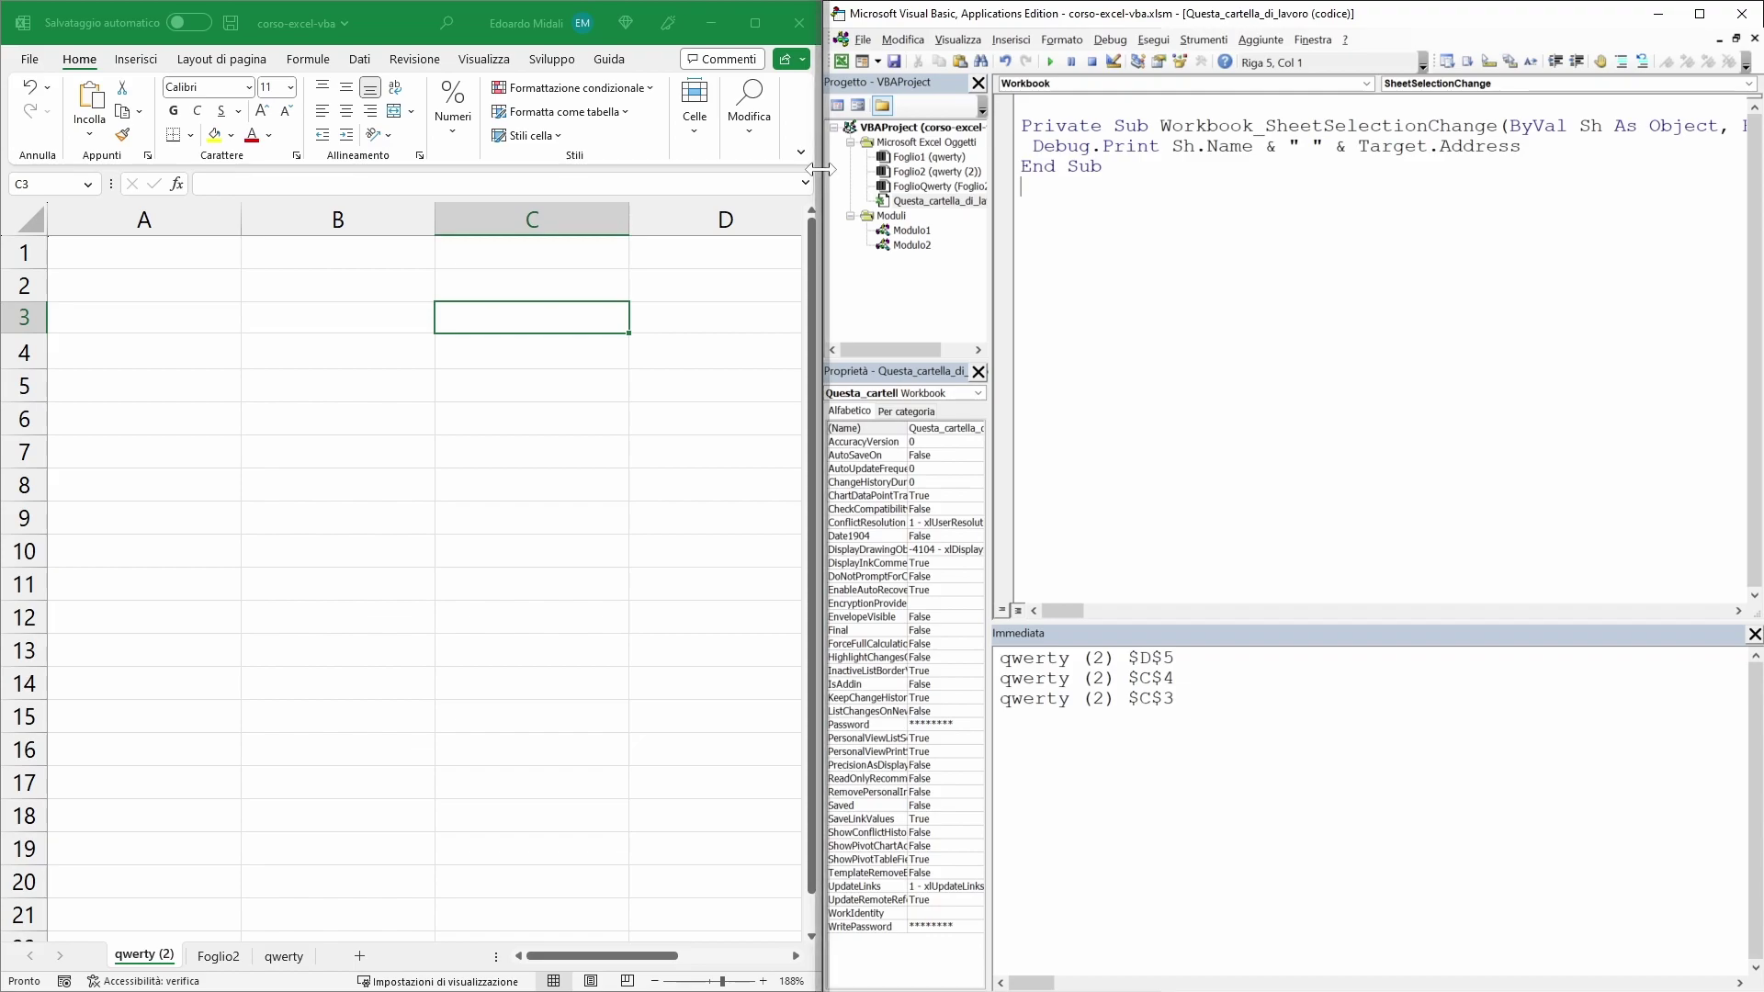
- Widen the Excel workbook window beside the VBA editor and start a new conditional formatting rule
drag(824, 183, 1131, 192)
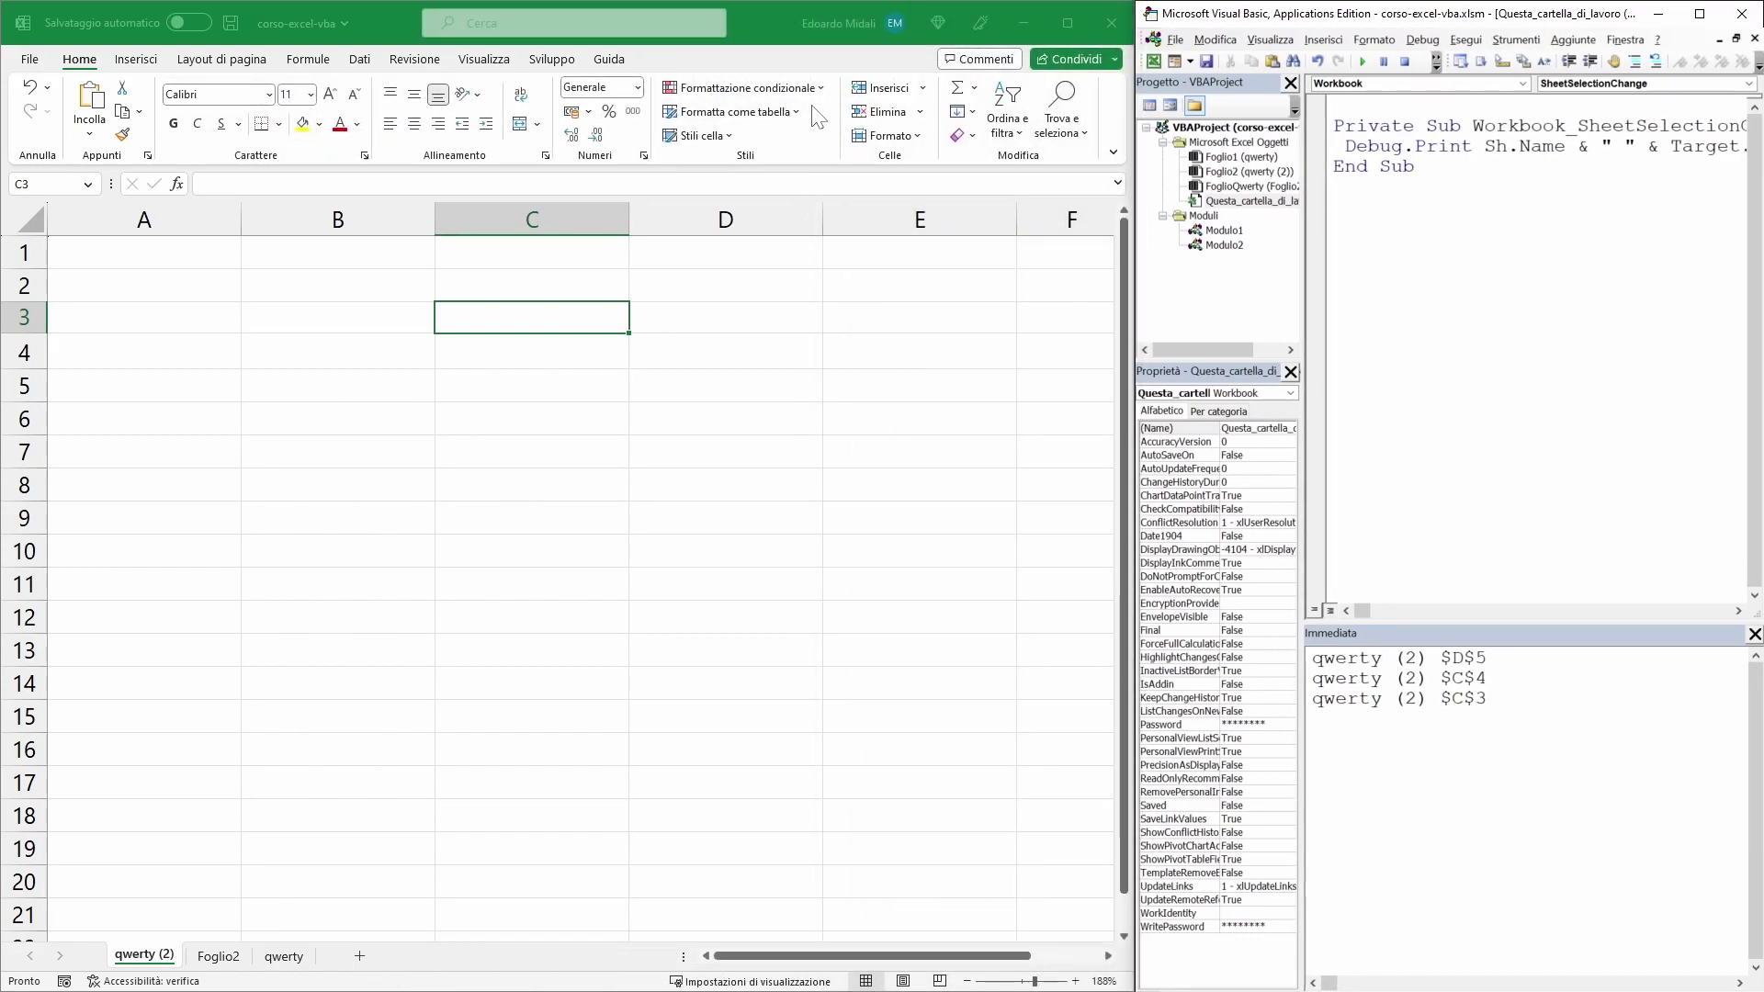
click(820, 92)
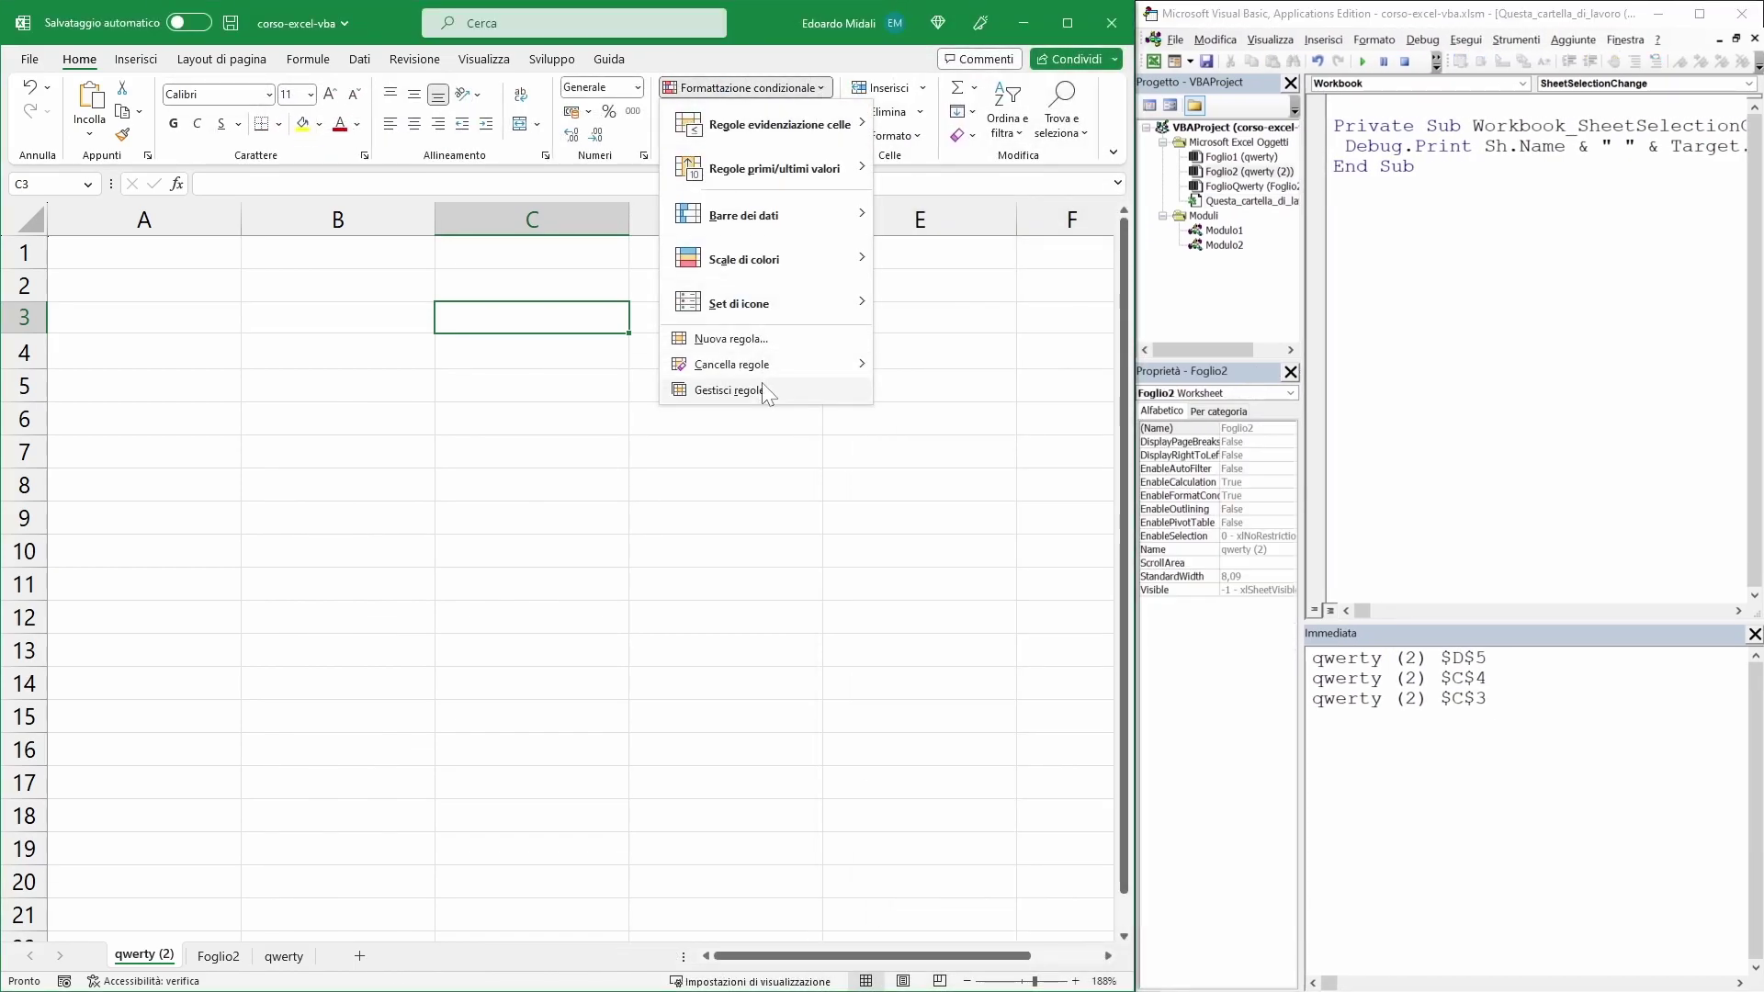
click(765, 352)
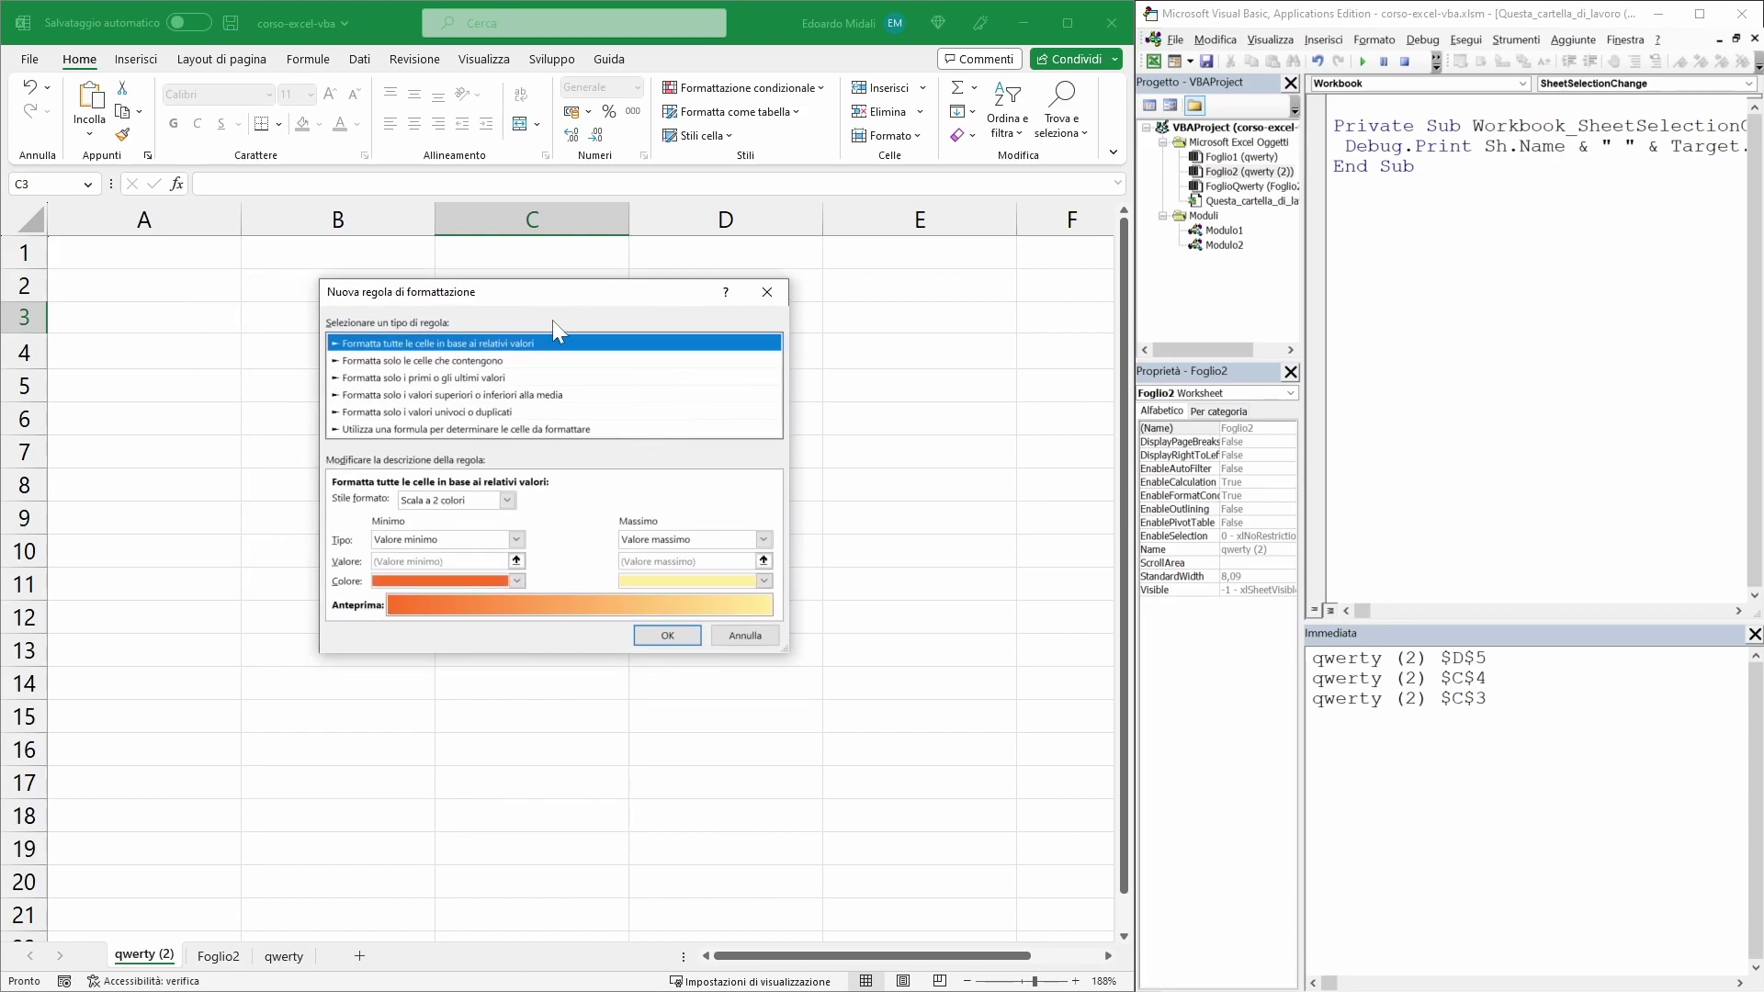
- Pick the 'format only cells that contain' rule type, then close the New Formatting Rule dialog unsaved
click(643, 337)
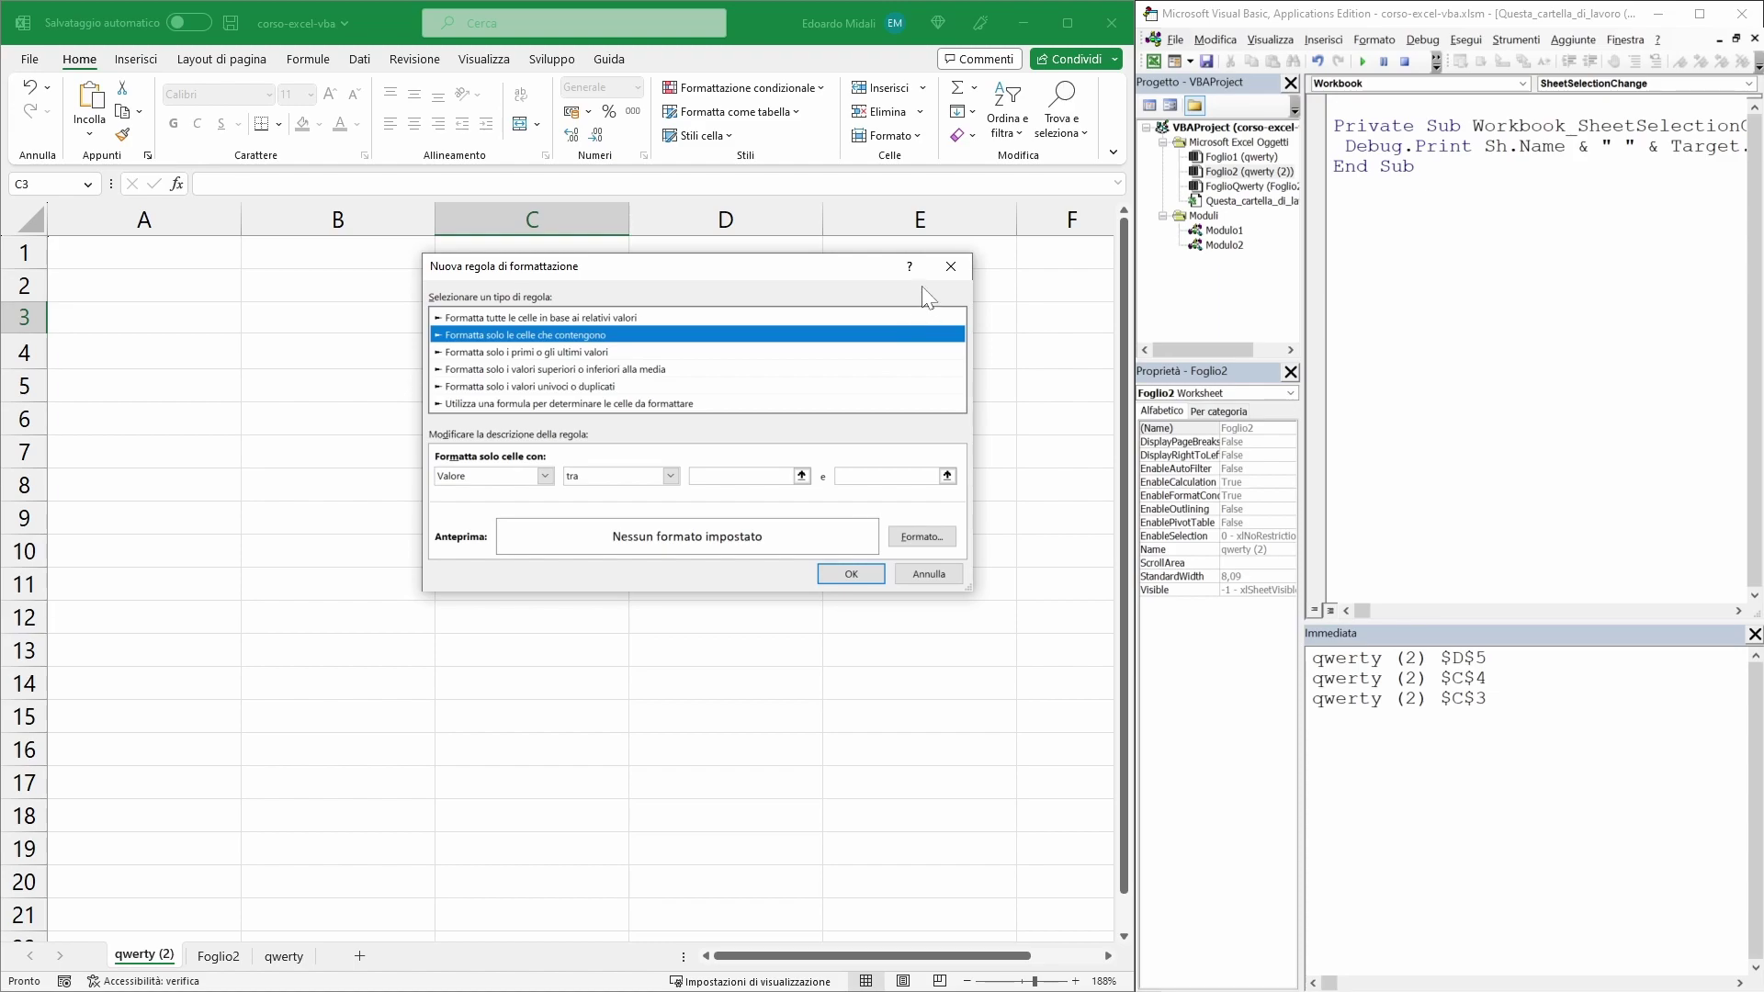
drag(829, 272, 785, 278)
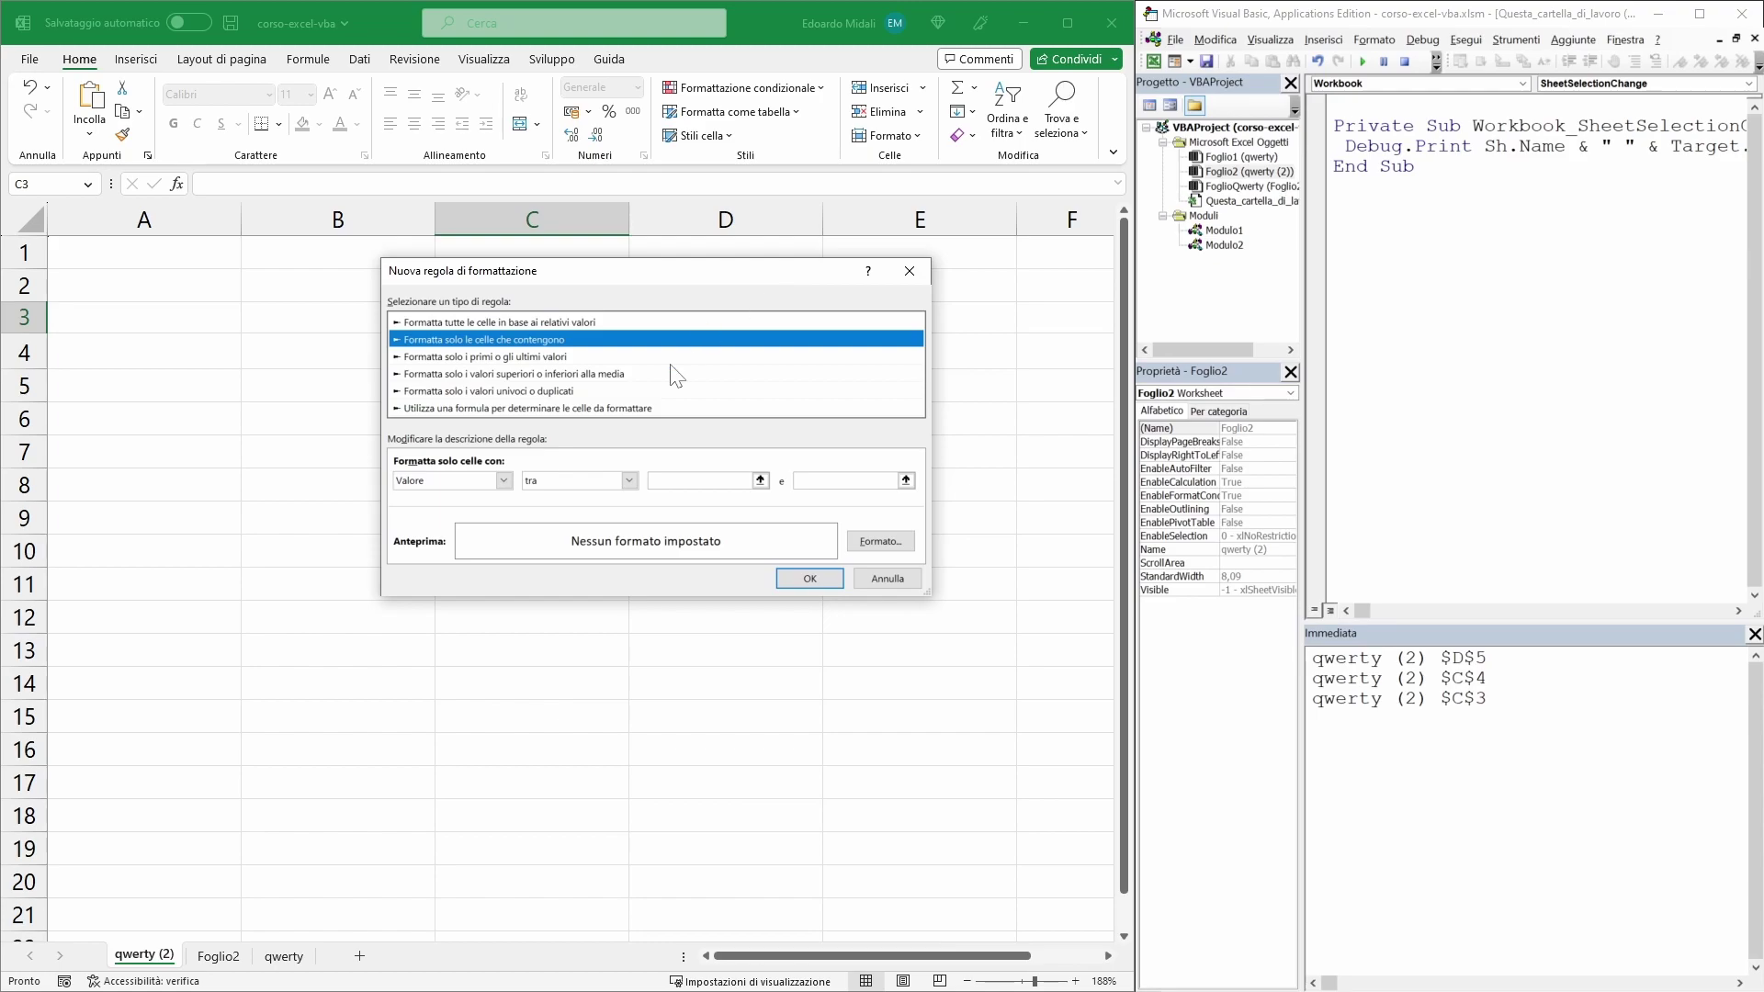
click(906, 276)
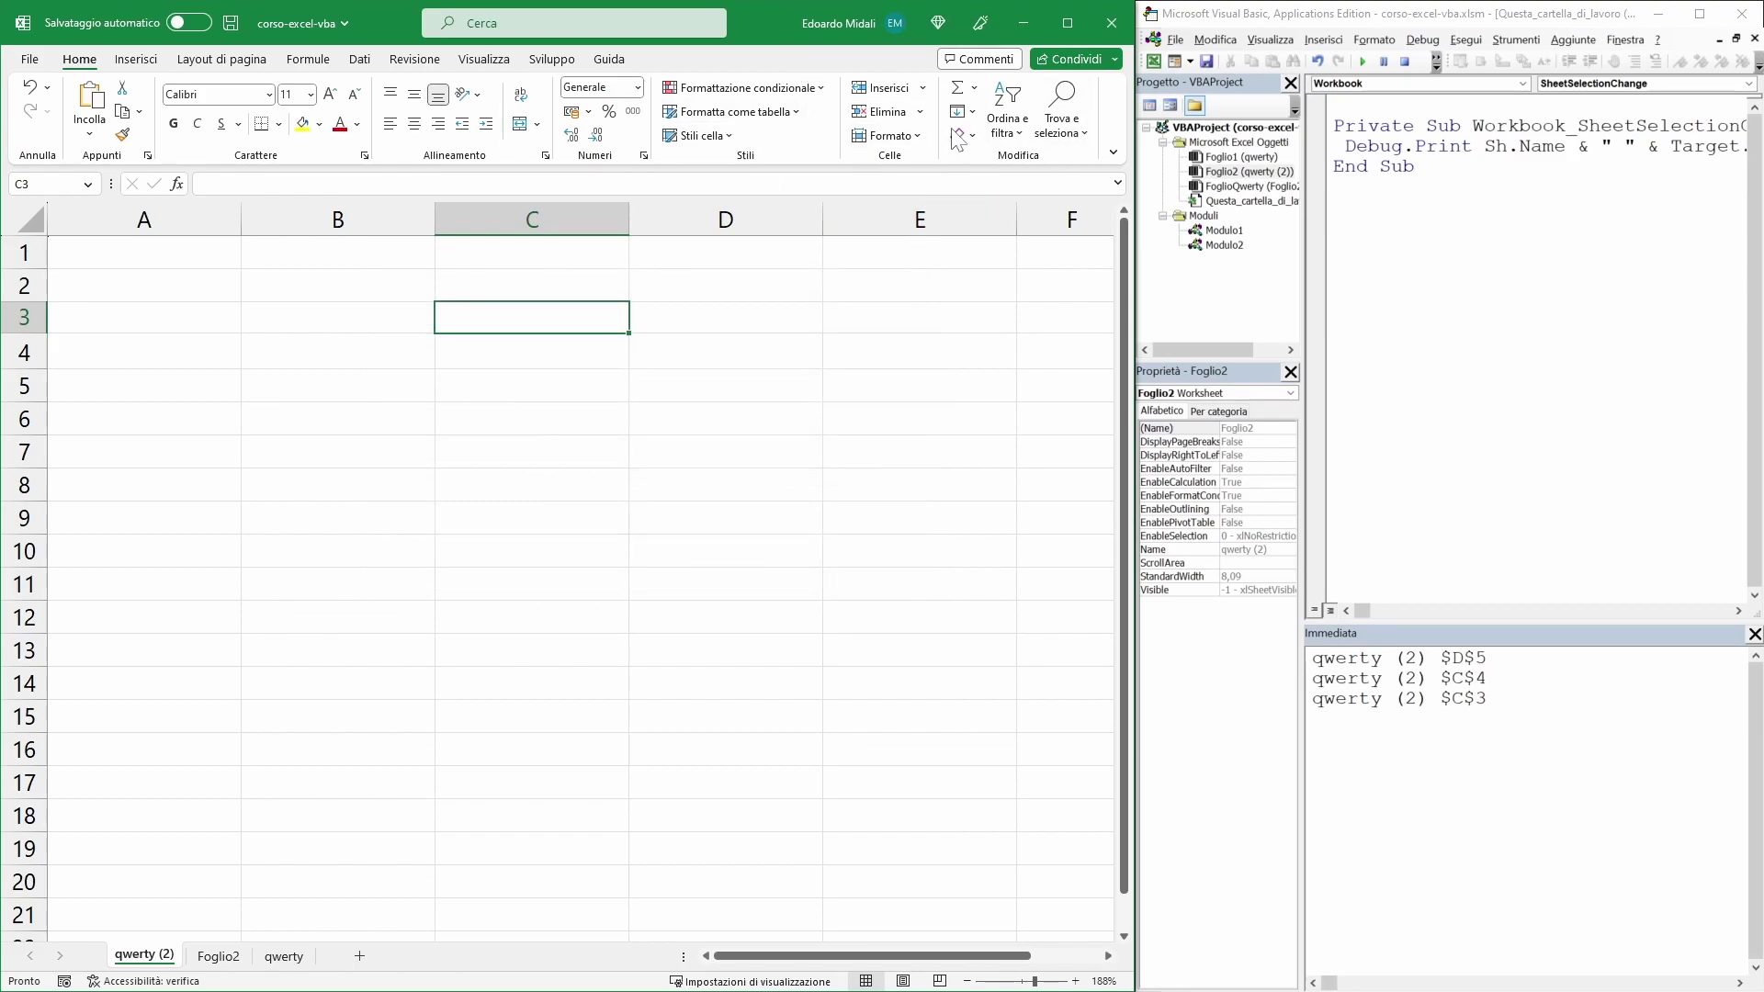
click(972, 87)
click(1017, 243)
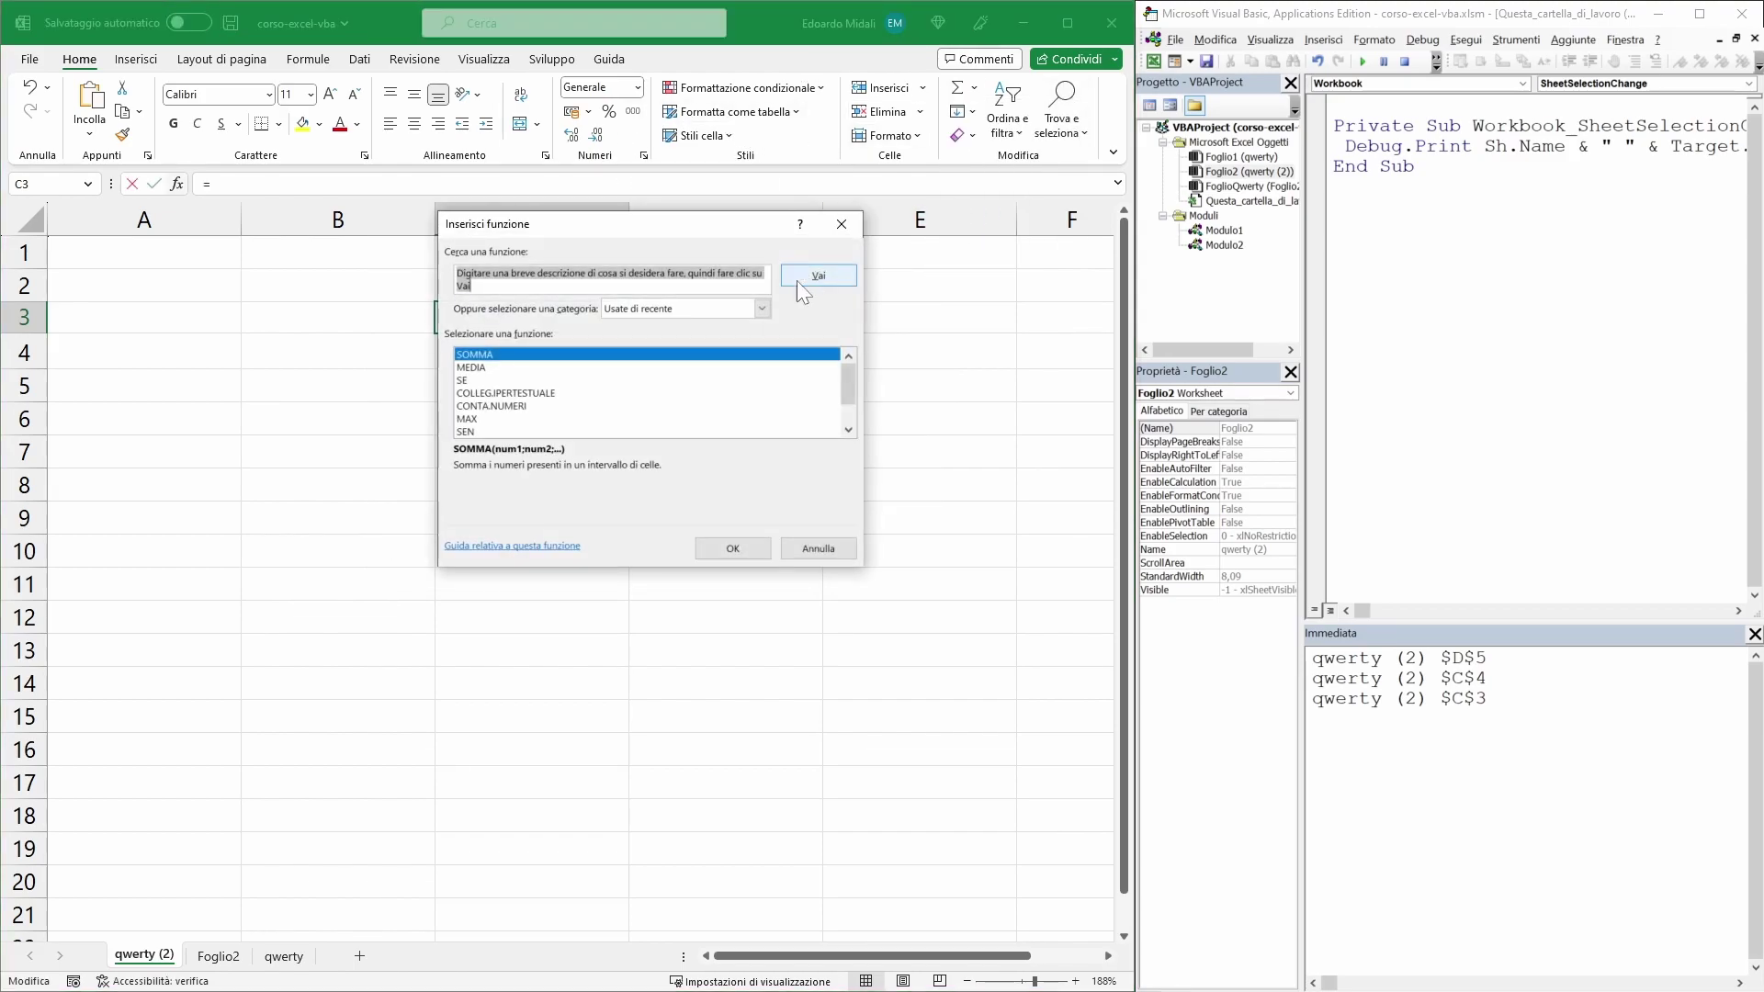
click(623, 380)
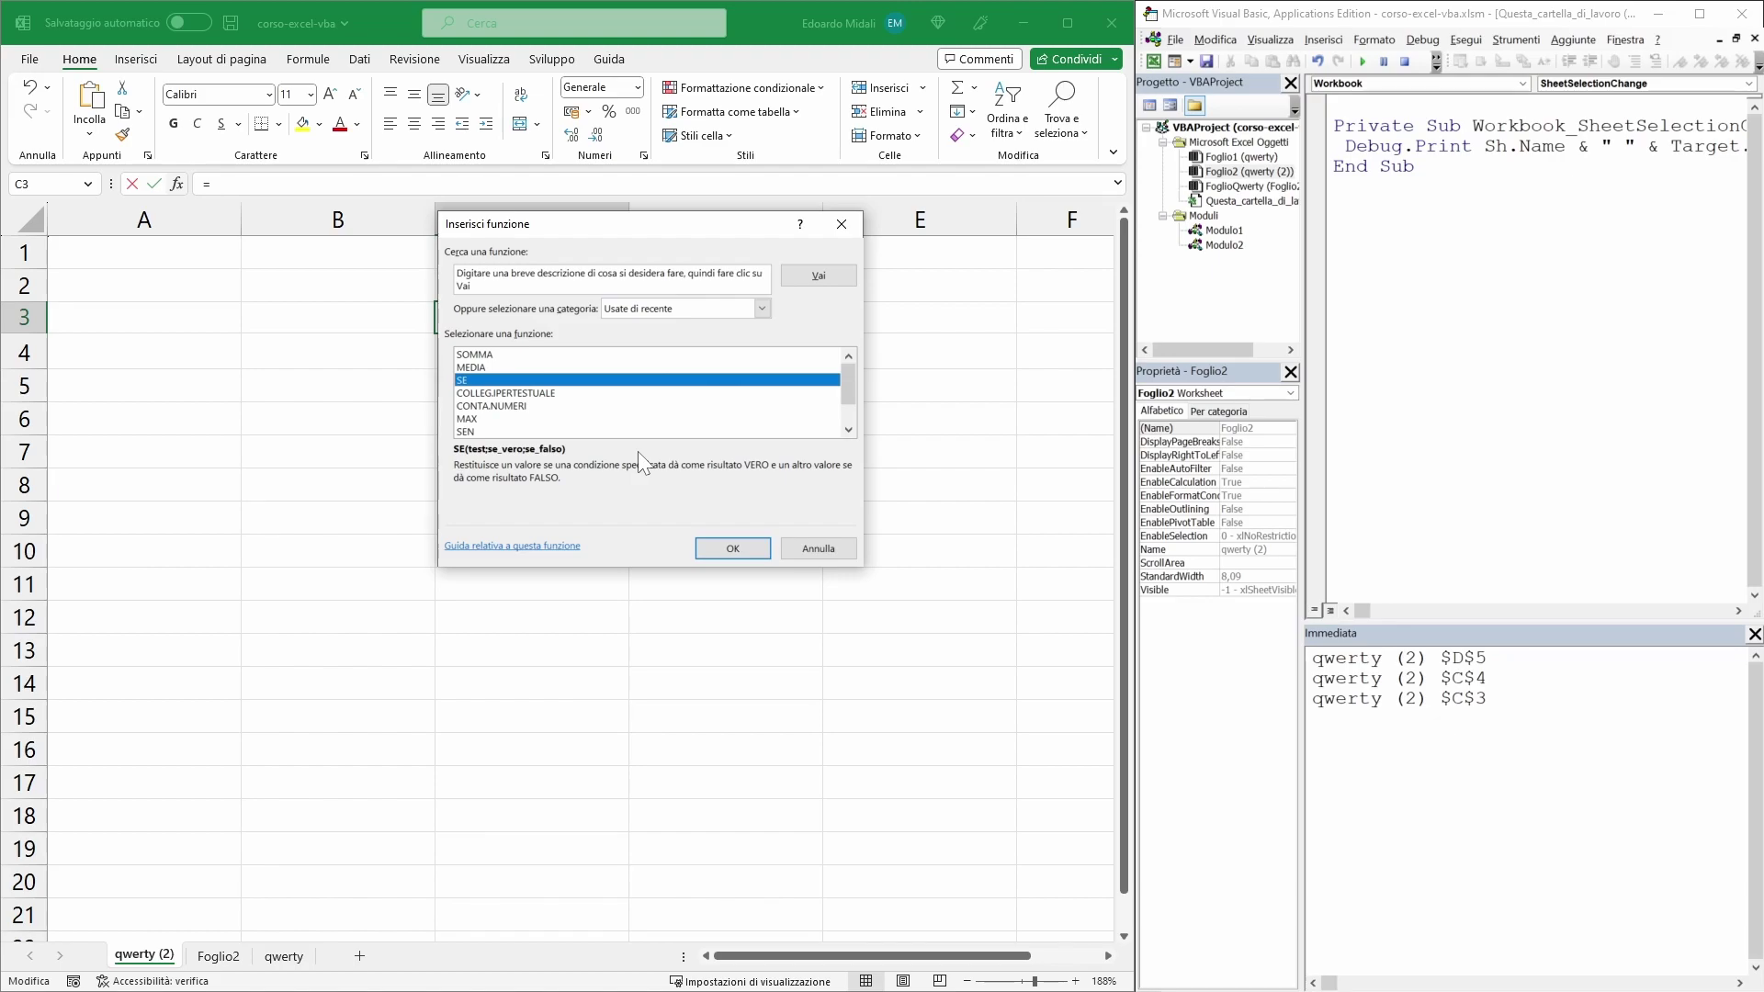
click(814, 548)
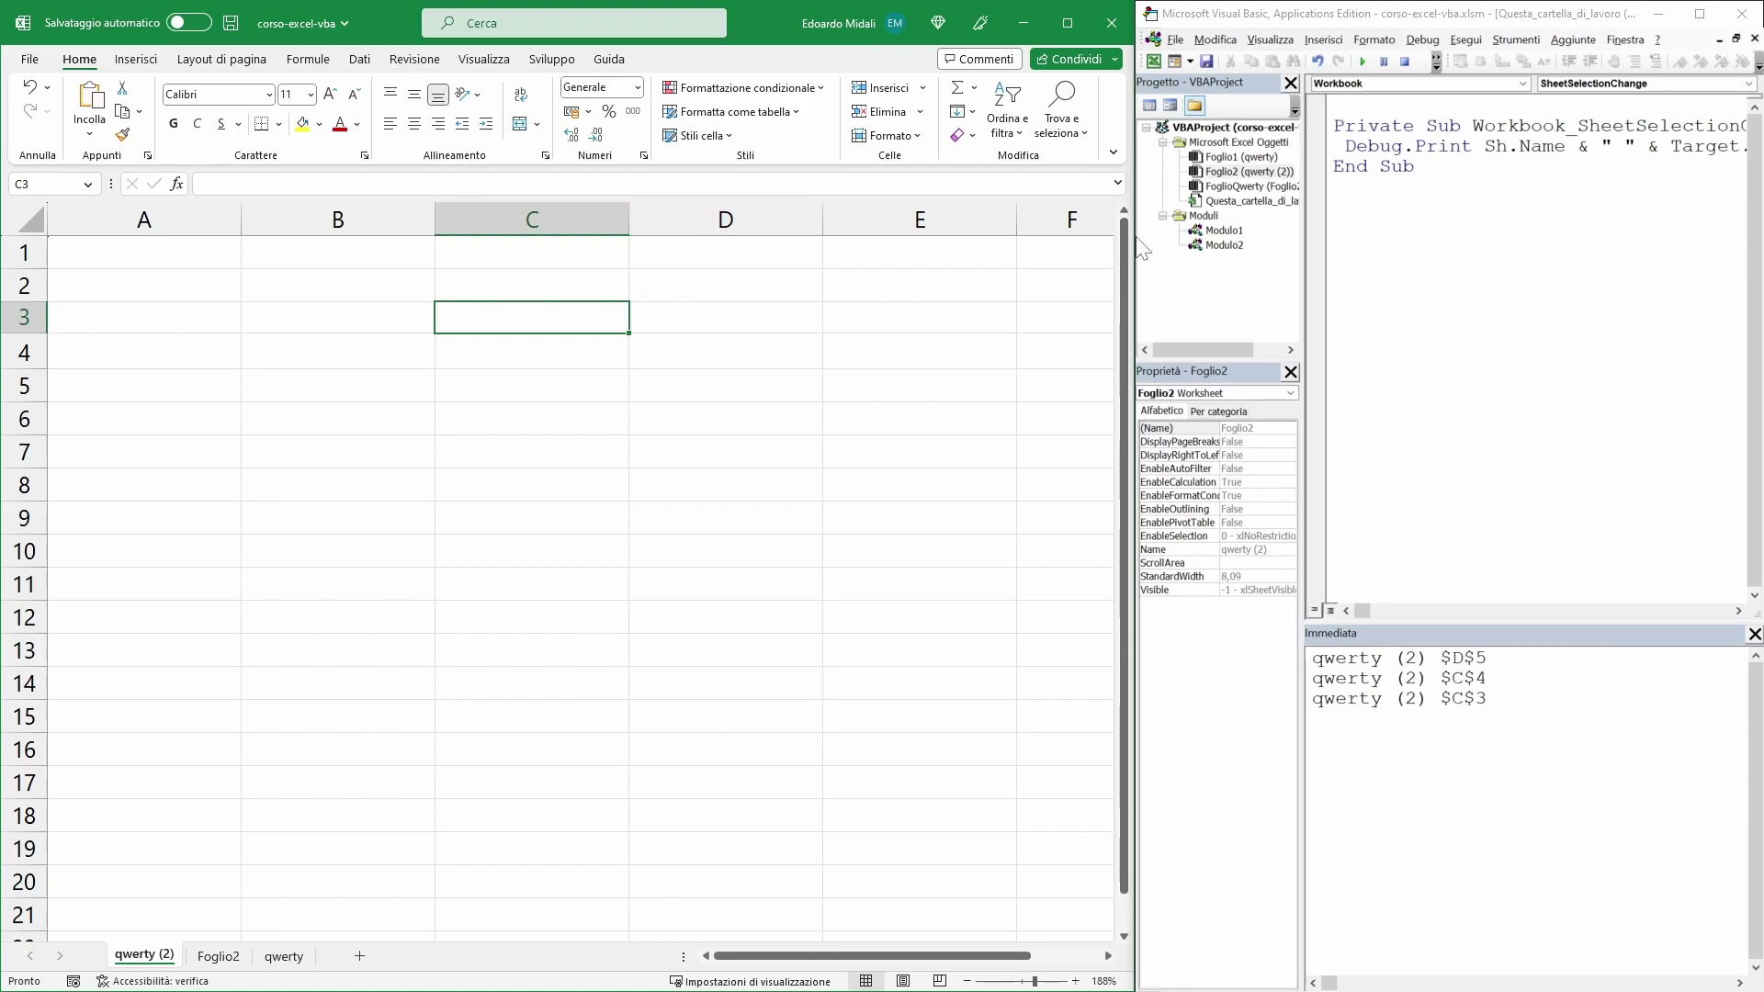
- Insert a new blank UserForm into the project and arrange the controls Toolbox
mouse_move(1132, 238)
mouse_down()
mouse_move(662, 267)
mouse_move(515, 294)
mouse_up()
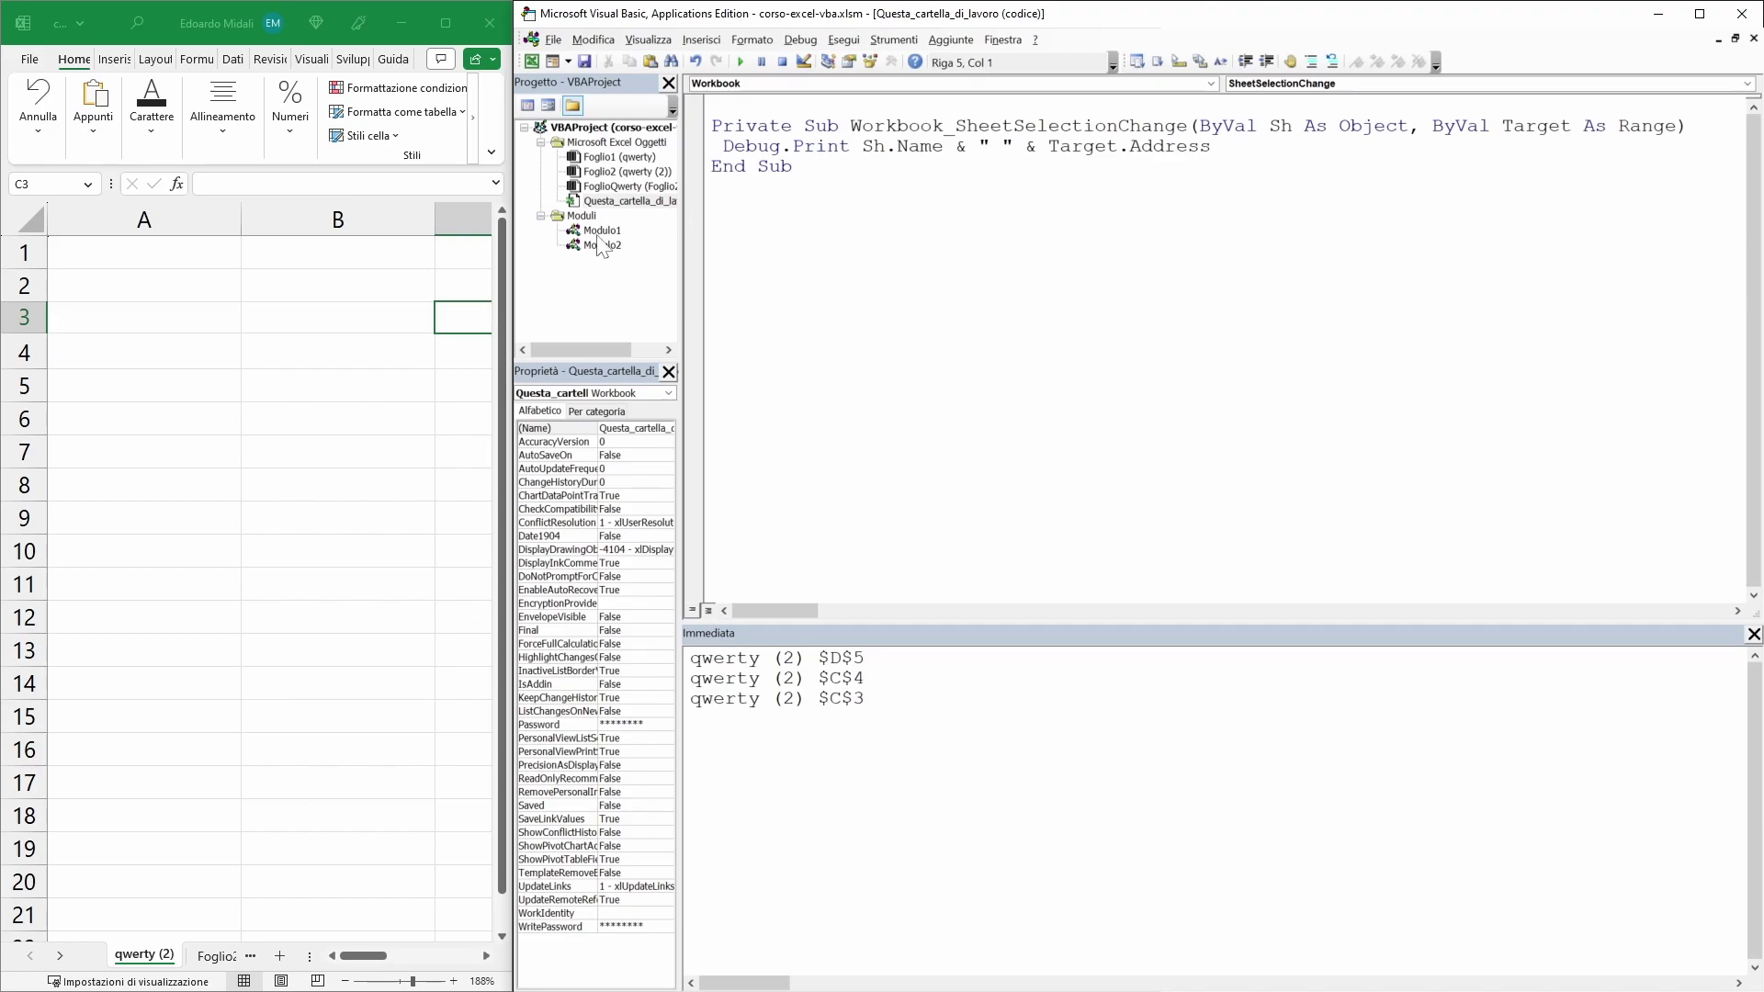
right_click(586, 142)
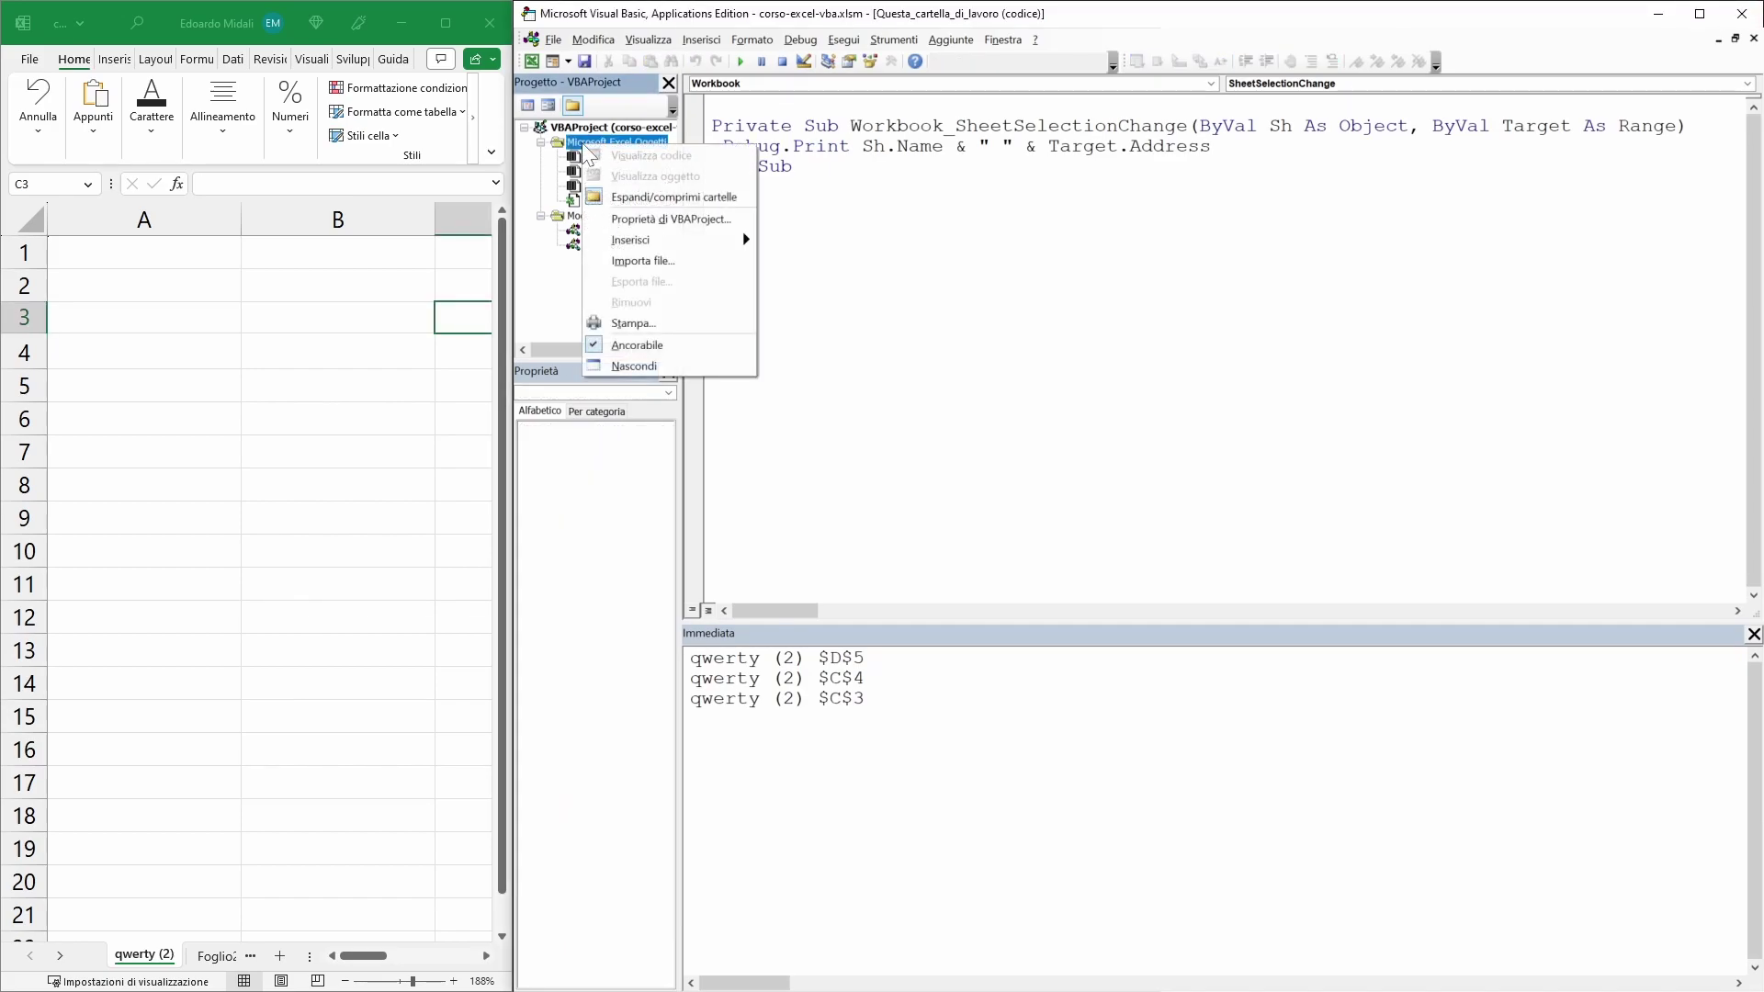
mouse_move(632, 240)
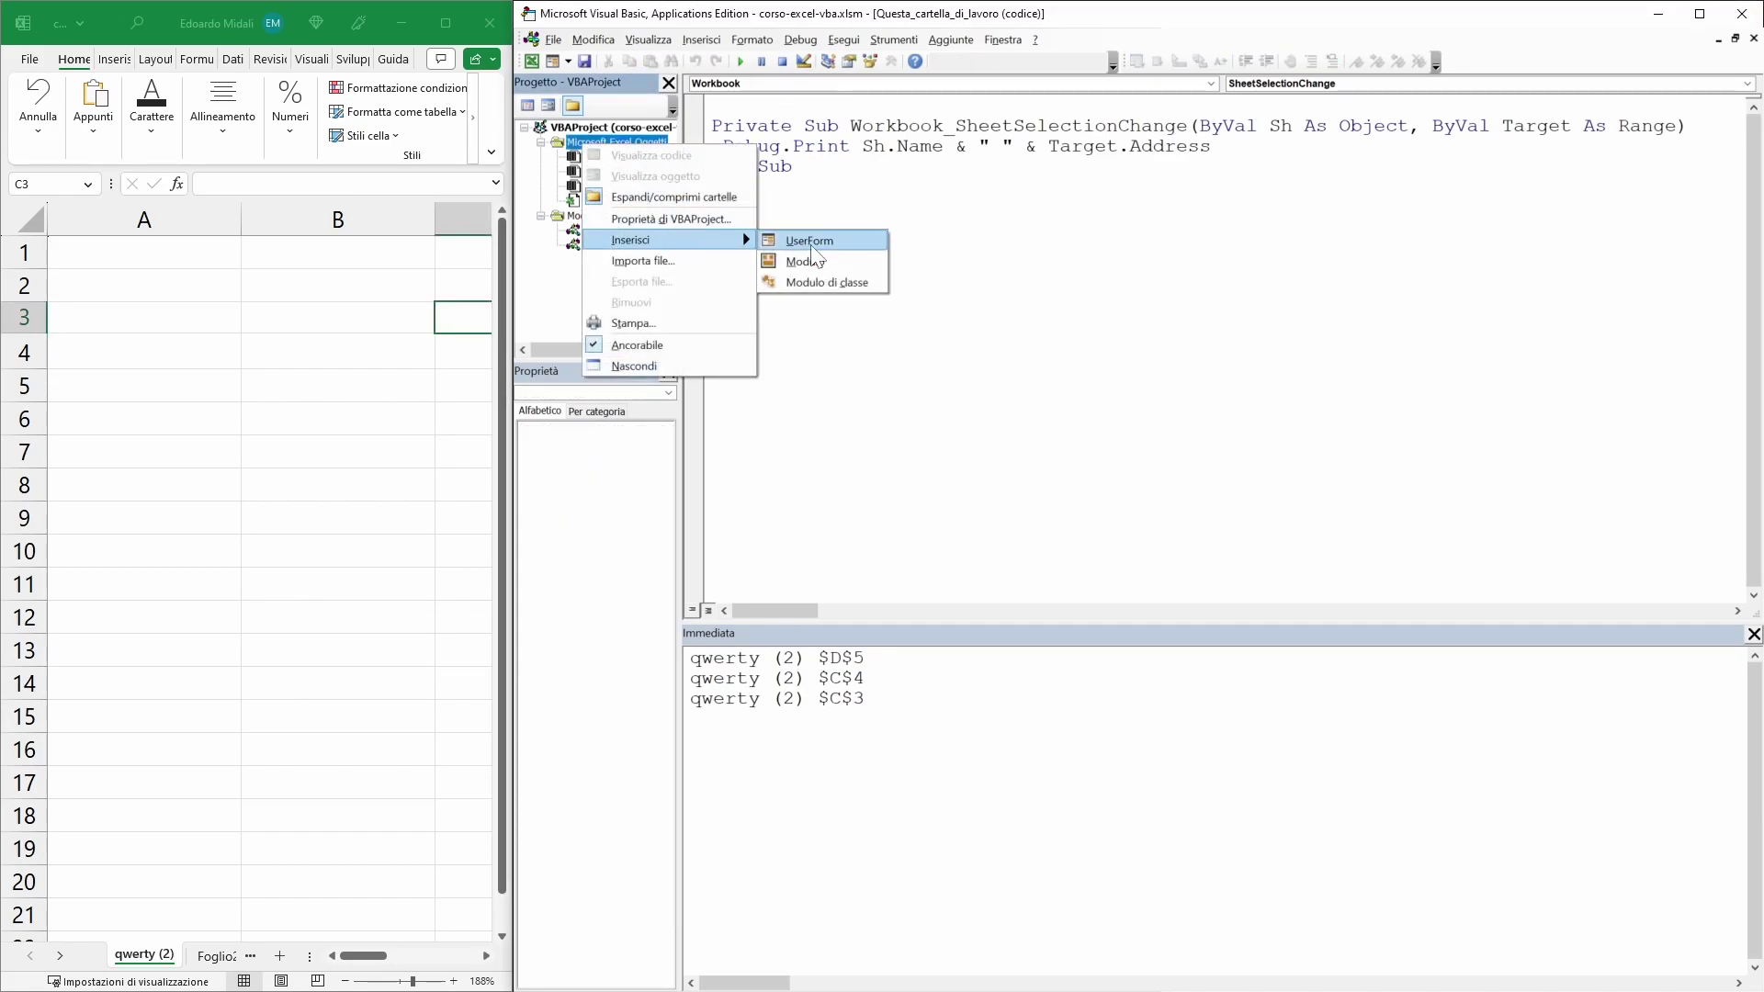
click(824, 239)
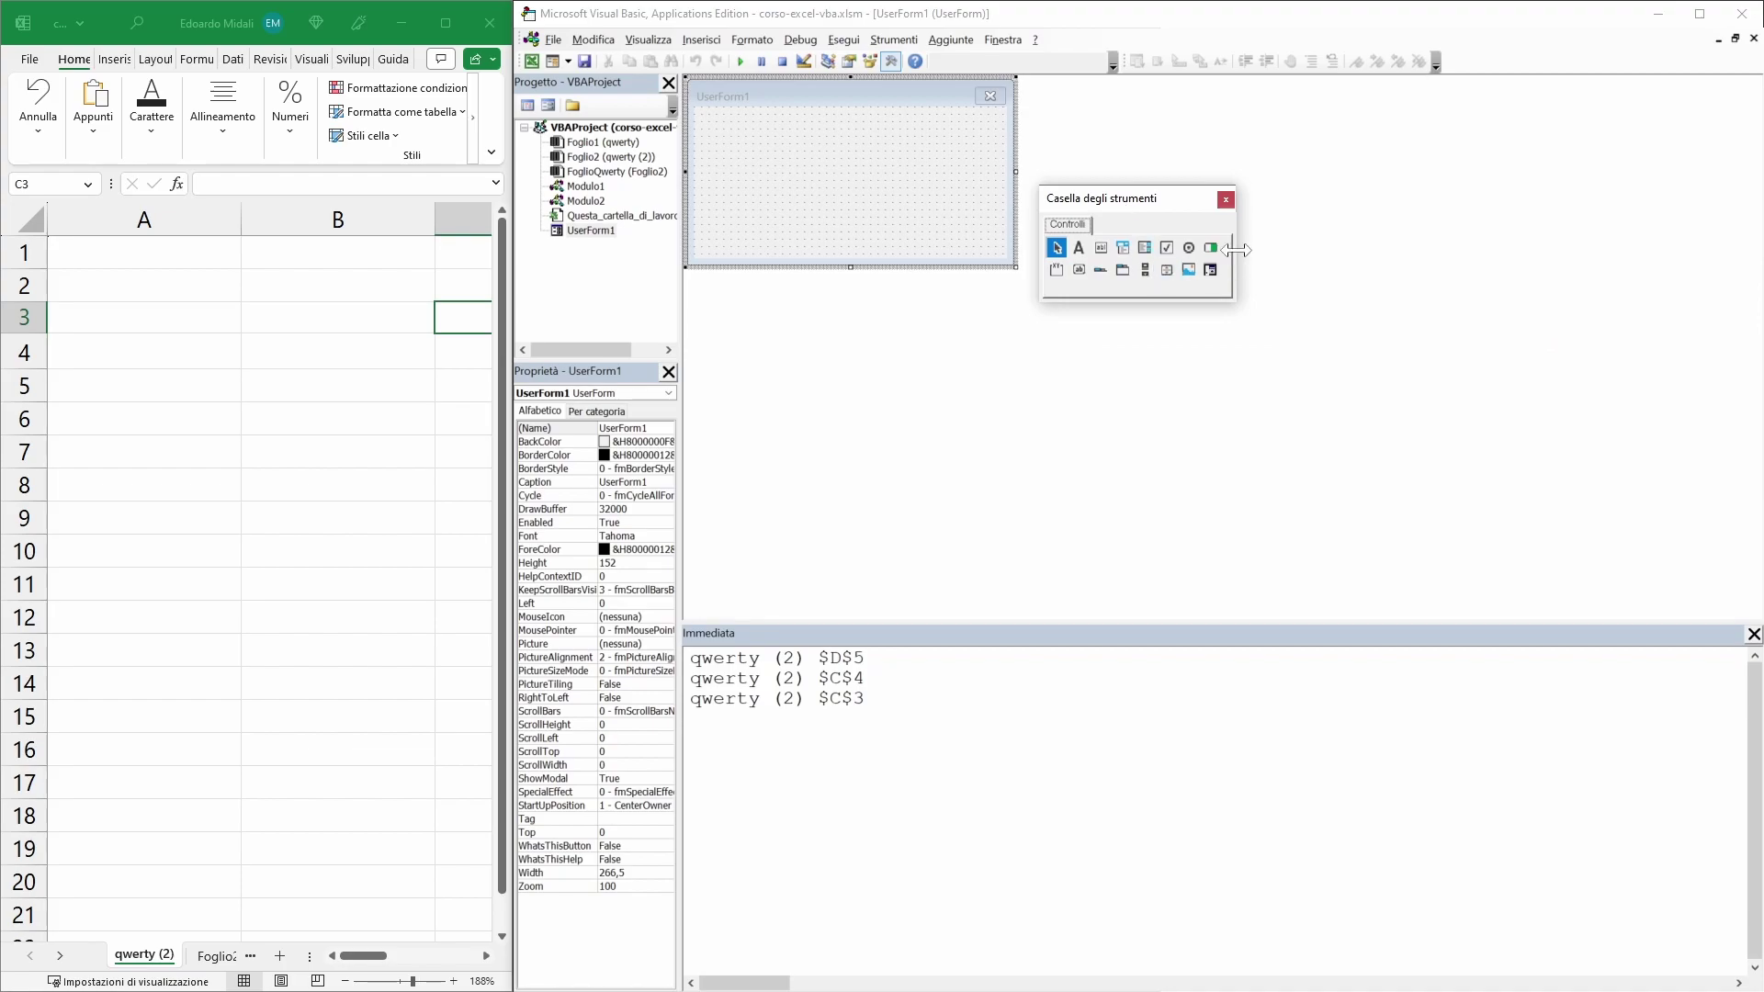
mouse_move(1244, 250)
mouse_down()
mouse_move(1422, 253)
mouse_move(1282, 267)
mouse_up()
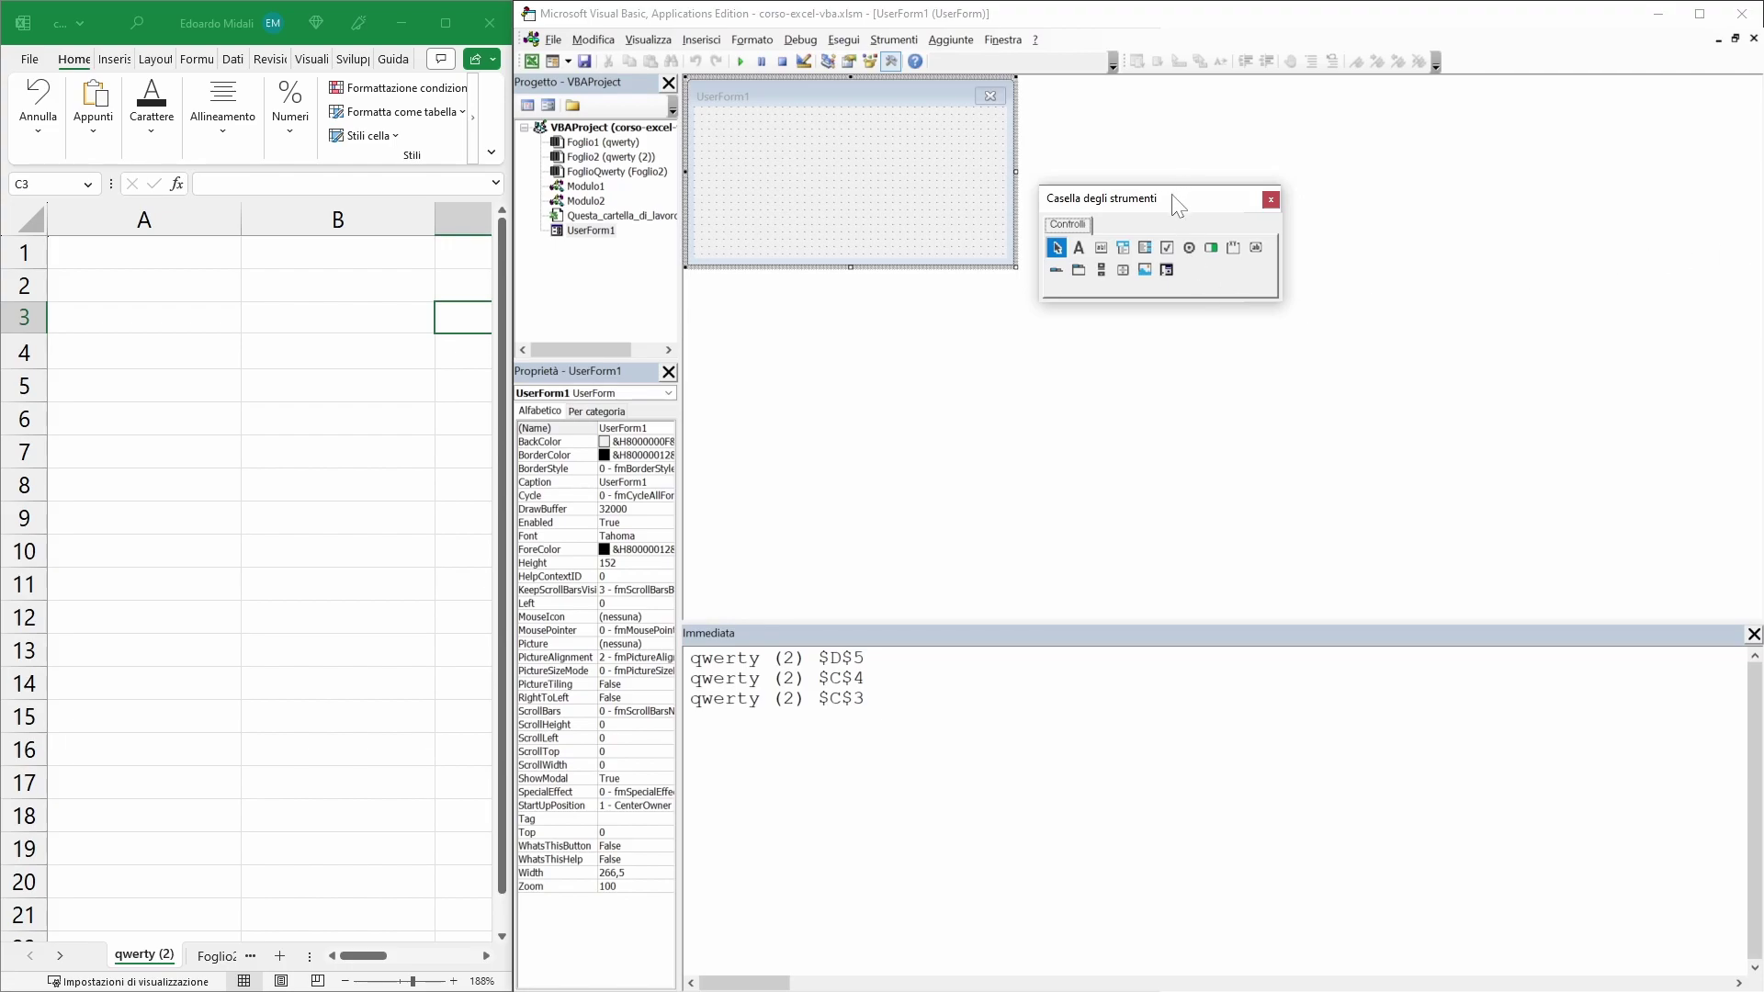
drag(1178, 205, 1221, 191)
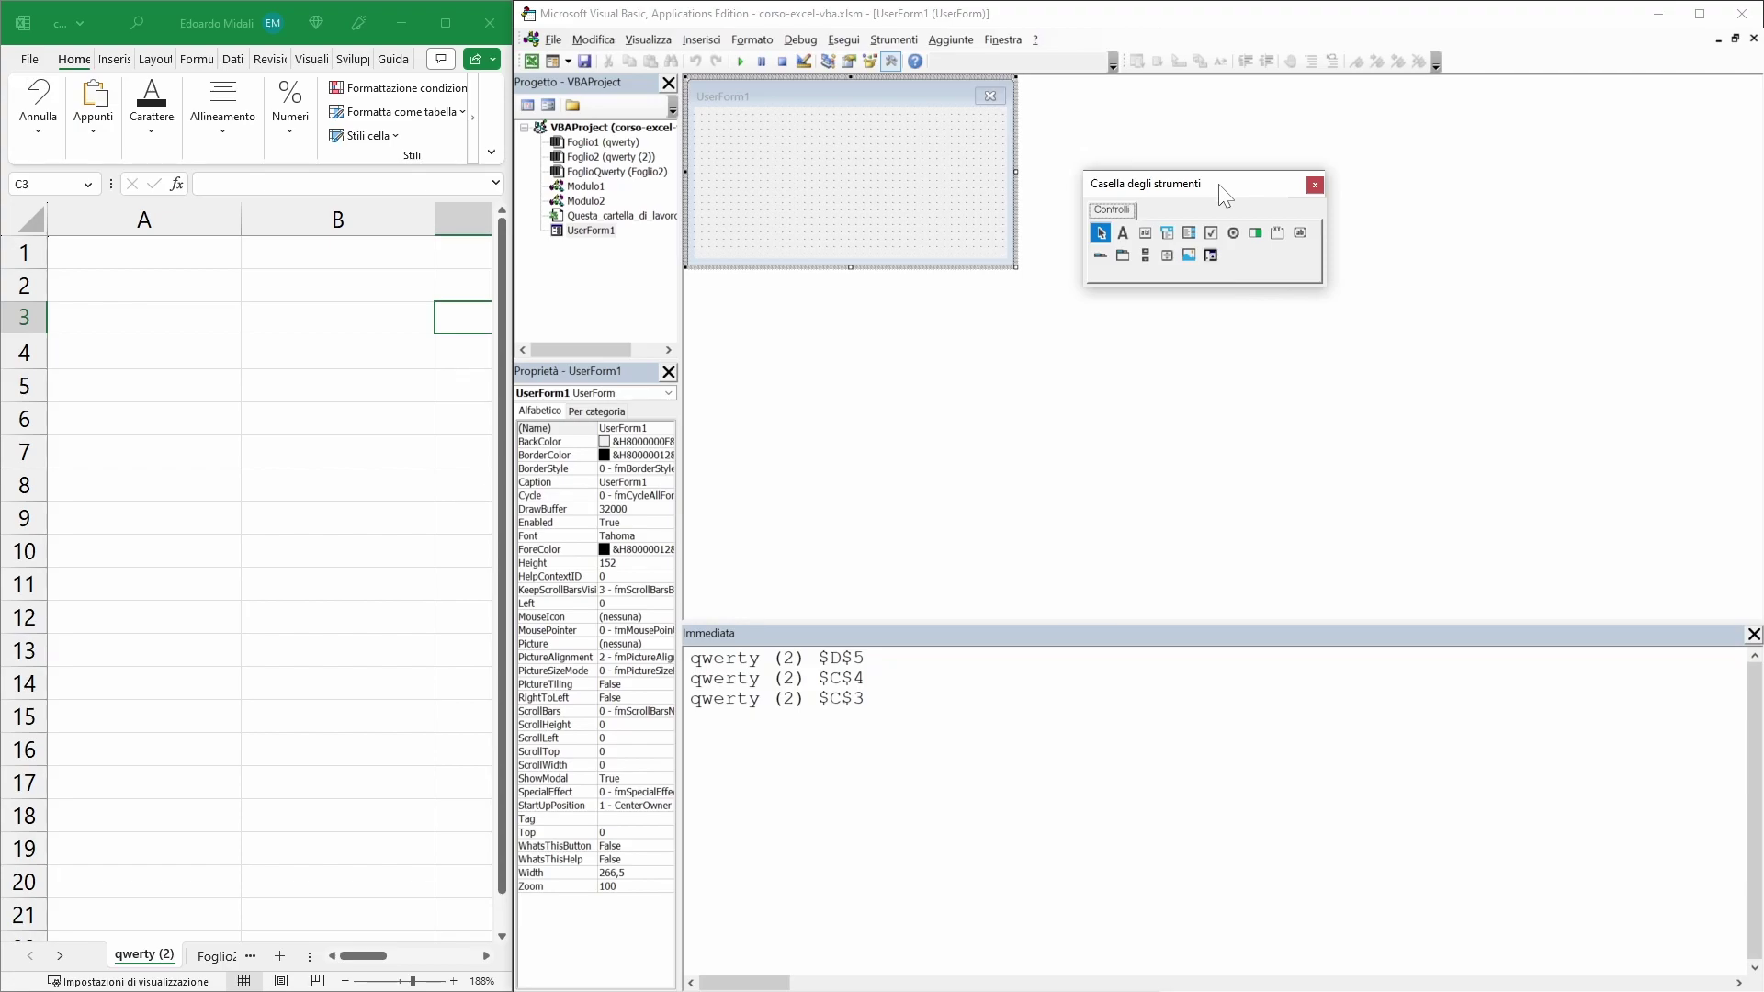
- Clear all old output from the Immediate window with Ctrl+A and Delete
key(ctrl+g)
key(ctrl+a)
key(Delete)
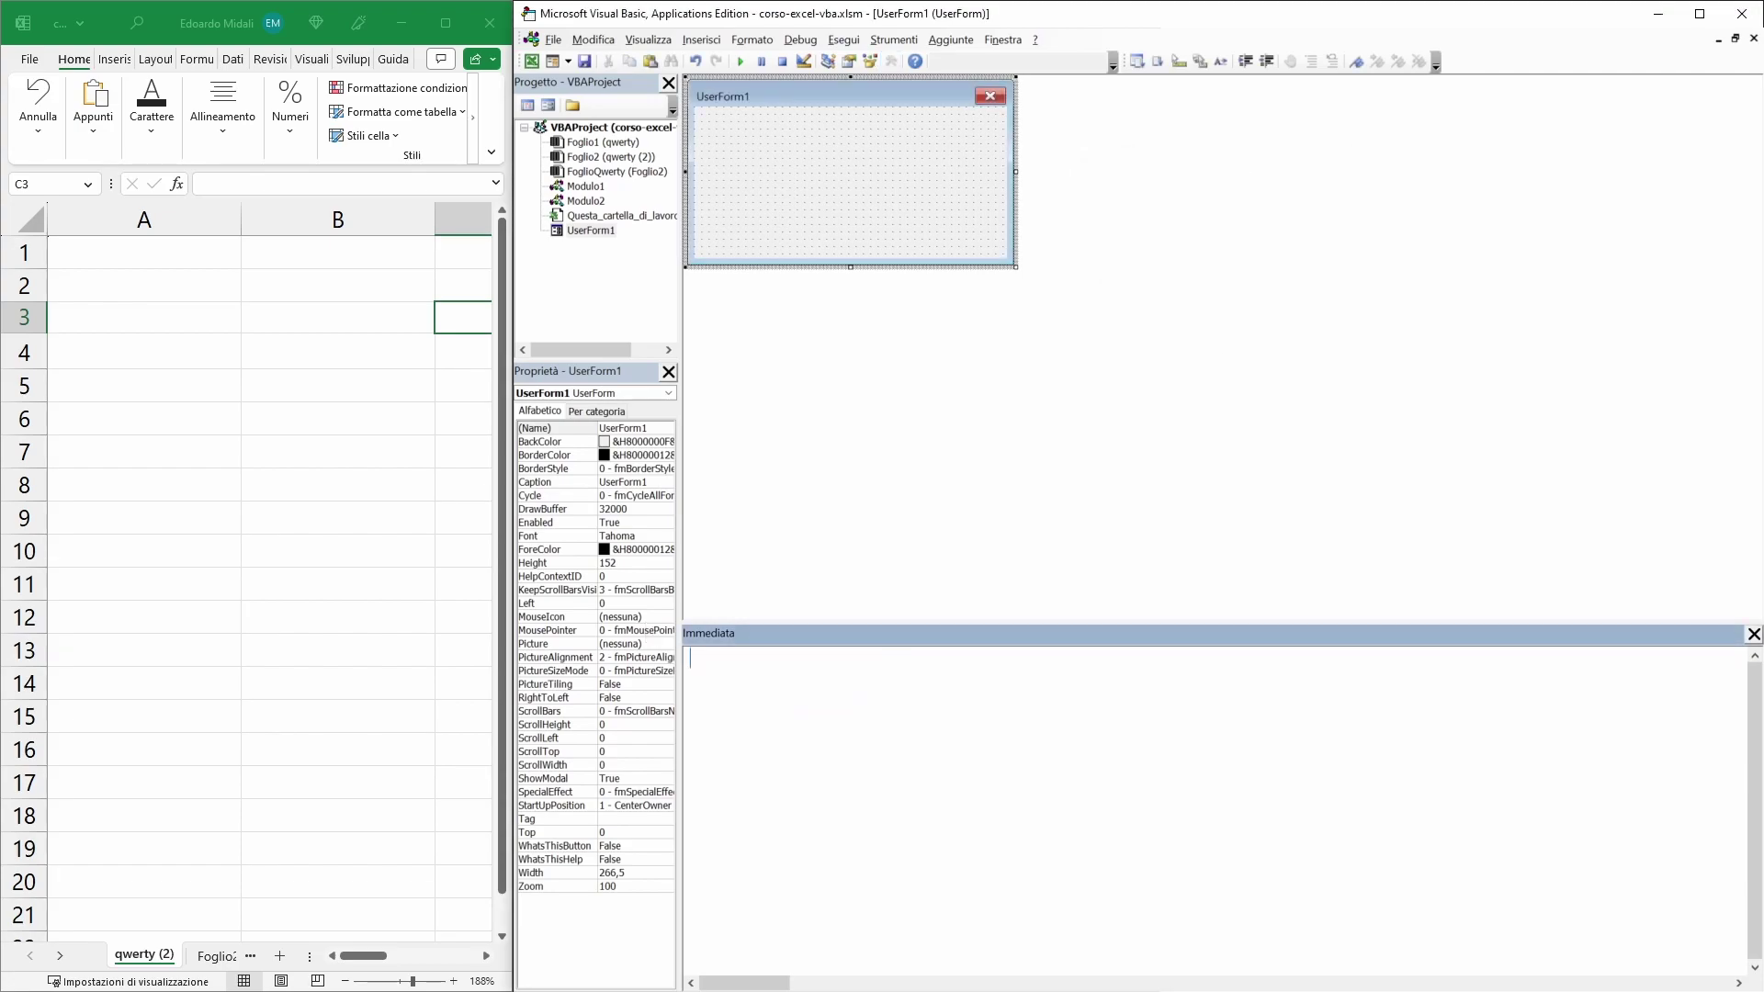
click(732, 441)
drag(680, 413, 776, 420)
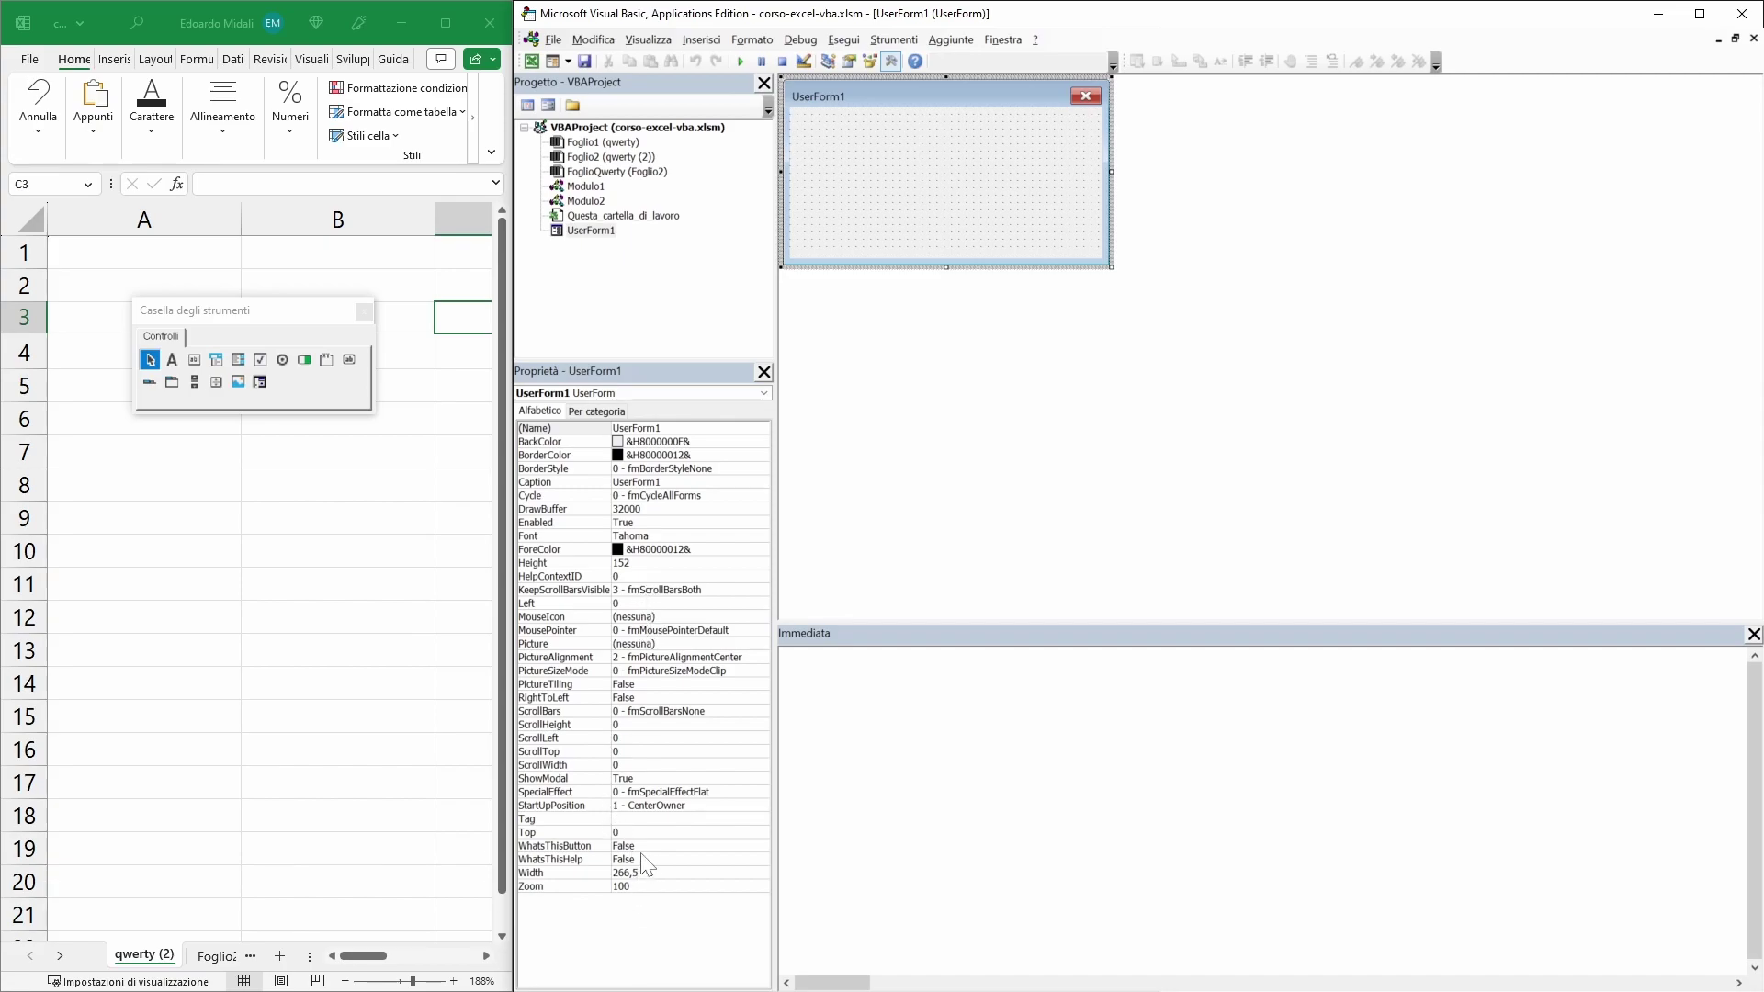
- Set the form's BorderColor to the blue system colour Evidenziazione
click(717, 442)
click(759, 468)
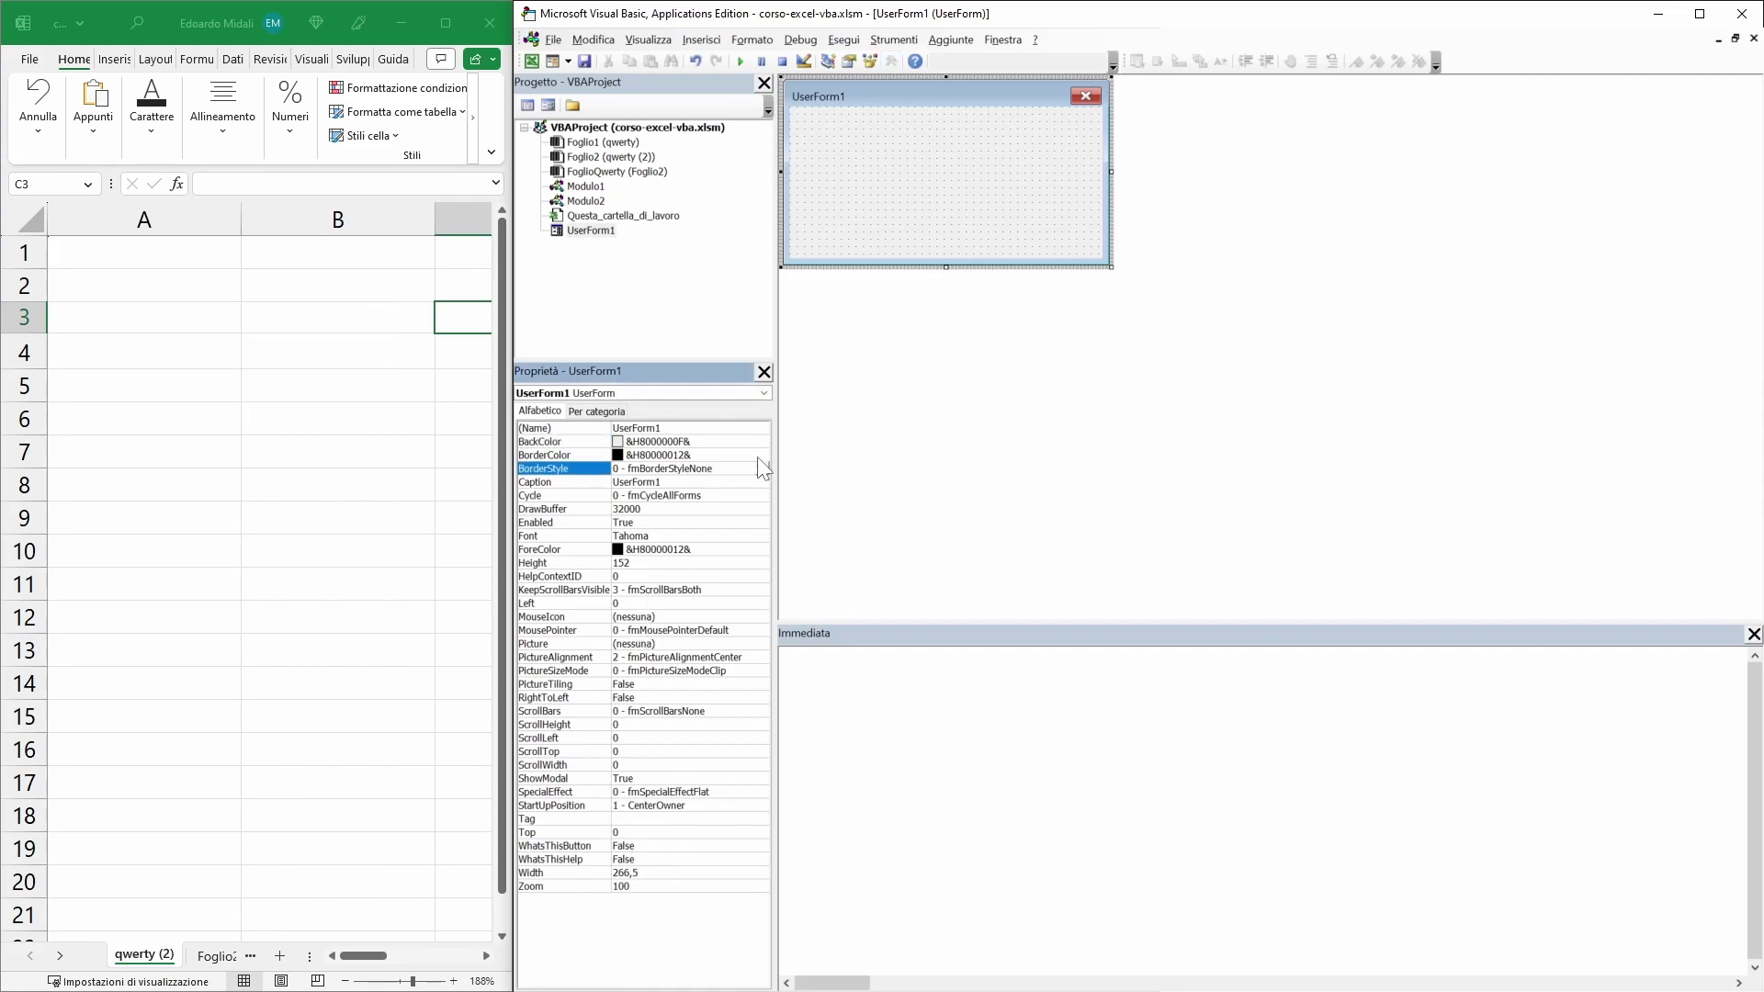
click(758, 454)
click(762, 454)
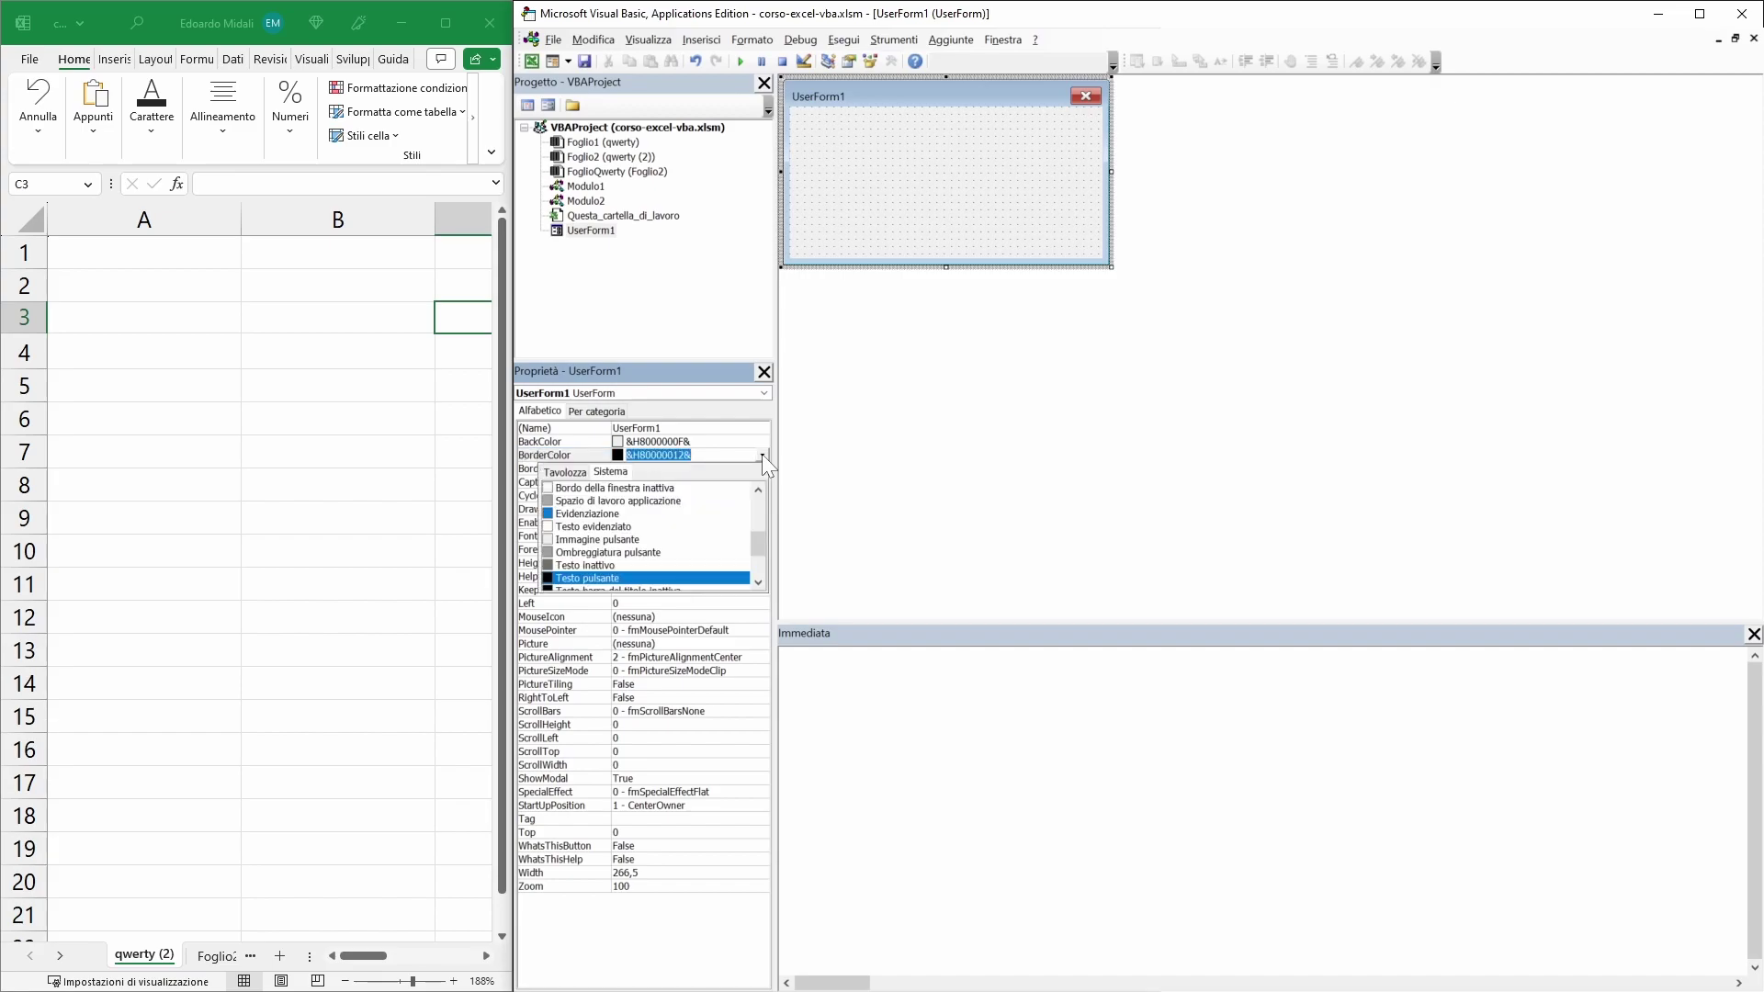
click(616, 517)
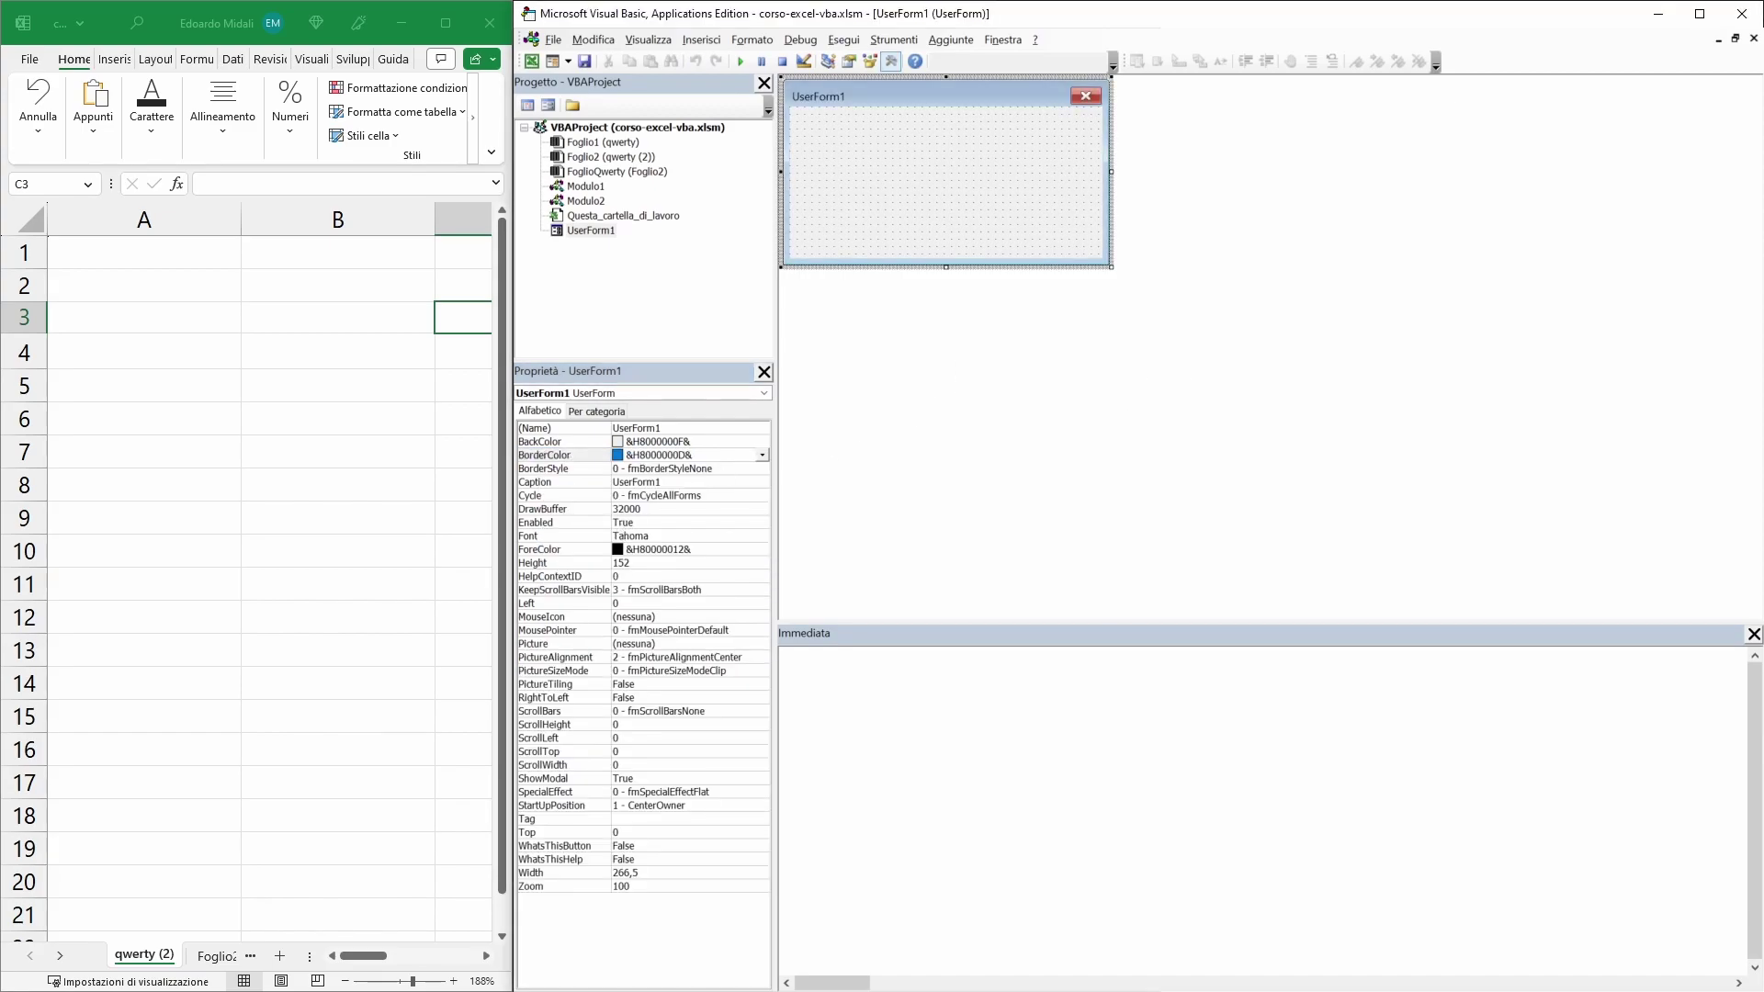
mouse_move(1414, 530)
mouse_down()
mouse_move(240, 480)
mouse_move(1525, 609)
mouse_up()
click(1692, 601)
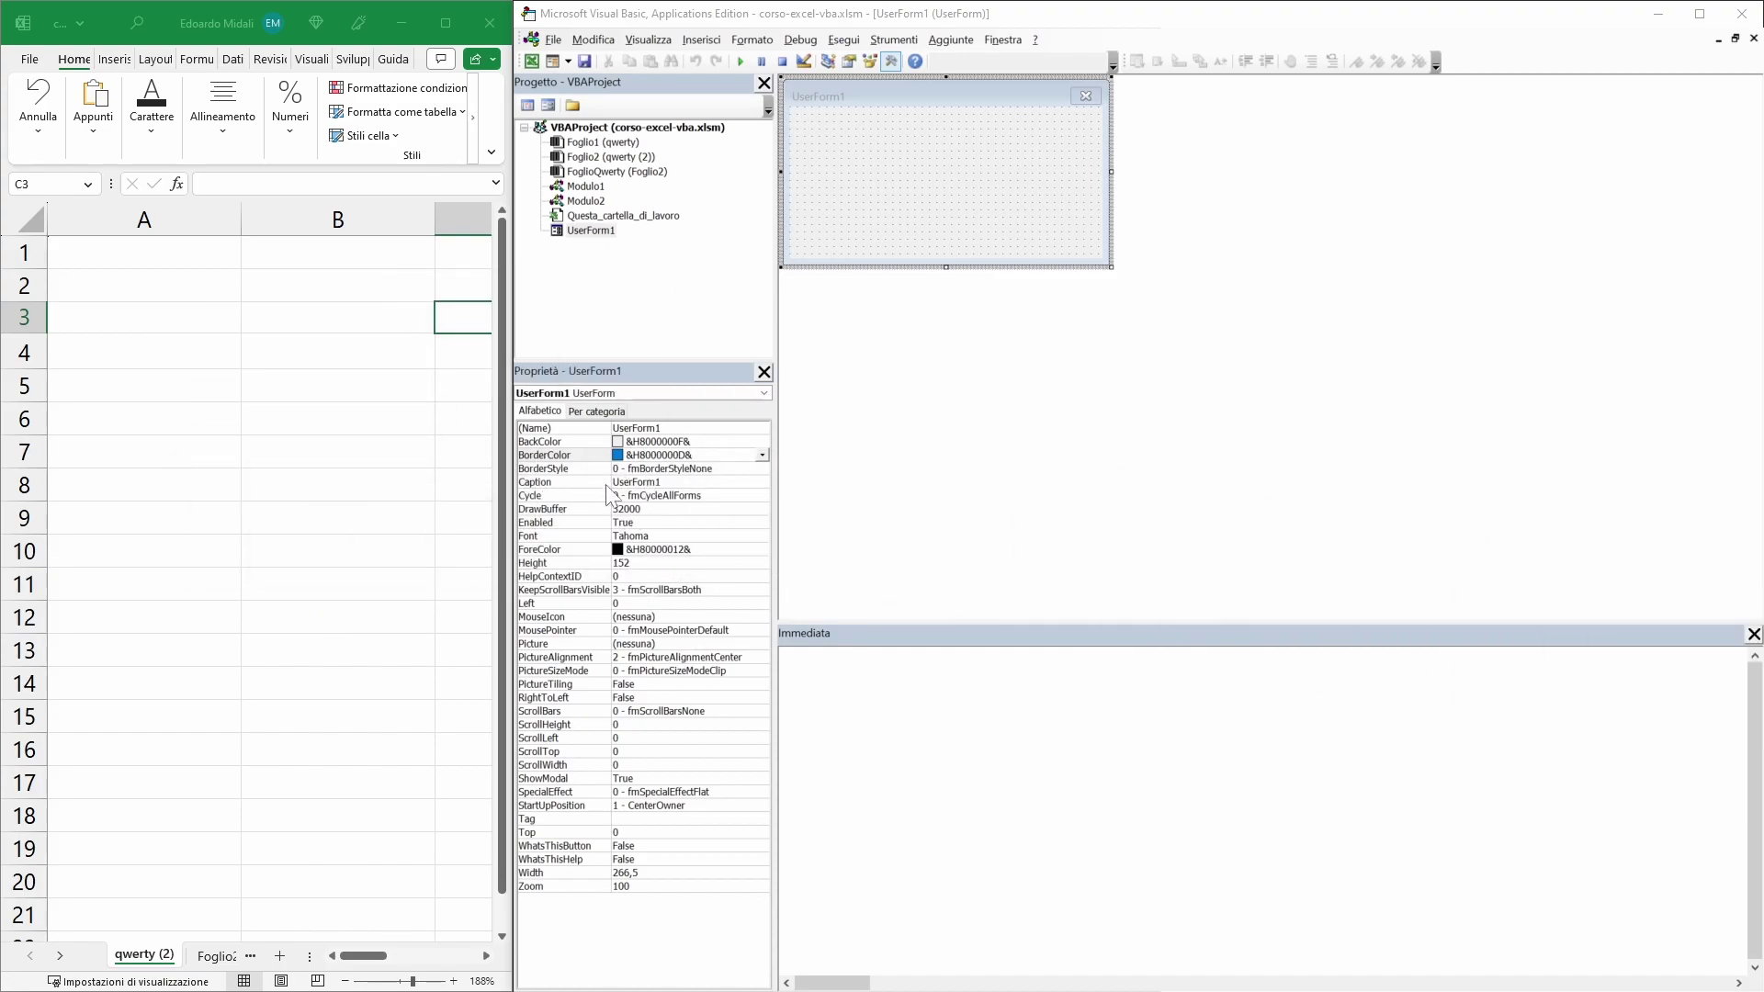
- Rename the form to FormInserimentoPersona
click(635, 428)
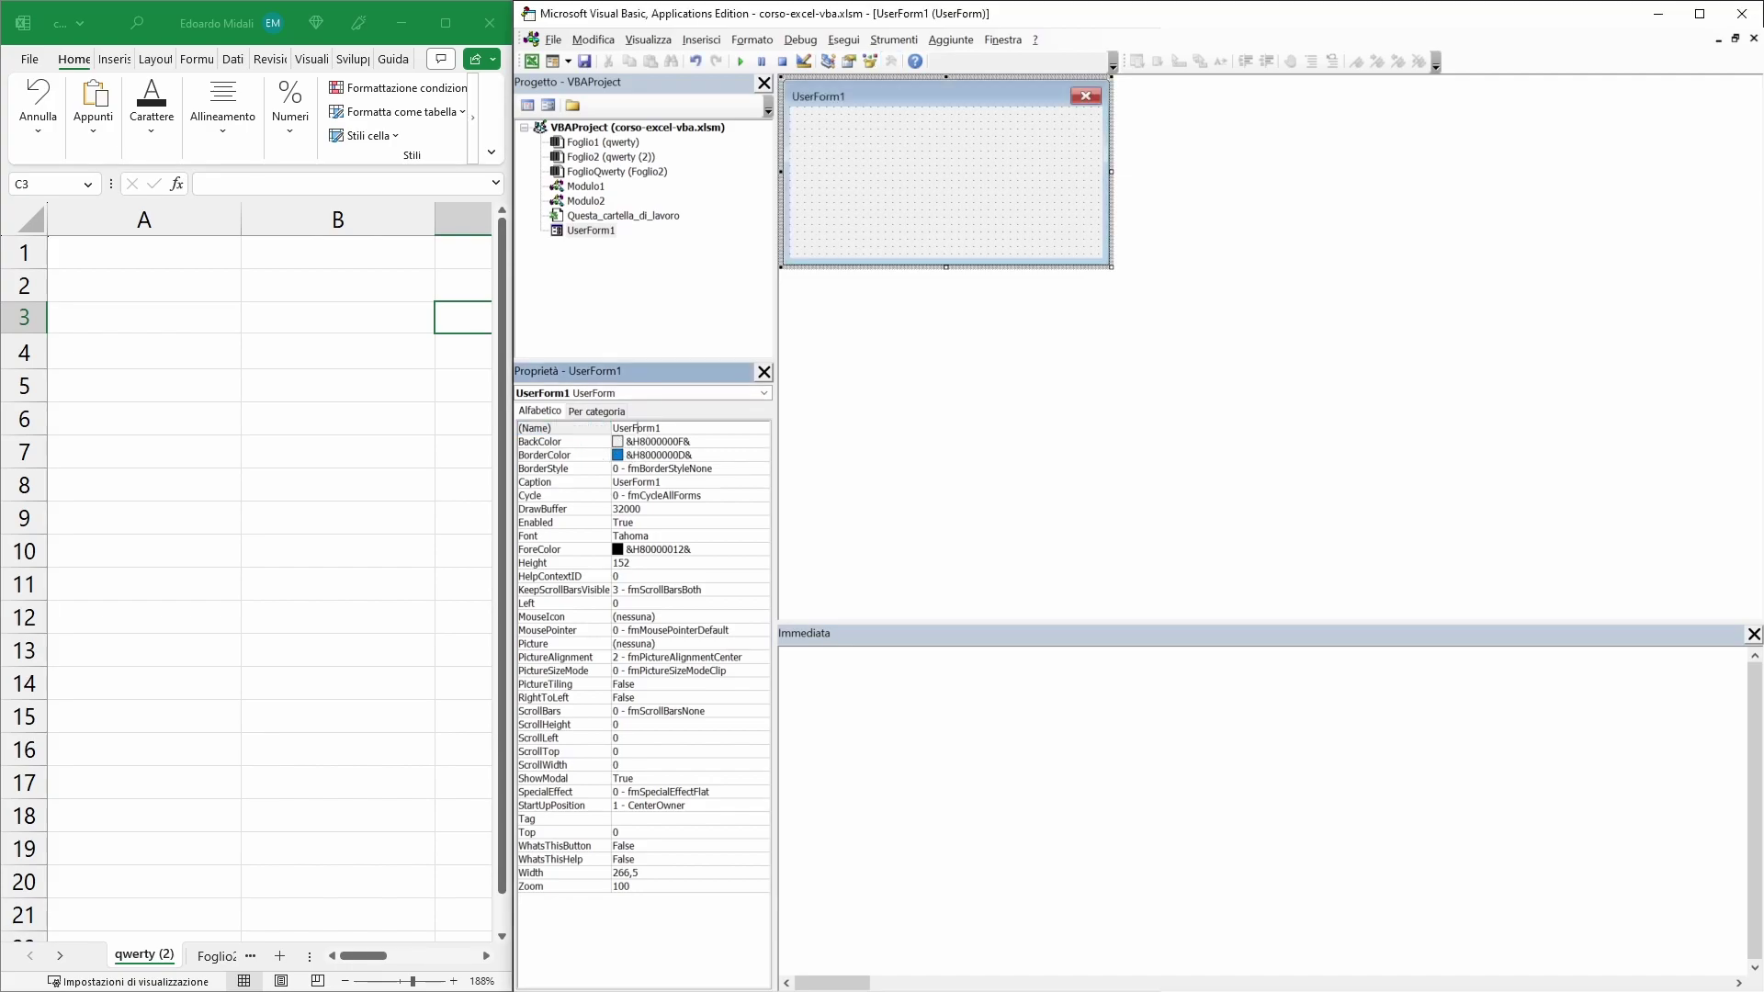
double_click(636, 428)
text(Inseri)
text(ment)
key(BackSpace)
key(BackSpace)
key(BackSpace)
key(BackSpace)
key(BackSpace)
key(BackSpace)
text(Fo)
text(rmInserimento)
text(Persona)
key(Return)
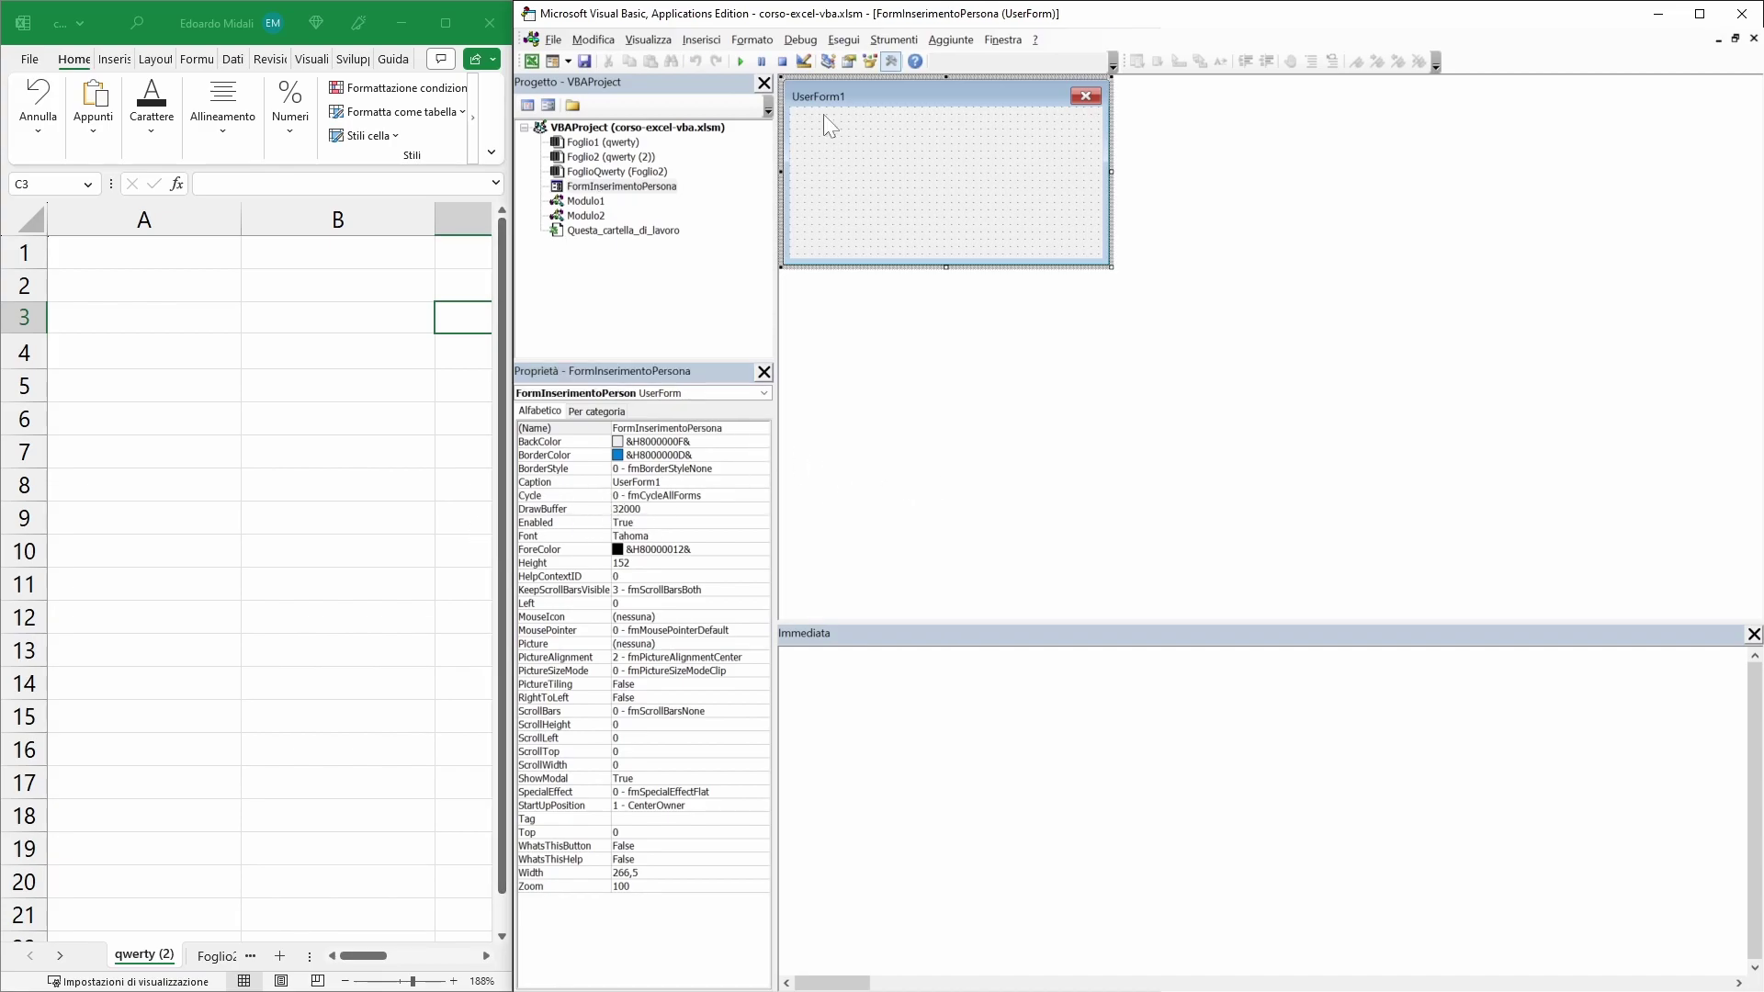
- Change the form's caption from UserForm1 to 'Inserisci Persona'
click(648, 481)
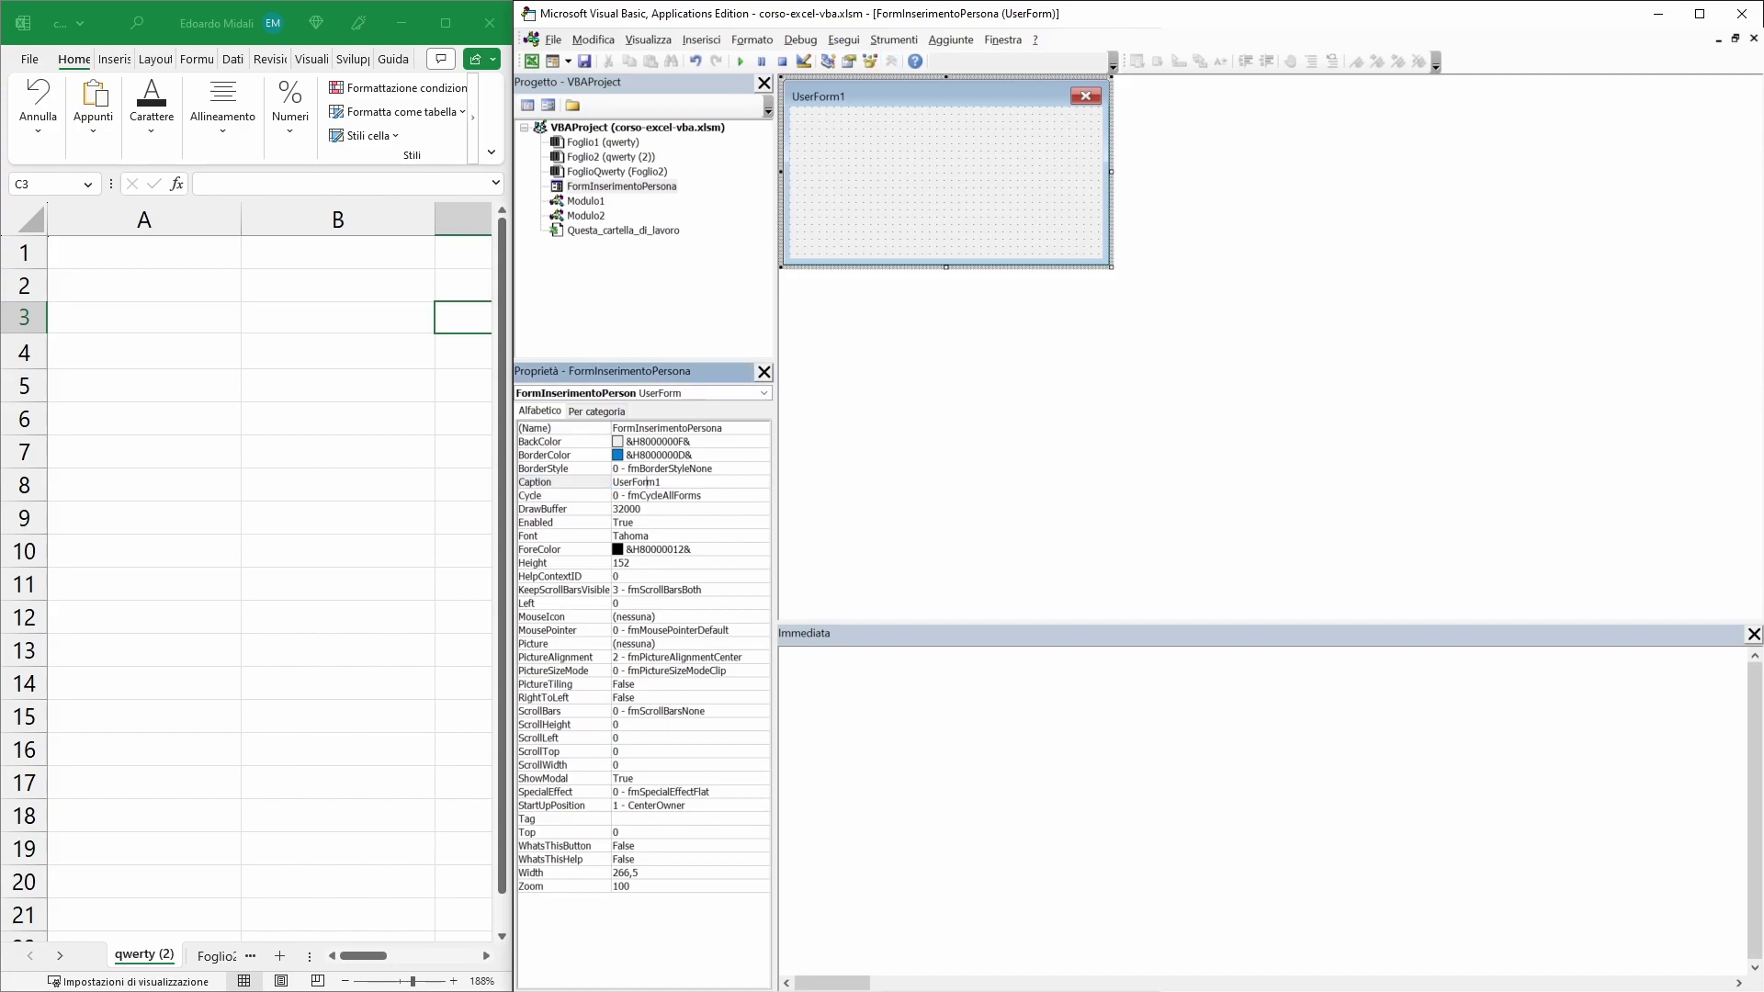
drag(661, 482, 613, 481)
text(Inserisci P)
text(ersona)
key(Return)
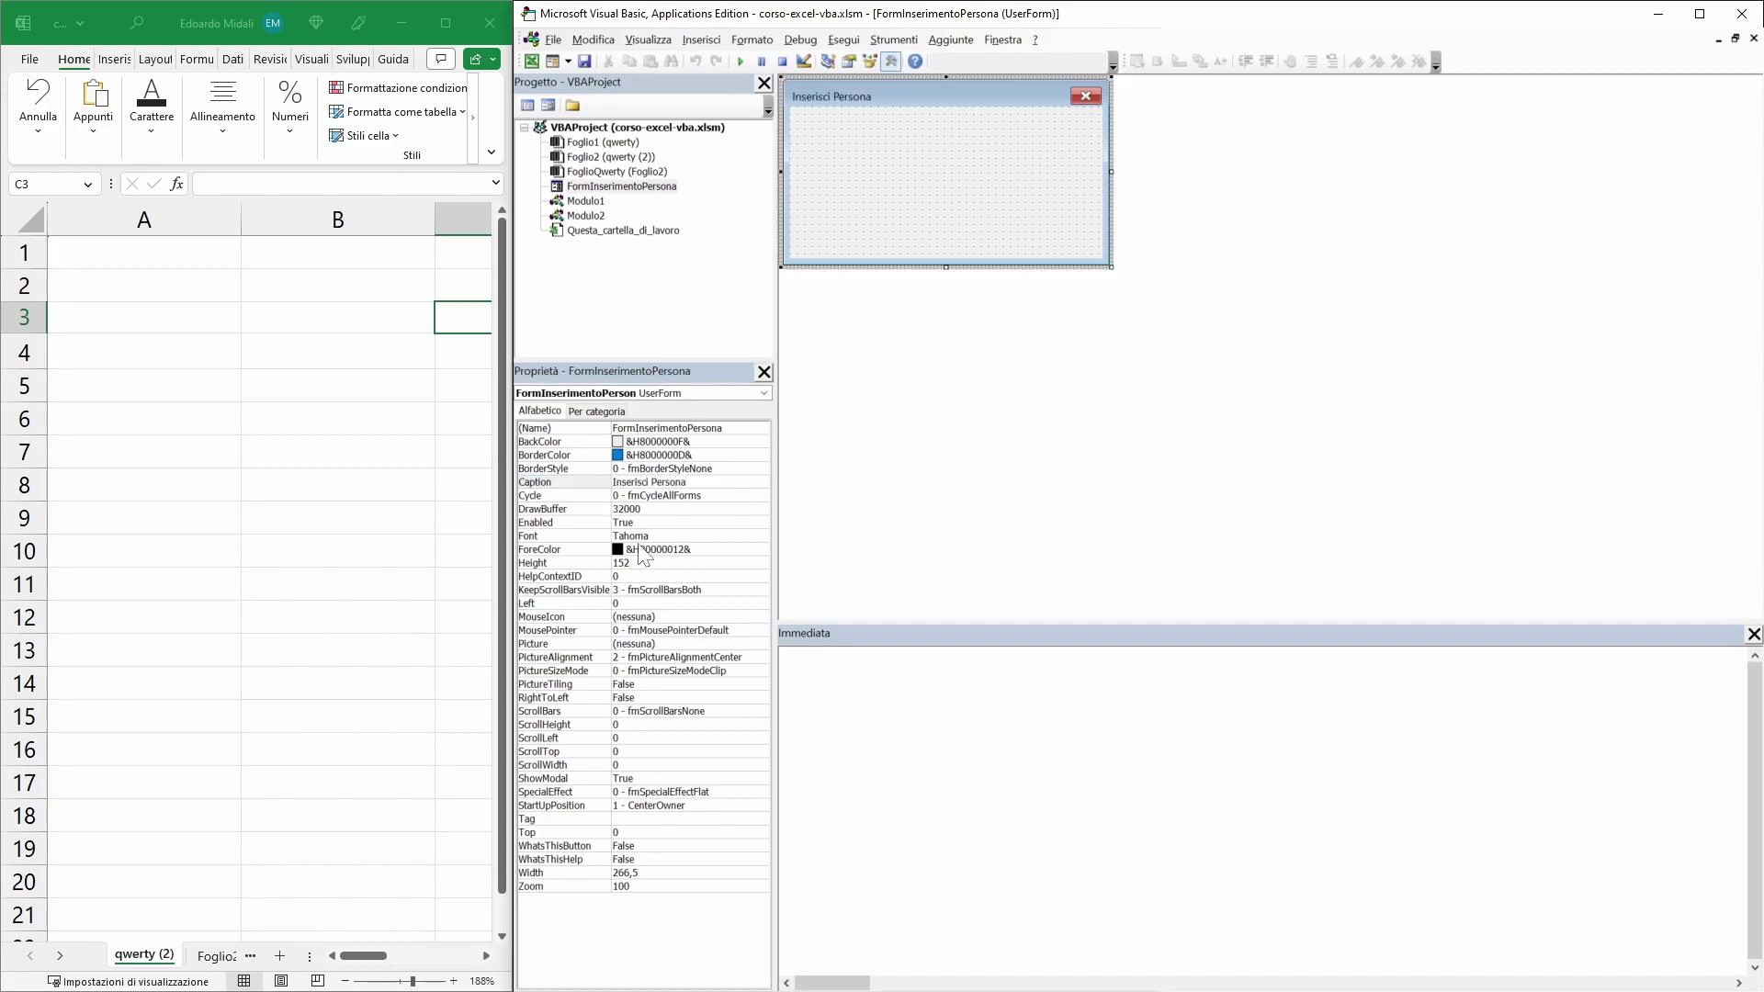
click(637, 537)
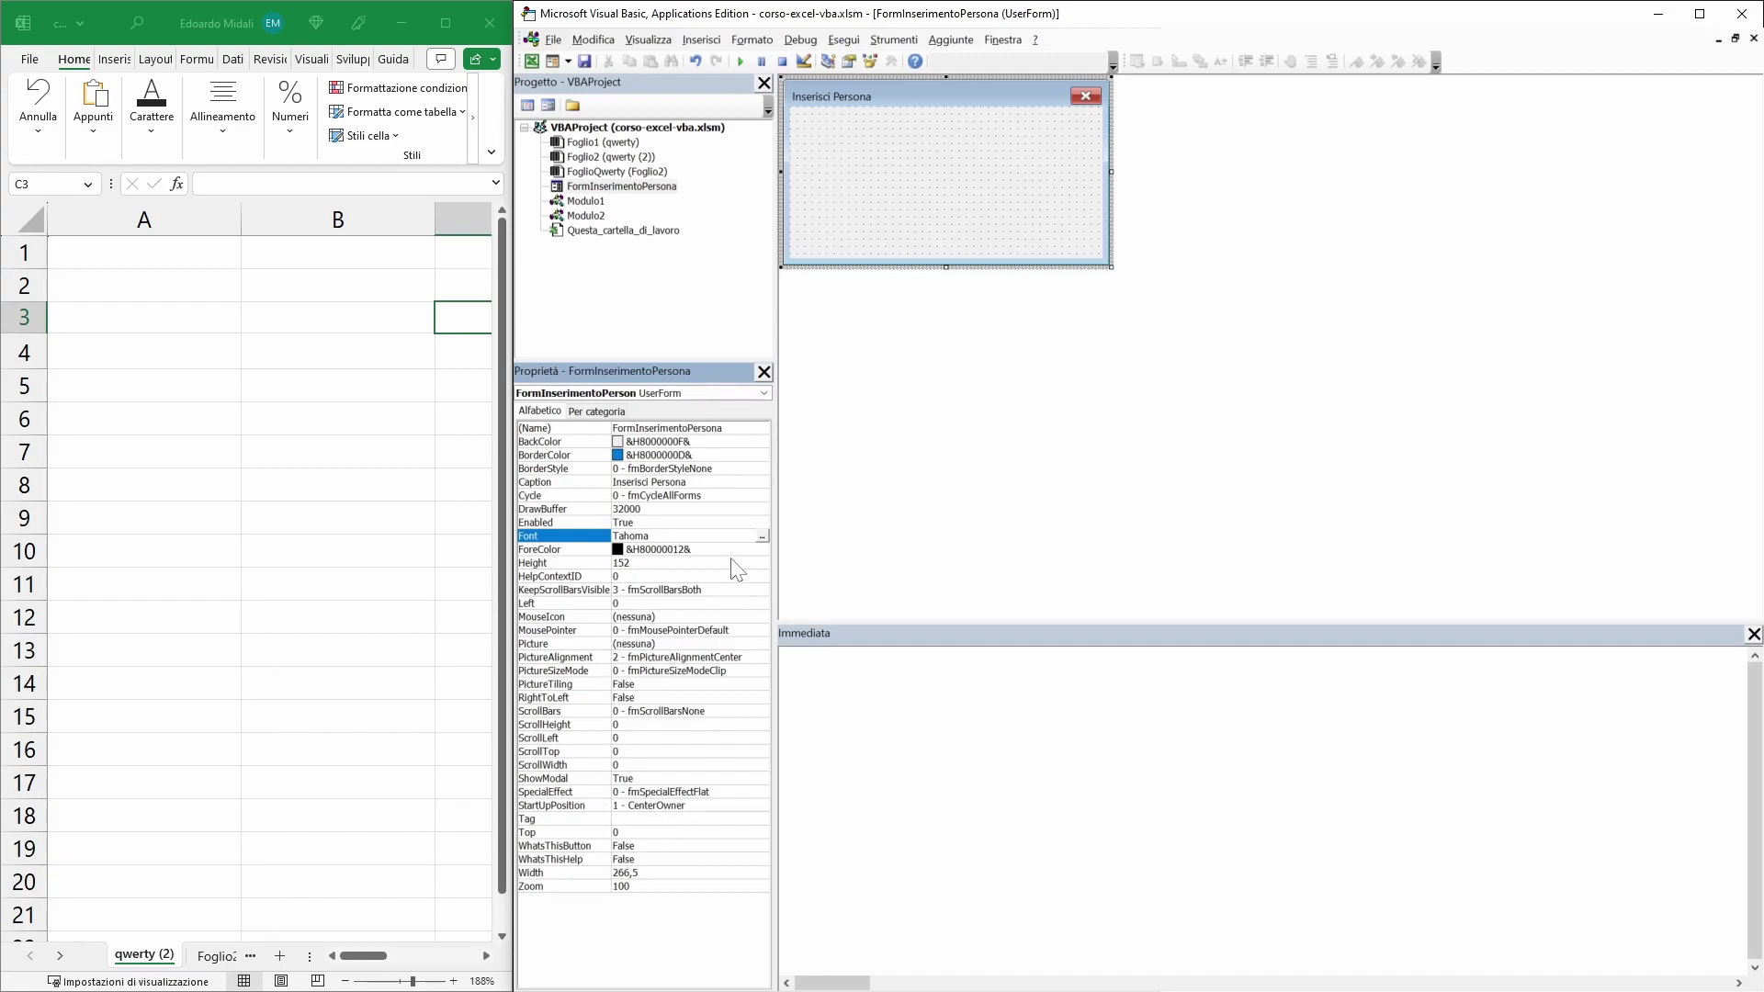
click(966, 447)
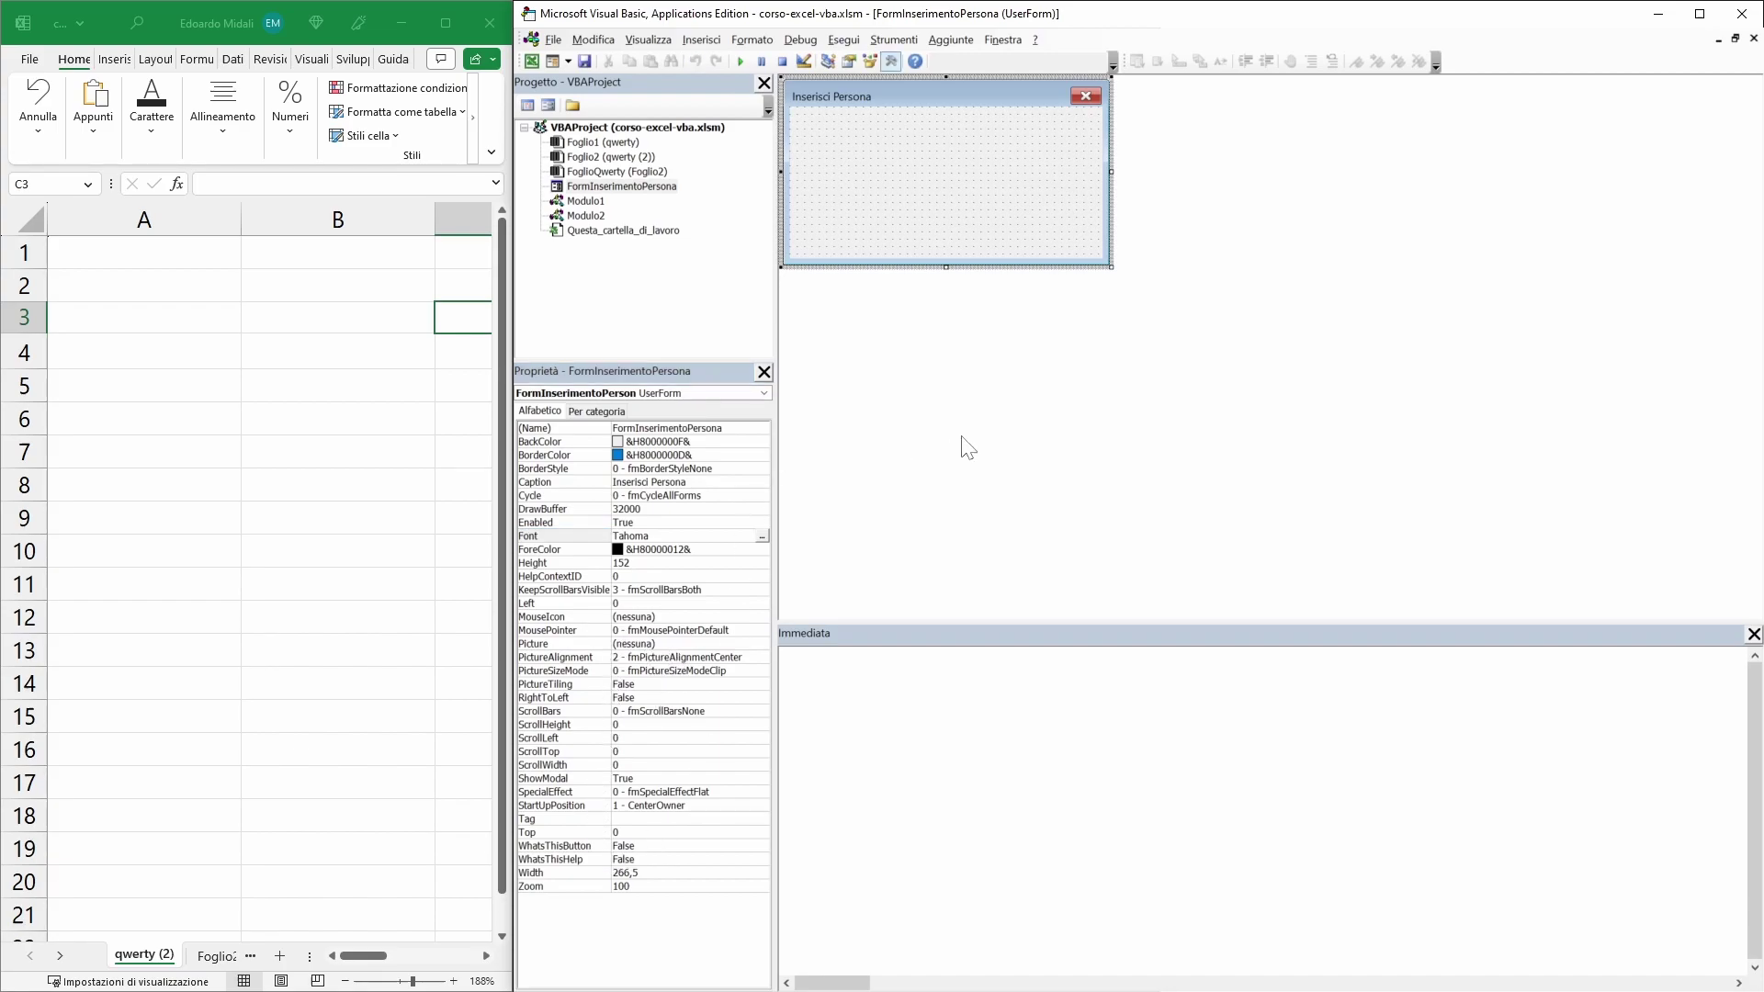
- Preview the Inserisci Persona form by running it, then close it
click(735, 60)
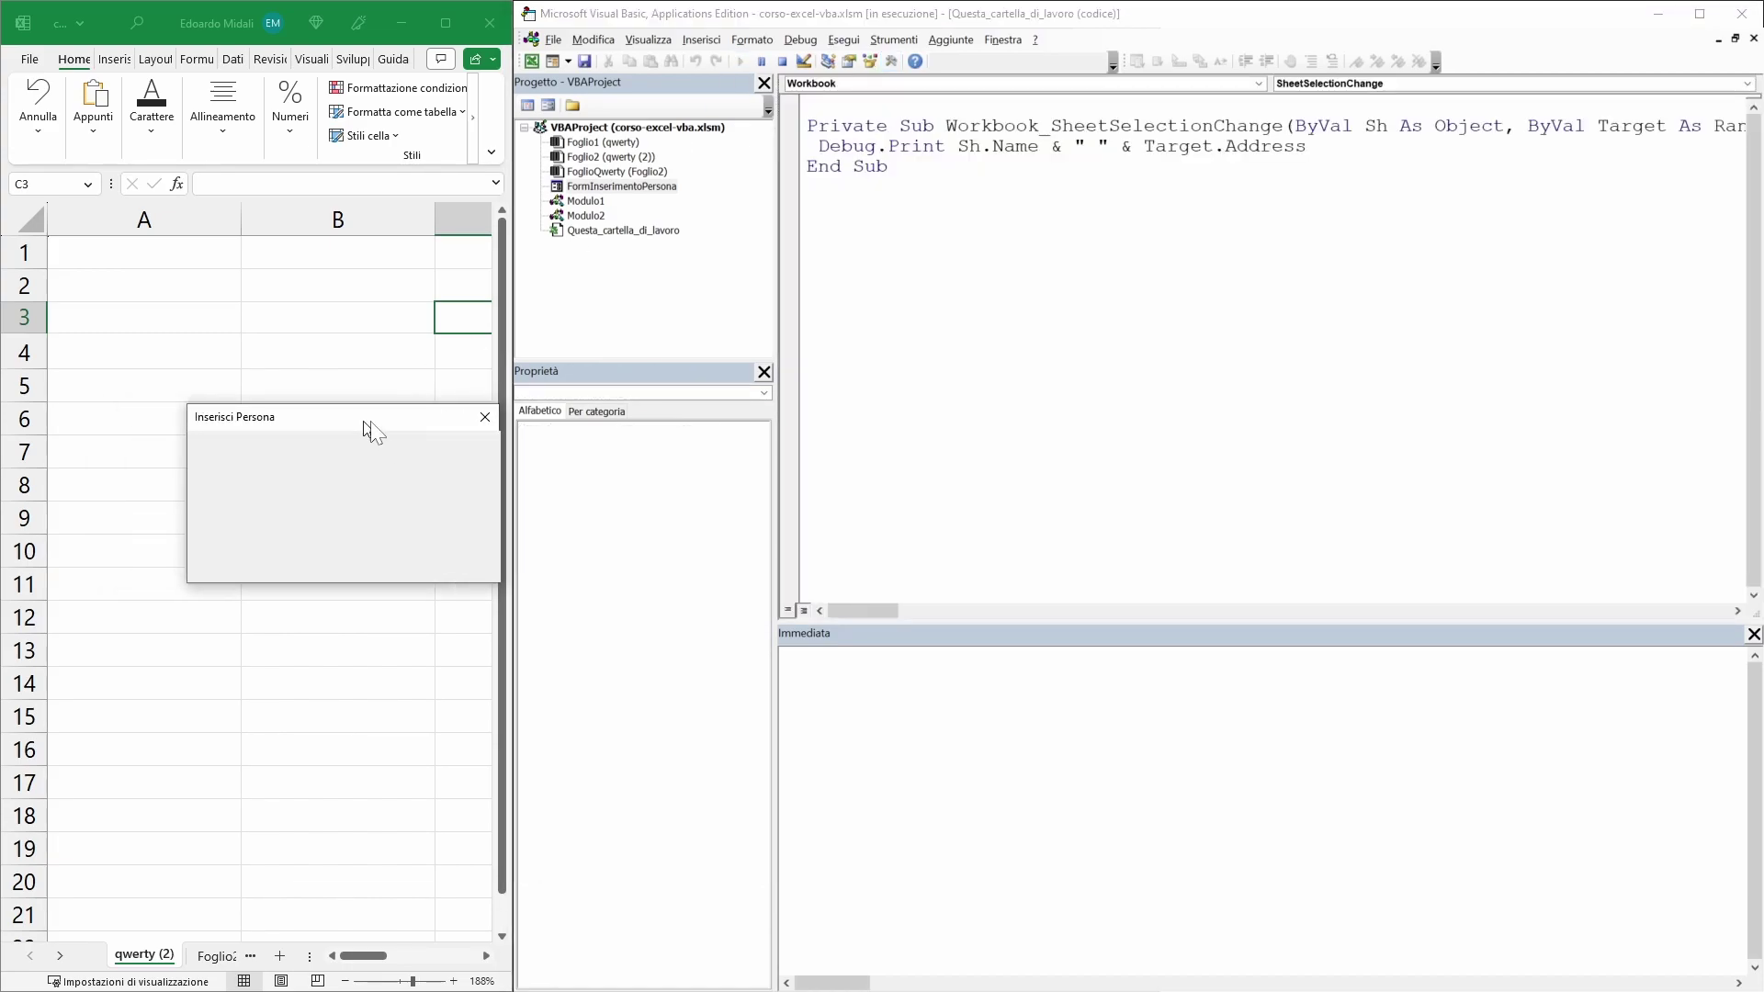
drag(364, 421, 303, 394)
click(422, 402)
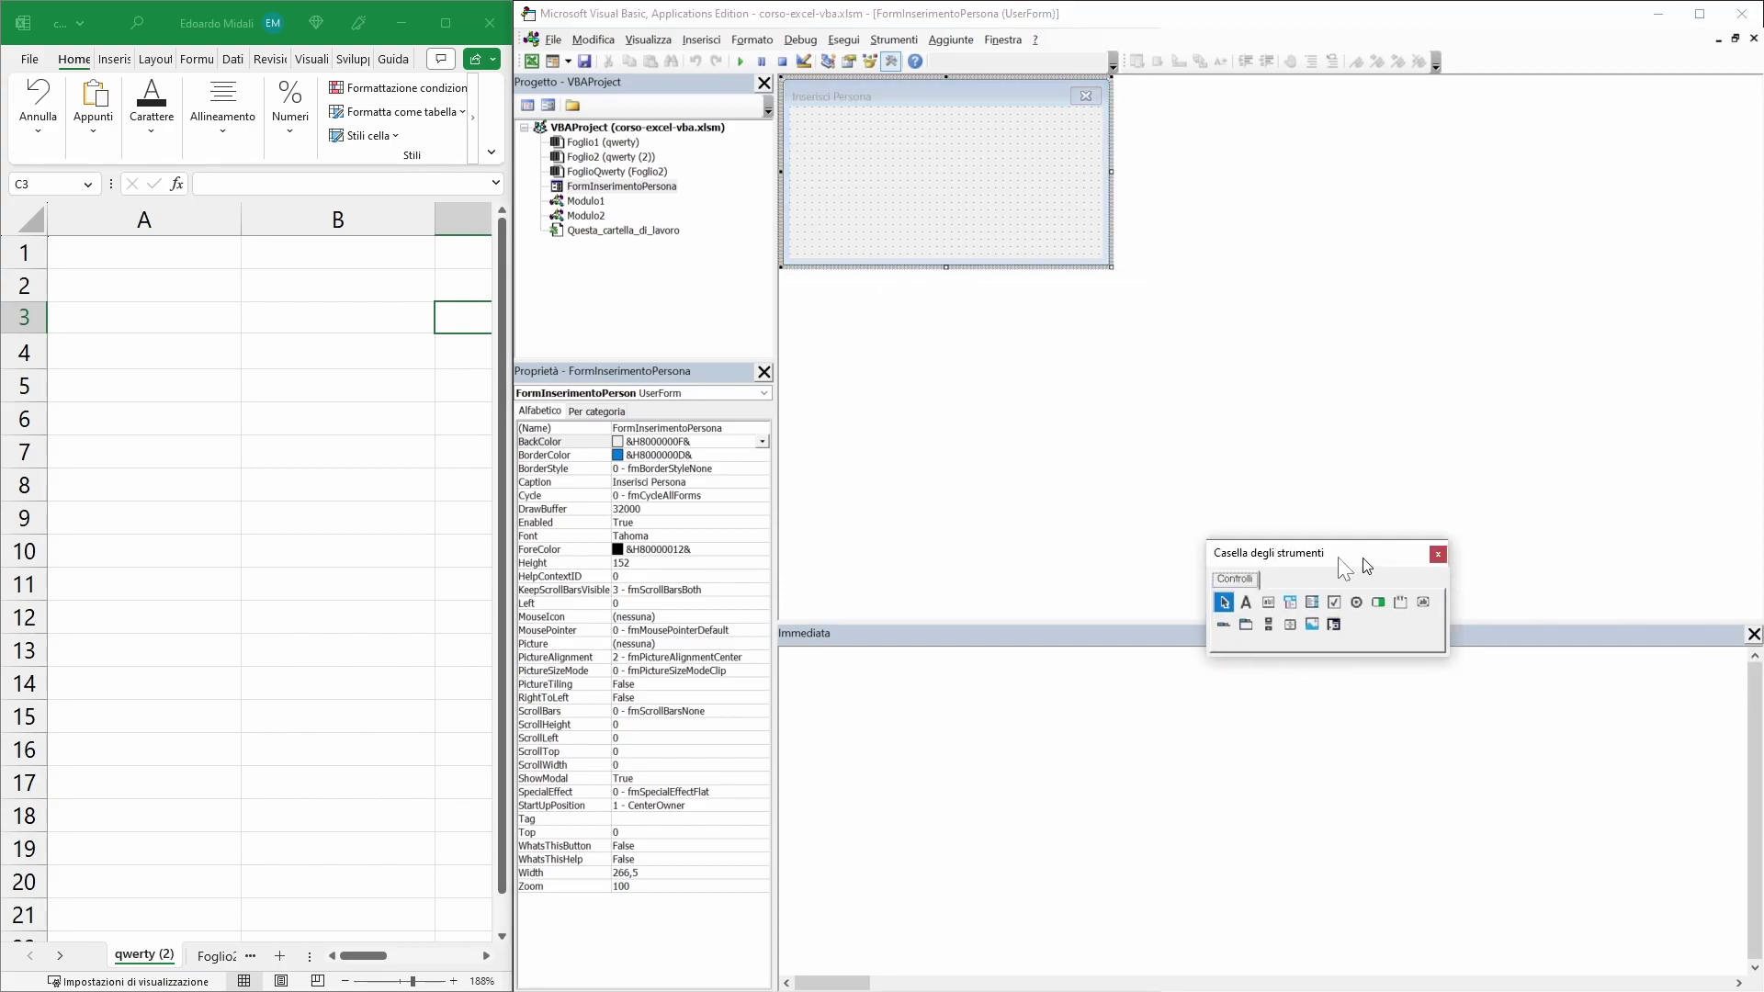
- Place a default Label1 on the form and move it further right
drag(1367, 570, 1225, 390)
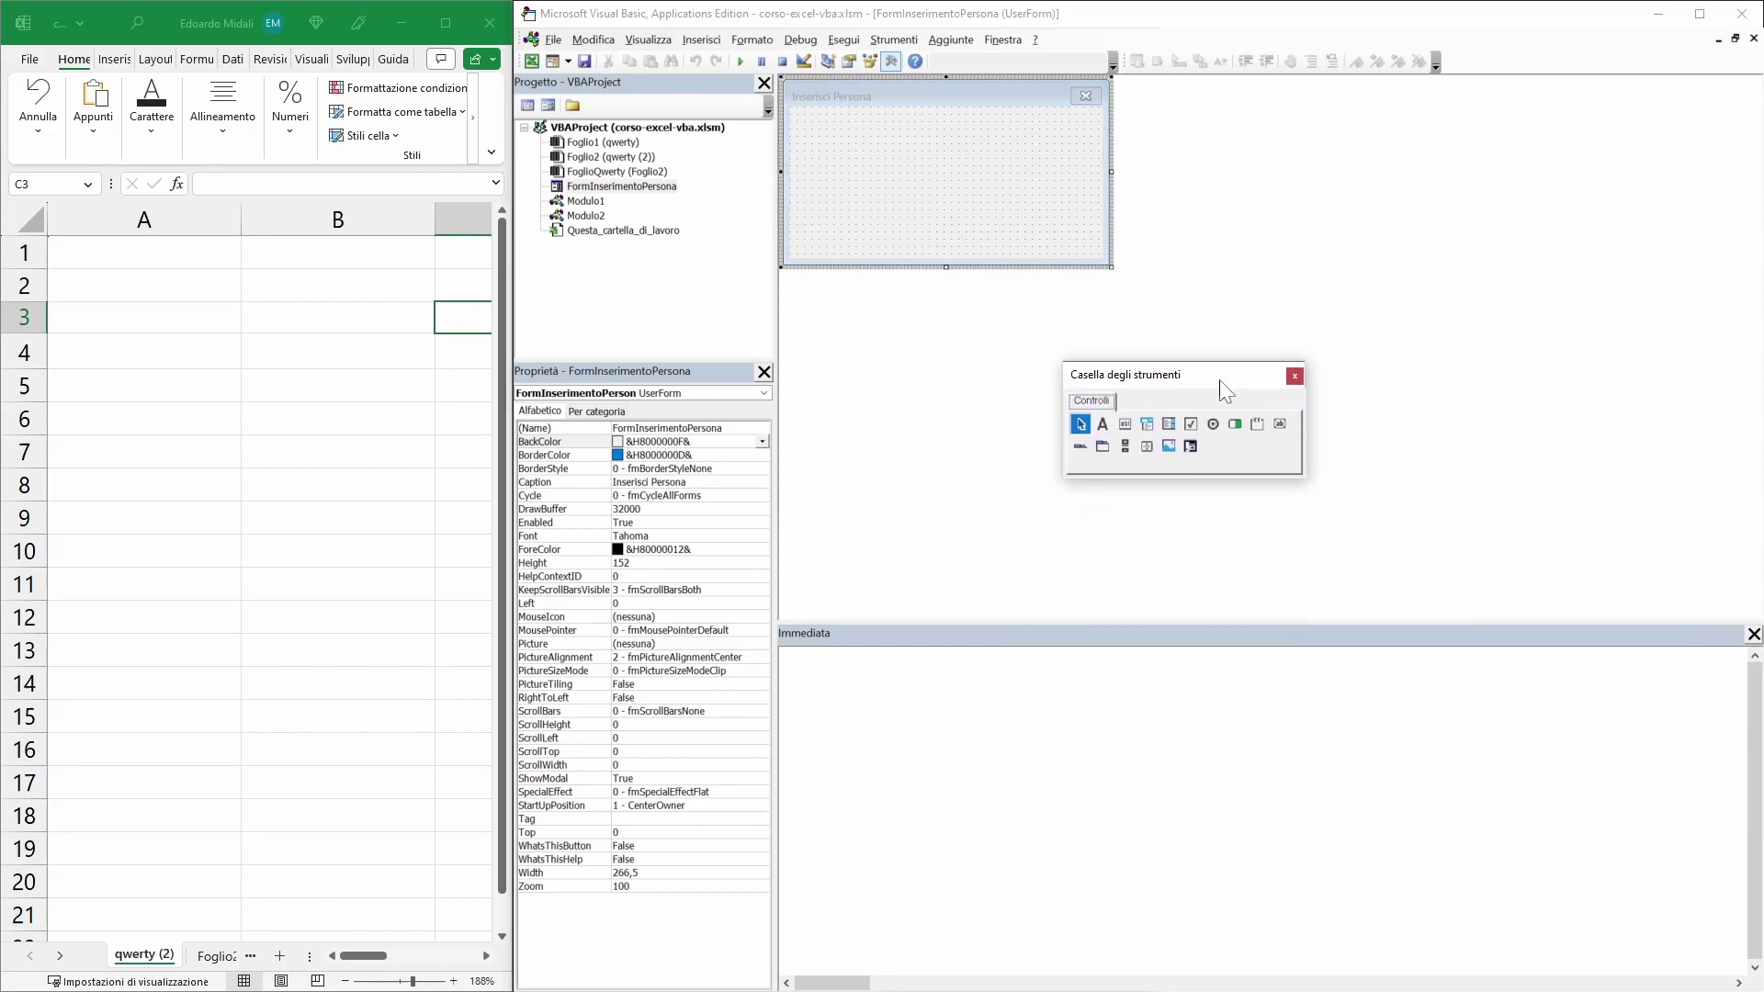
click(1102, 425)
click(817, 120)
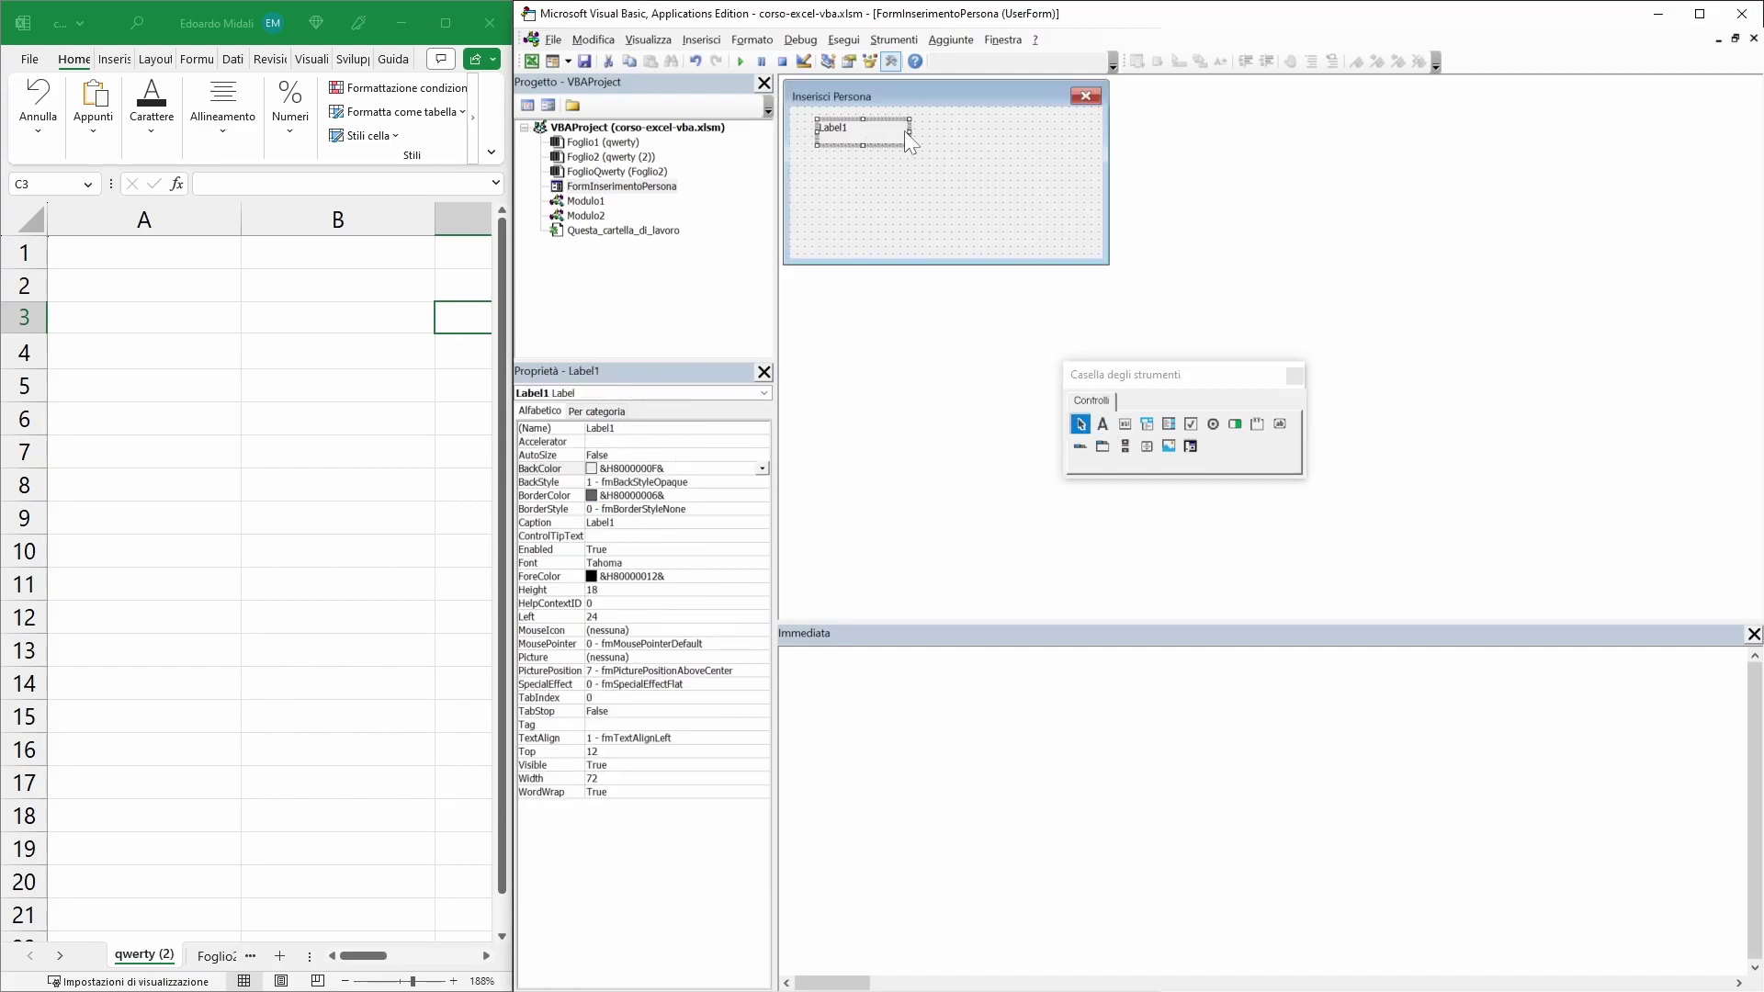
double_click(896, 129)
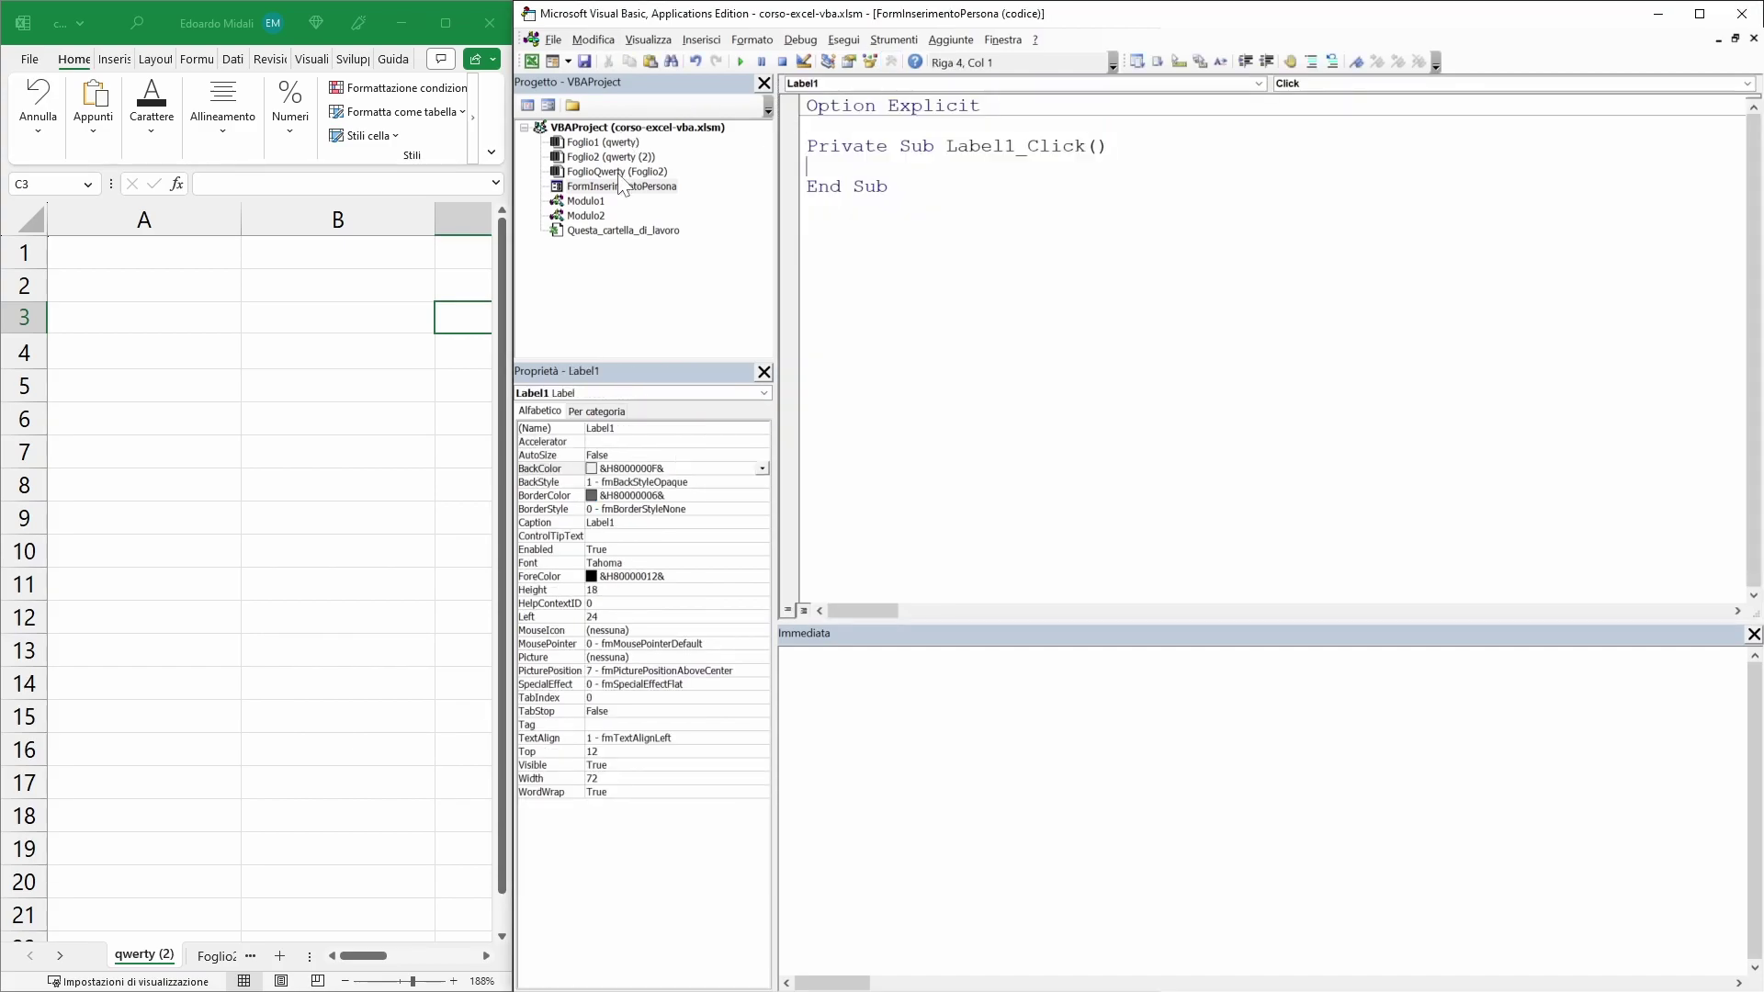
double_click(602, 187)
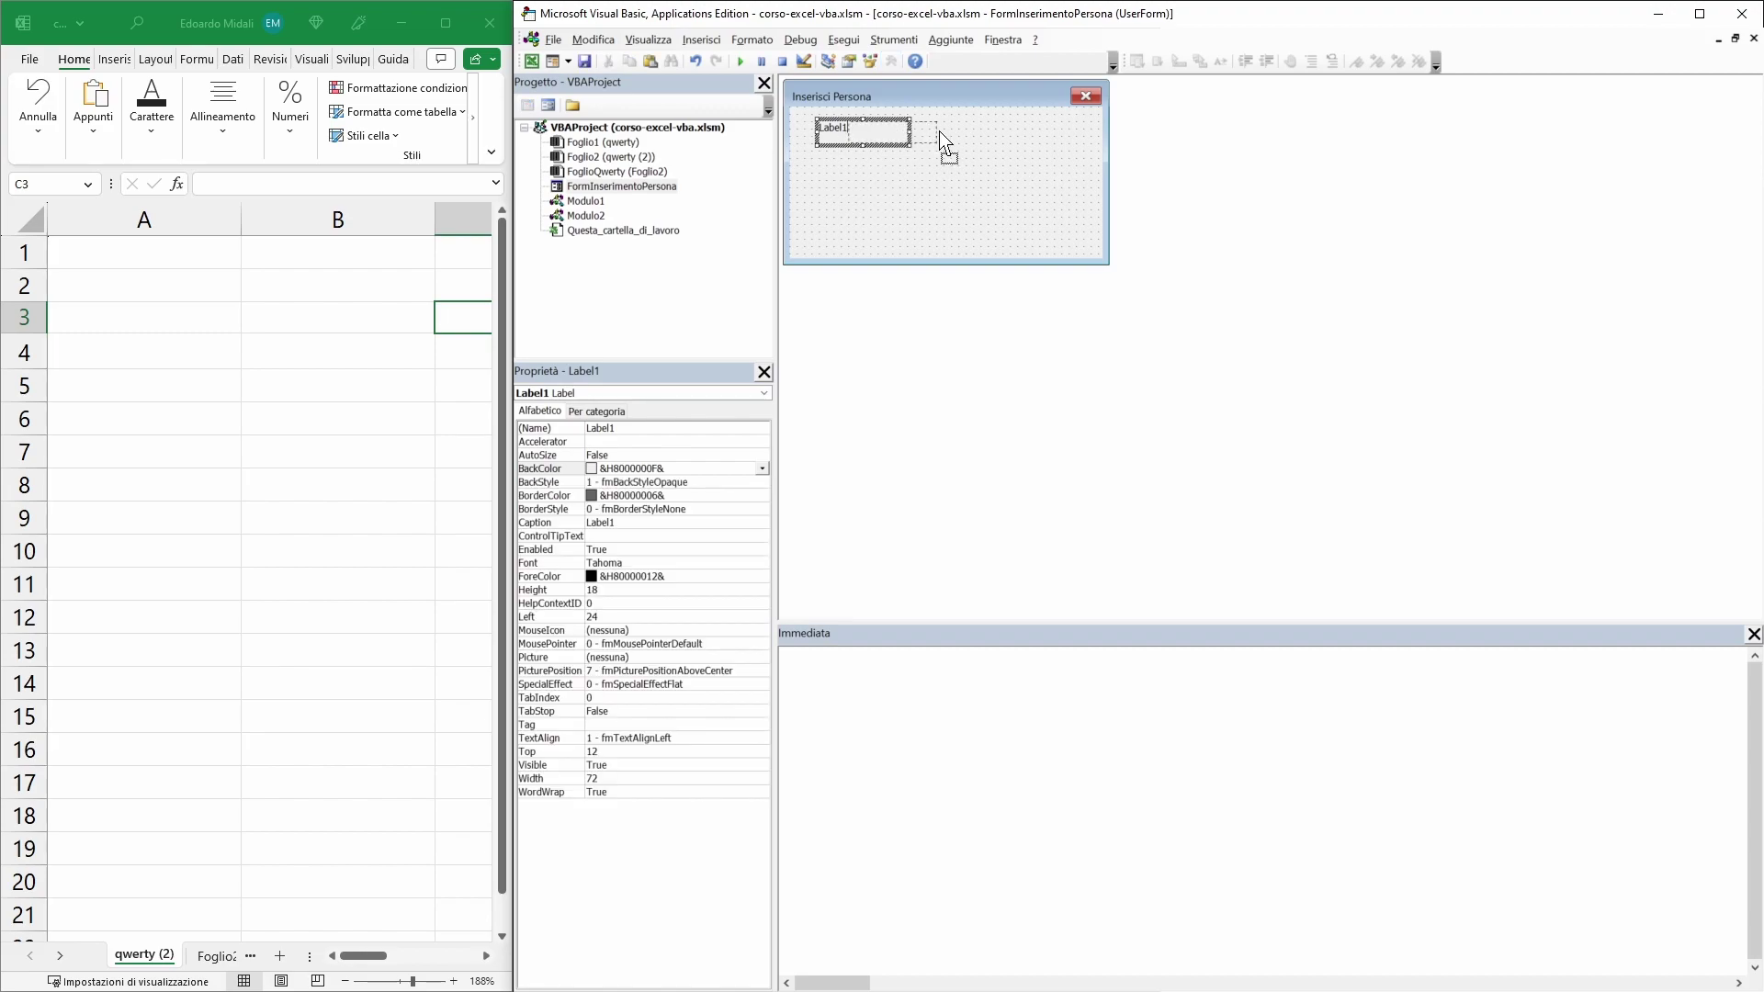
mouse_move(907, 131)
mouse_down()
mouse_move(1035, 204)
mouse_move(1005, 160)
mouse_up()
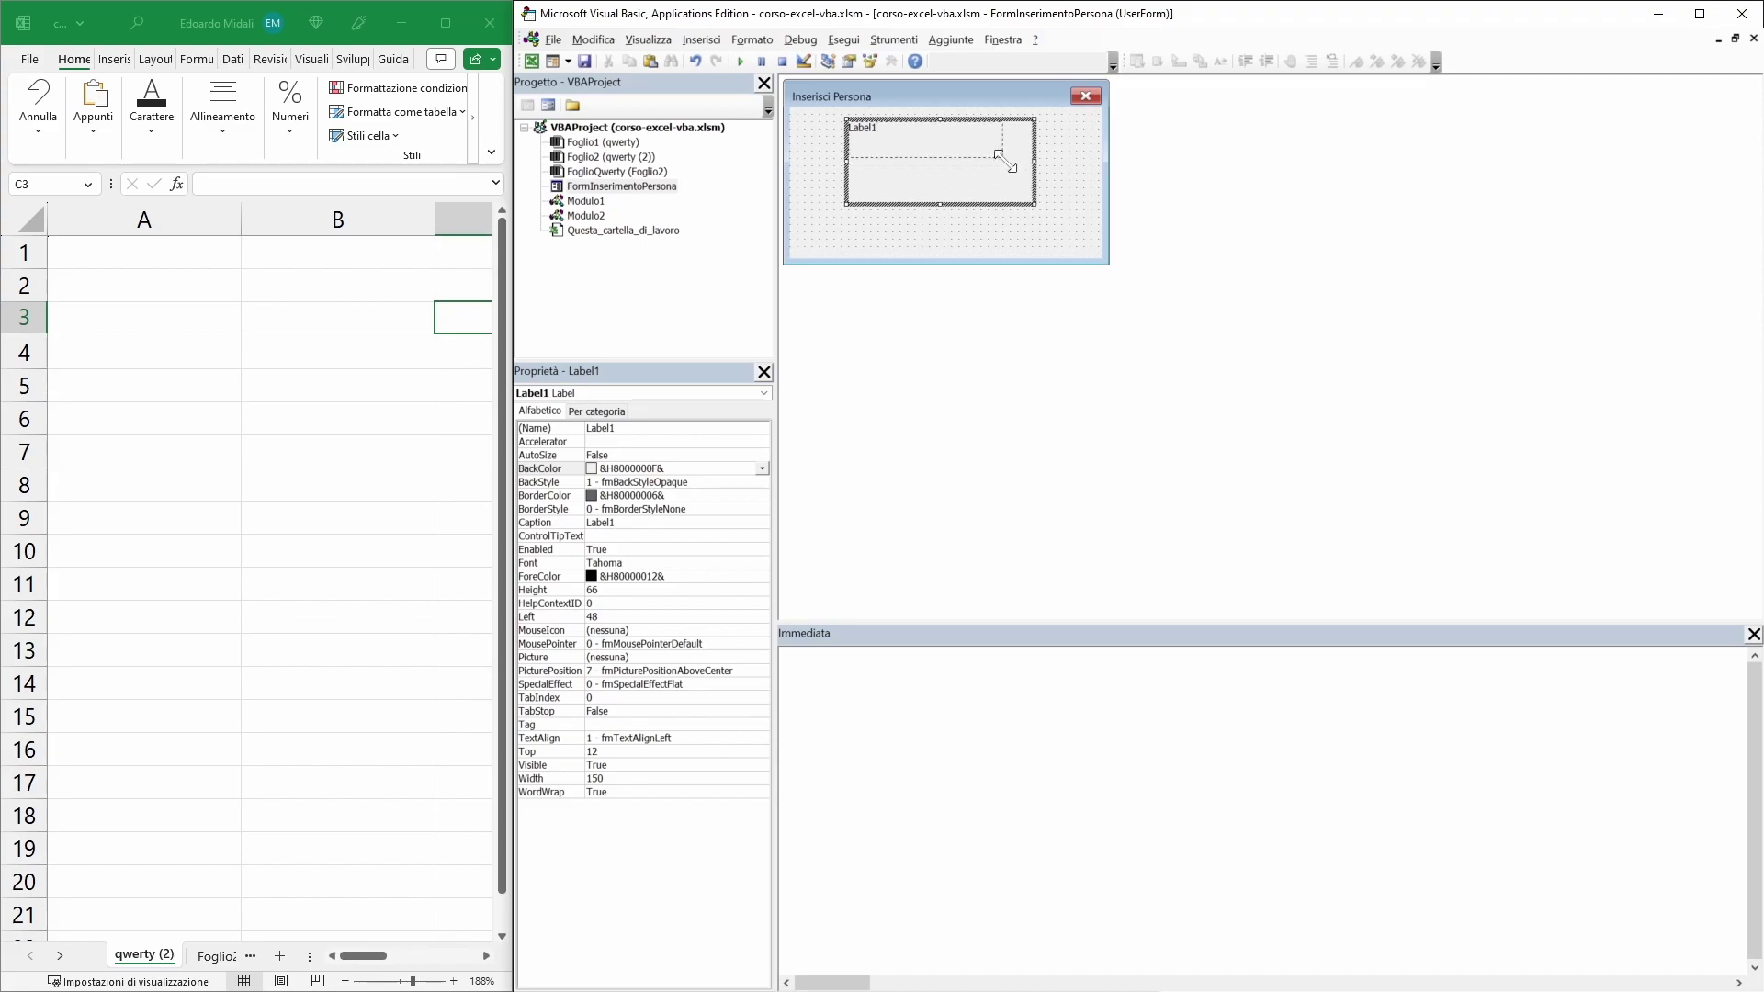
- Begin editing Label1's name and caption in the Properties window
click(846, 147)
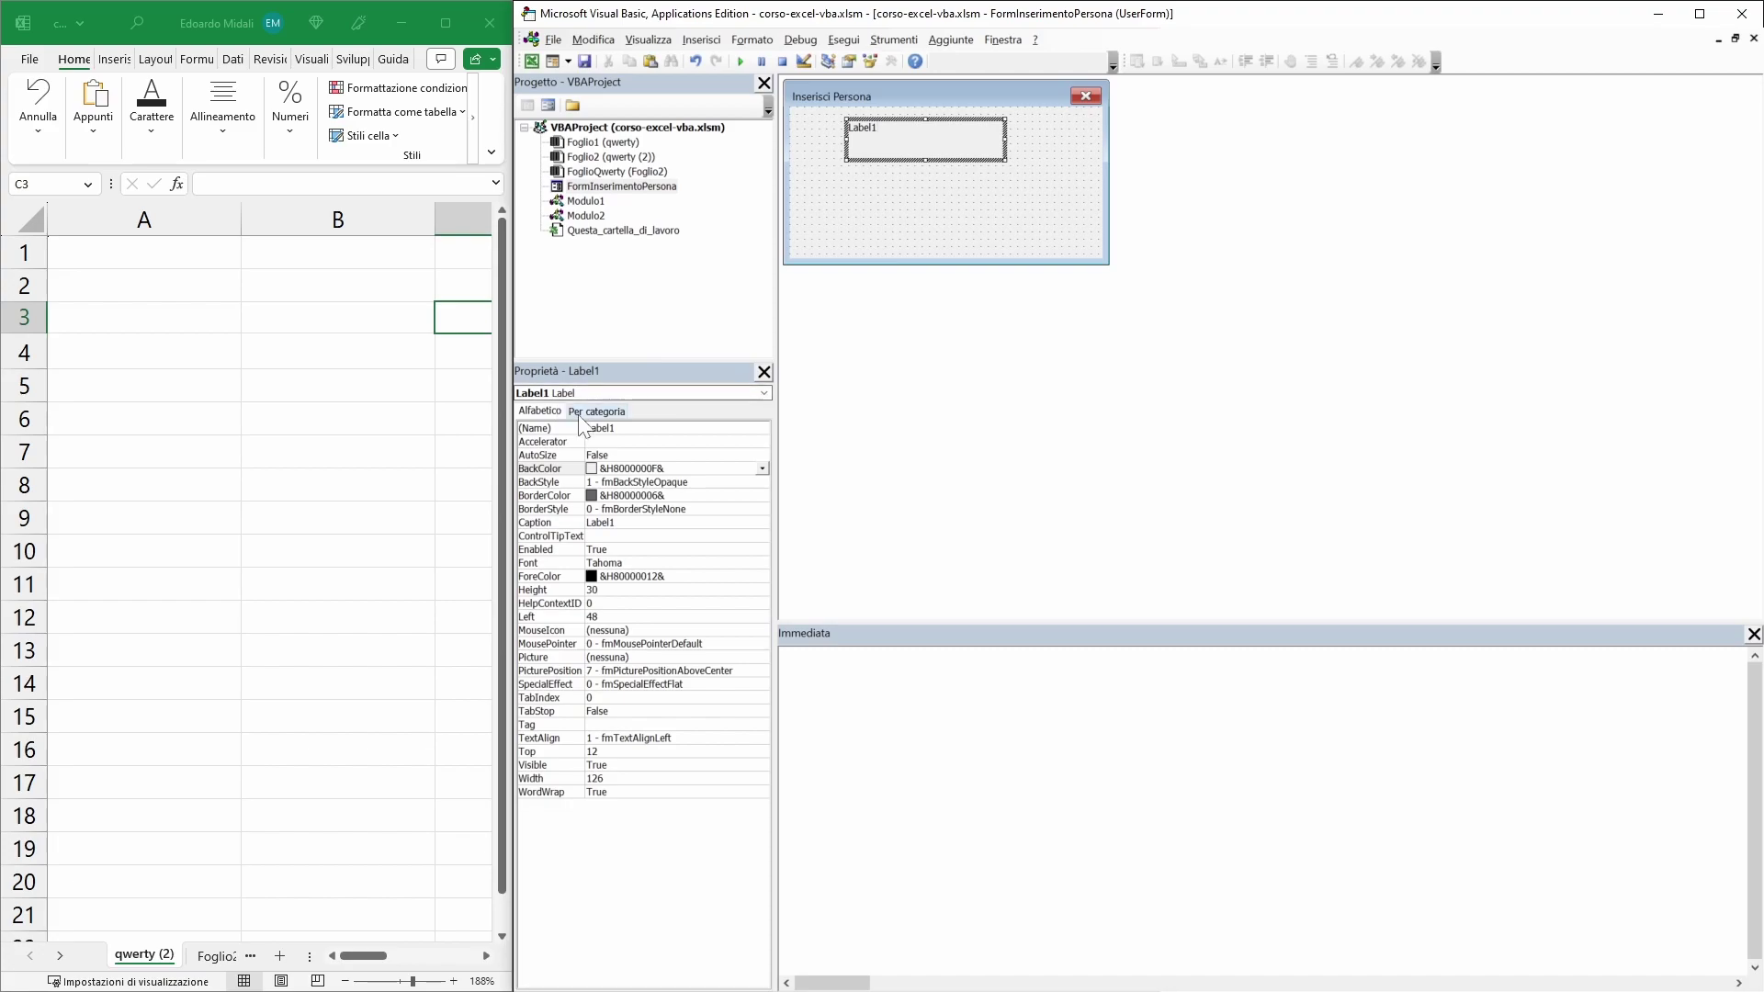
click(623, 429)
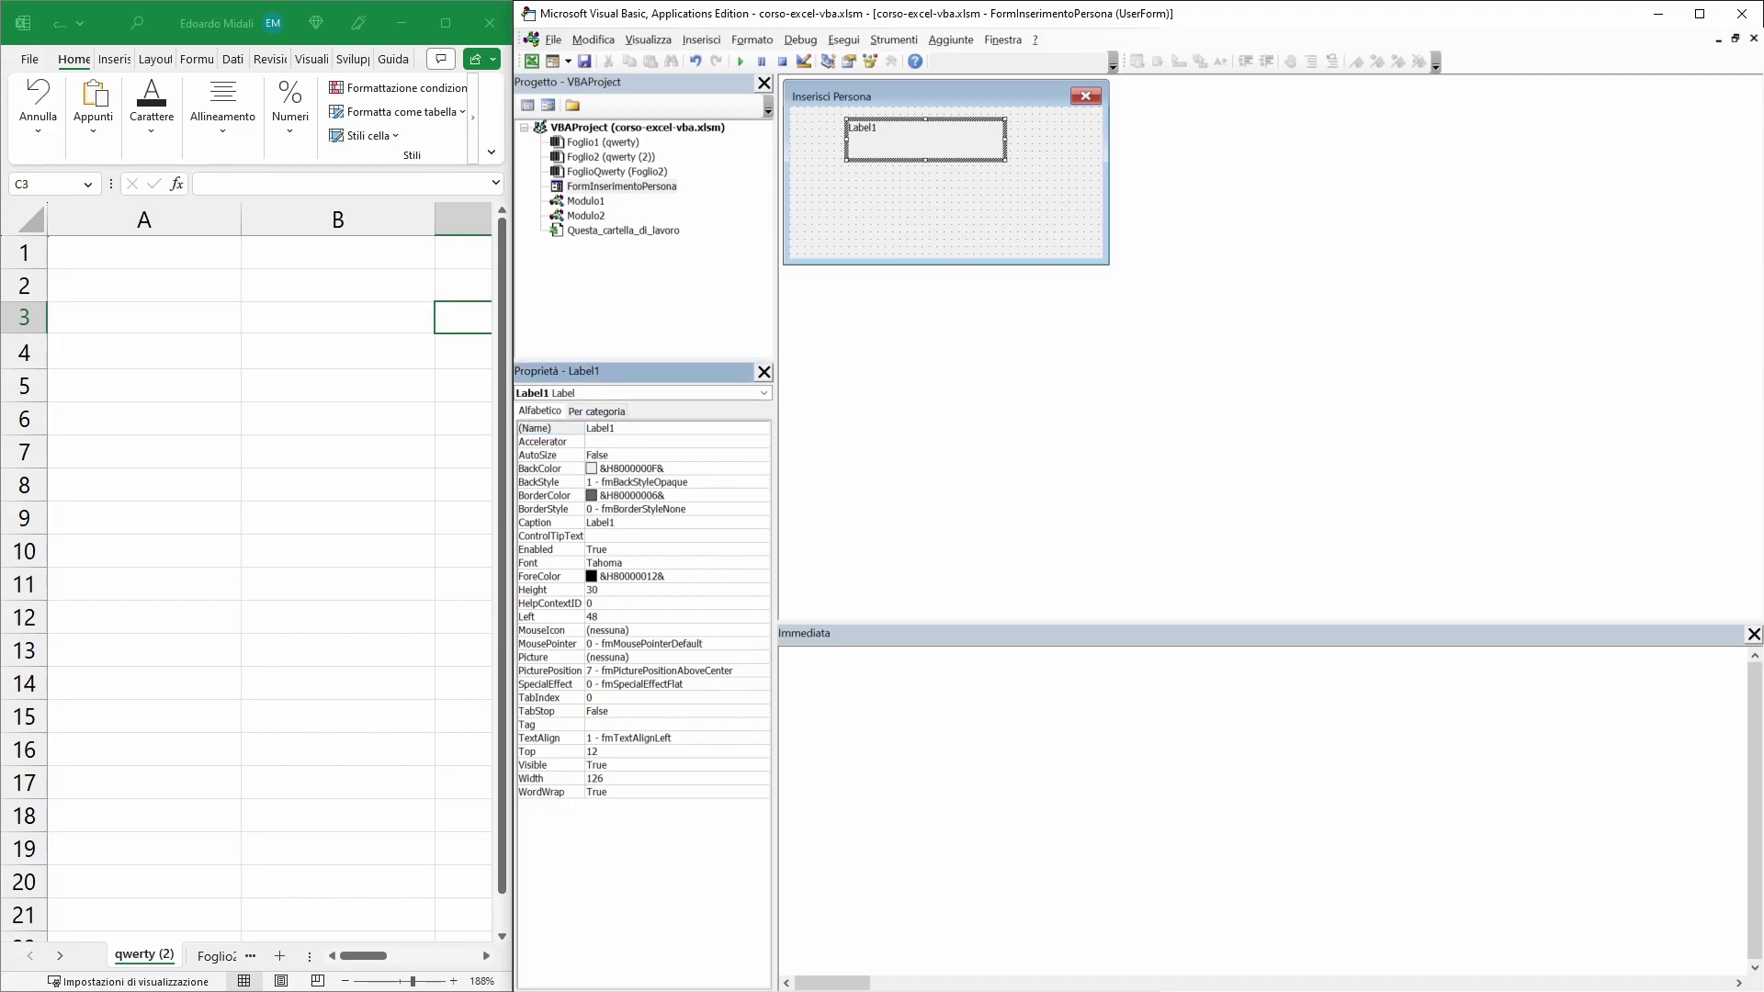
double_click(623, 428)
click(602, 522)
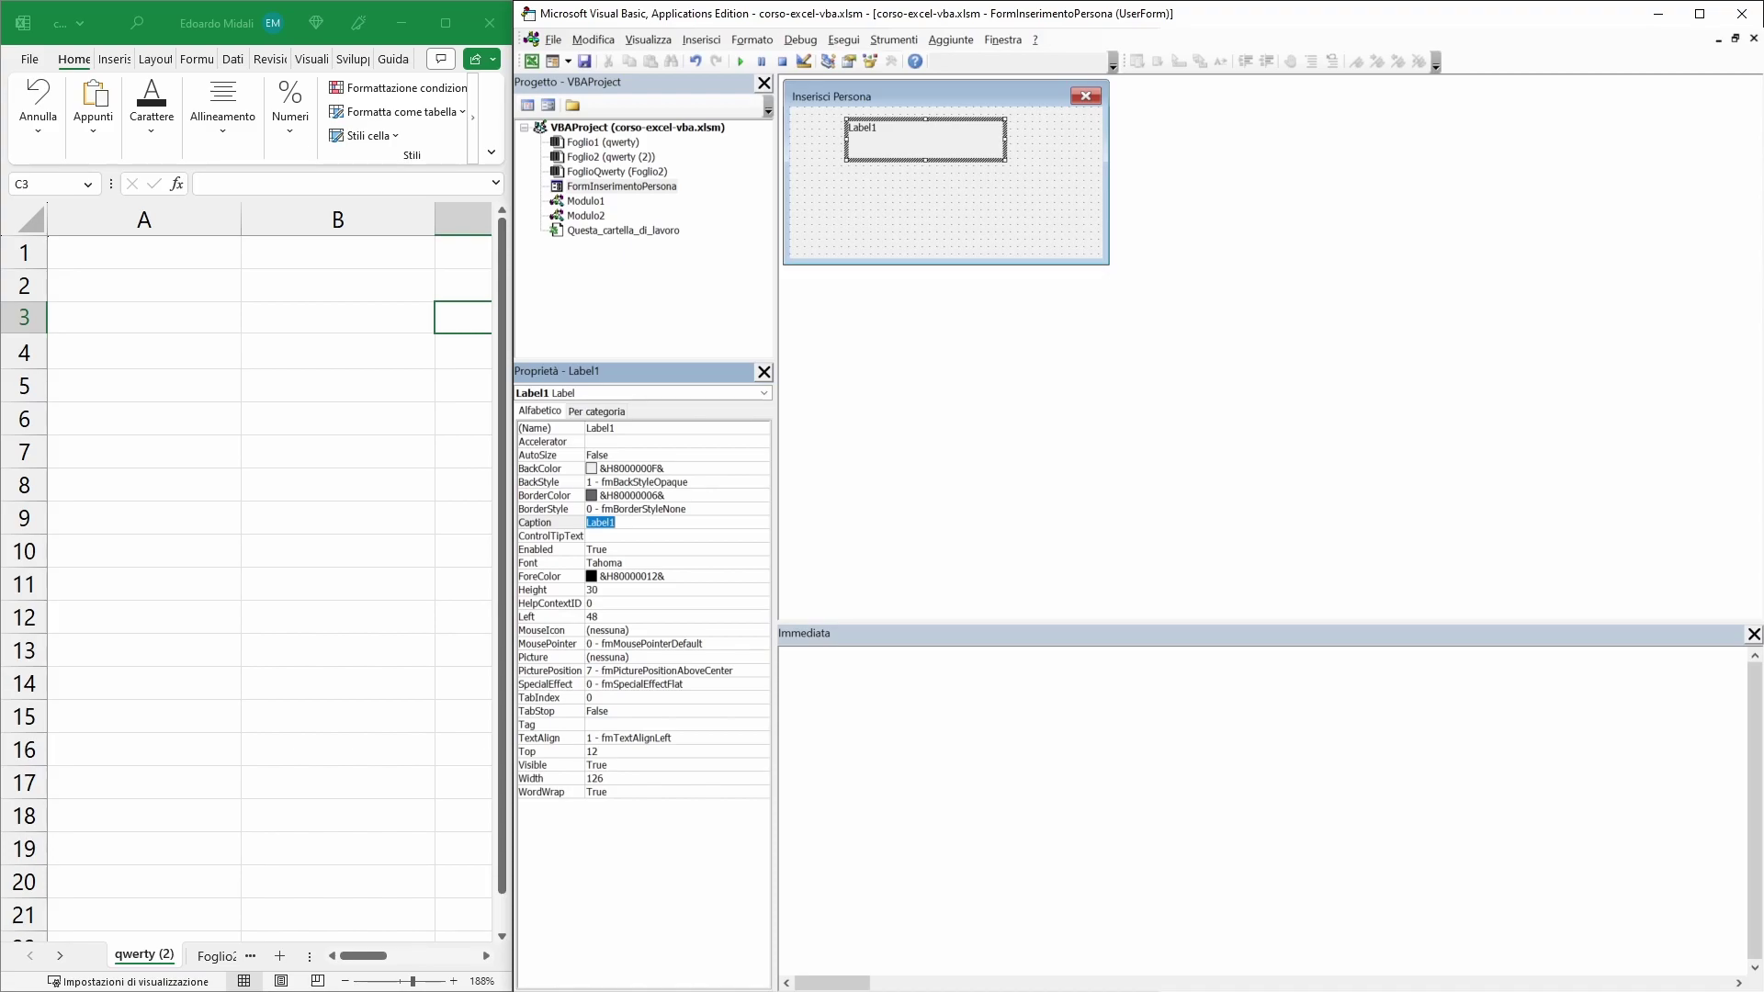
- Set the label's (Name) to nome and Caption to Nome, then reselect the form to restore the Toolbox
click(605, 429)
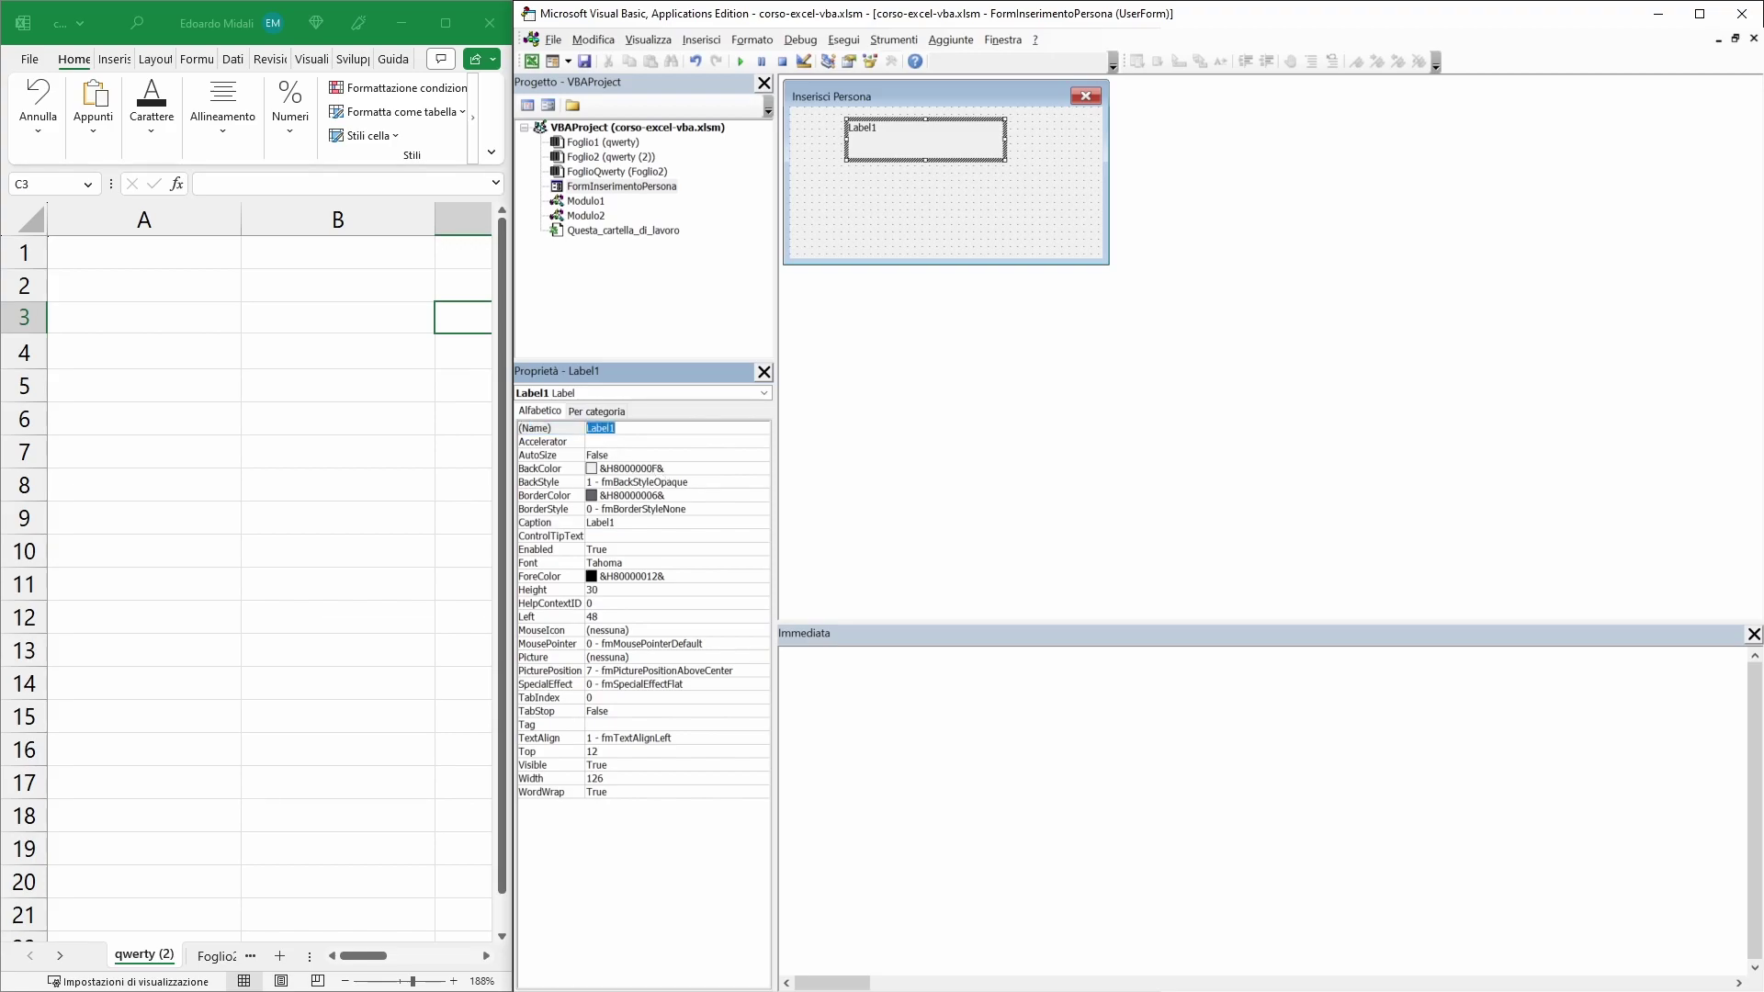
text(nomePersona)
key(BackSpace)
key(BackSpace)
key(BackSpace)
key(BackSpace)
key(BackSpace)
key(BackSpace)
click(613, 522)
double_click(607, 522)
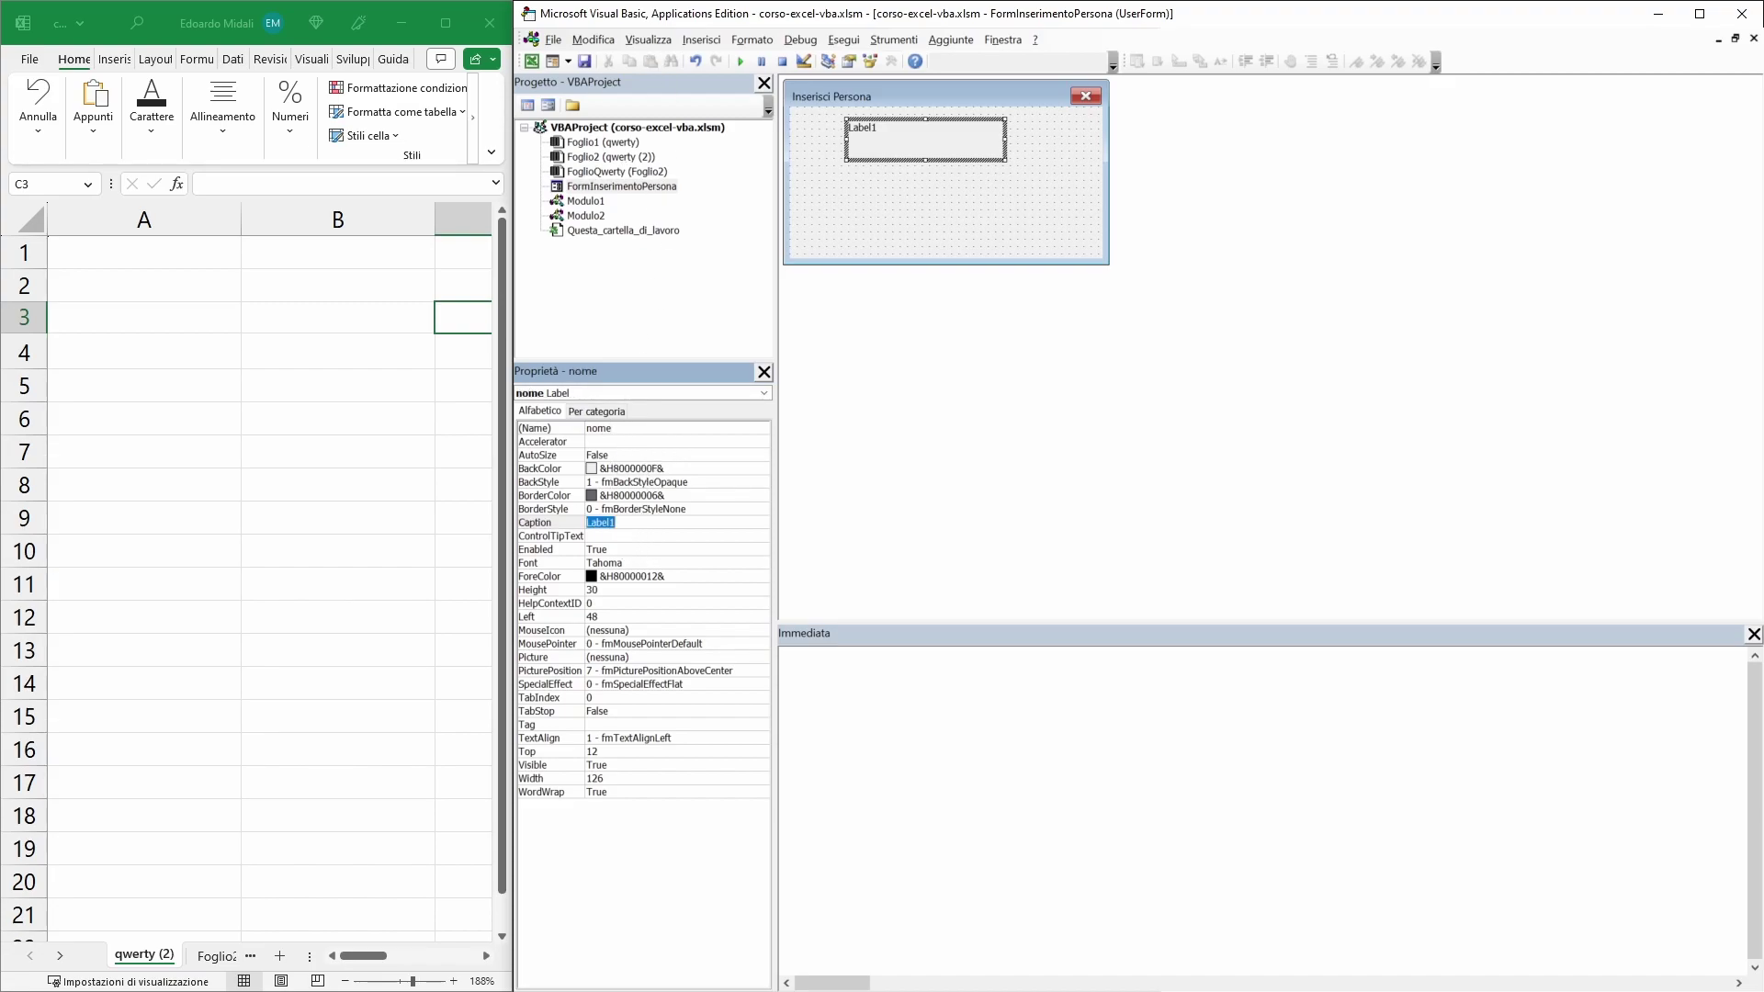
text(Nome)
click(960, 480)
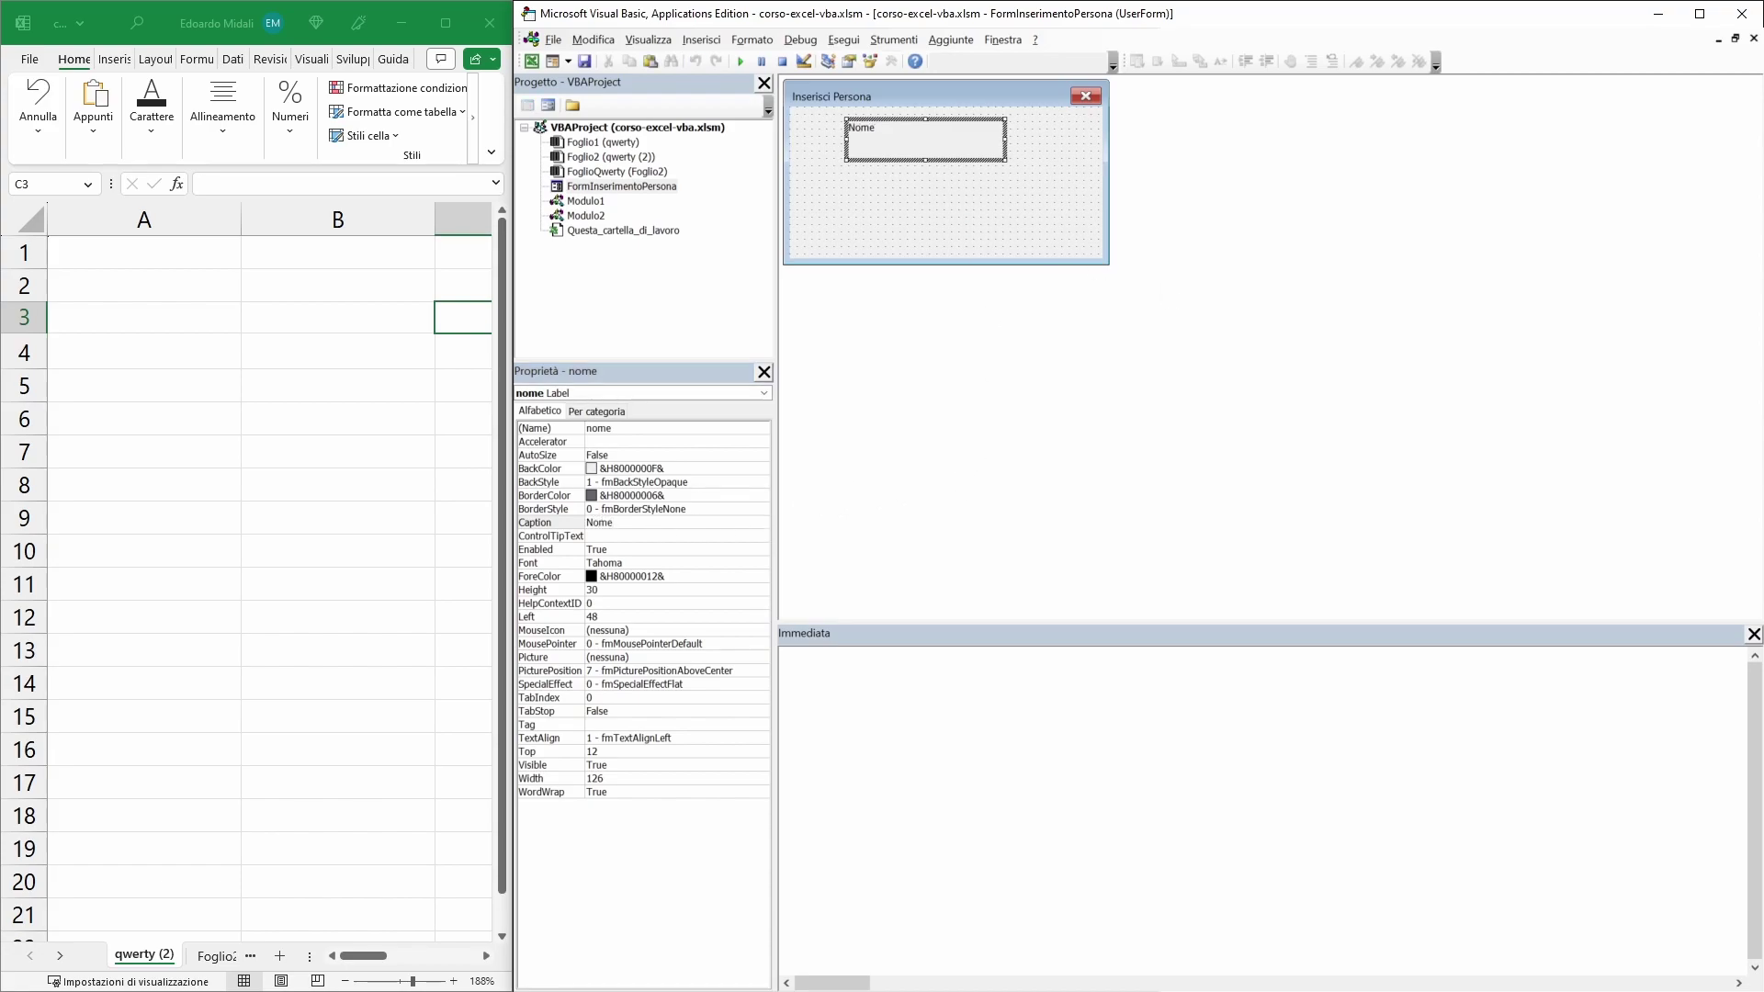
click(1607, 582)
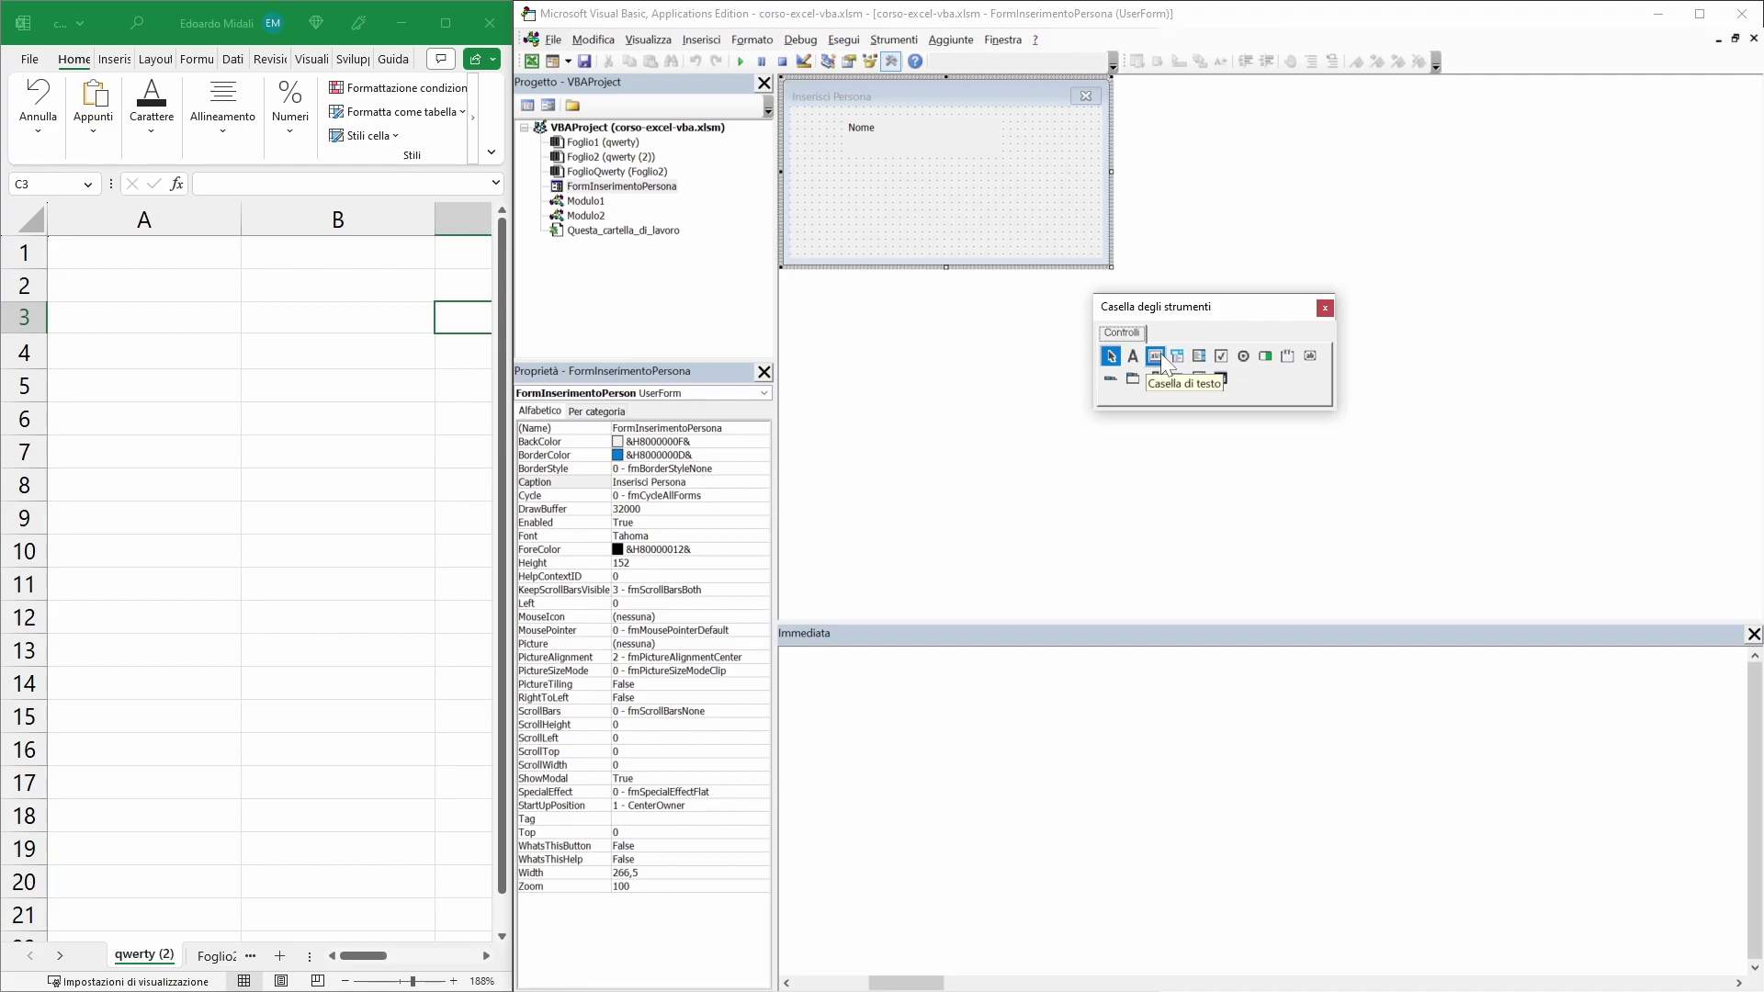
- Draw a text box under the Nome label and run the form to test it
click(1157, 355)
drag(836, 164, 1020, 204)
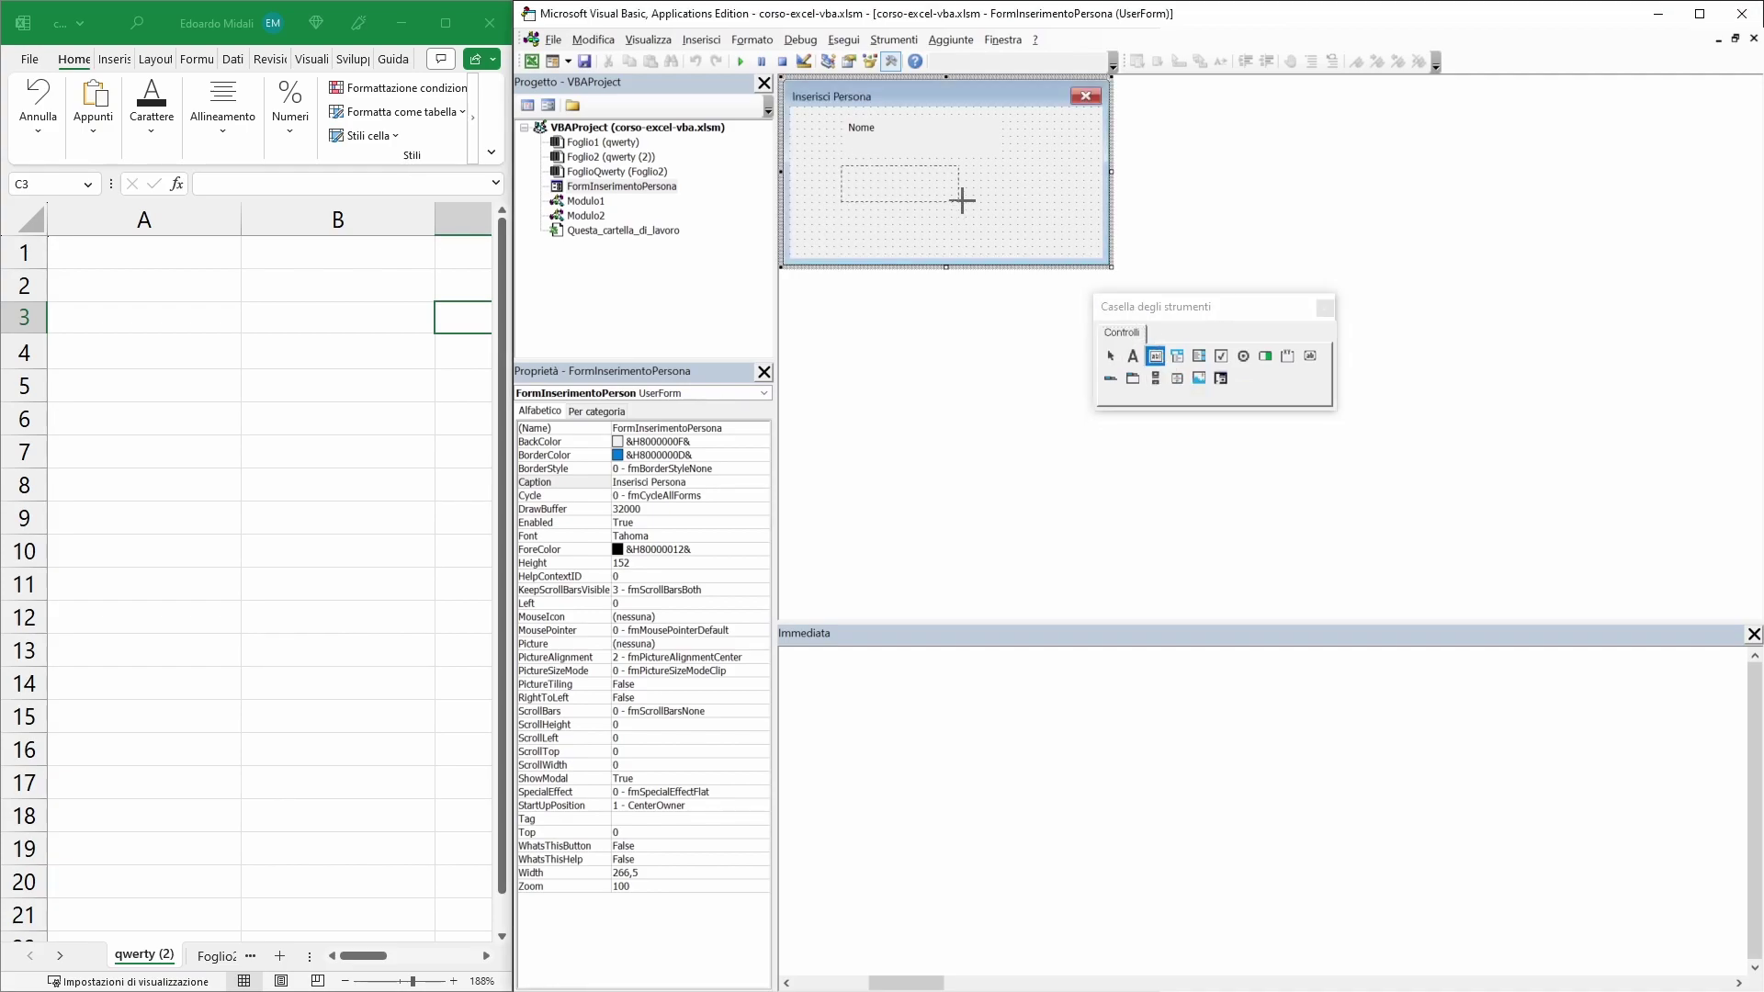
click(946, 156)
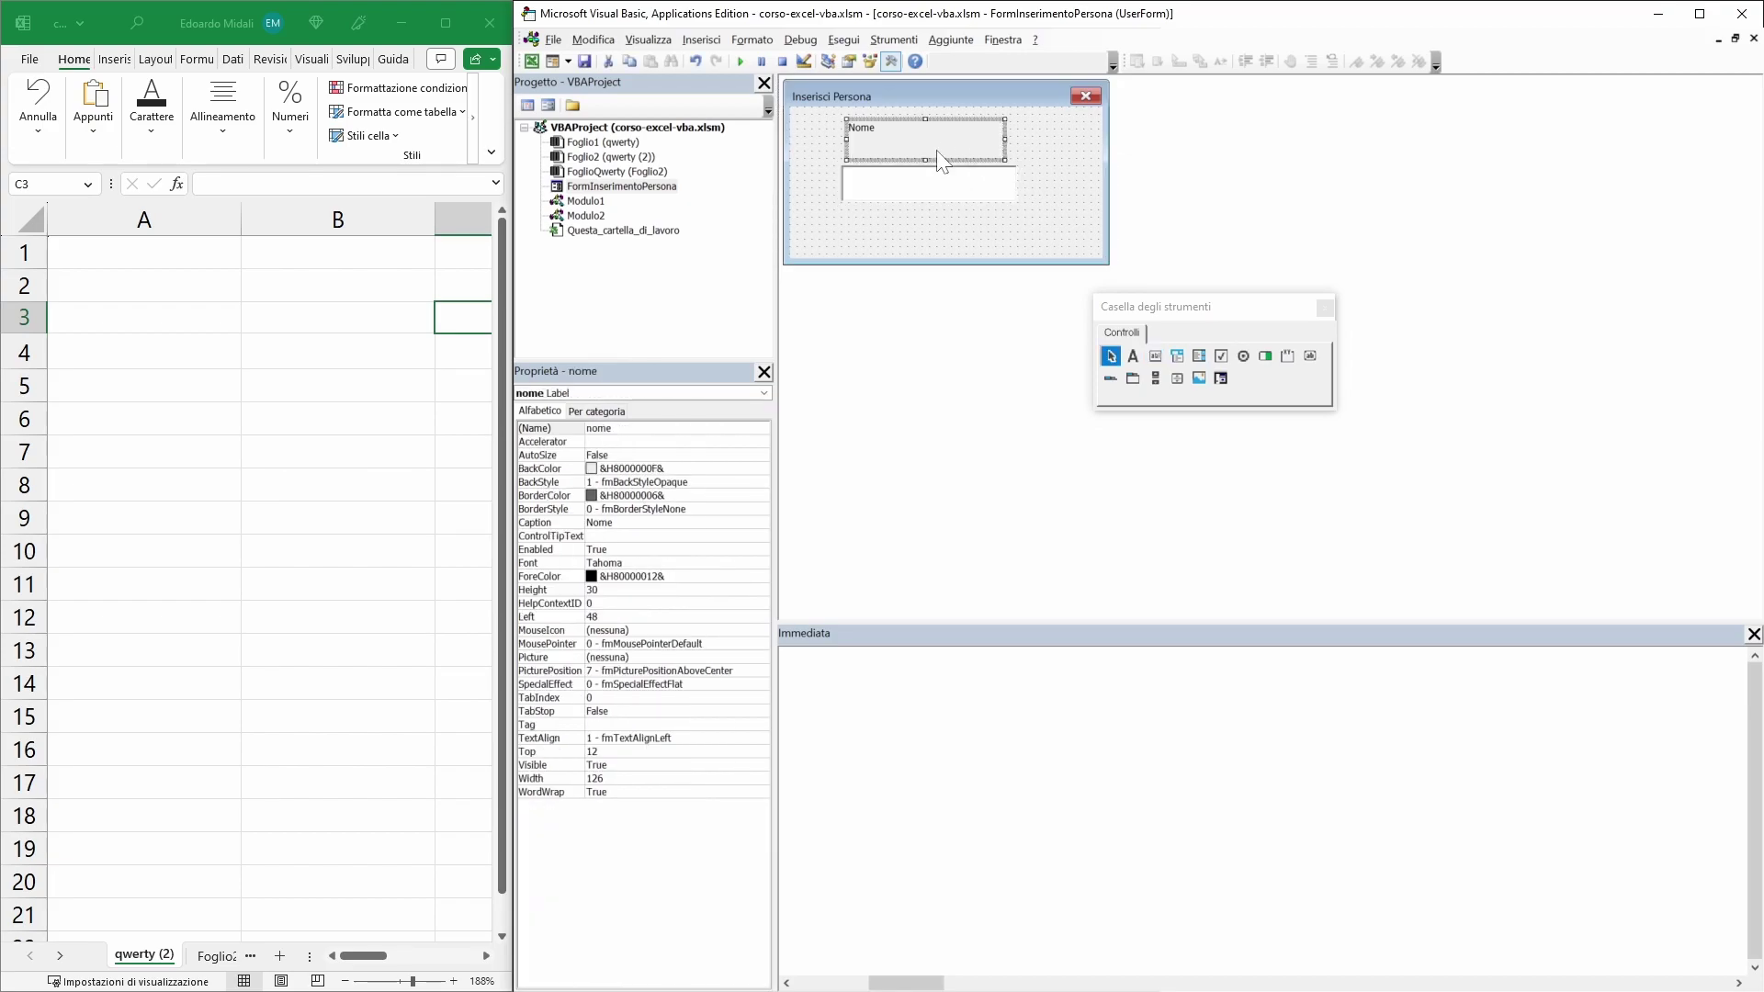
click(738, 60)
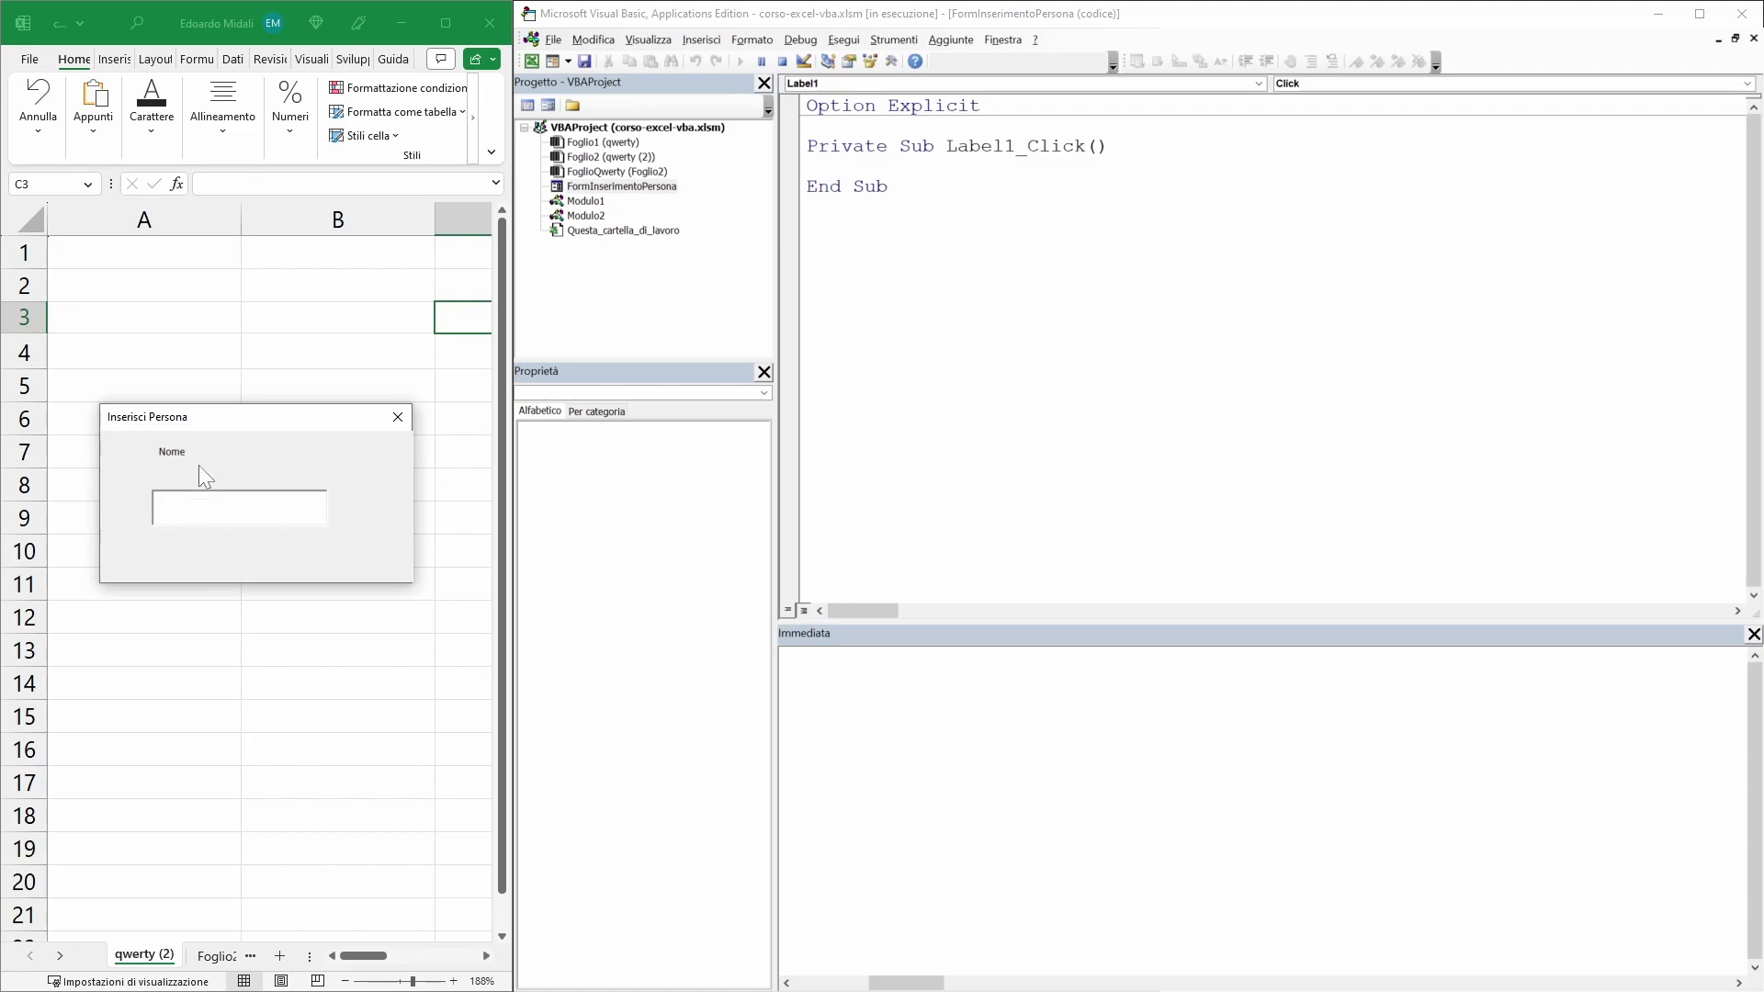
- Close the test run, then right-align the Nome label and text box and equalise their heights
click(398, 416)
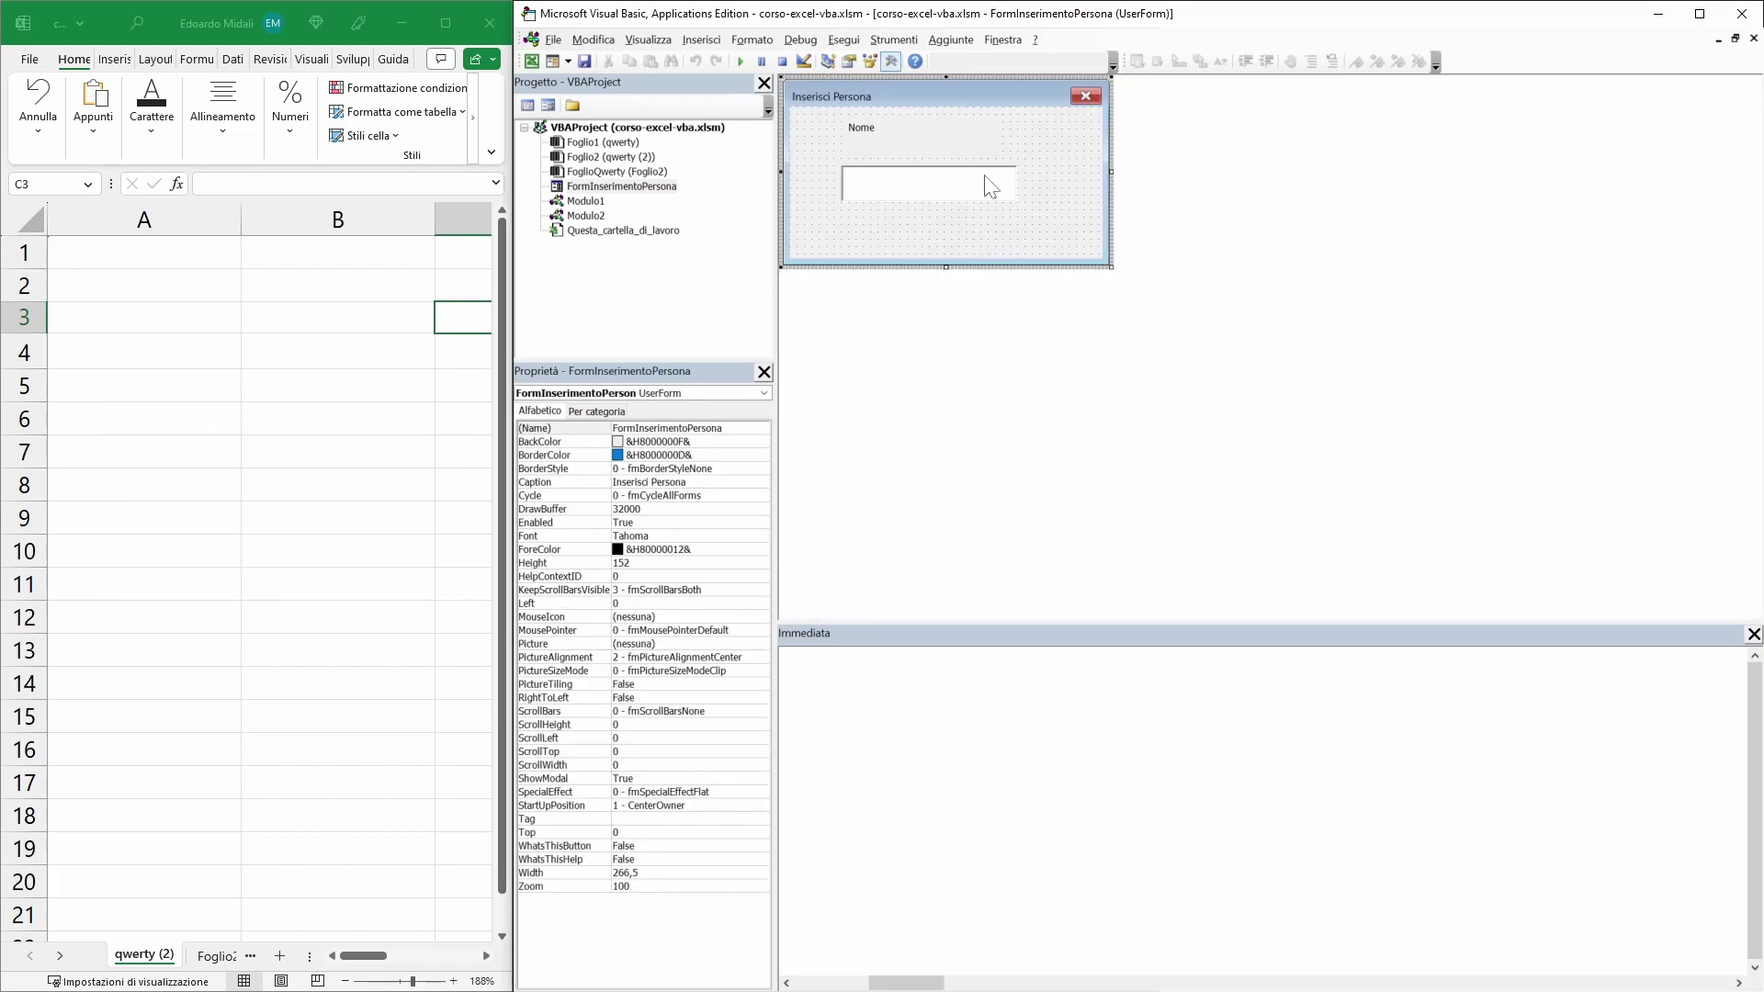
click(864, 133)
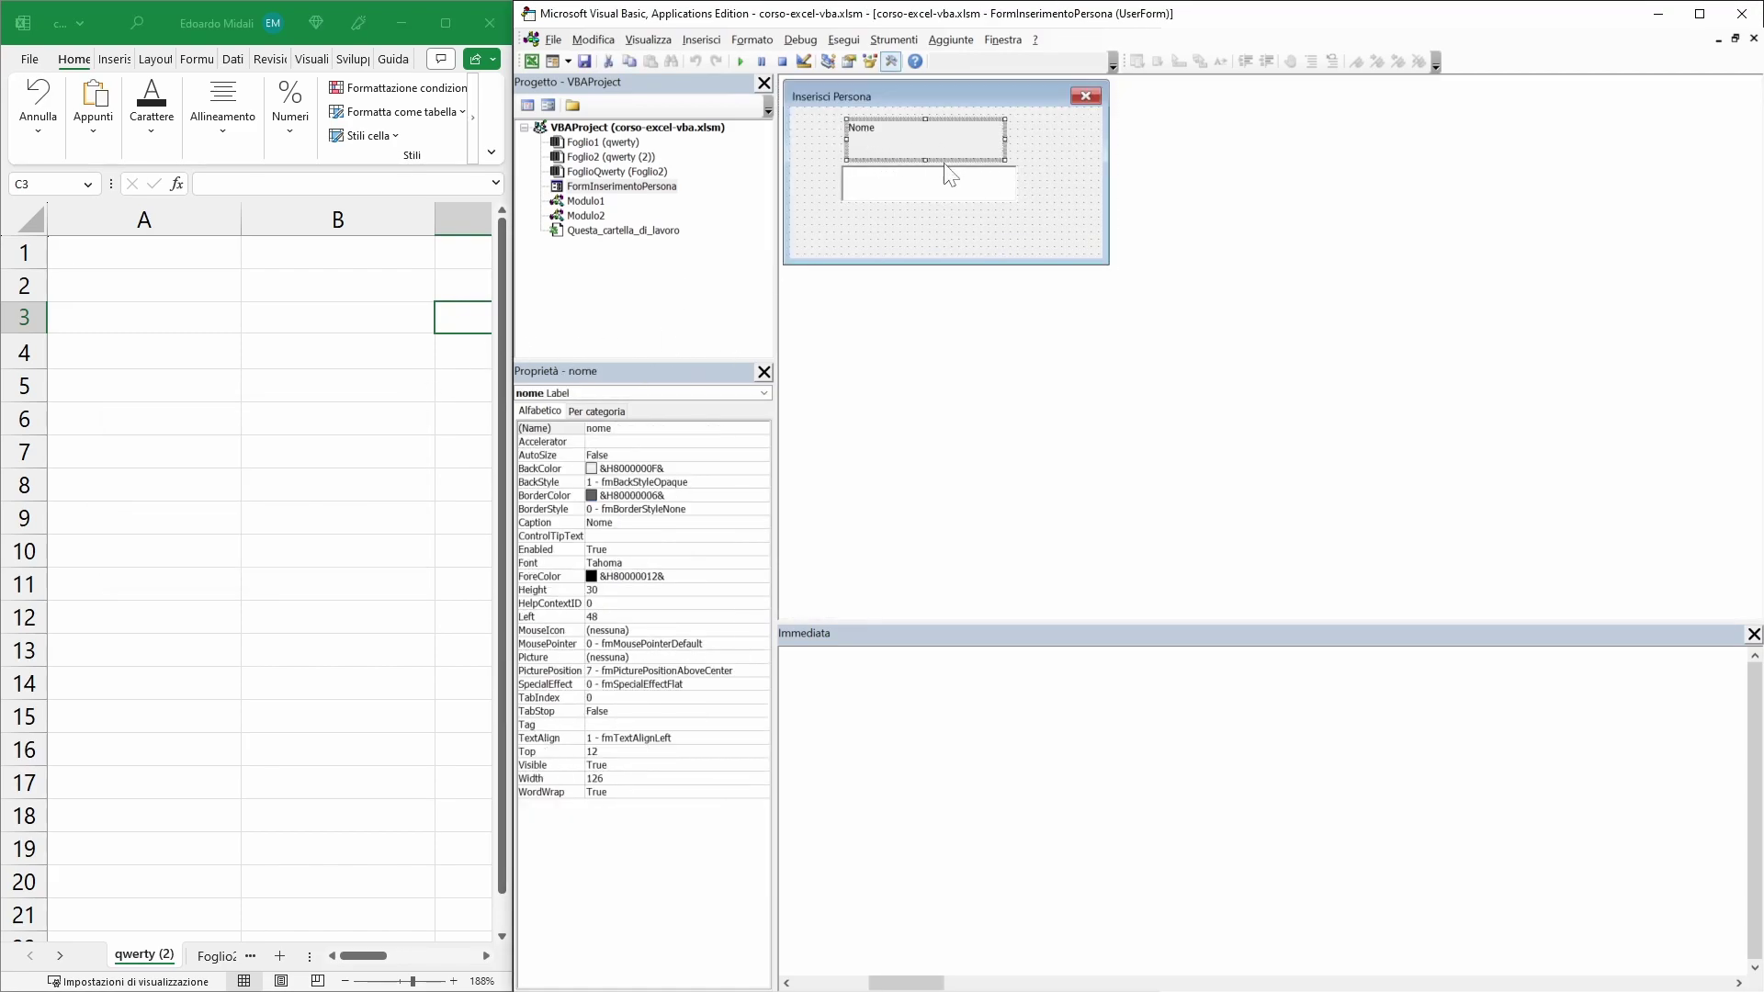
ctrl+click(937, 190)
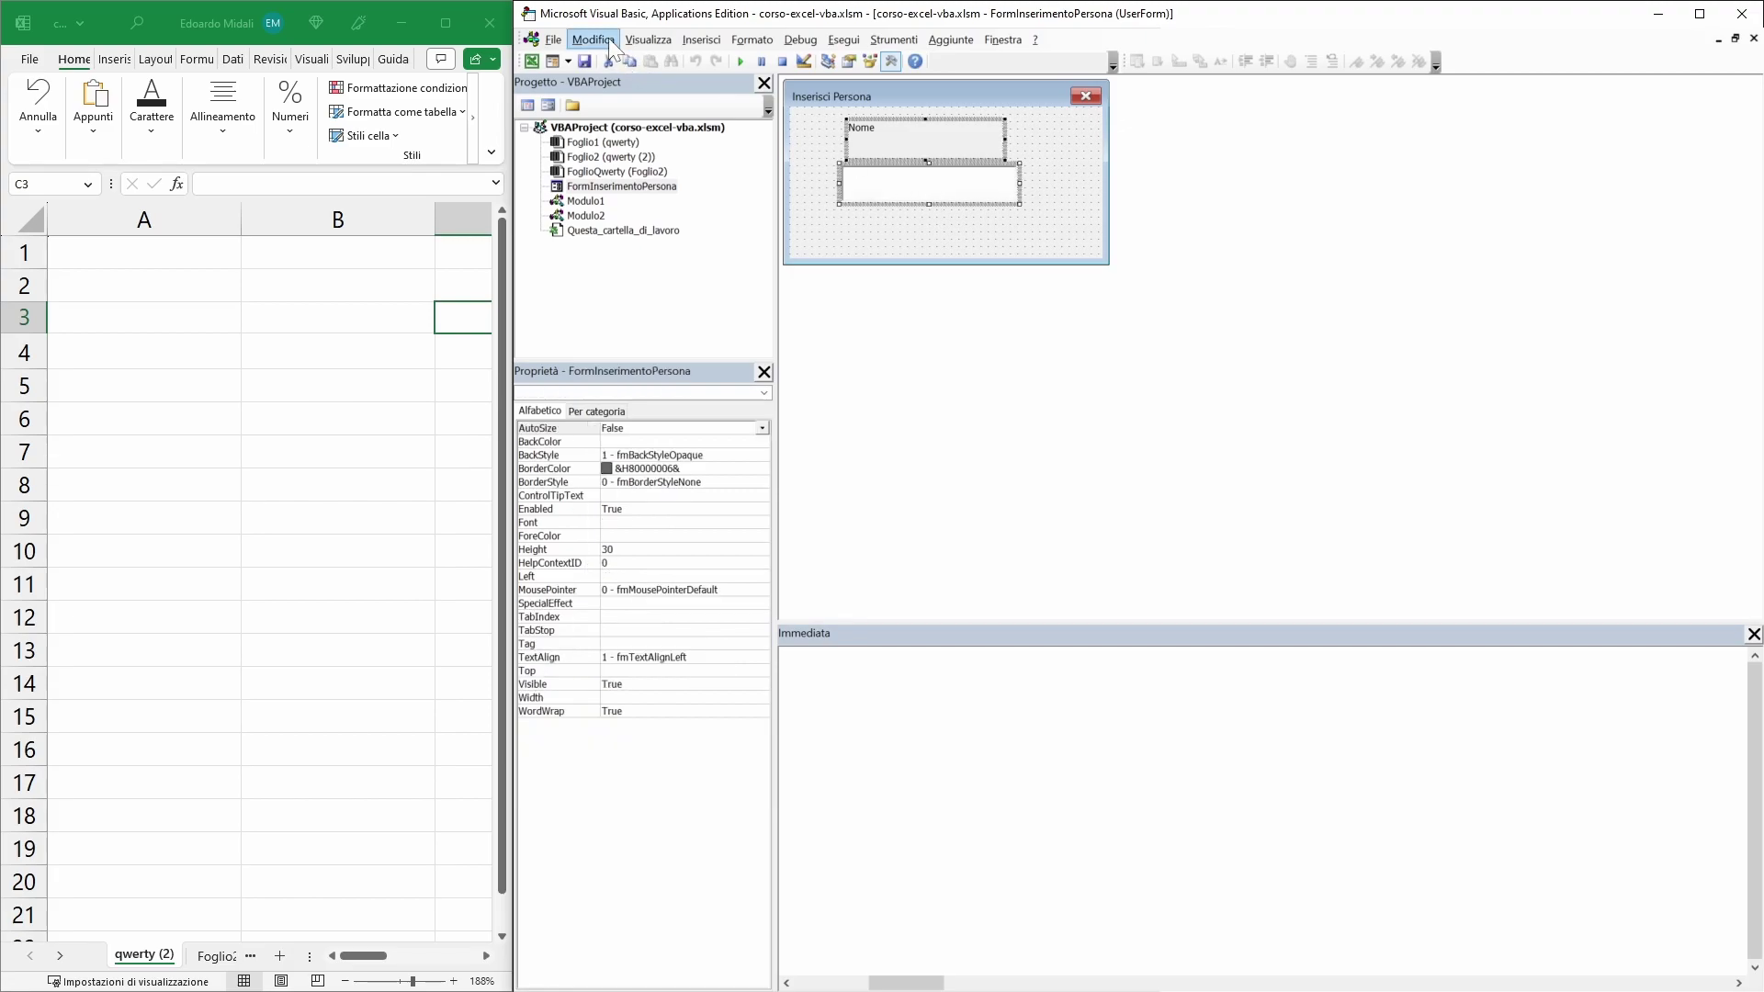
click(751, 39)
mouse_move(792, 61)
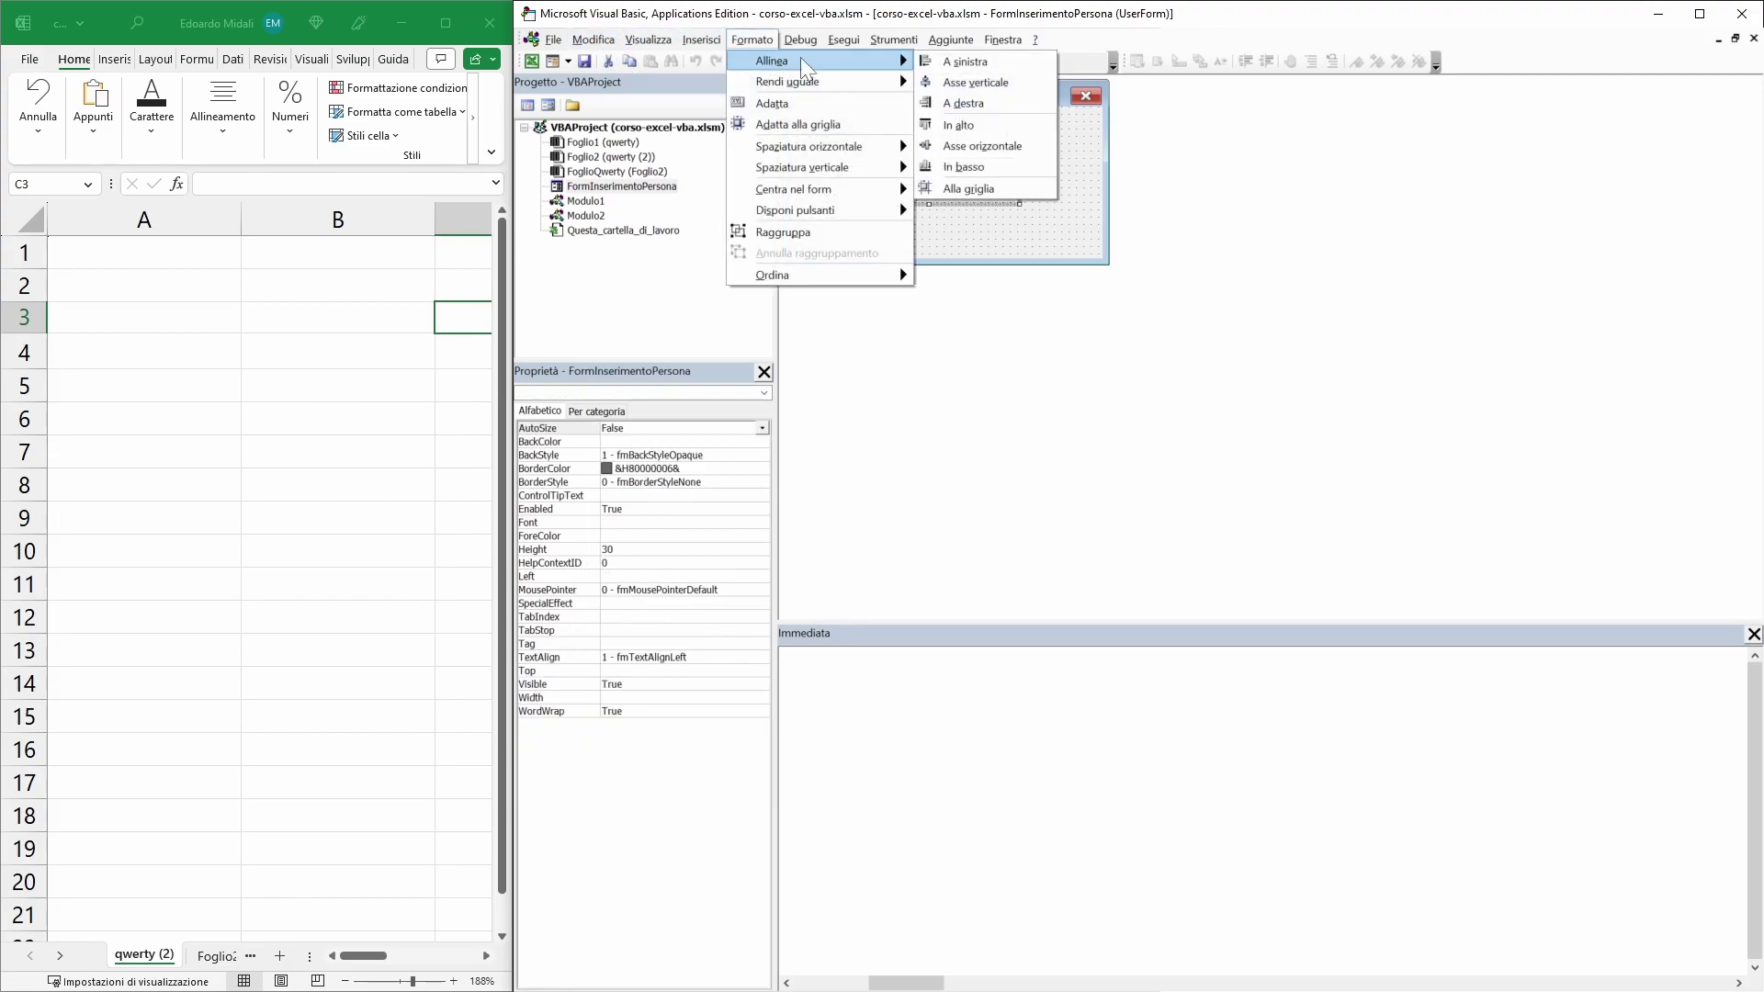
click(963, 103)
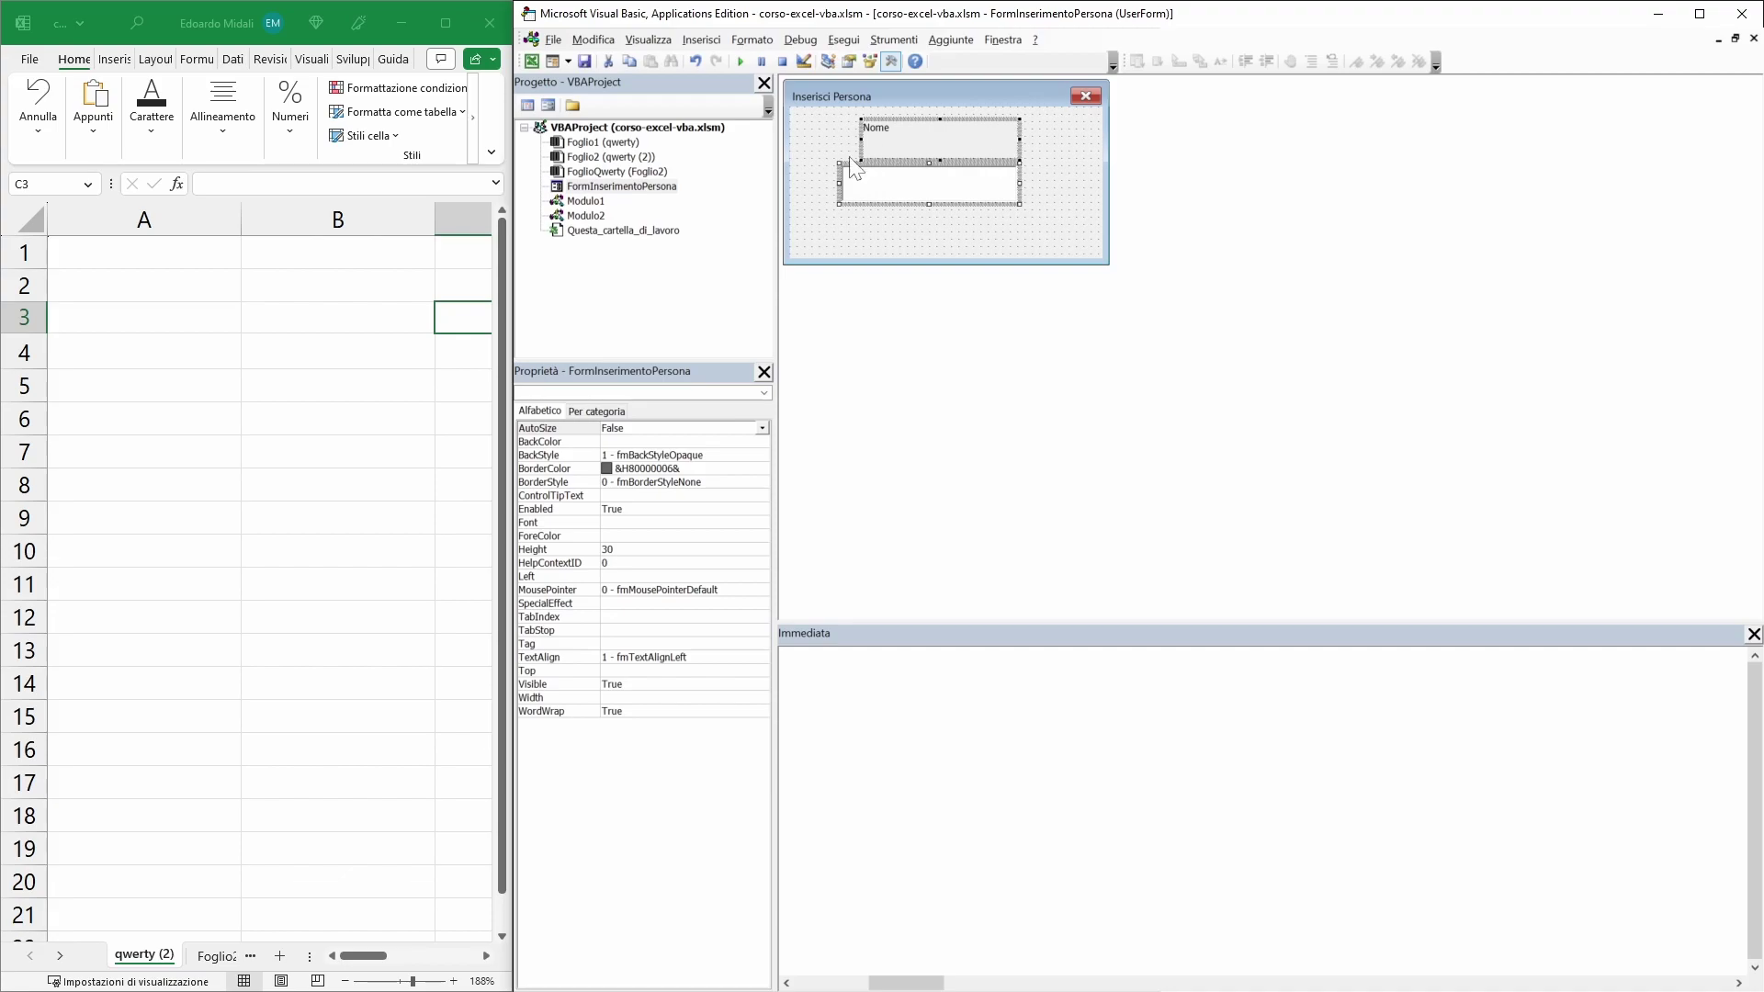
click(751, 39)
mouse_move(786, 81)
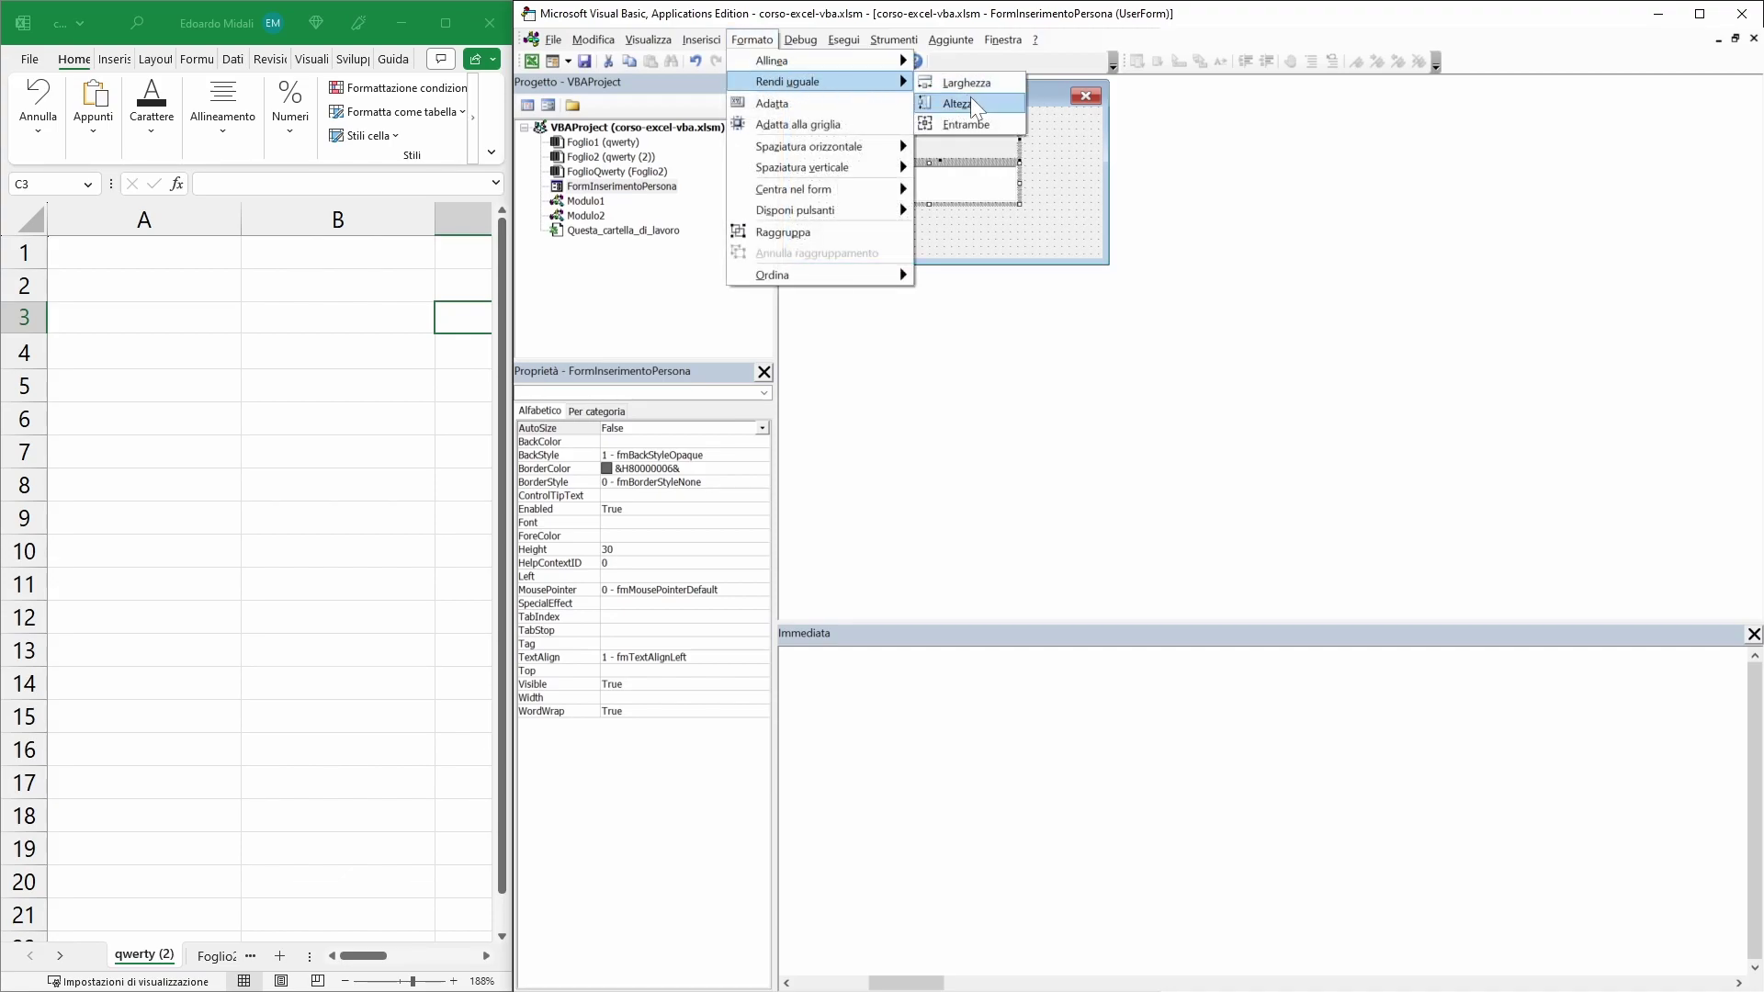
click(964, 103)
click(926, 215)
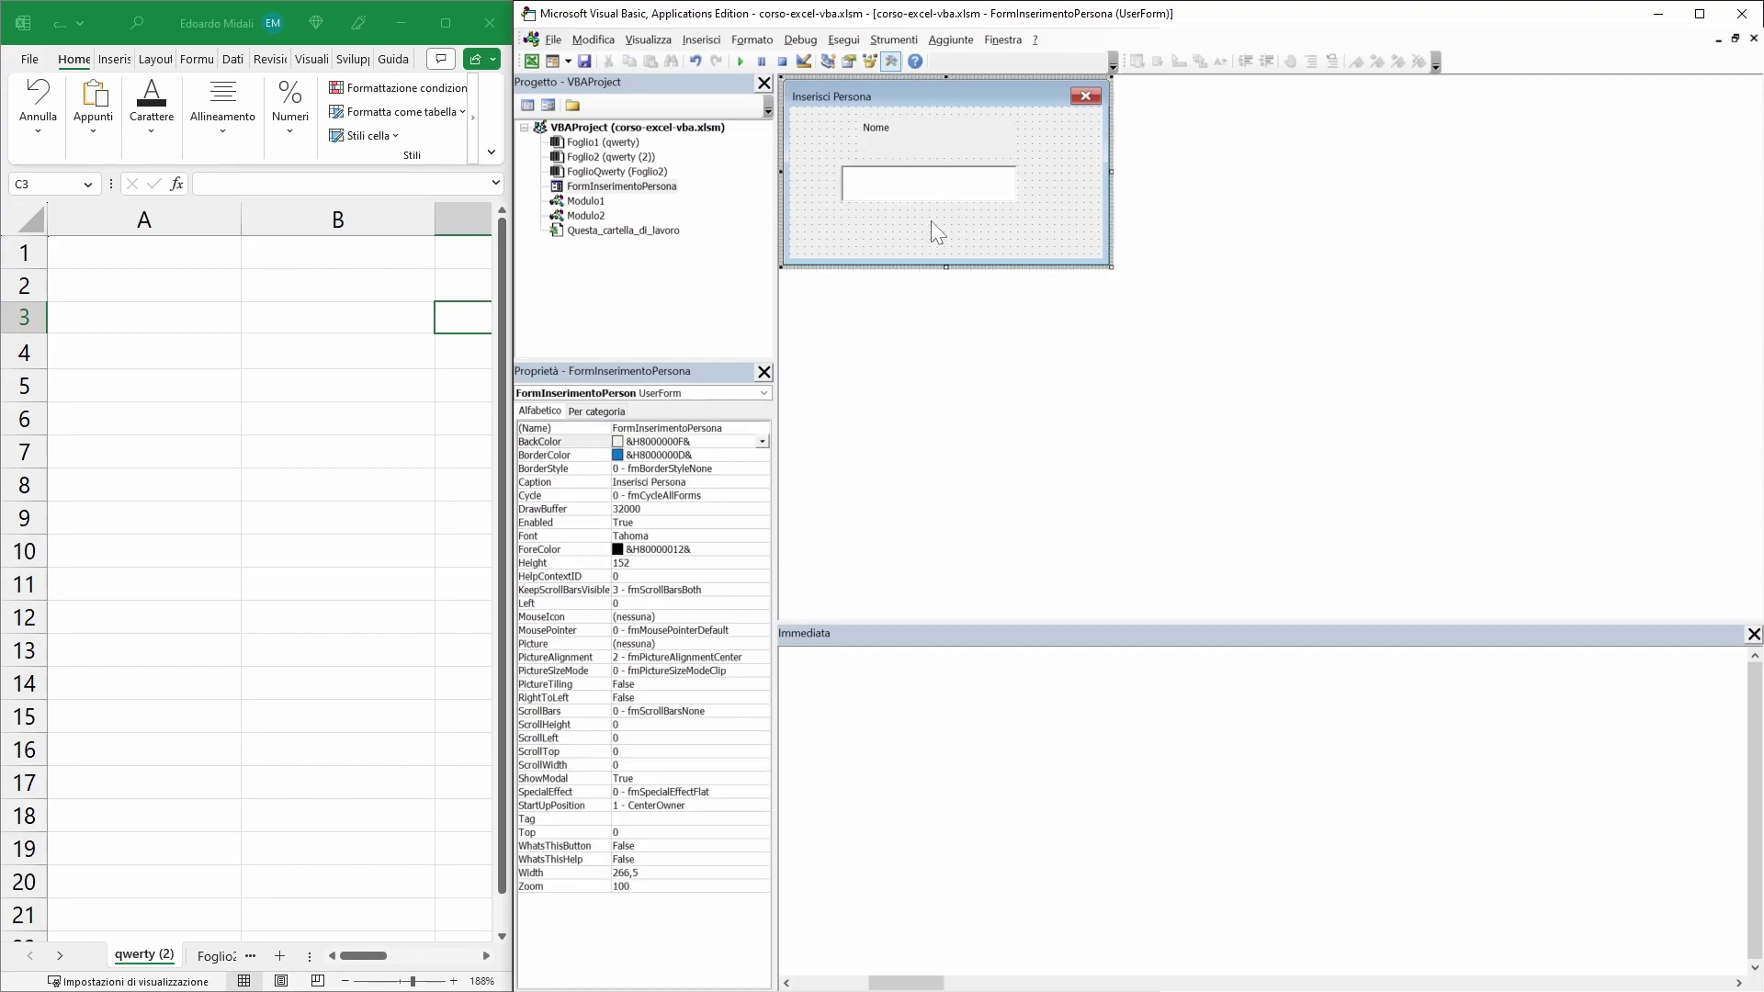
- Give the label the text box's height and align both on their left edges
click(936, 193)
mouse_move(929, 164)
mouse_down()
mouse_move(930, 185)
mouse_move(966, 127)
mouse_up()
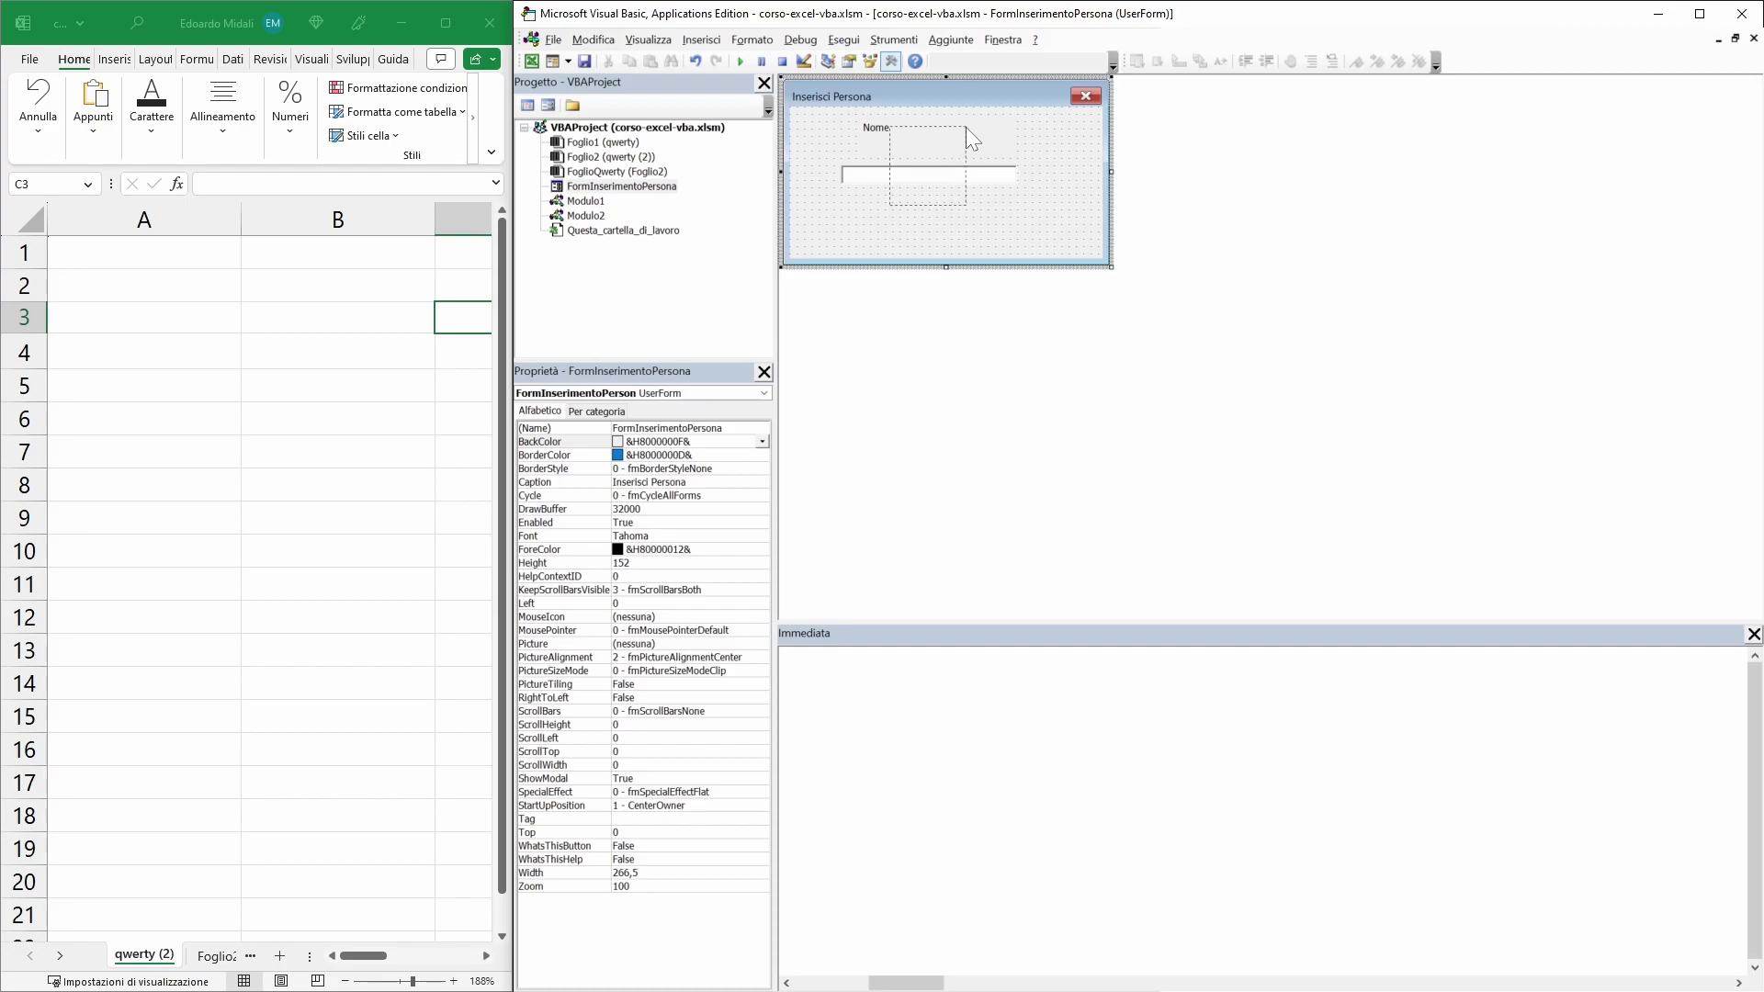
click(752, 39)
mouse_move(786, 80)
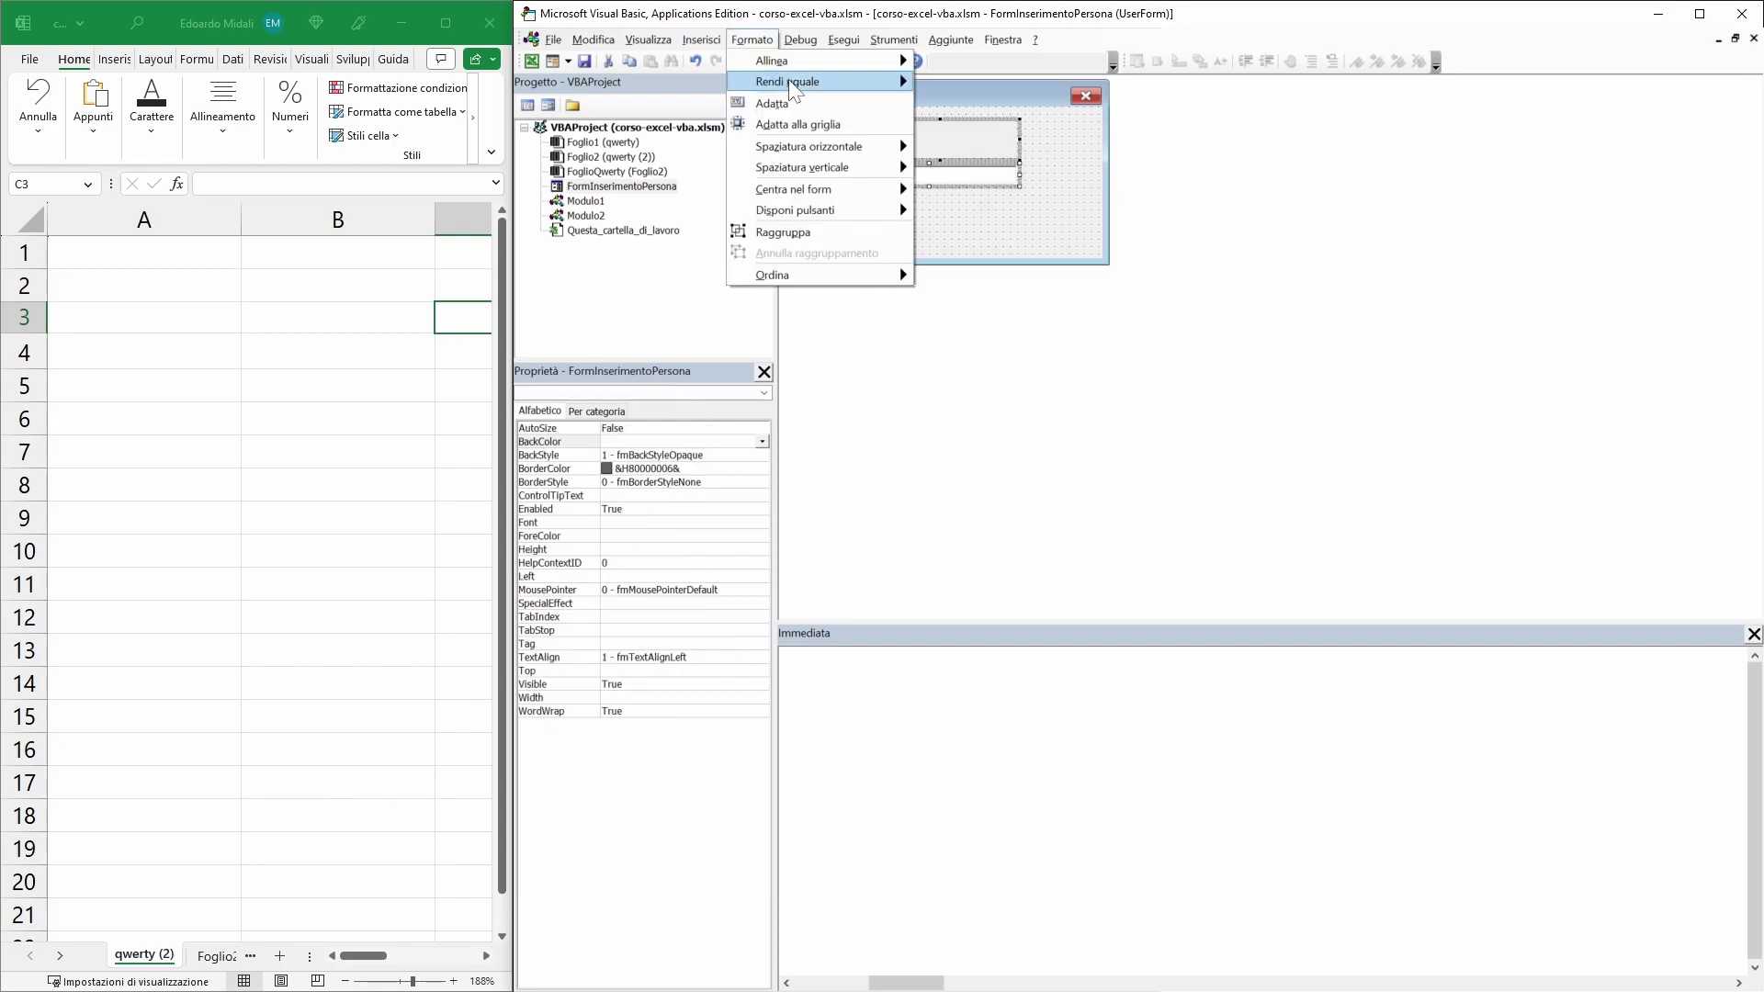
click(968, 99)
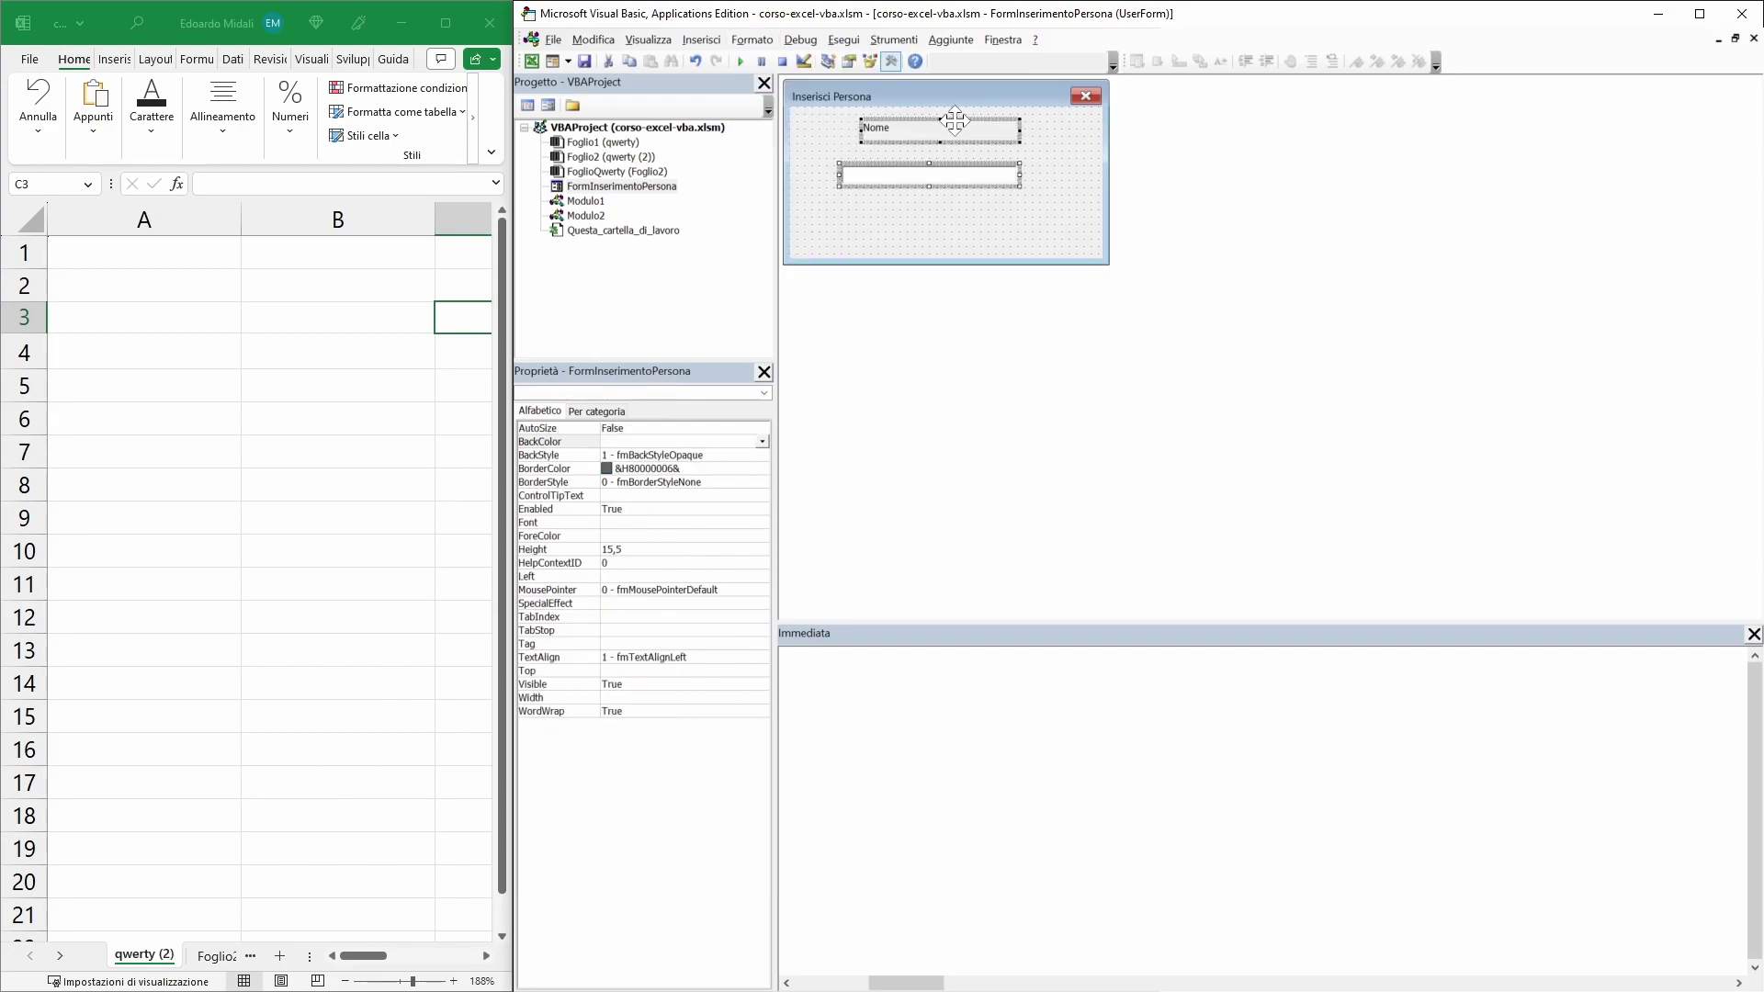
click(751, 40)
mouse_move(772, 61)
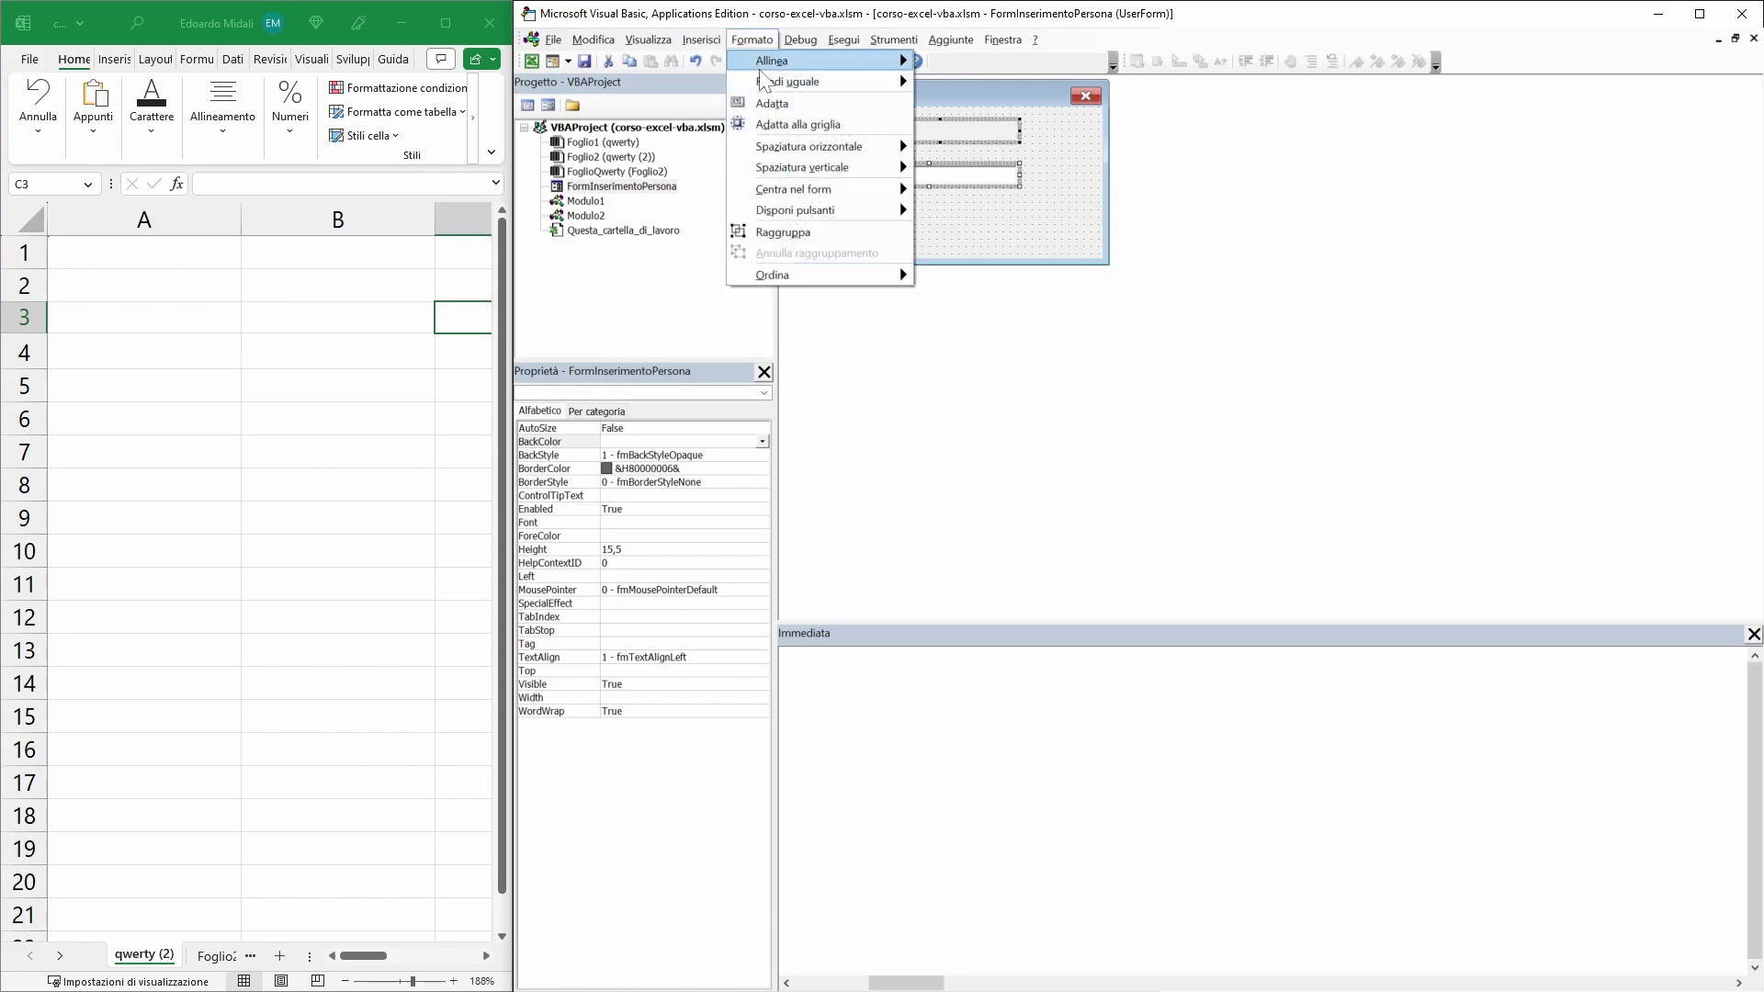
click(979, 62)
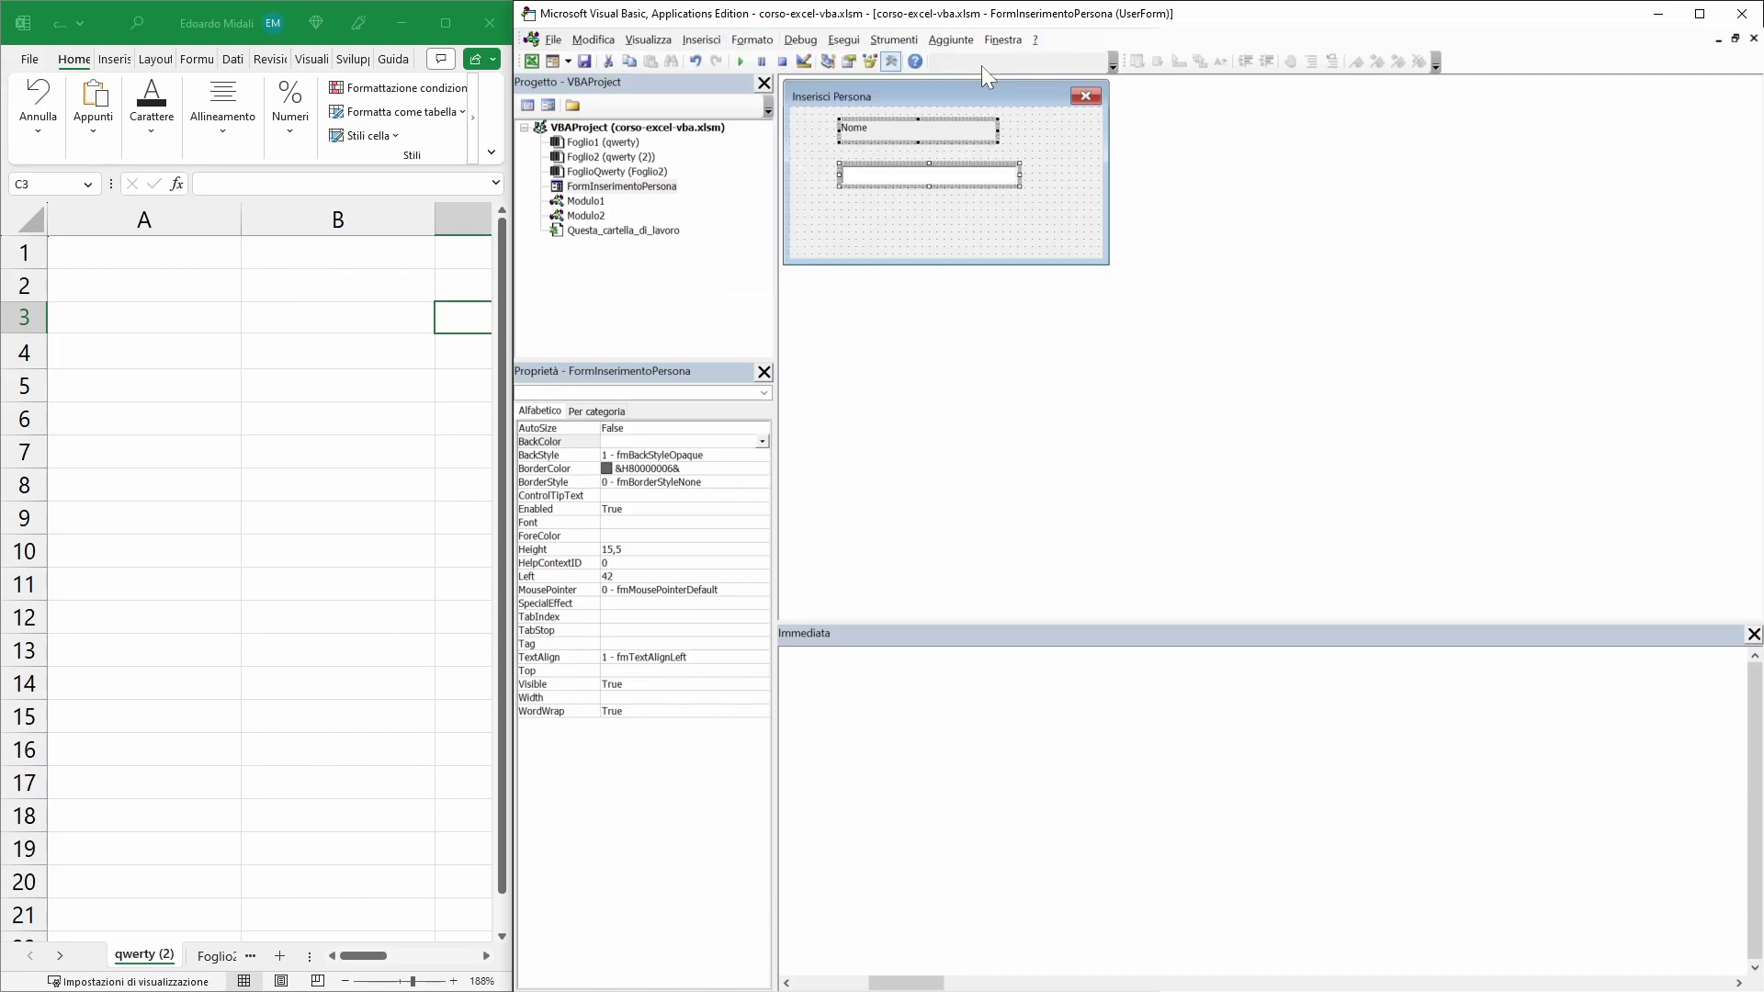
- Move the text box higher on the form, closer to the Nome label
click(951, 175)
double_click(950, 174)
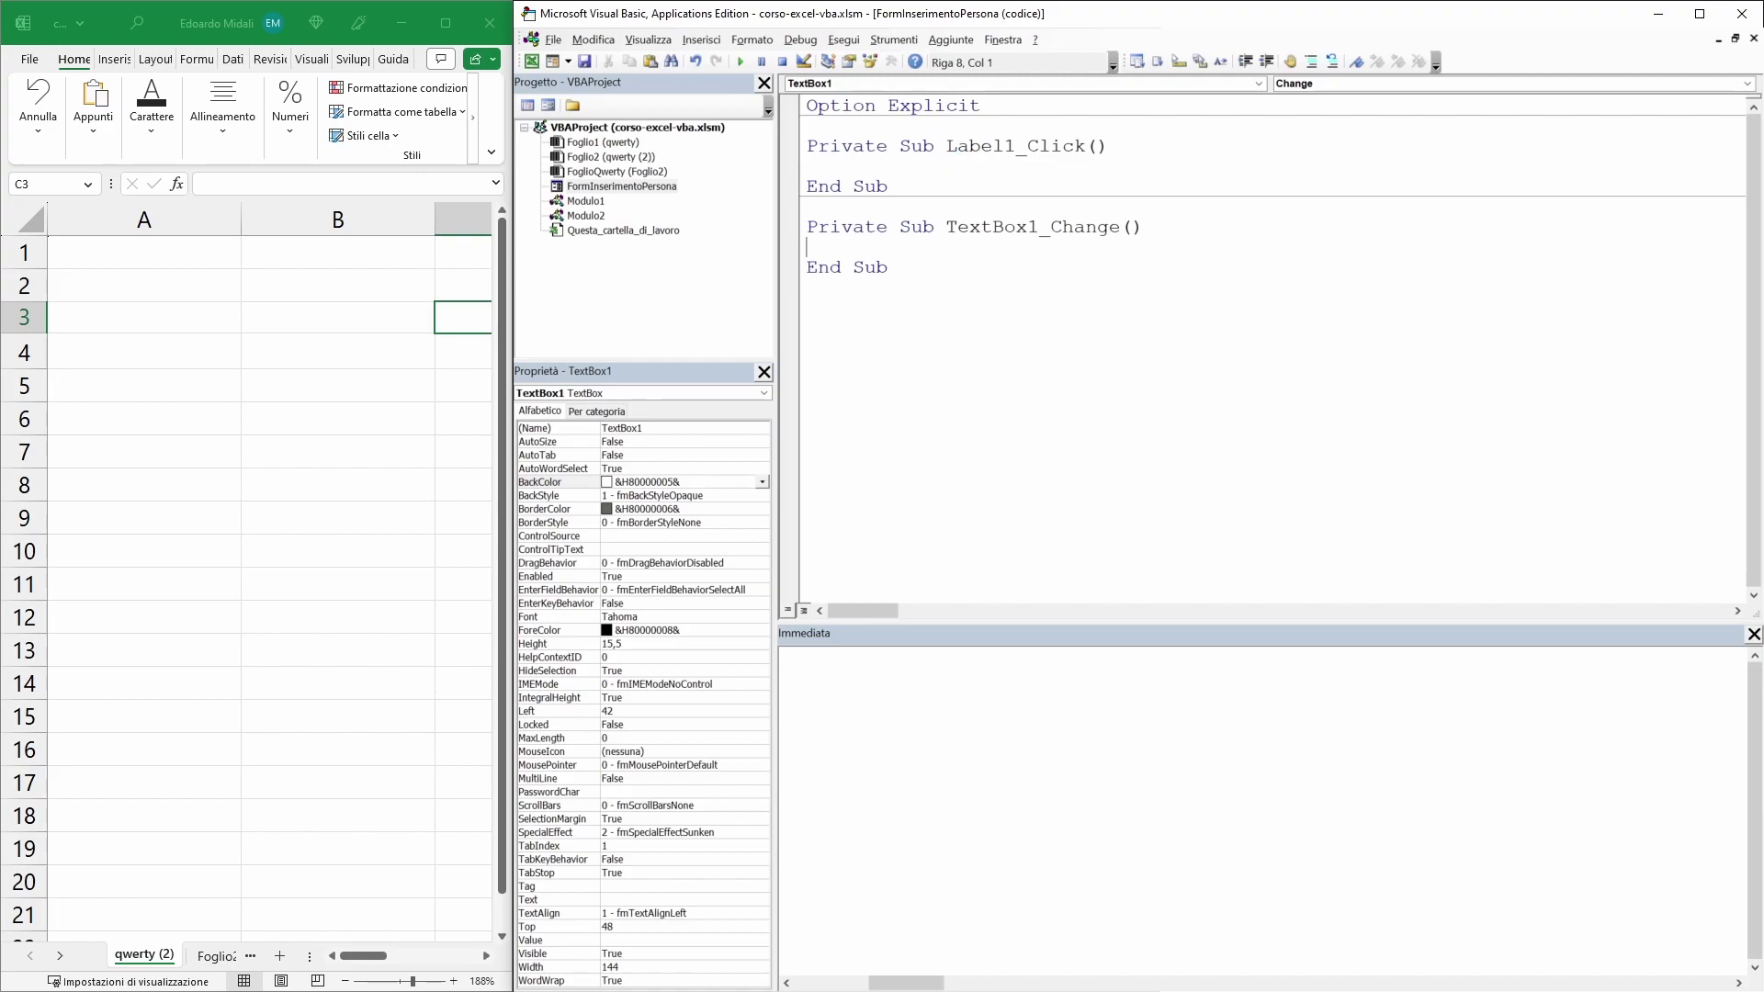
double_click(643, 186)
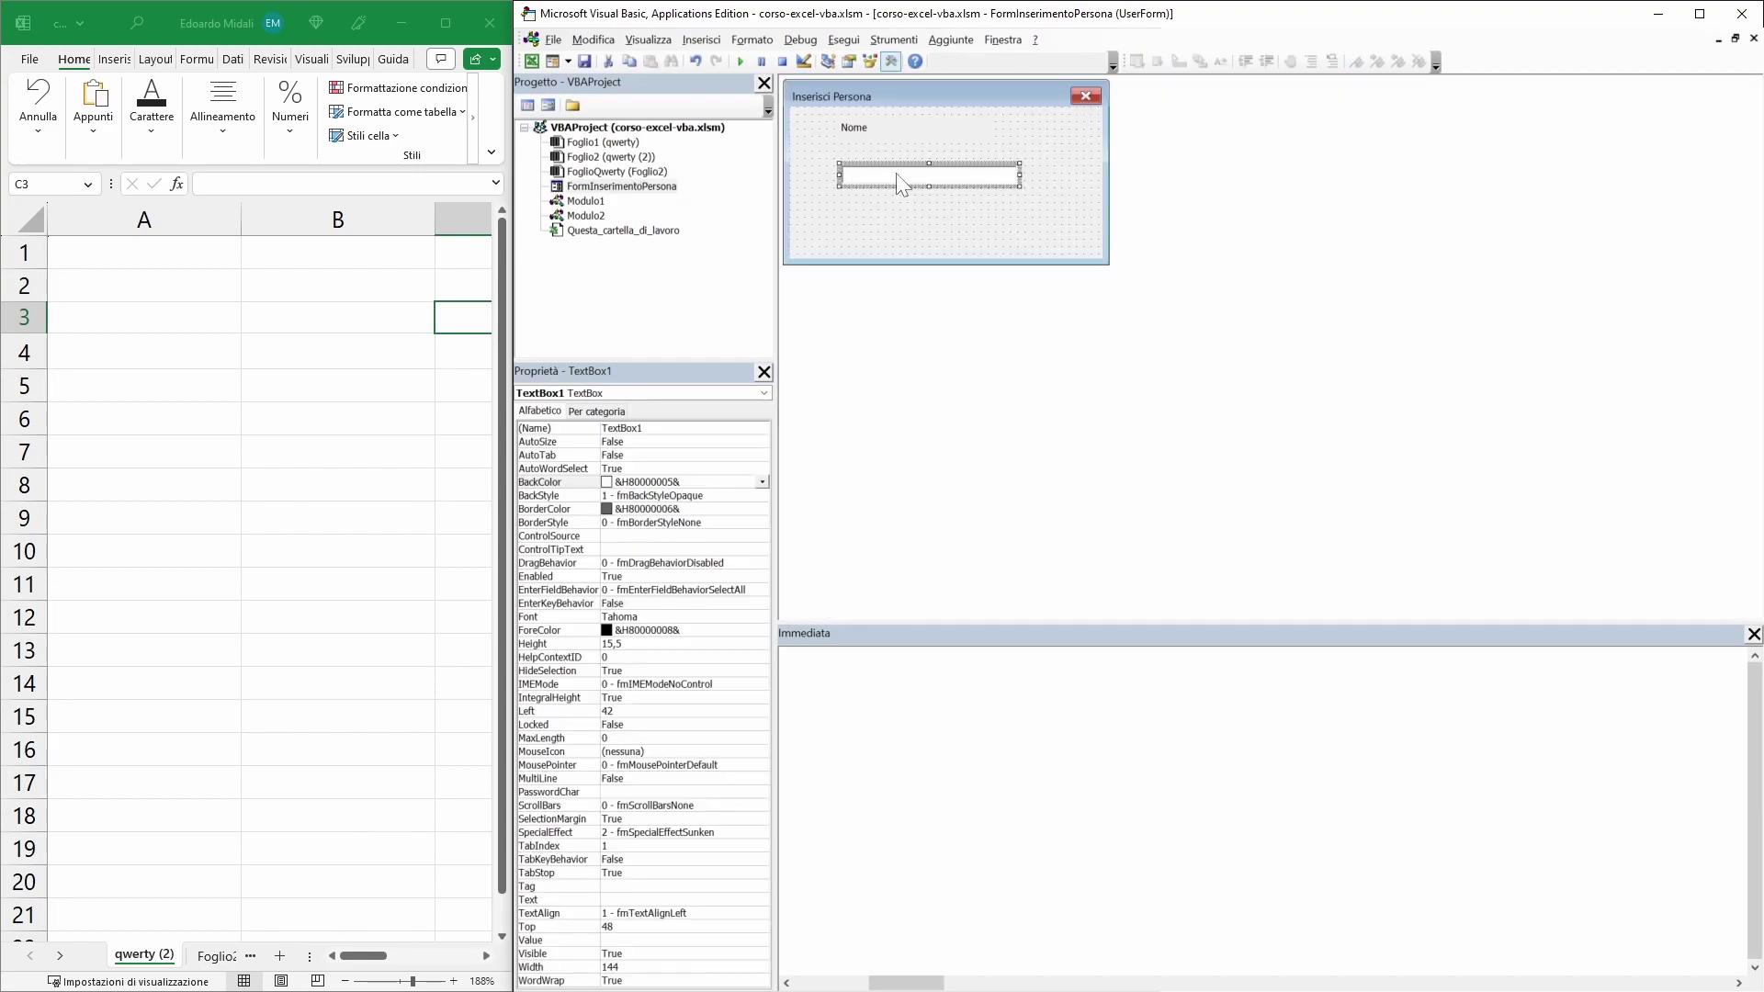
drag(896, 164, 891, 129)
click(947, 170)
- Align the label and text box together and centre them horizontally in the form
click(752, 40)
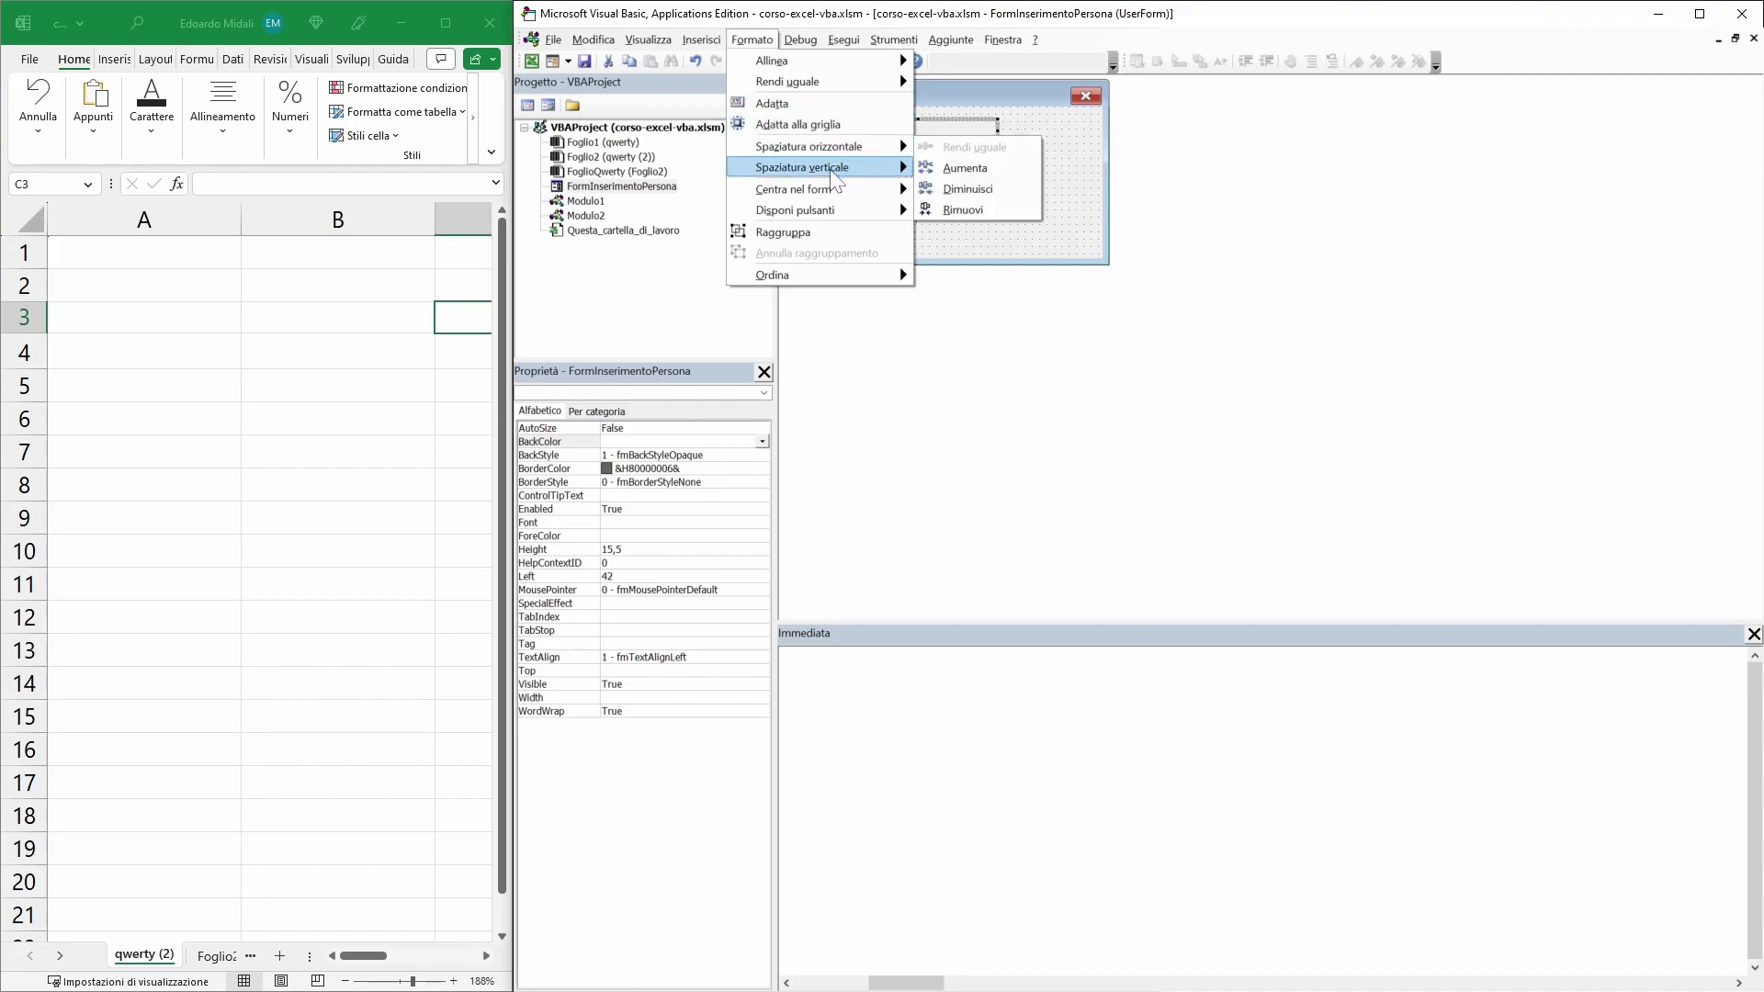
mouse_move(794, 189)
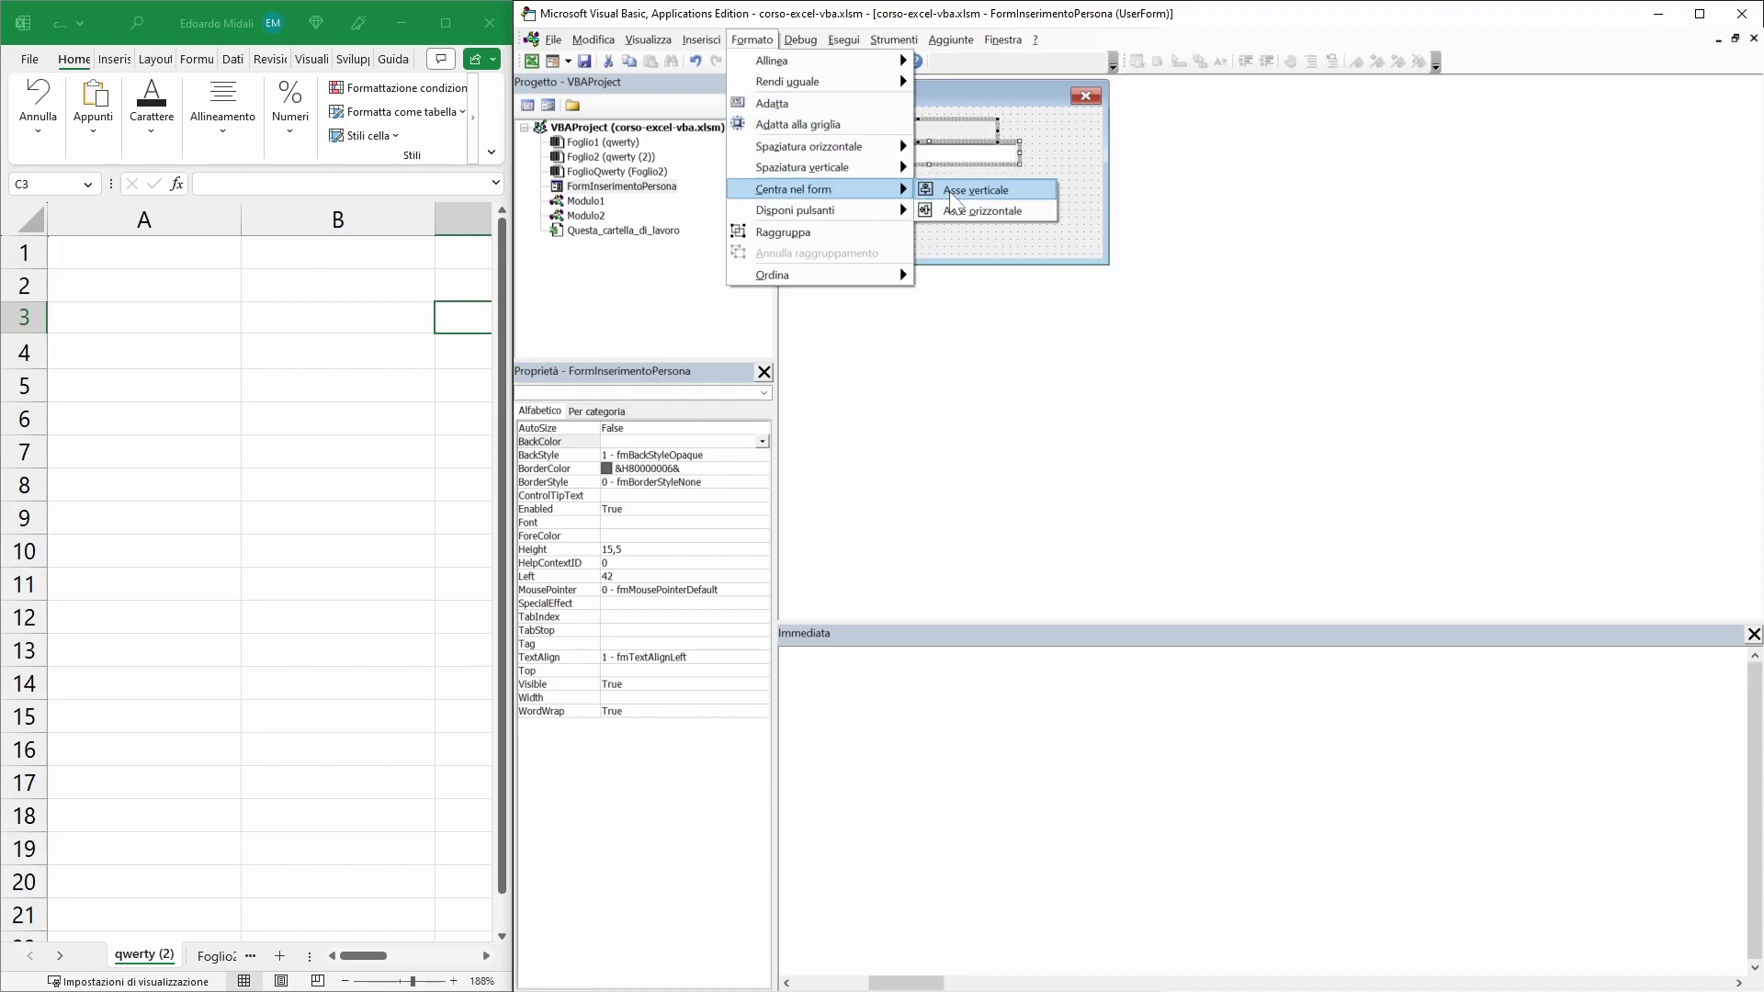
click(952, 191)
click(748, 40)
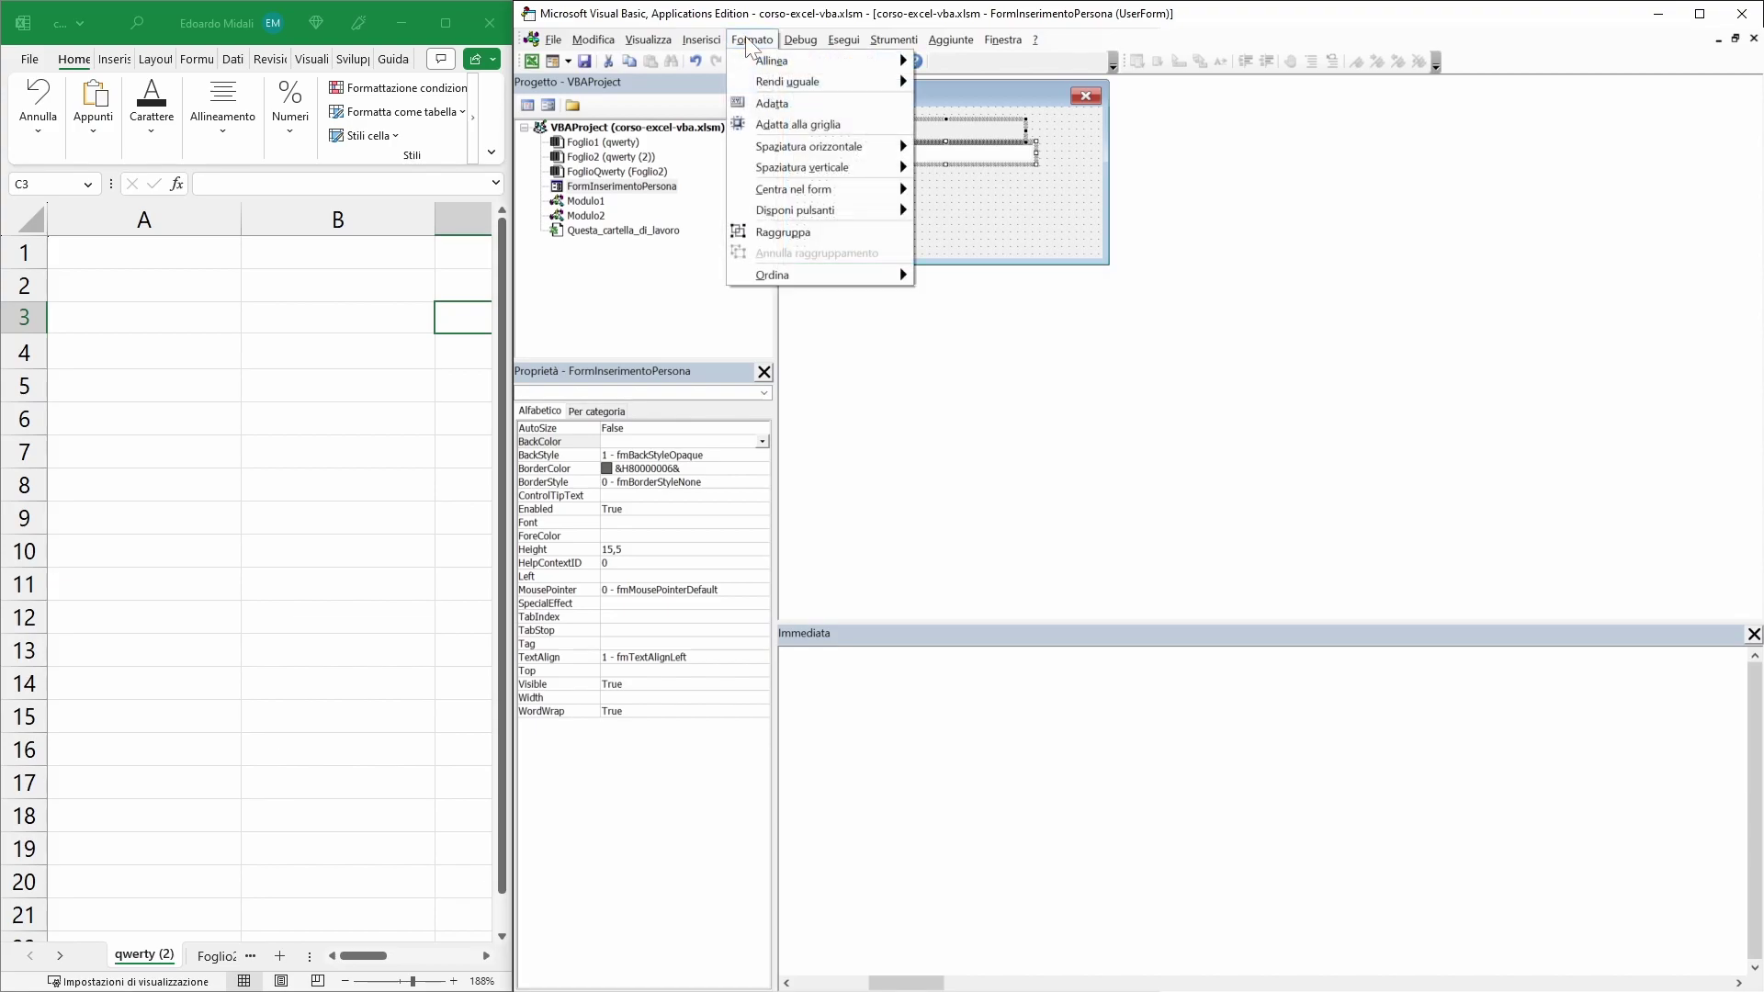
mouse_move(772, 61)
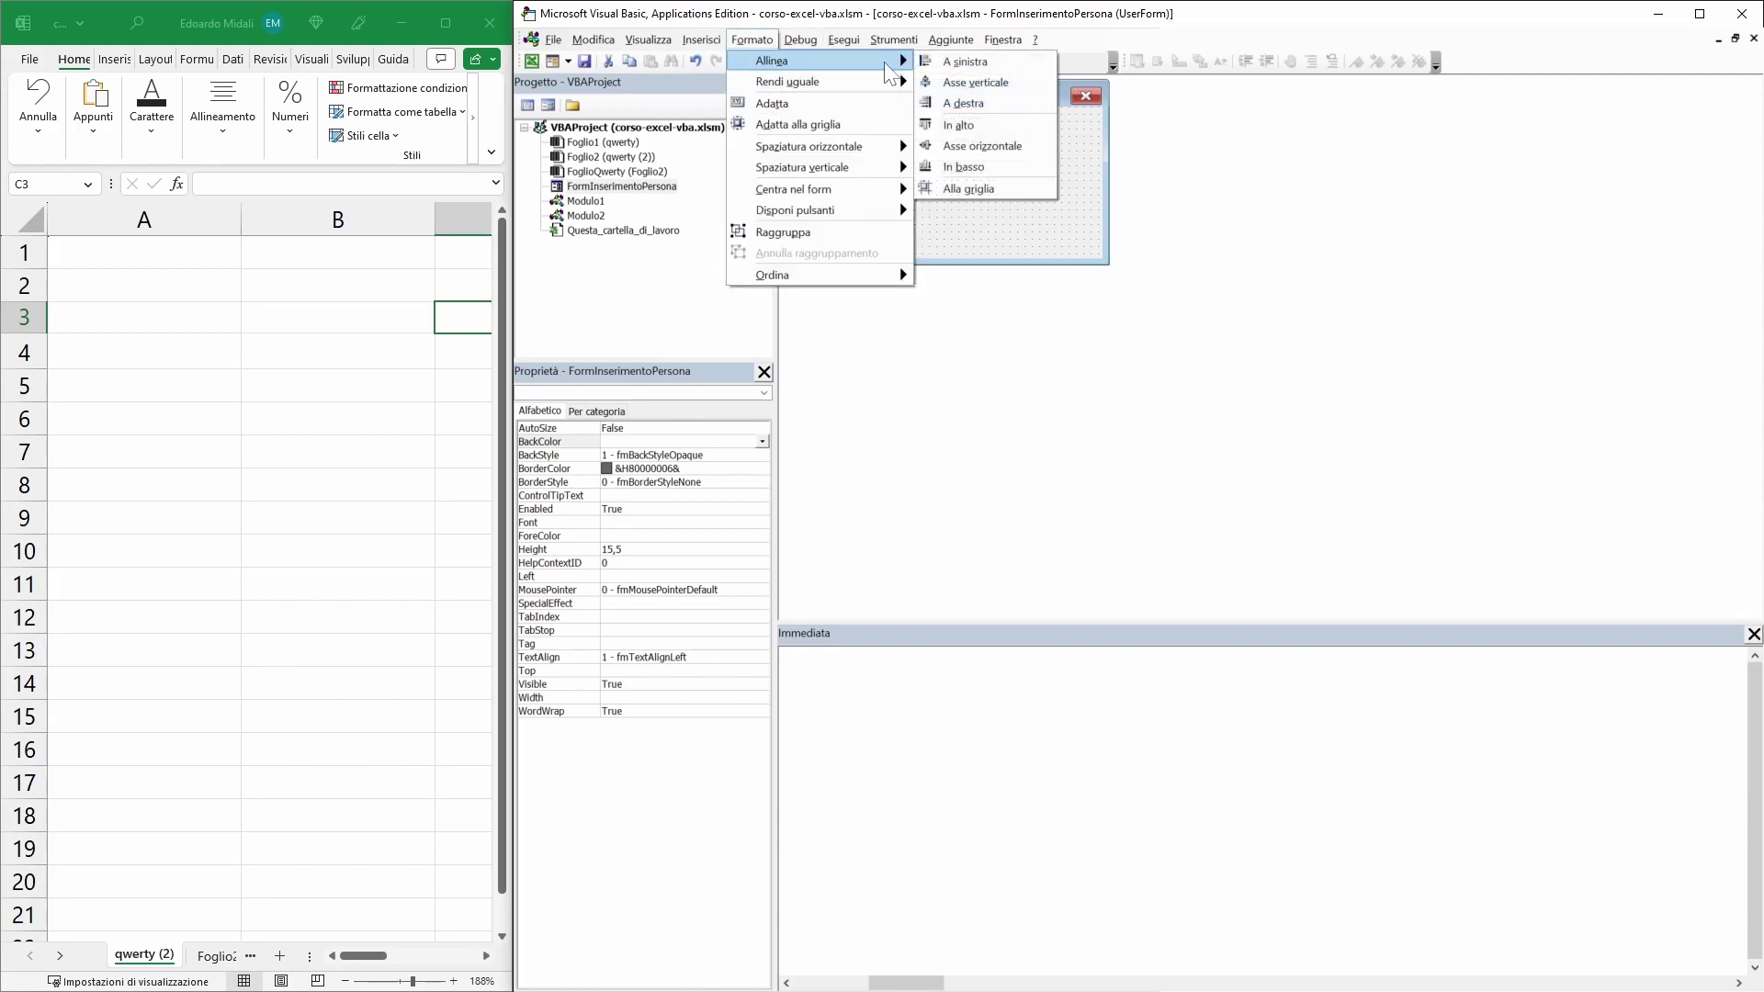
click(946, 60)
click(772, 42)
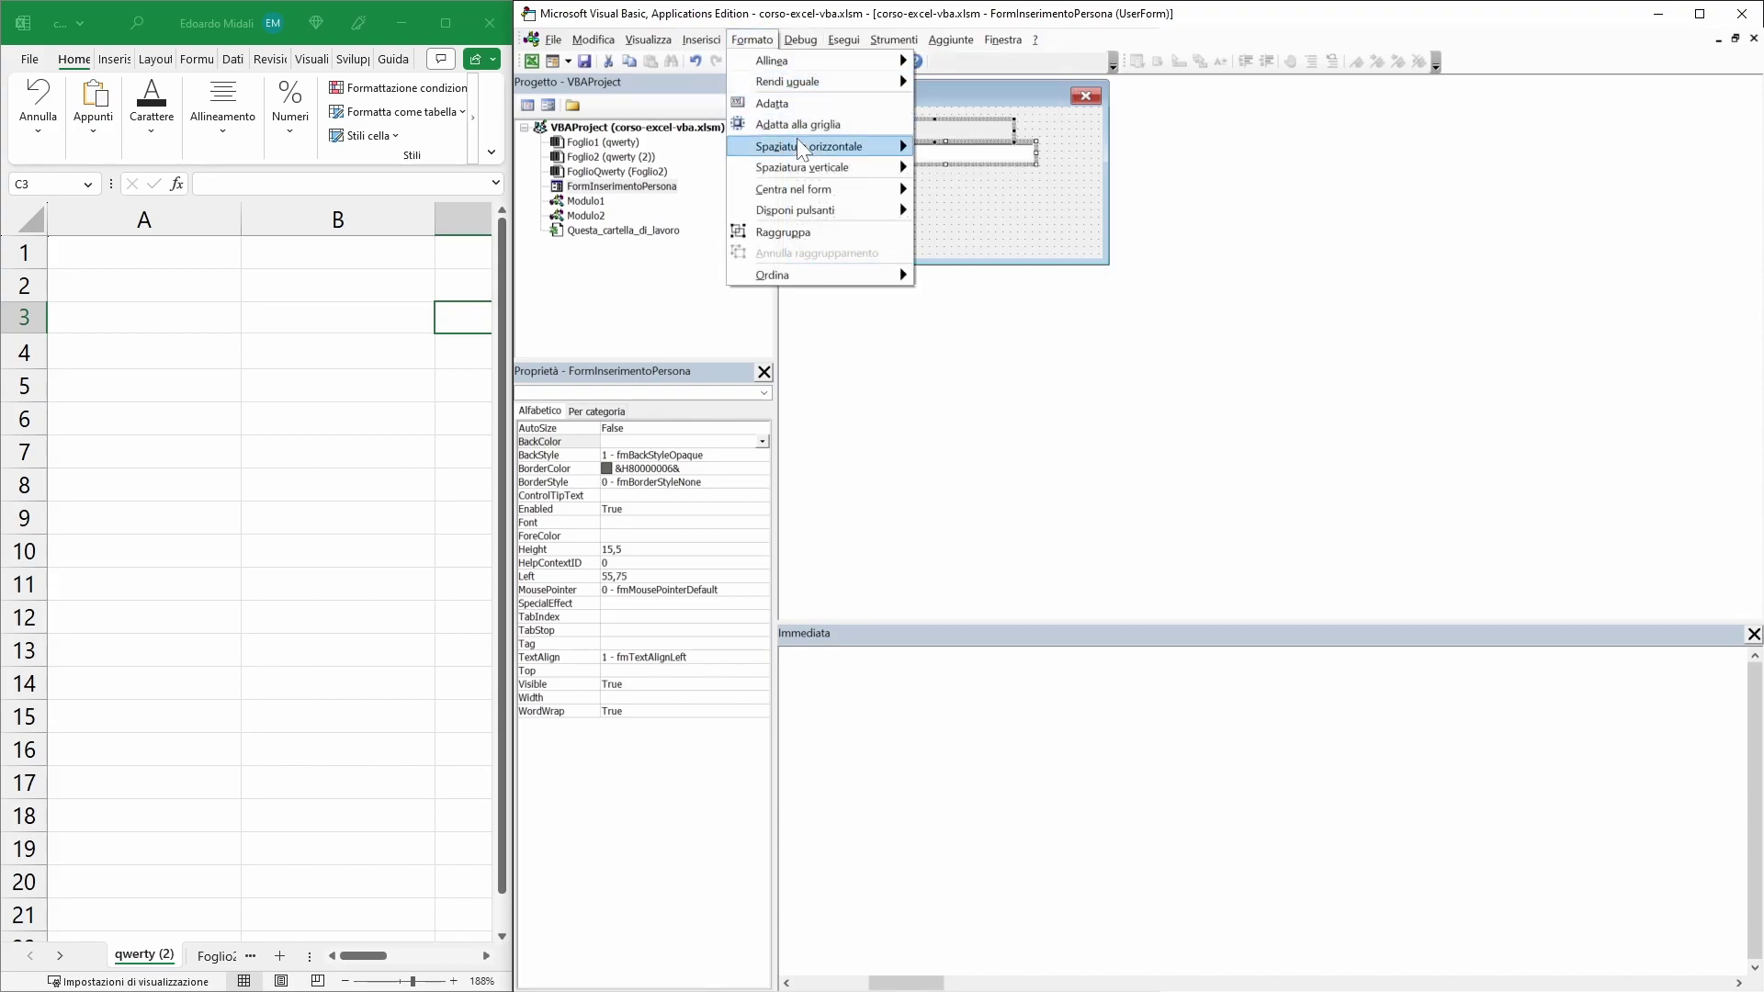
mouse_move(794, 189)
click(970, 207)
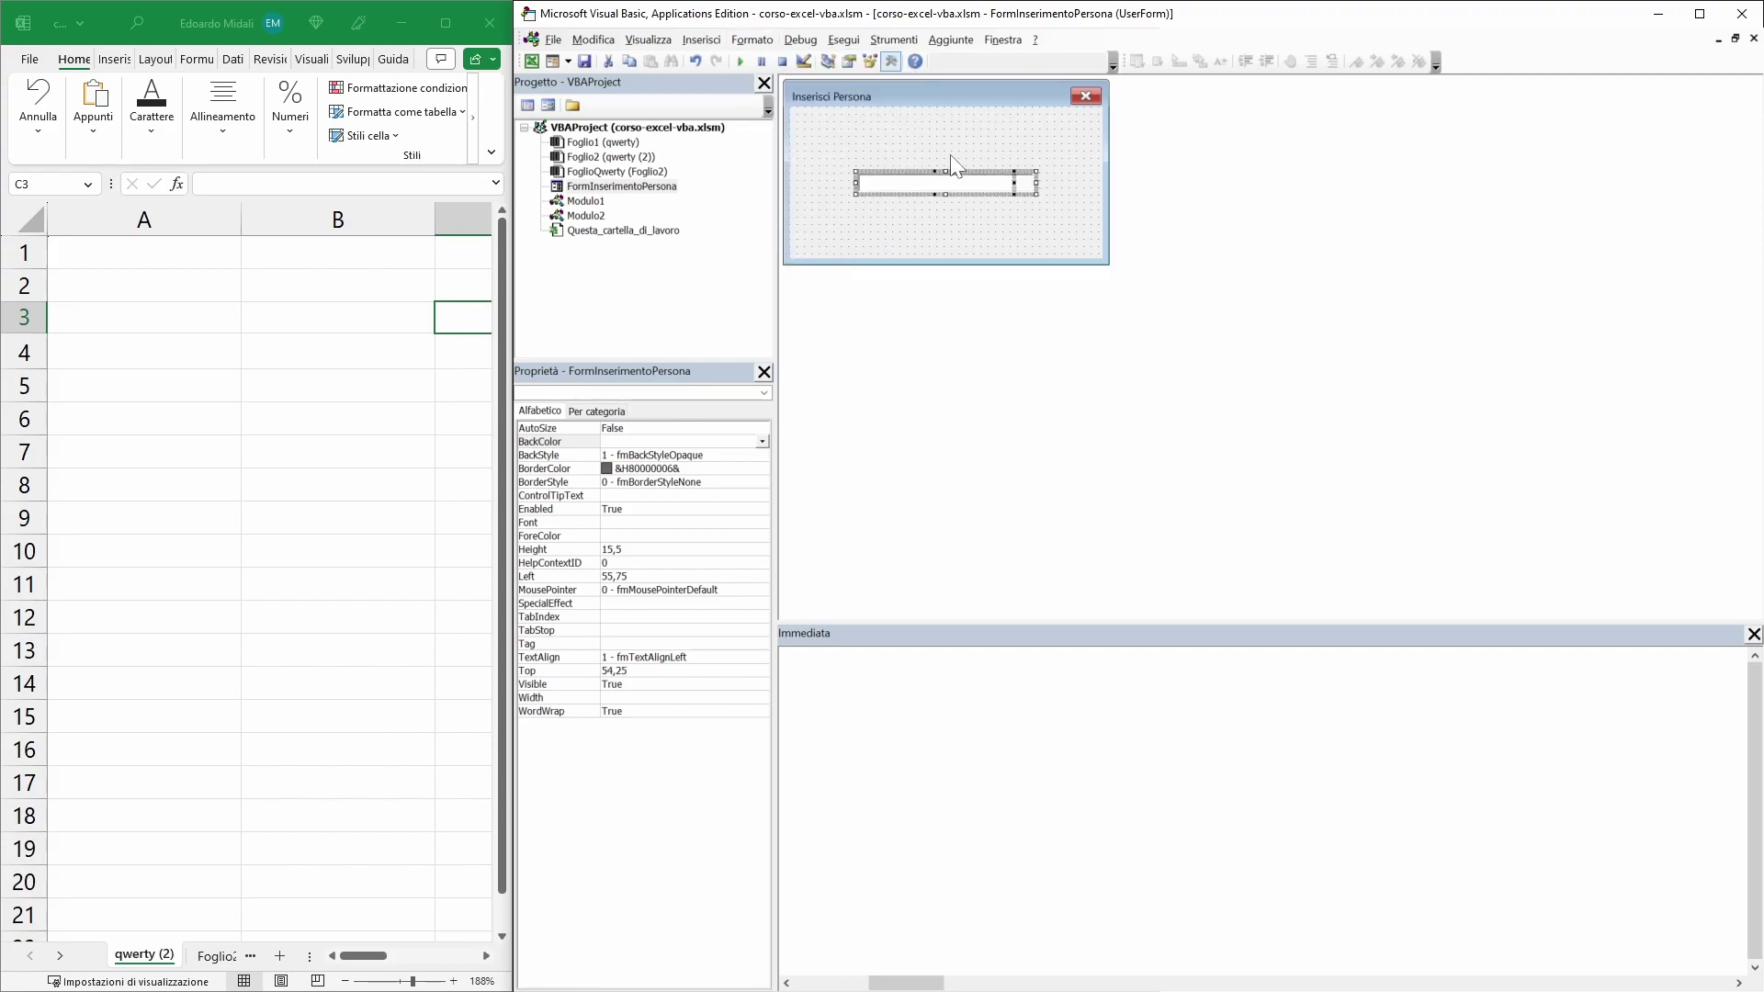
click(994, 196)
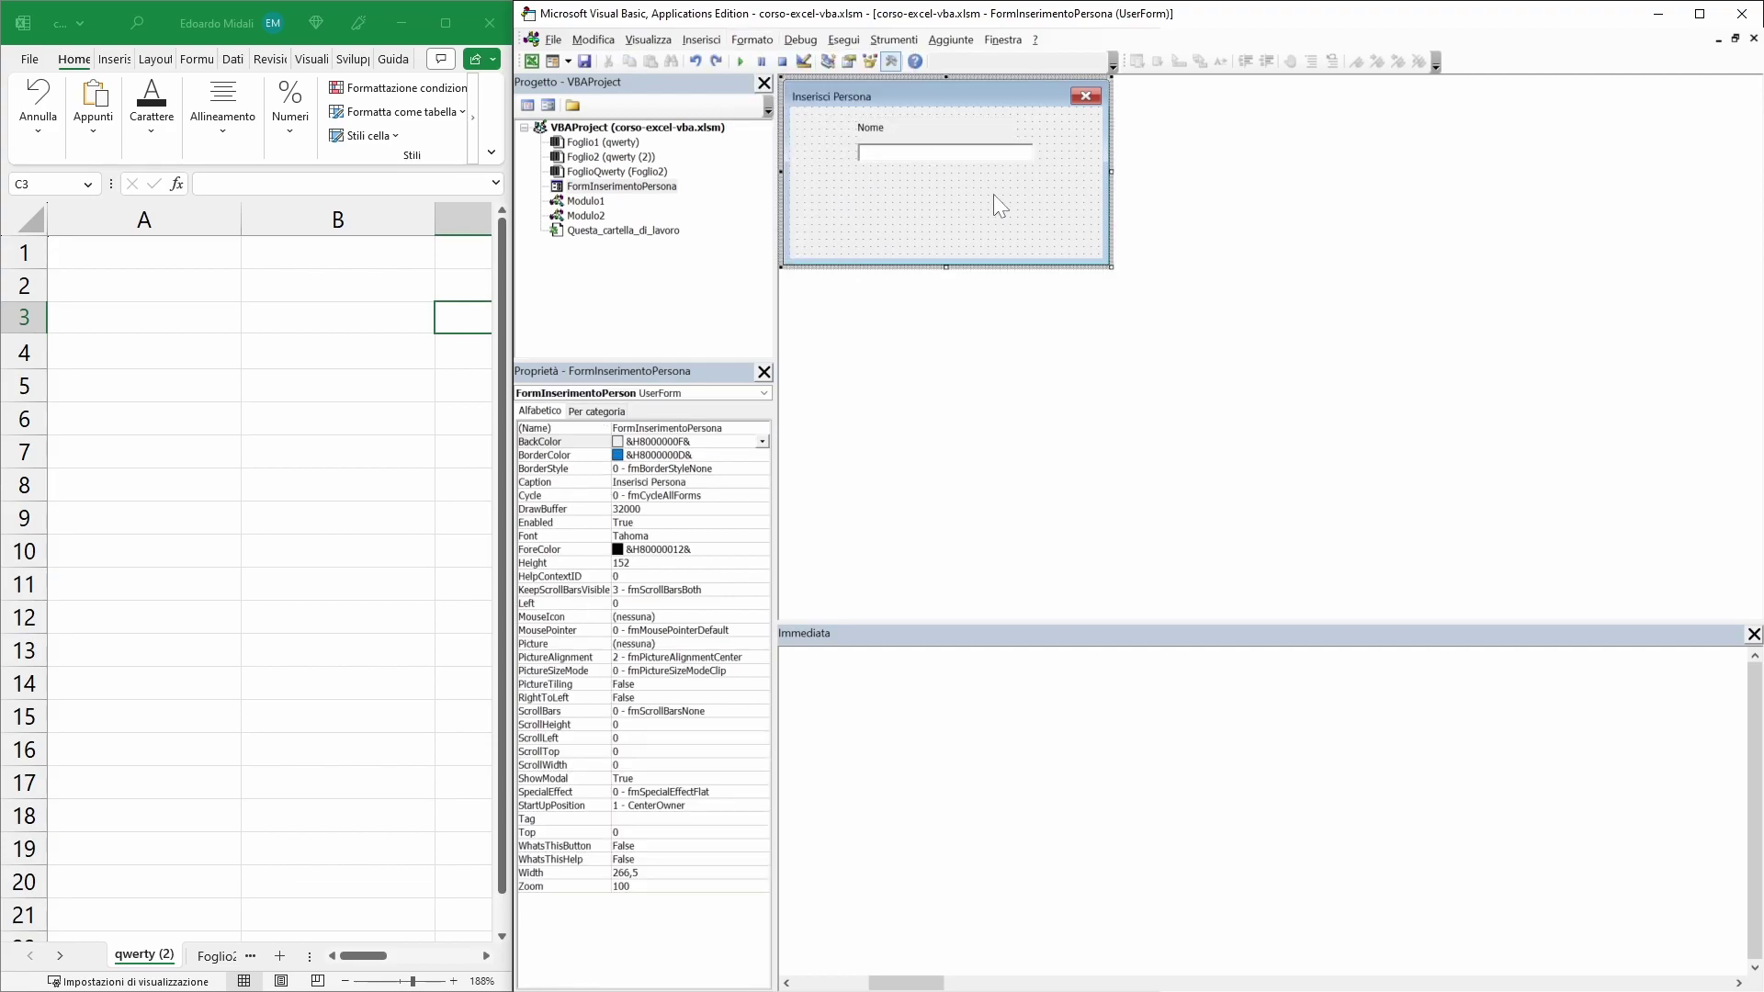
click(743, 58)
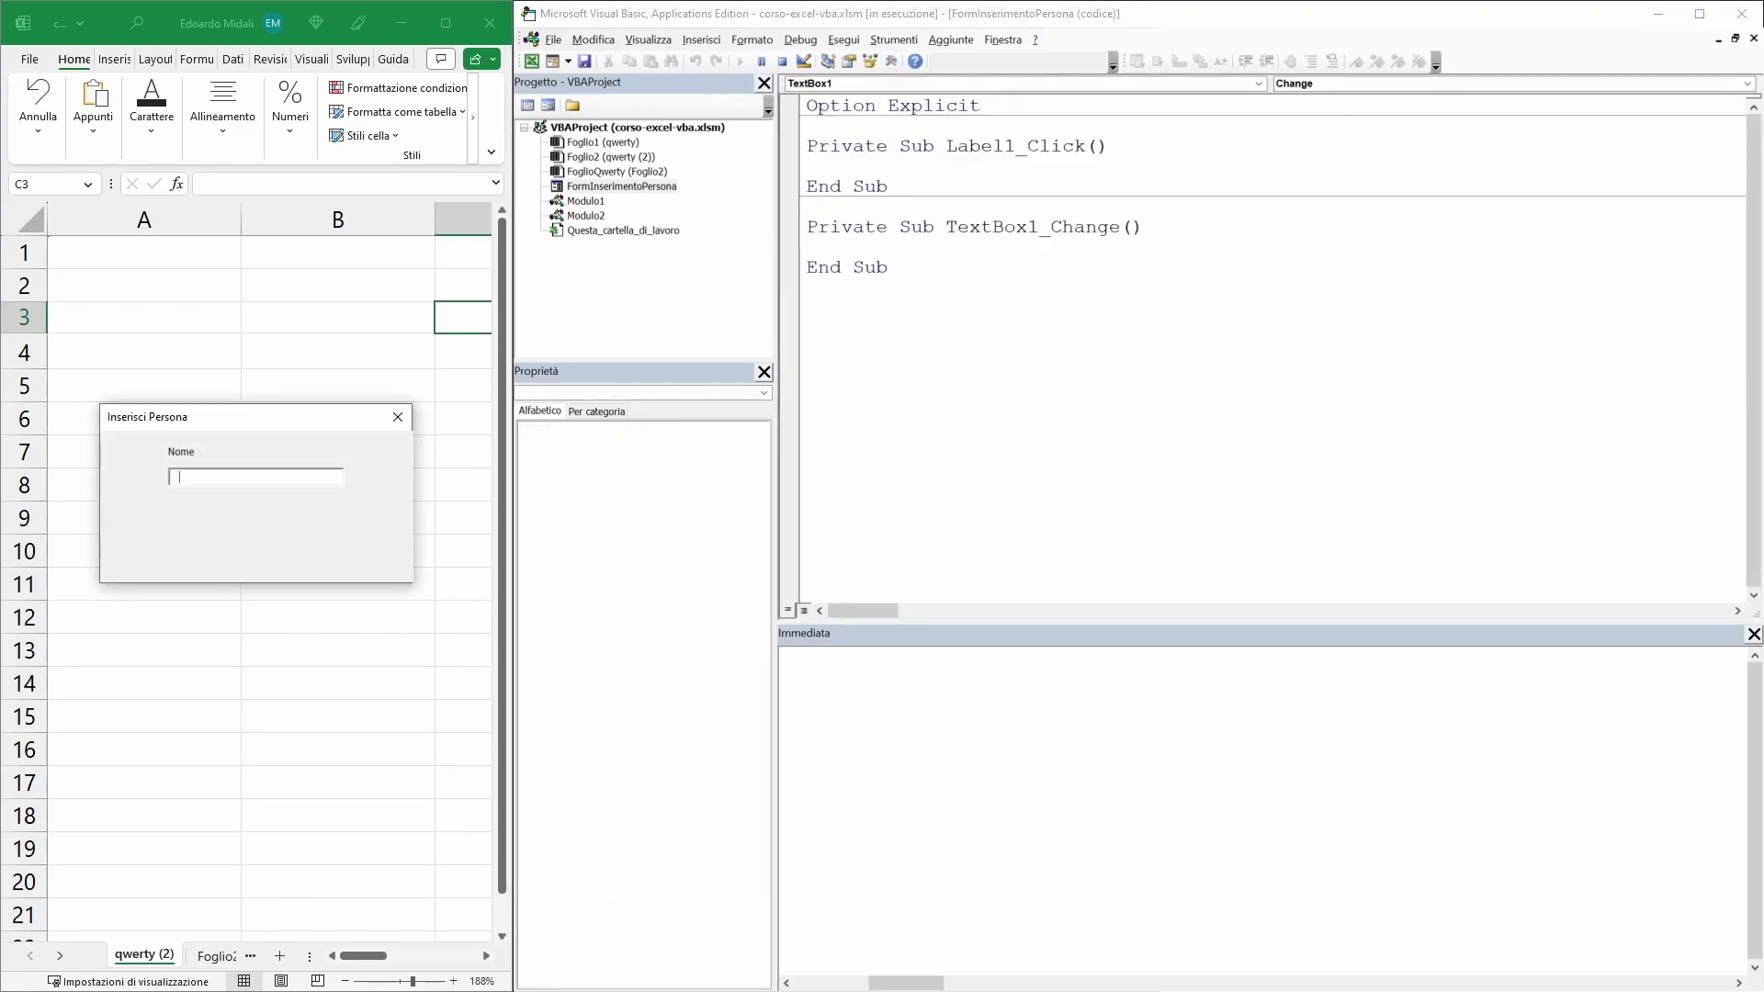
click(398, 417)
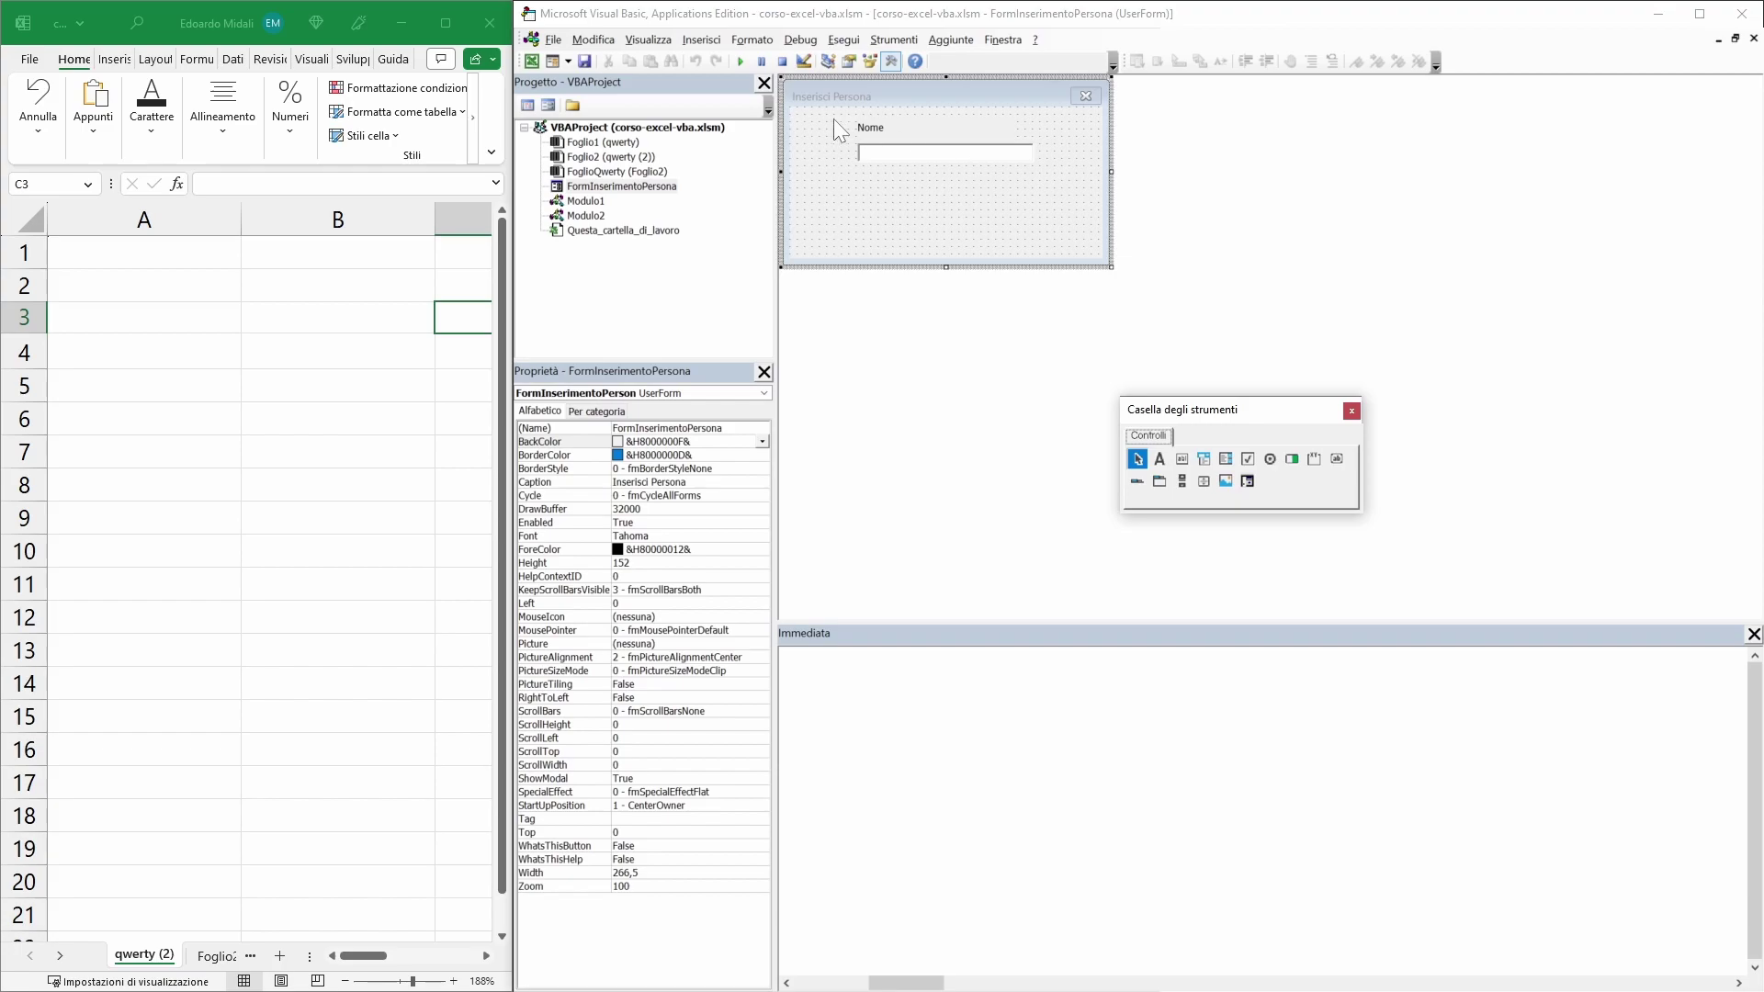
click(735, 64)
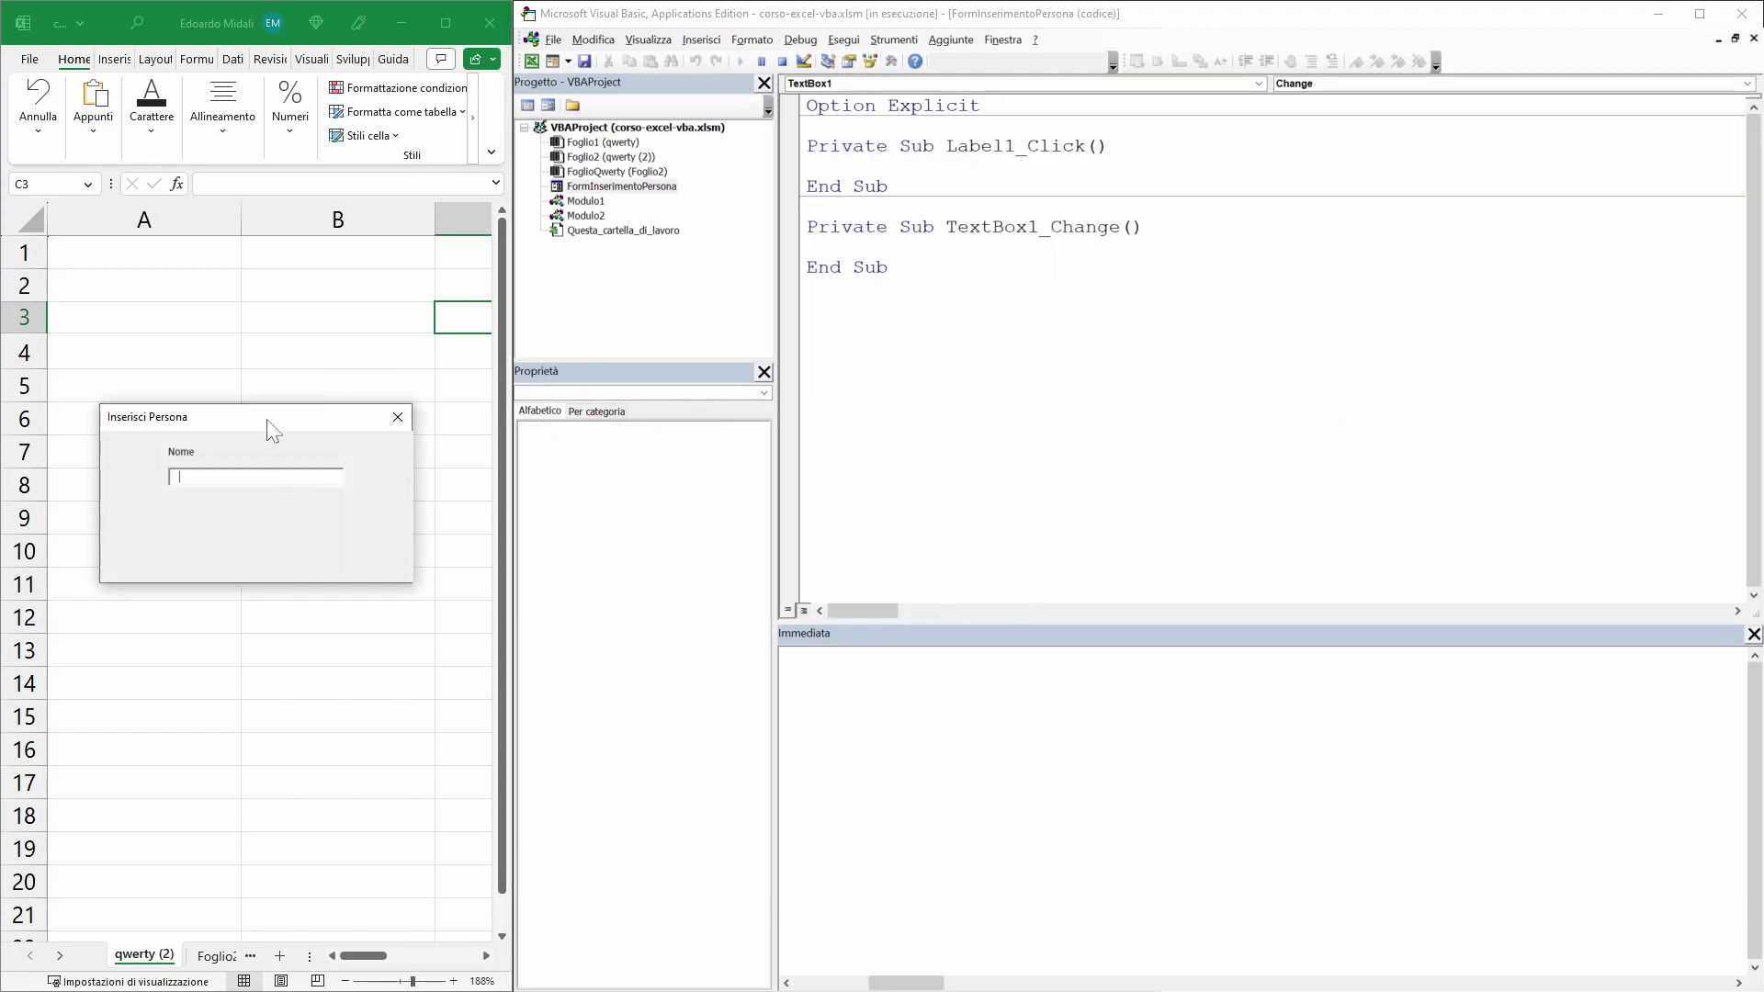
drag(267, 420, 334, 394)
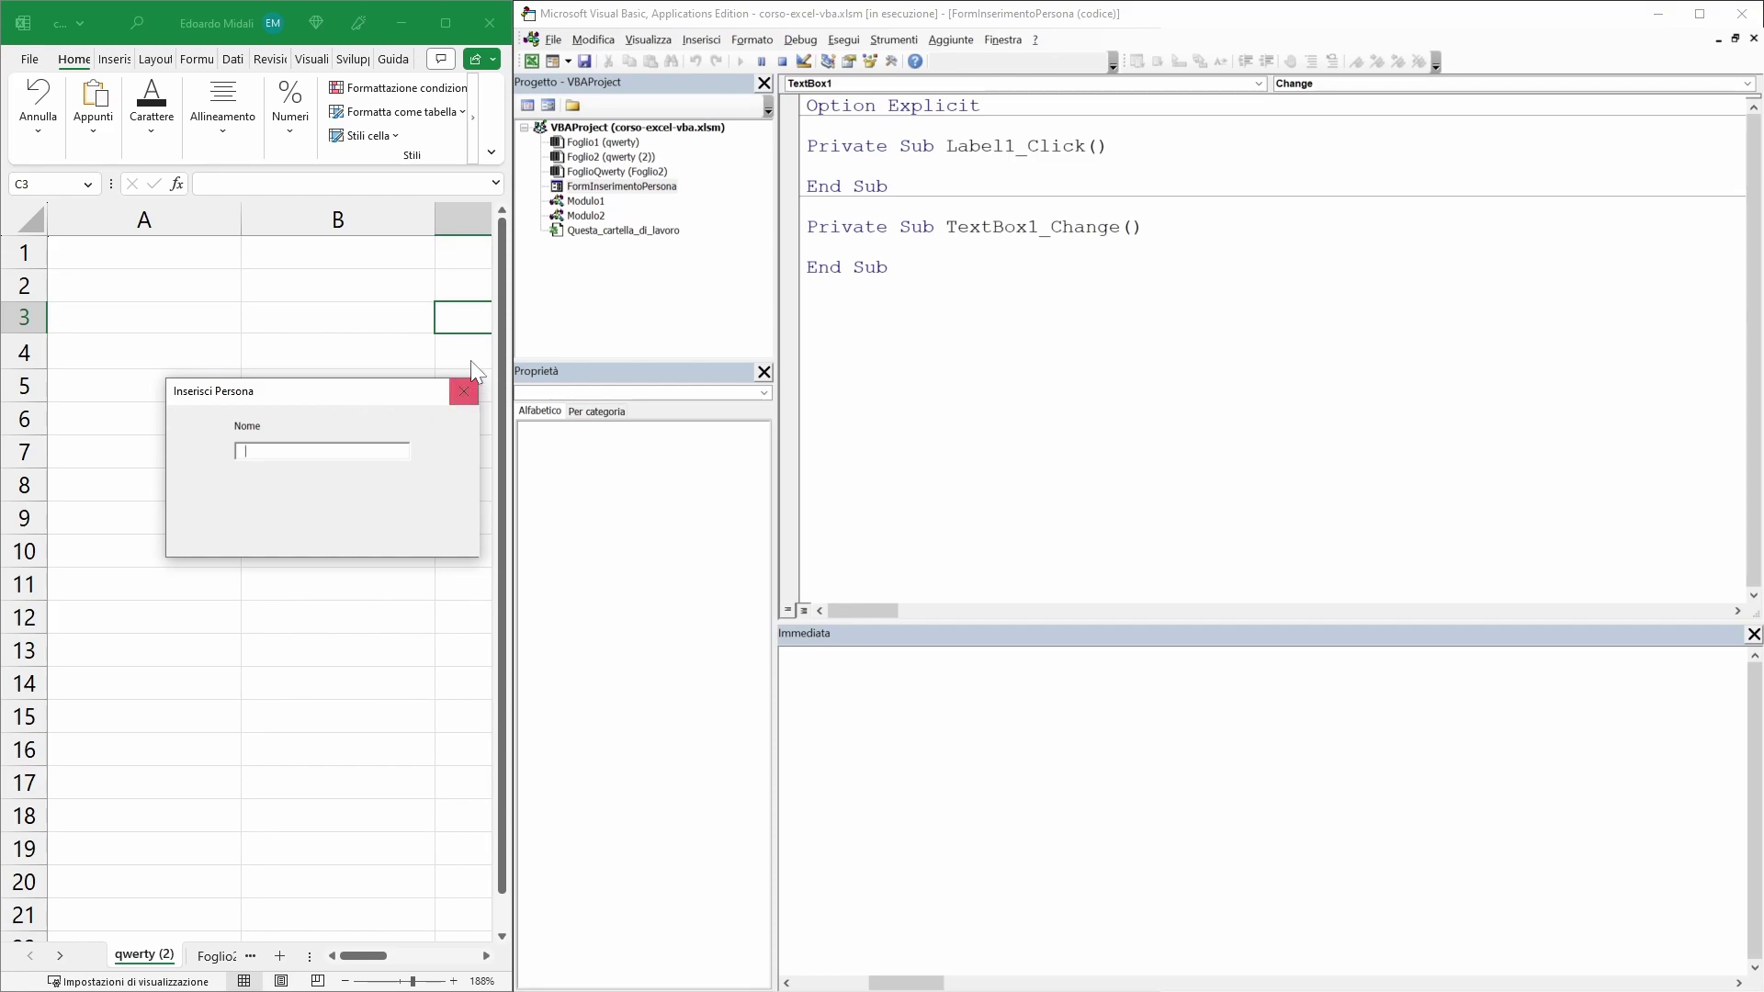
click(462, 393)
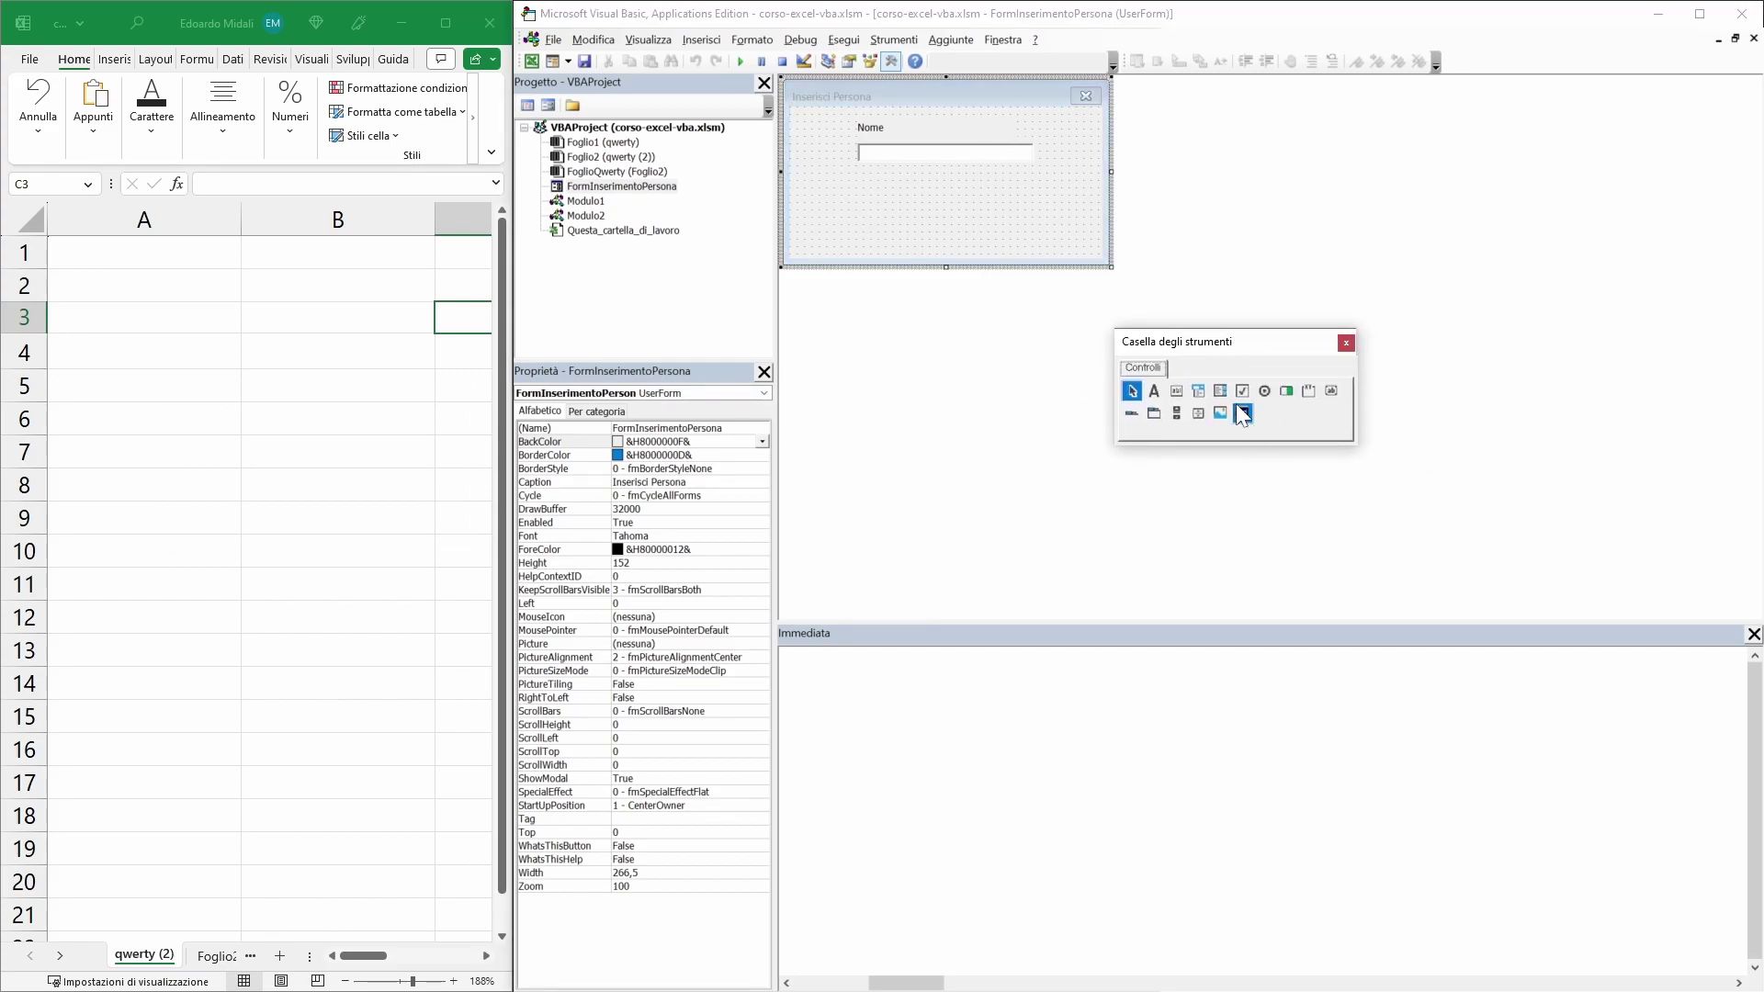
- Draw a command button below the text box, named invia with caption Conferma
click(1331, 391)
drag(854, 178, 968, 226)
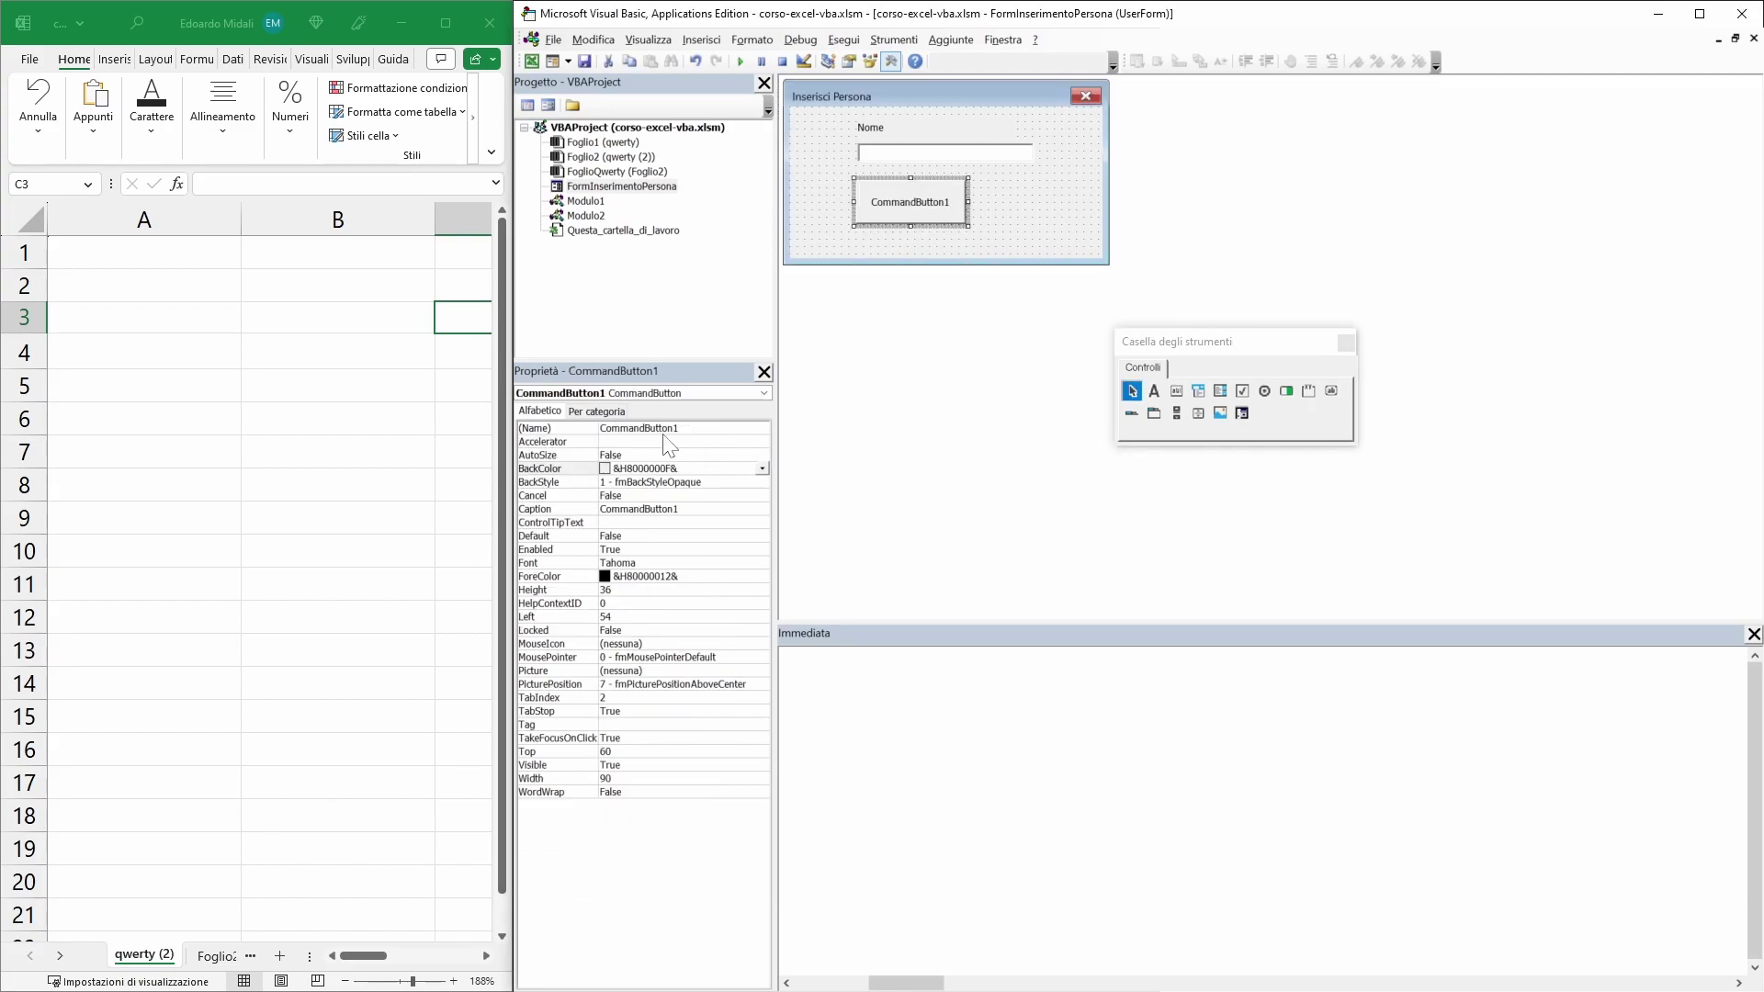
click(660, 428)
double_click(662, 428)
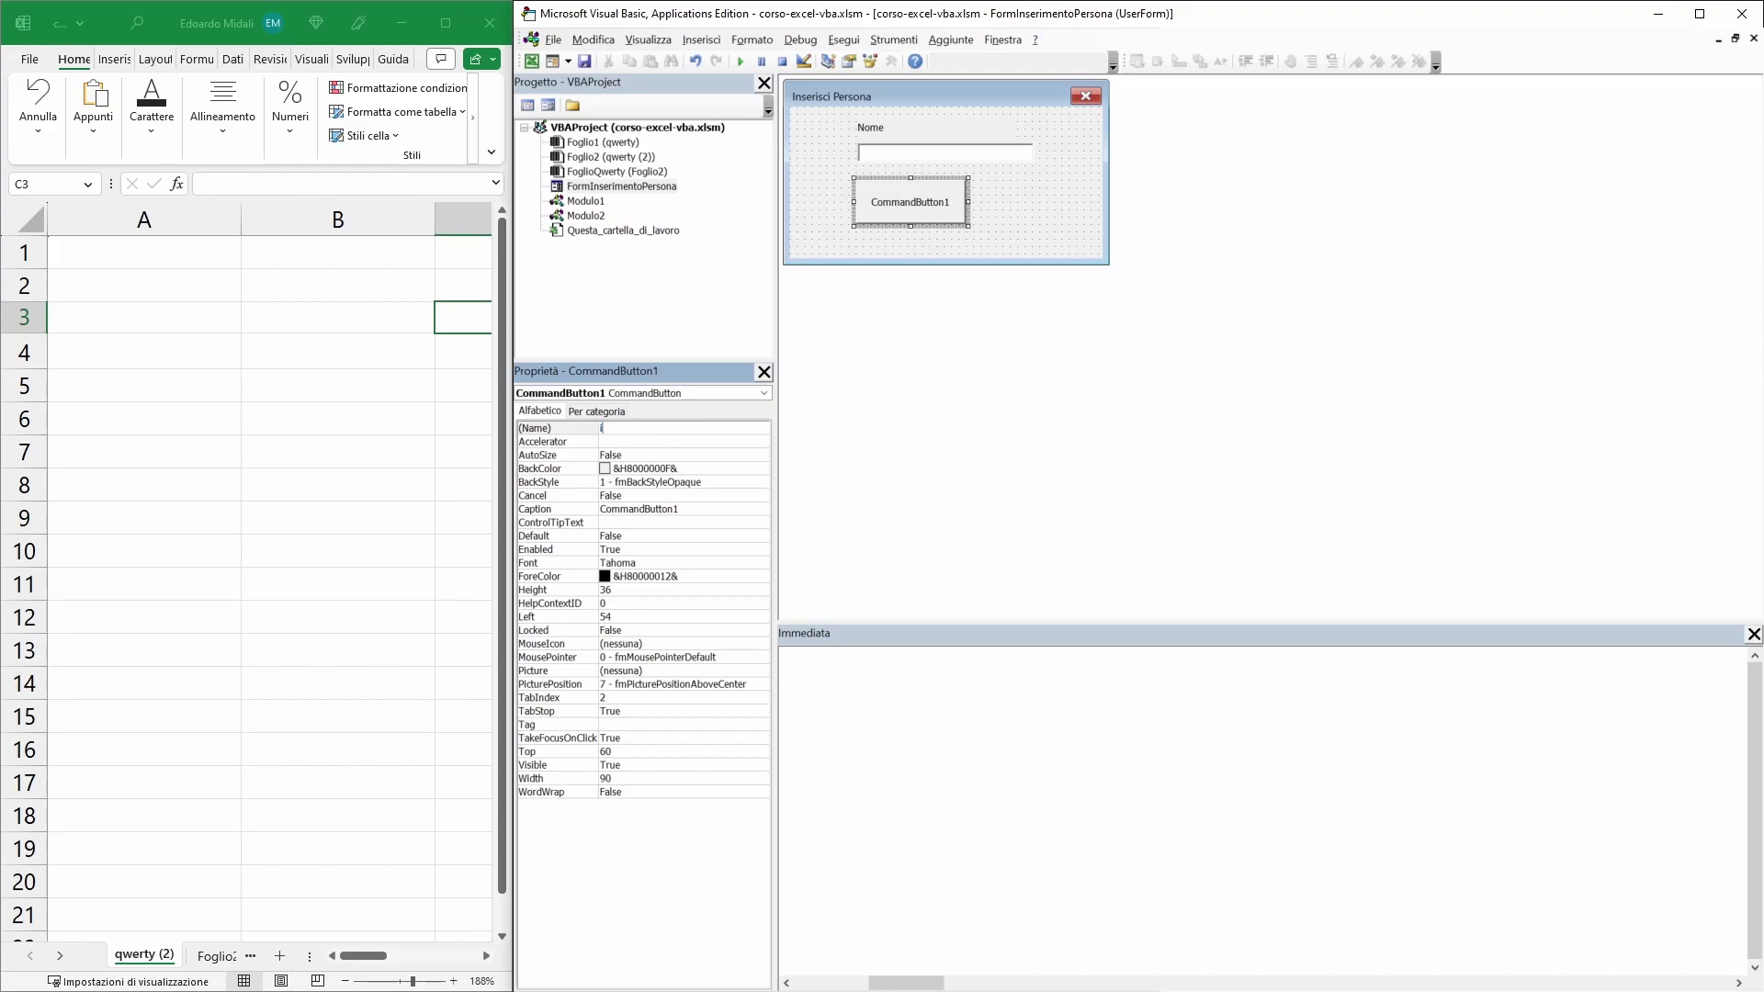
text(invia)
click(634, 509)
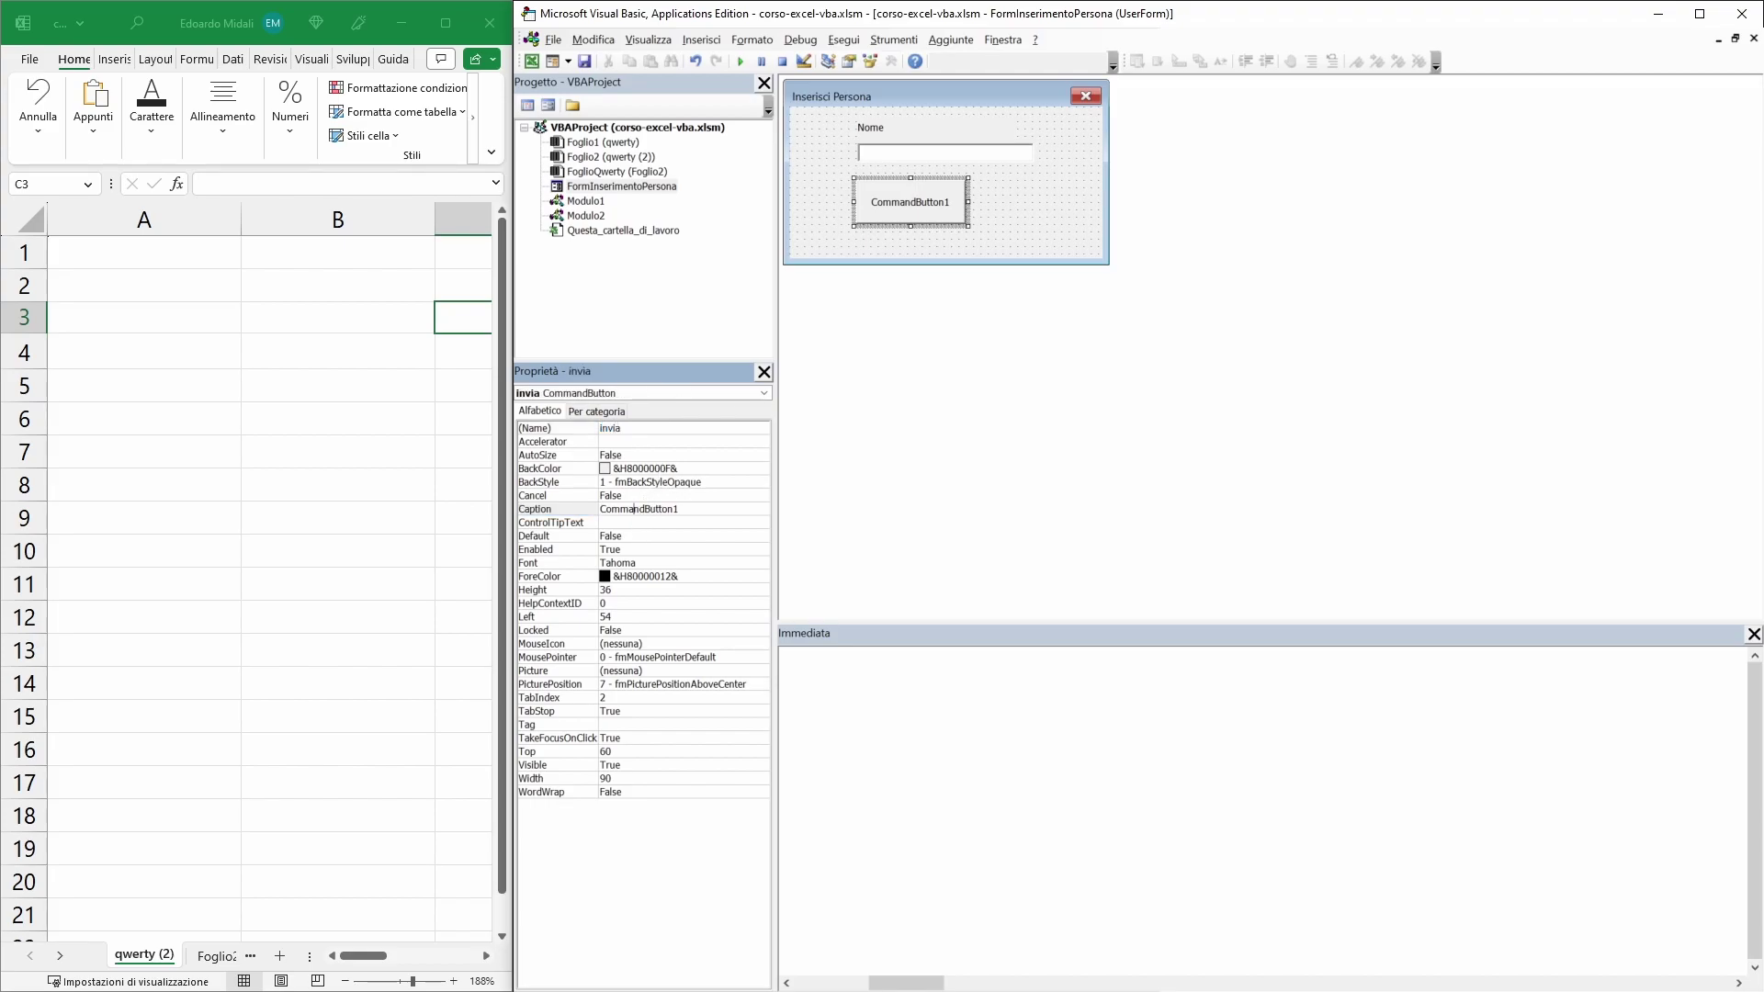
double_click(639, 509)
text(Confee)
text(rma)
click(727, 482)
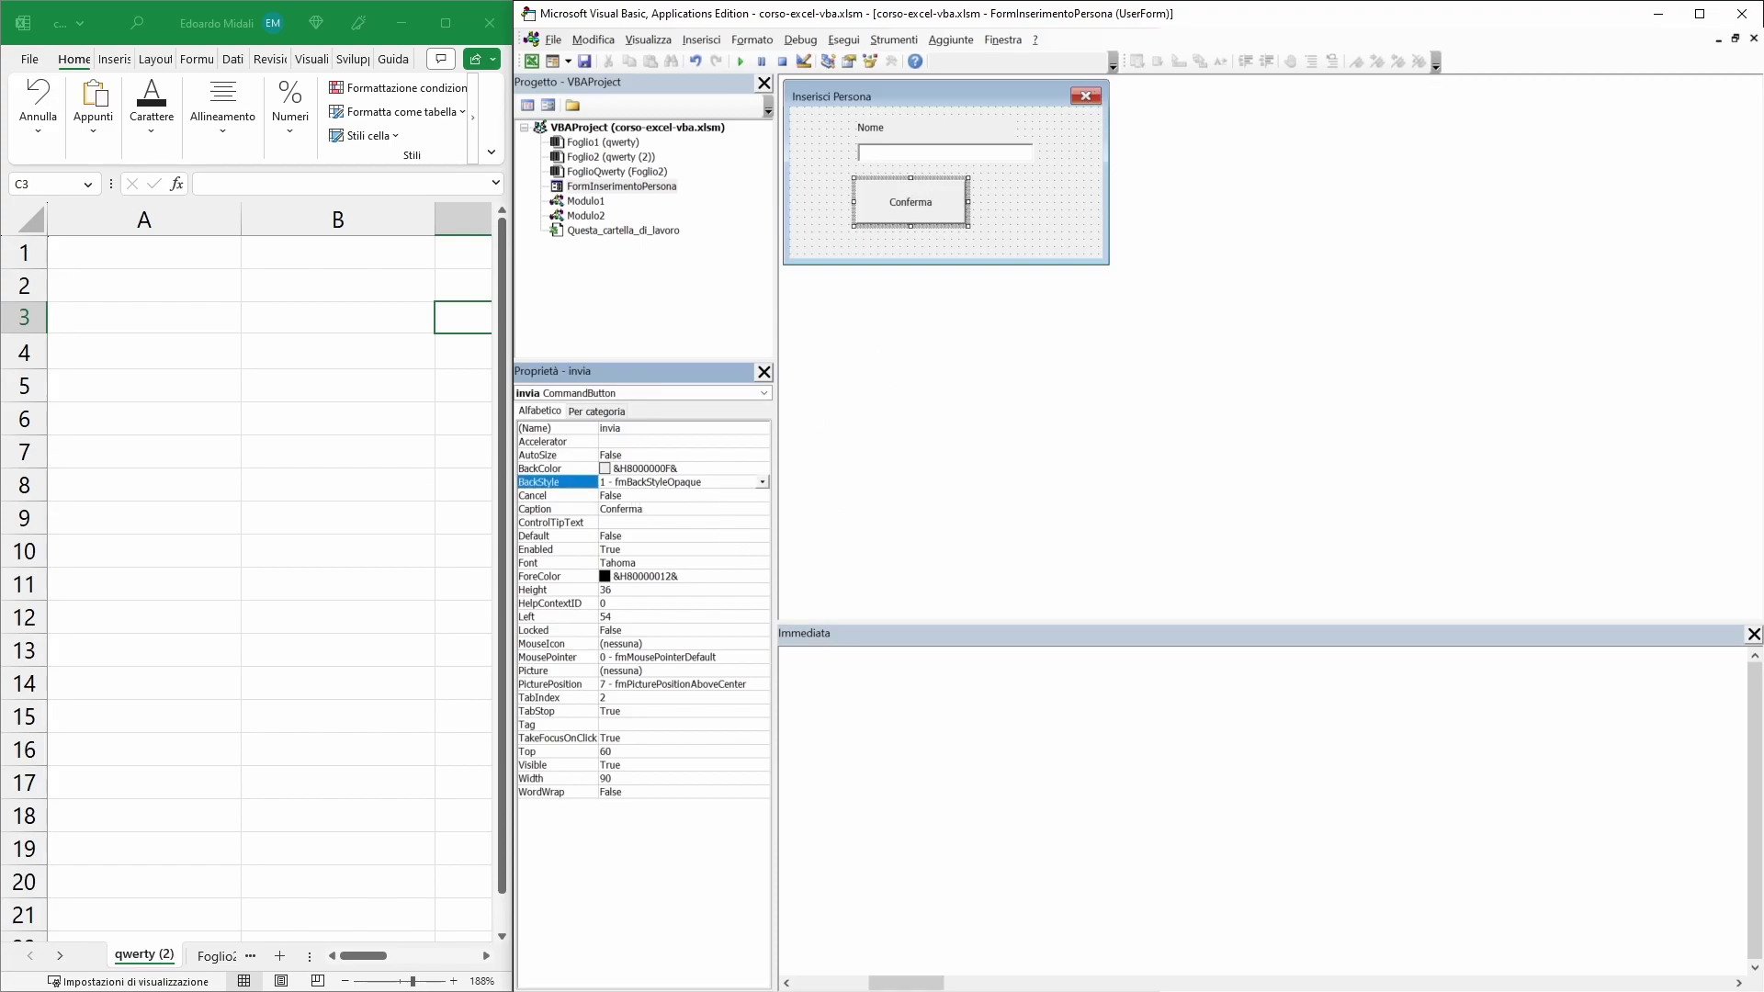
- Make the label, text box and Conferma button the same width, then widen all three to 148,3
click(923, 136)
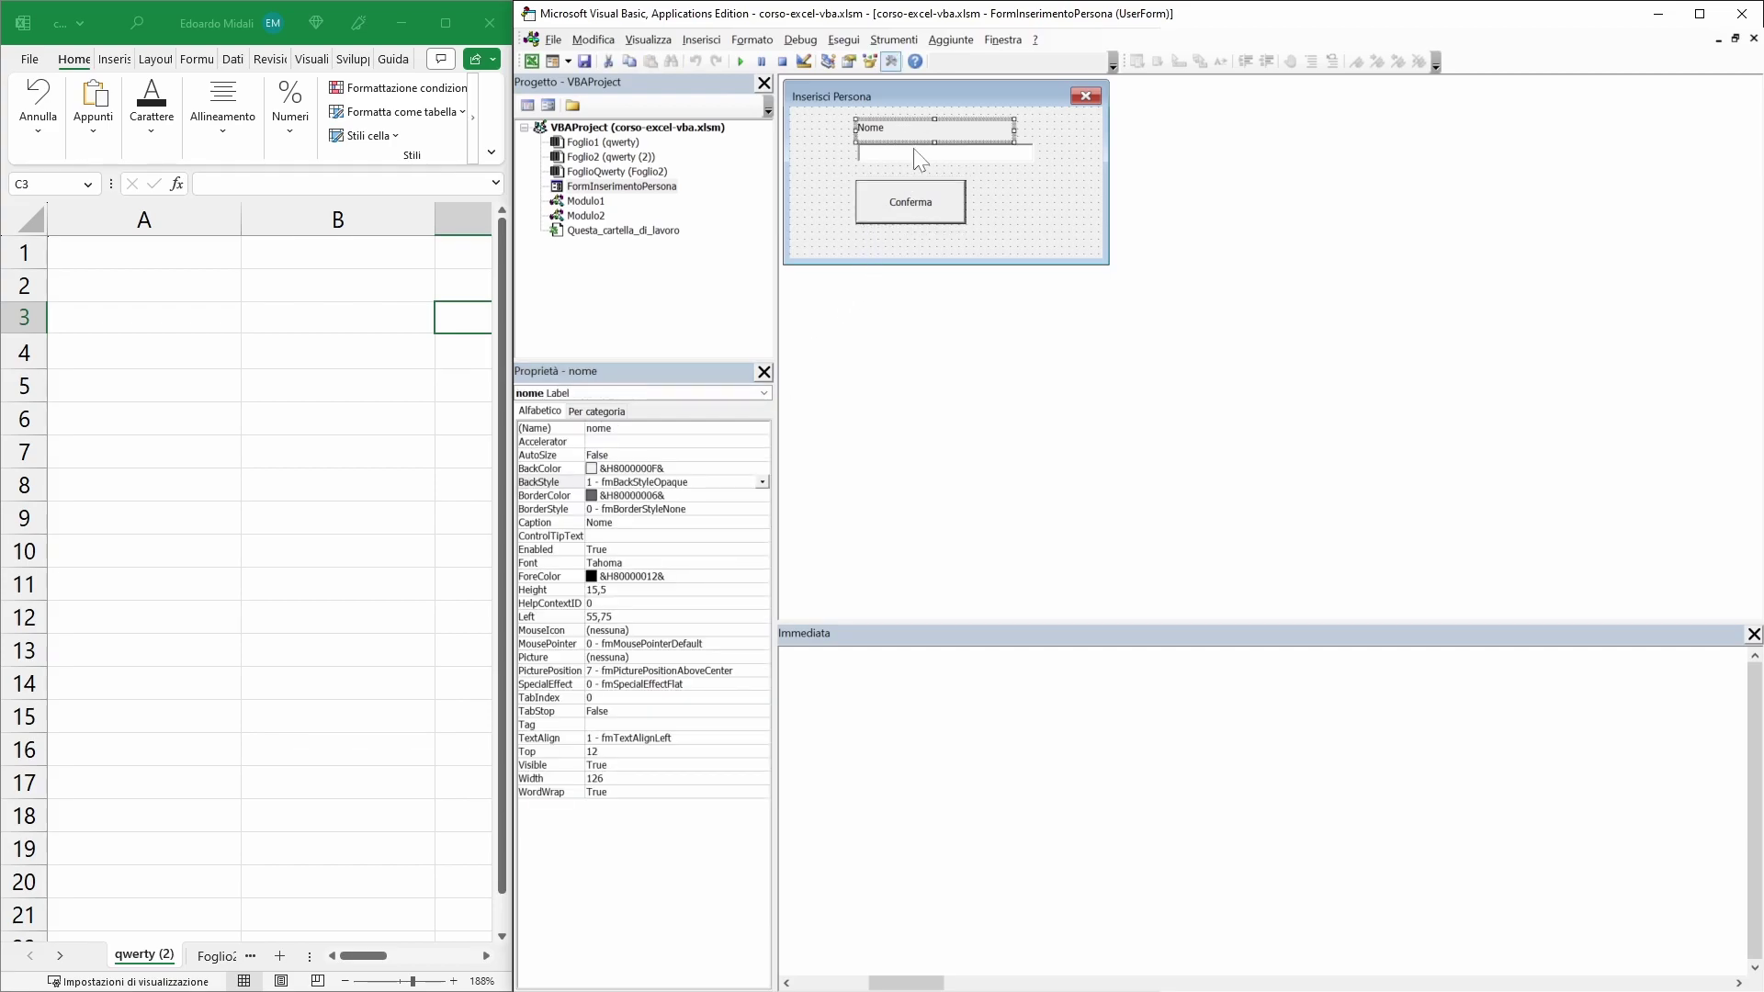
ctrl+click(923, 153)
ctrl+click(910, 202)
click(751, 40)
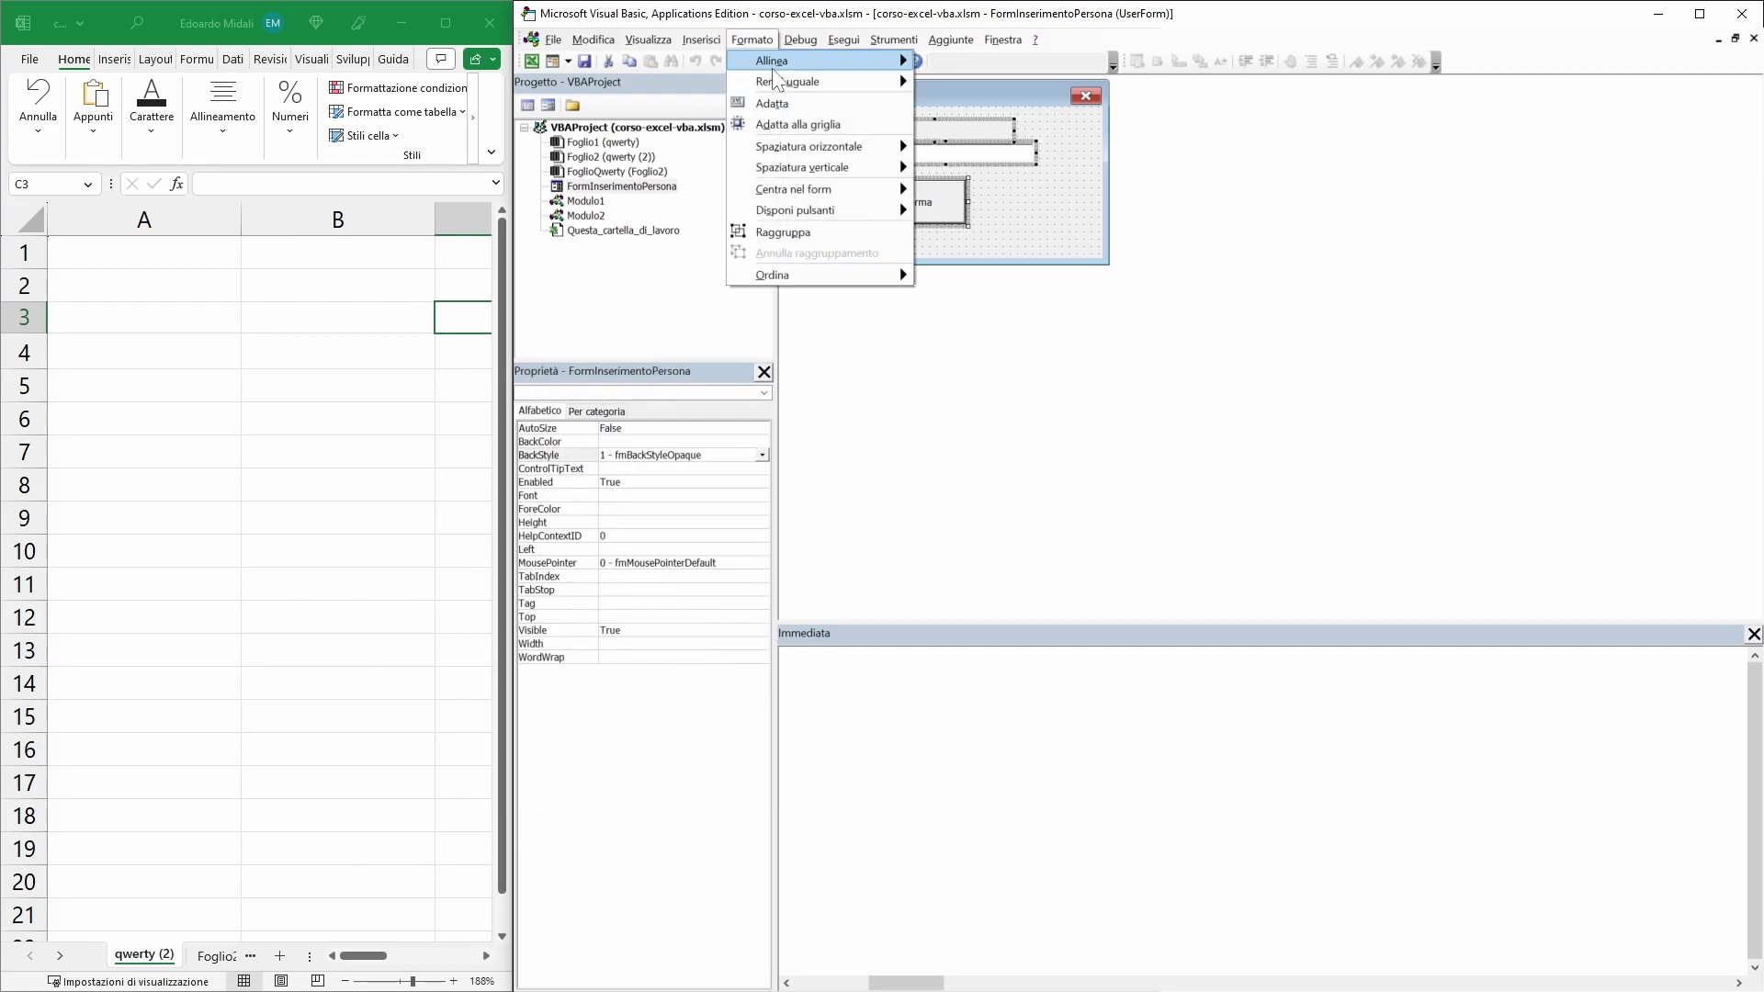
mouse_move(788, 81)
click(972, 91)
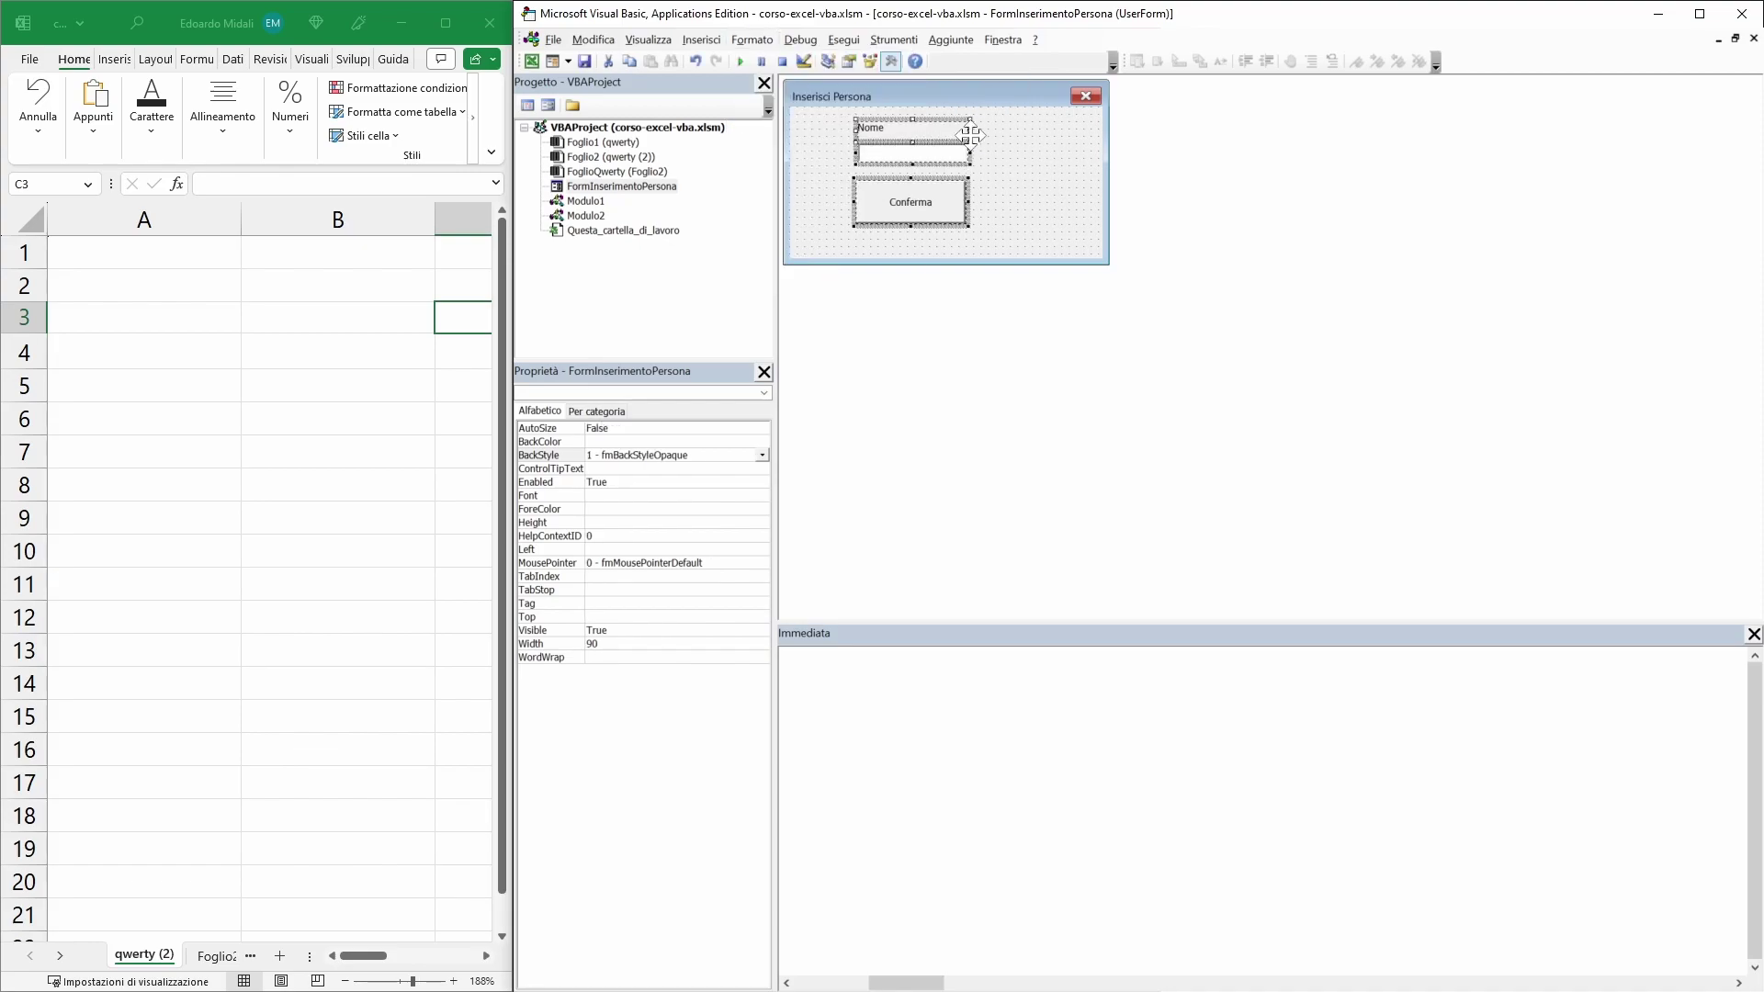
drag(970, 135, 1043, 135)
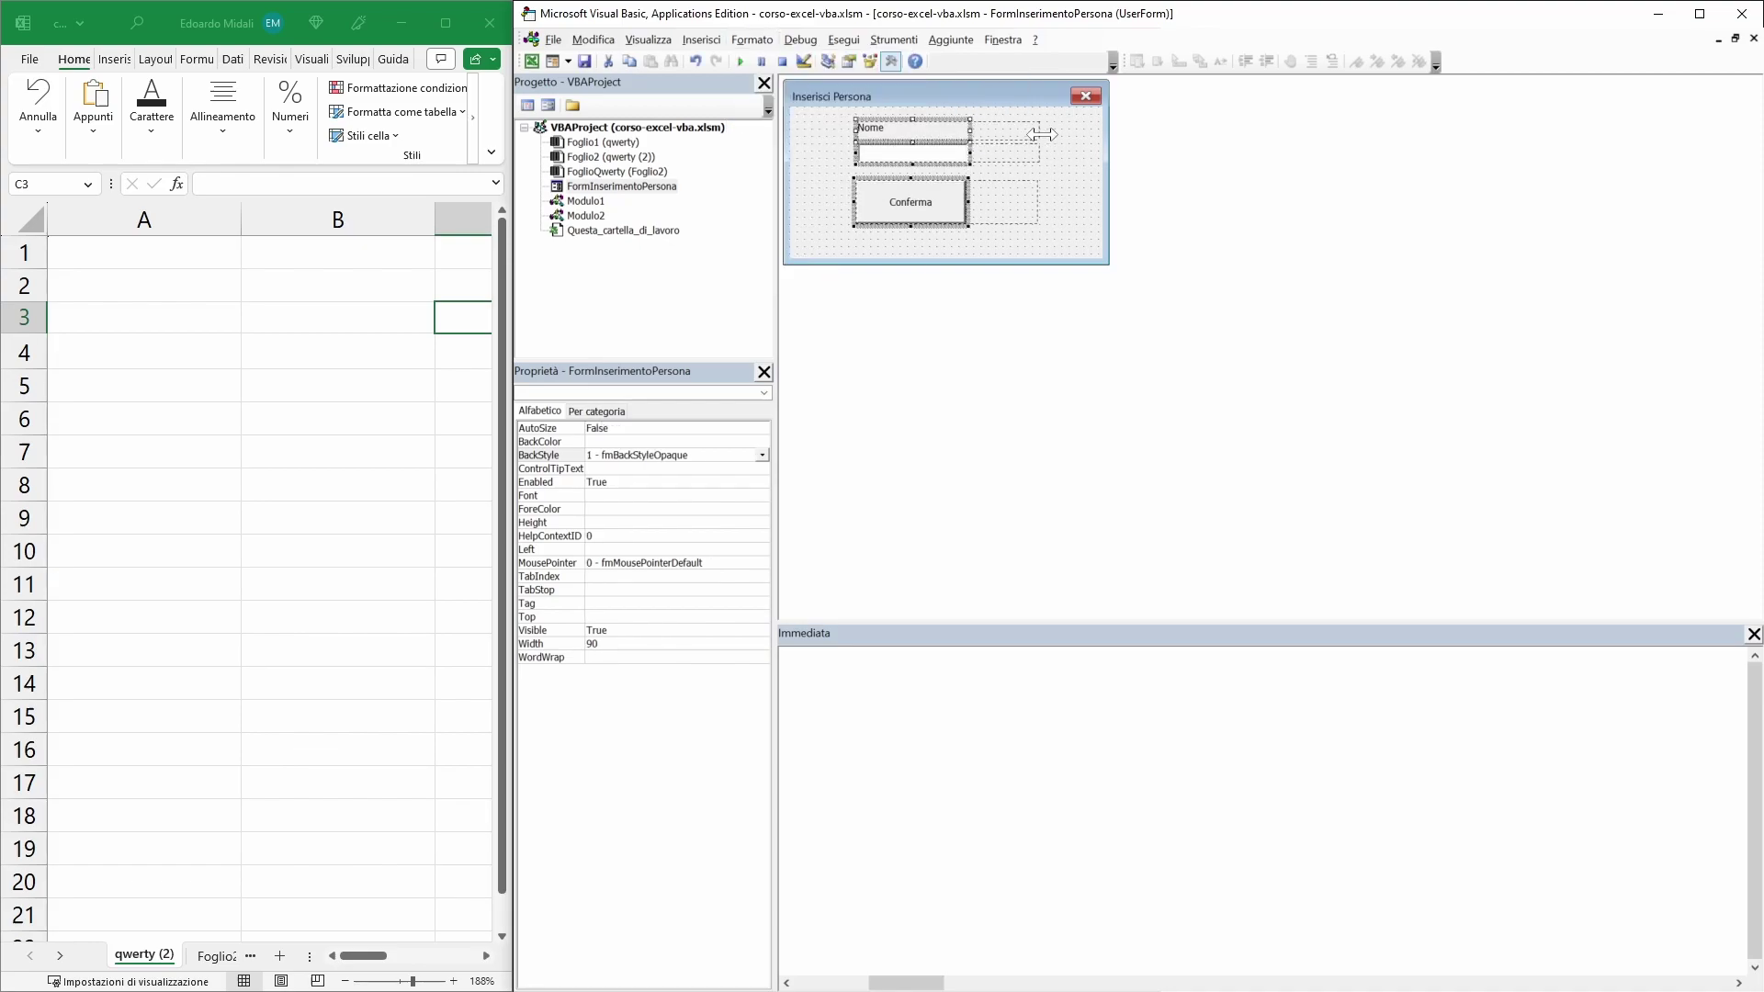
- Shorten the Conferma button to height 18 and run the form to preview the layout
click(1050, 180)
click(948, 219)
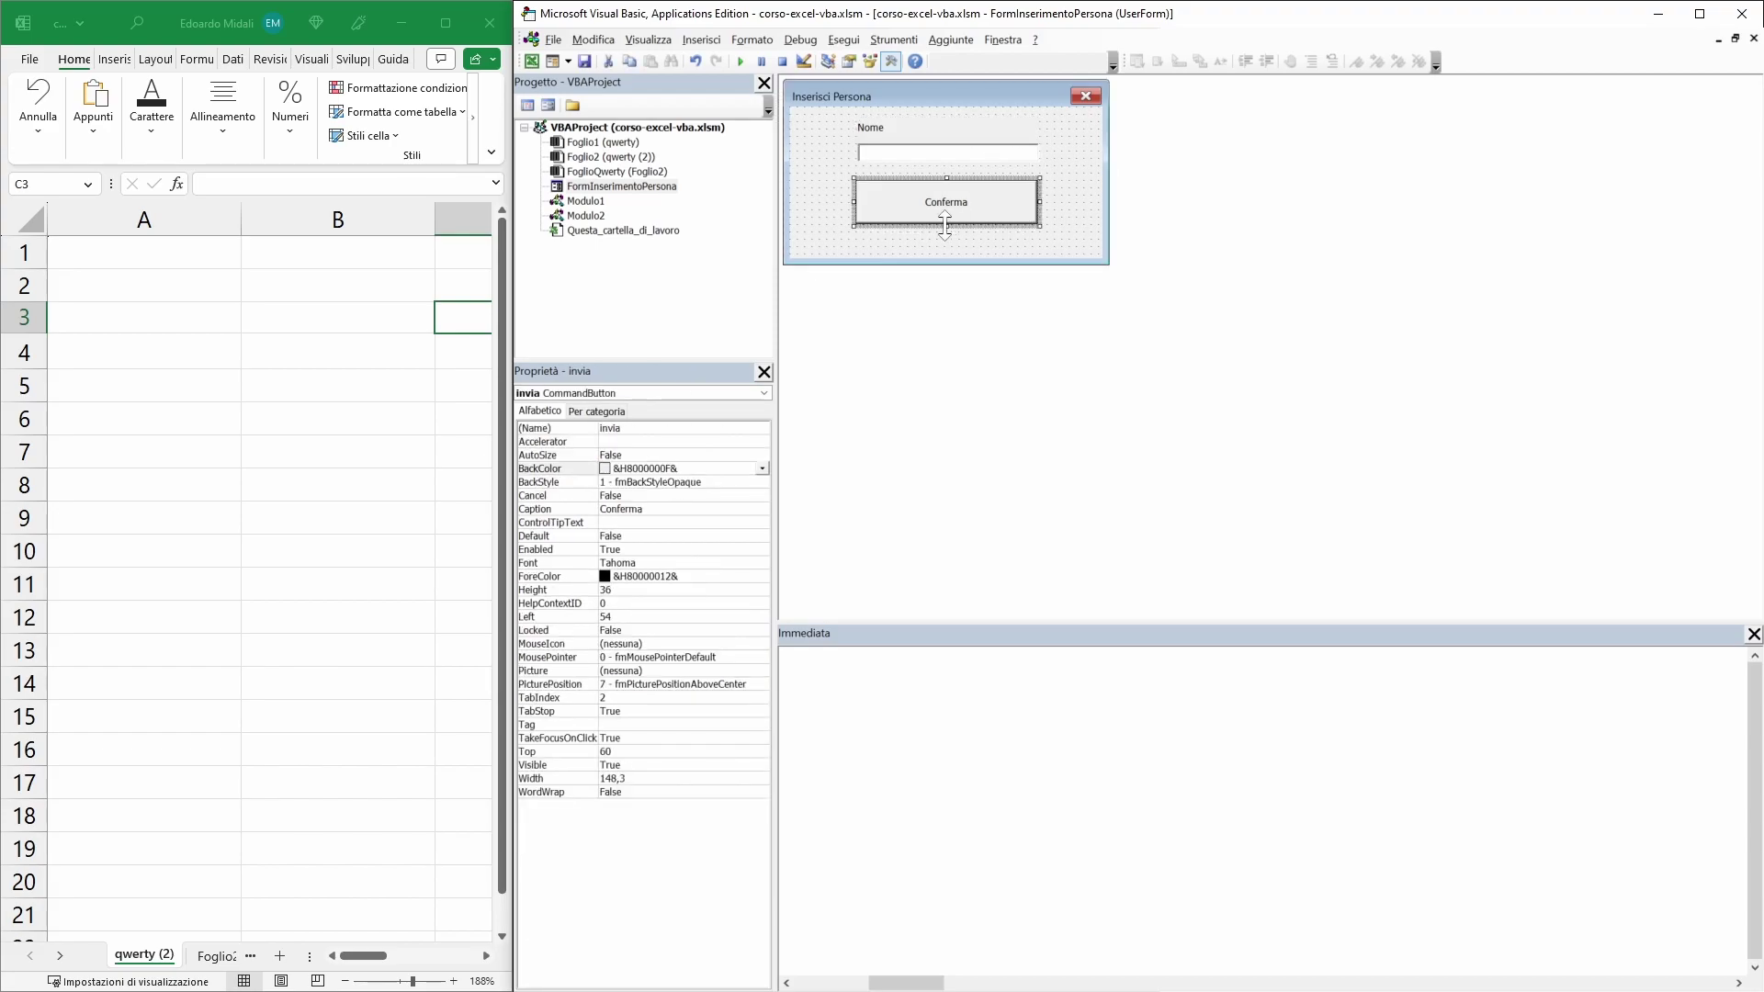
drag(949, 222, 953, 214)
click(973, 221)
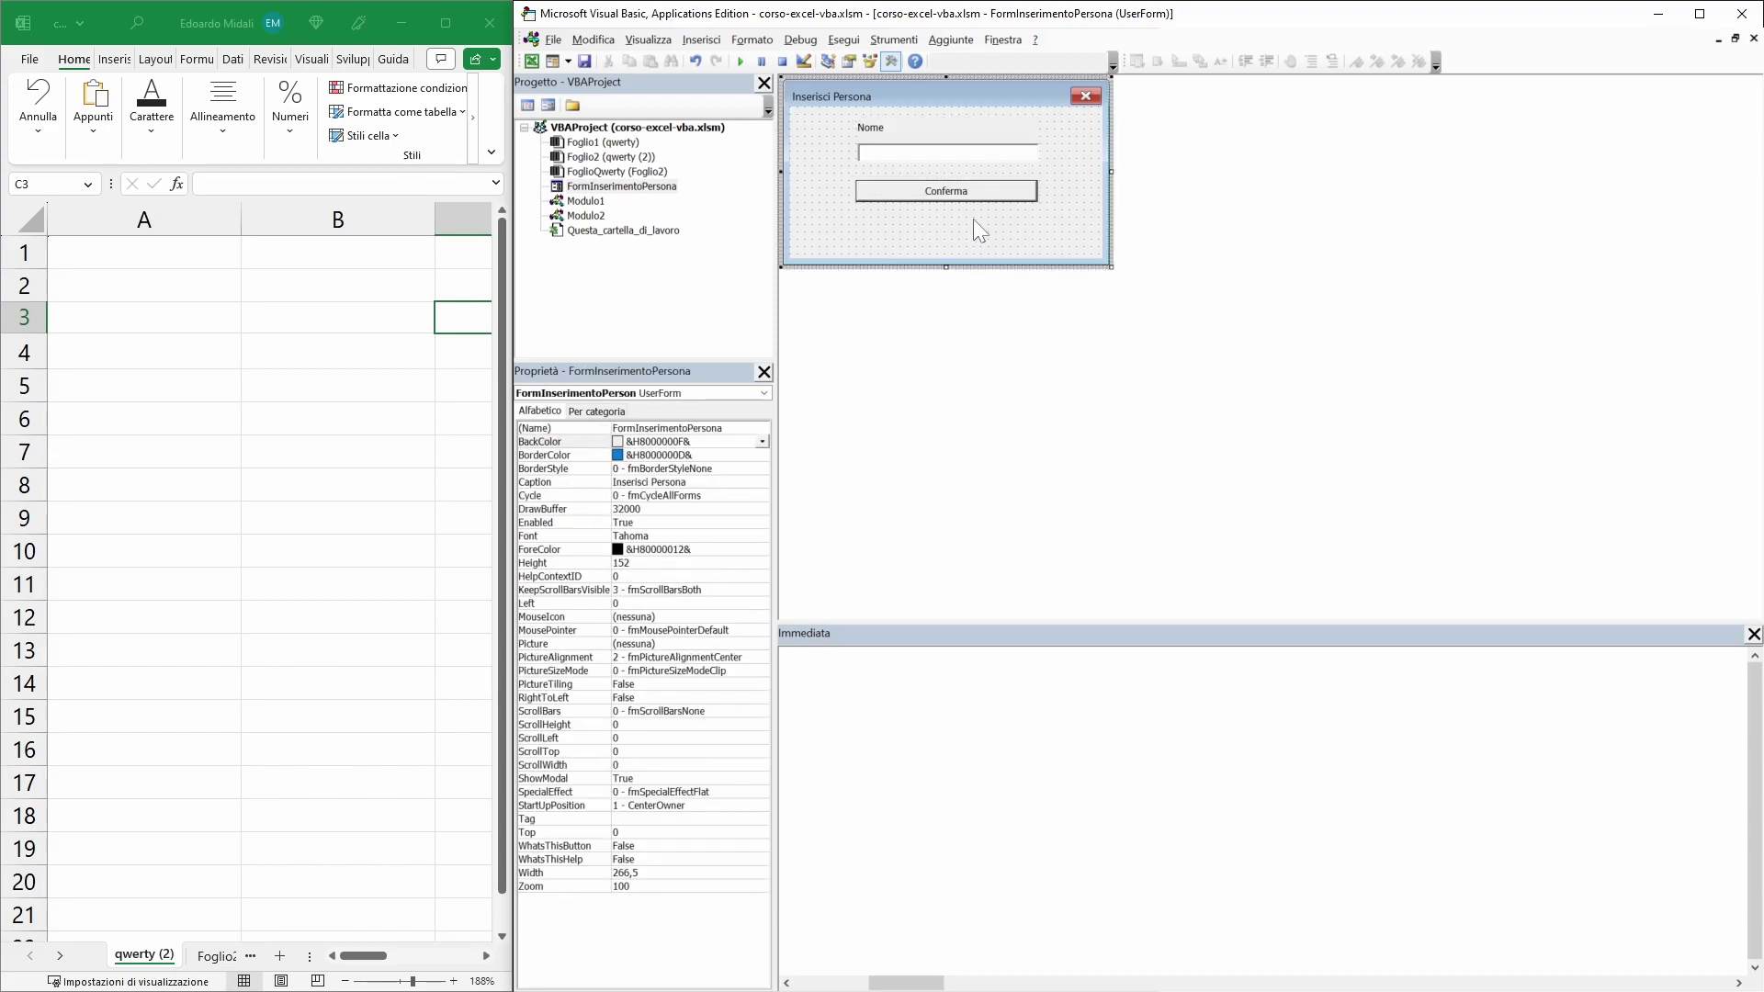
click(741, 62)
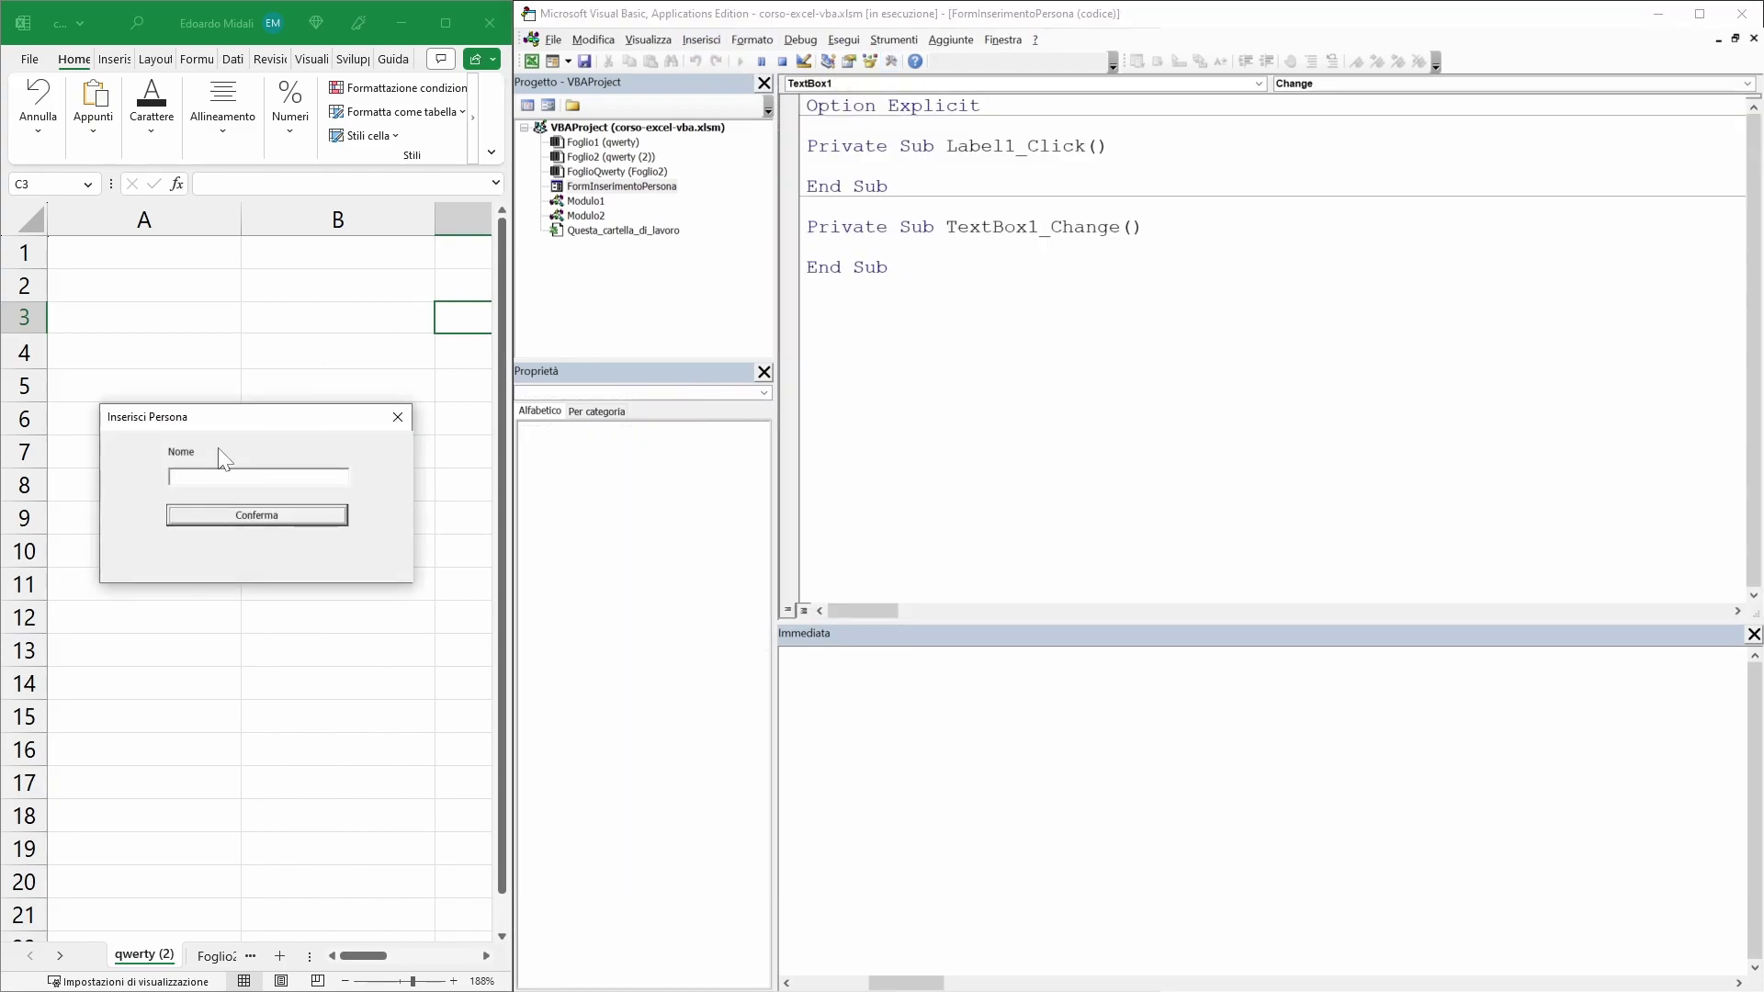
- Tab into the Nome text box, press Conferma, then close the test form
key(Tab)
click(232, 510)
click(397, 417)
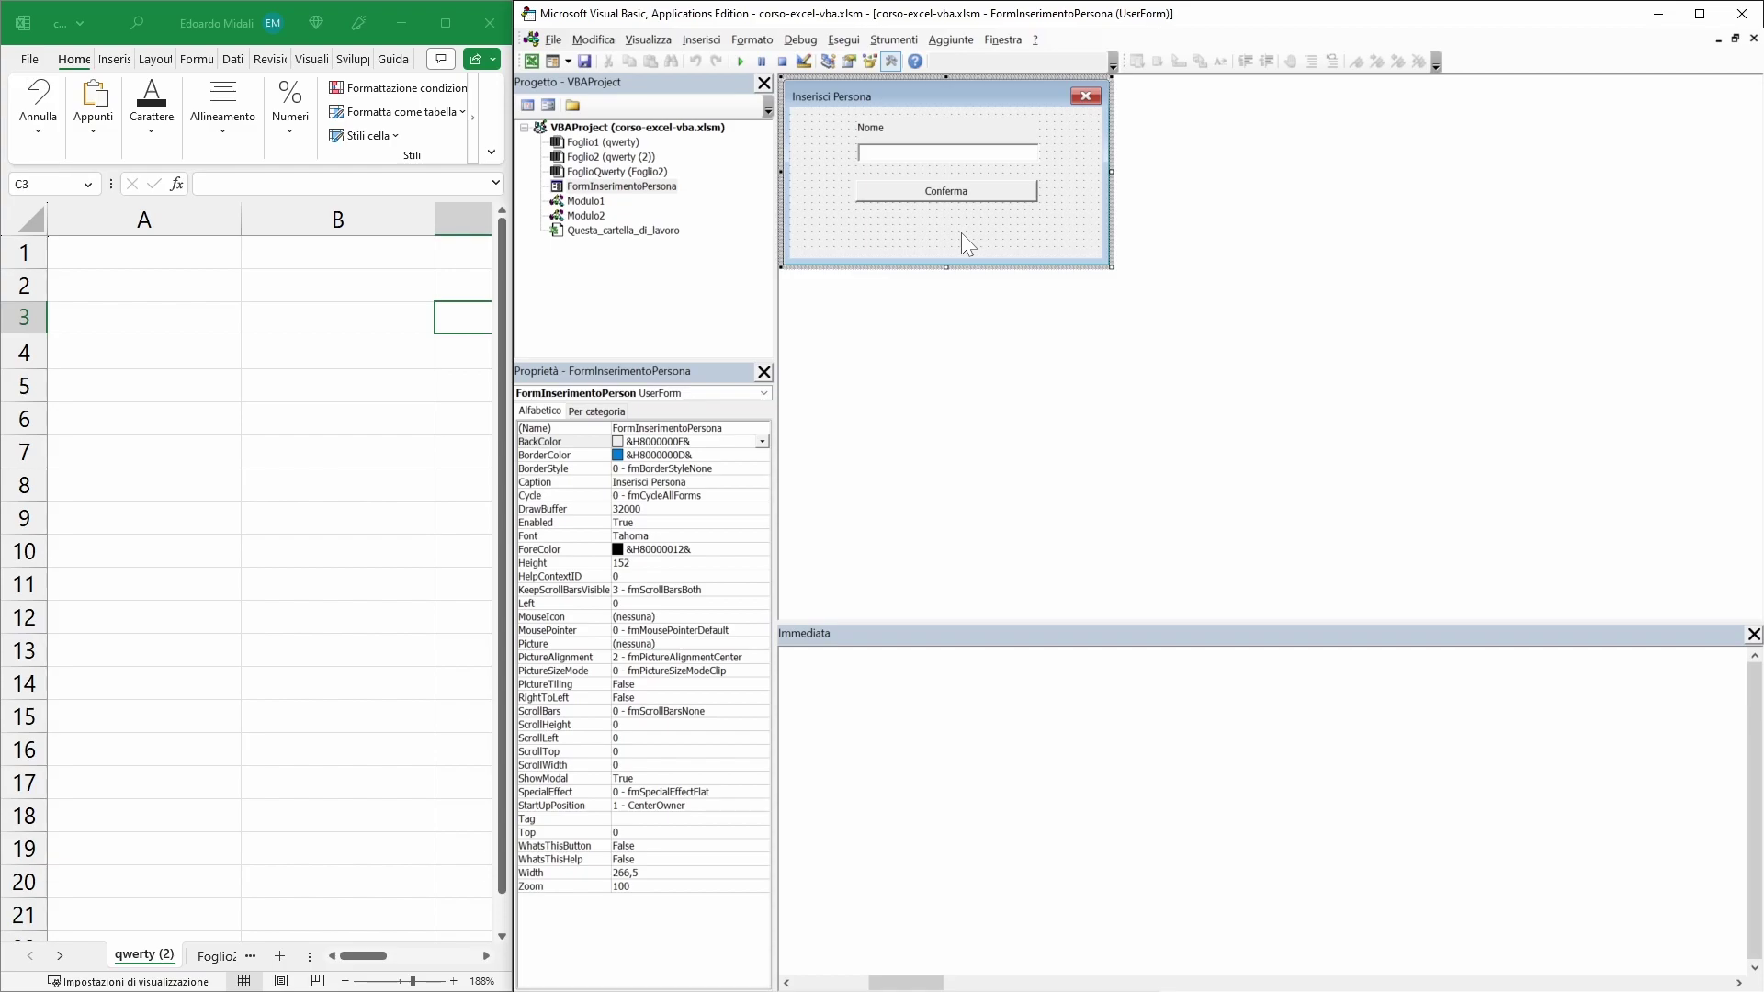
- In Modulo2, replace the prova3 macro body with FormInserimentoPersona.Show
double_click(606, 216)
drag(1073, 307, 857, 270)
key(Delete)
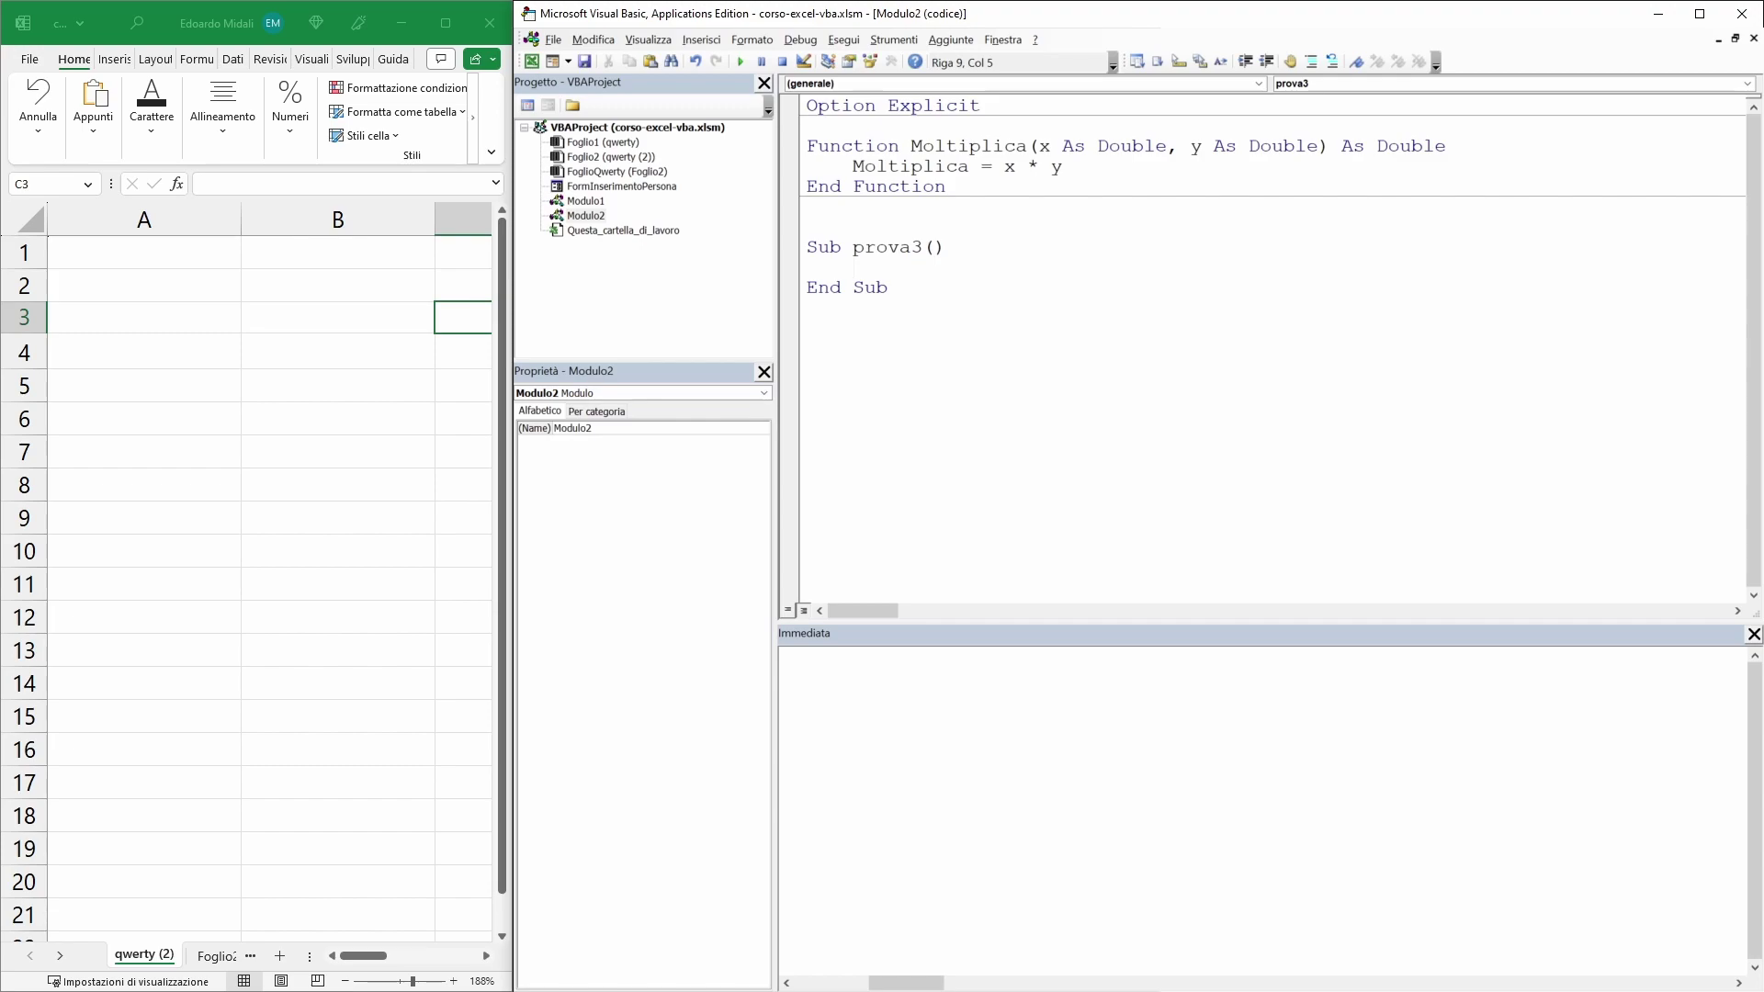
text(FormIn)
text(serimentoPero)
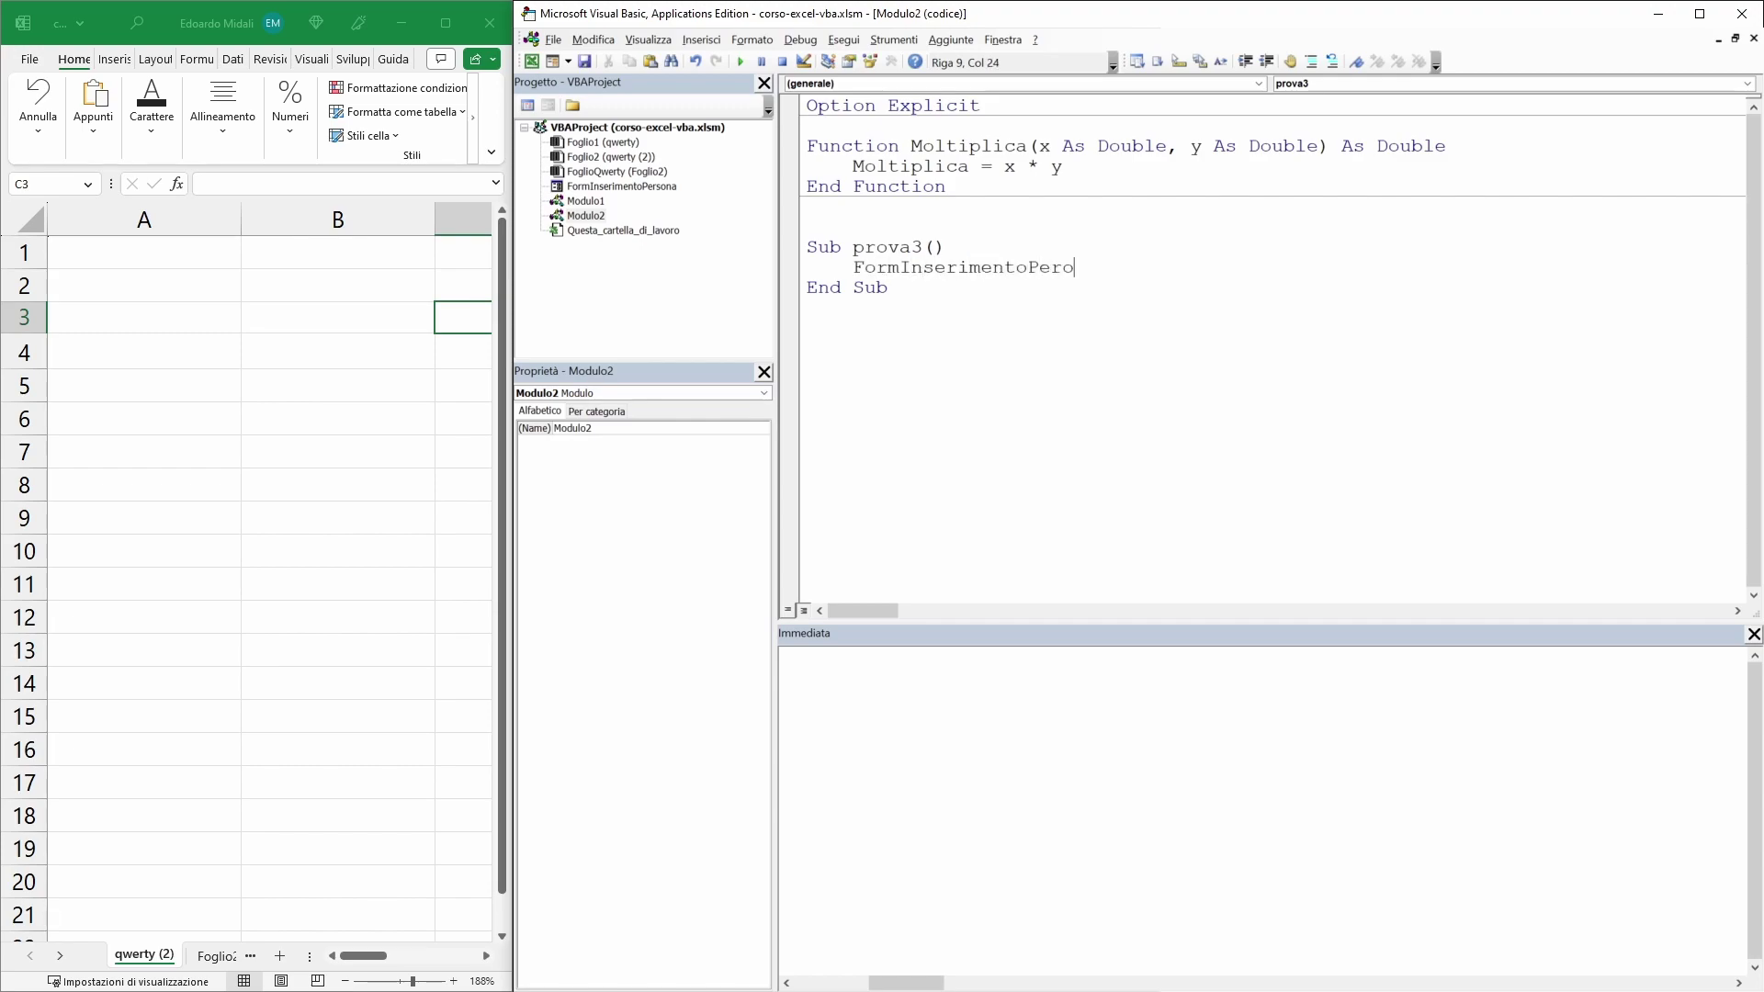
key(BackSpace)
text(sona.S)
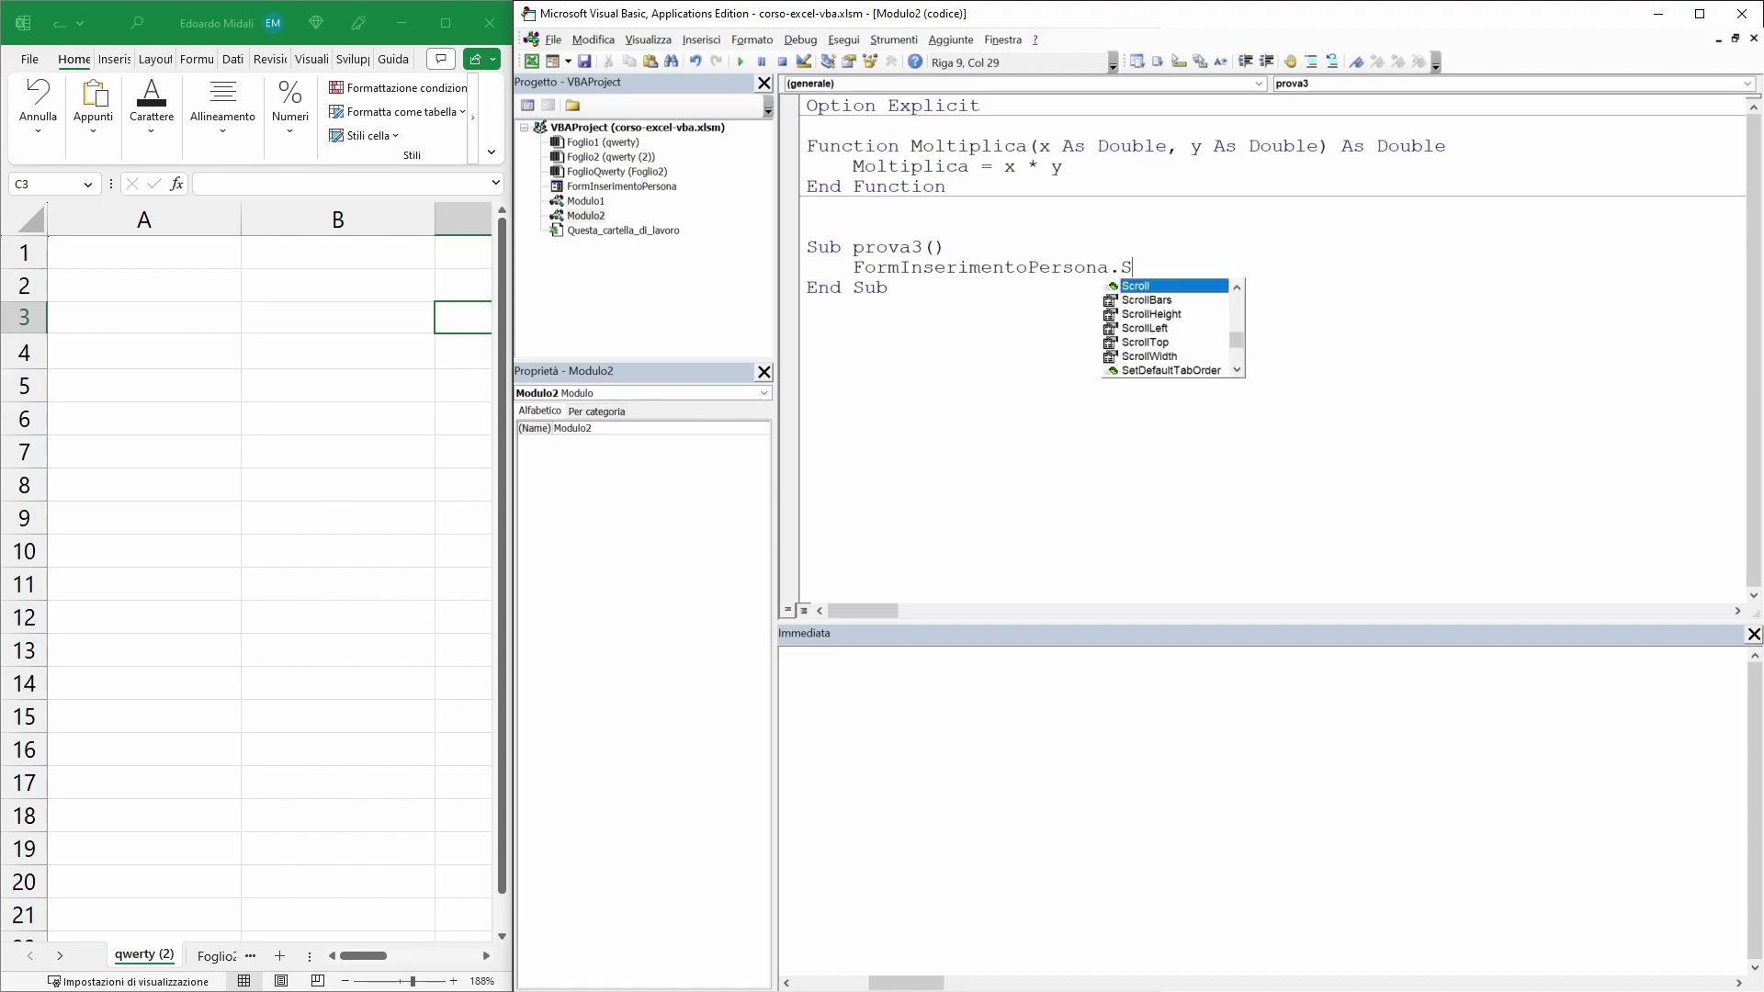
text(how)
click(946, 247)
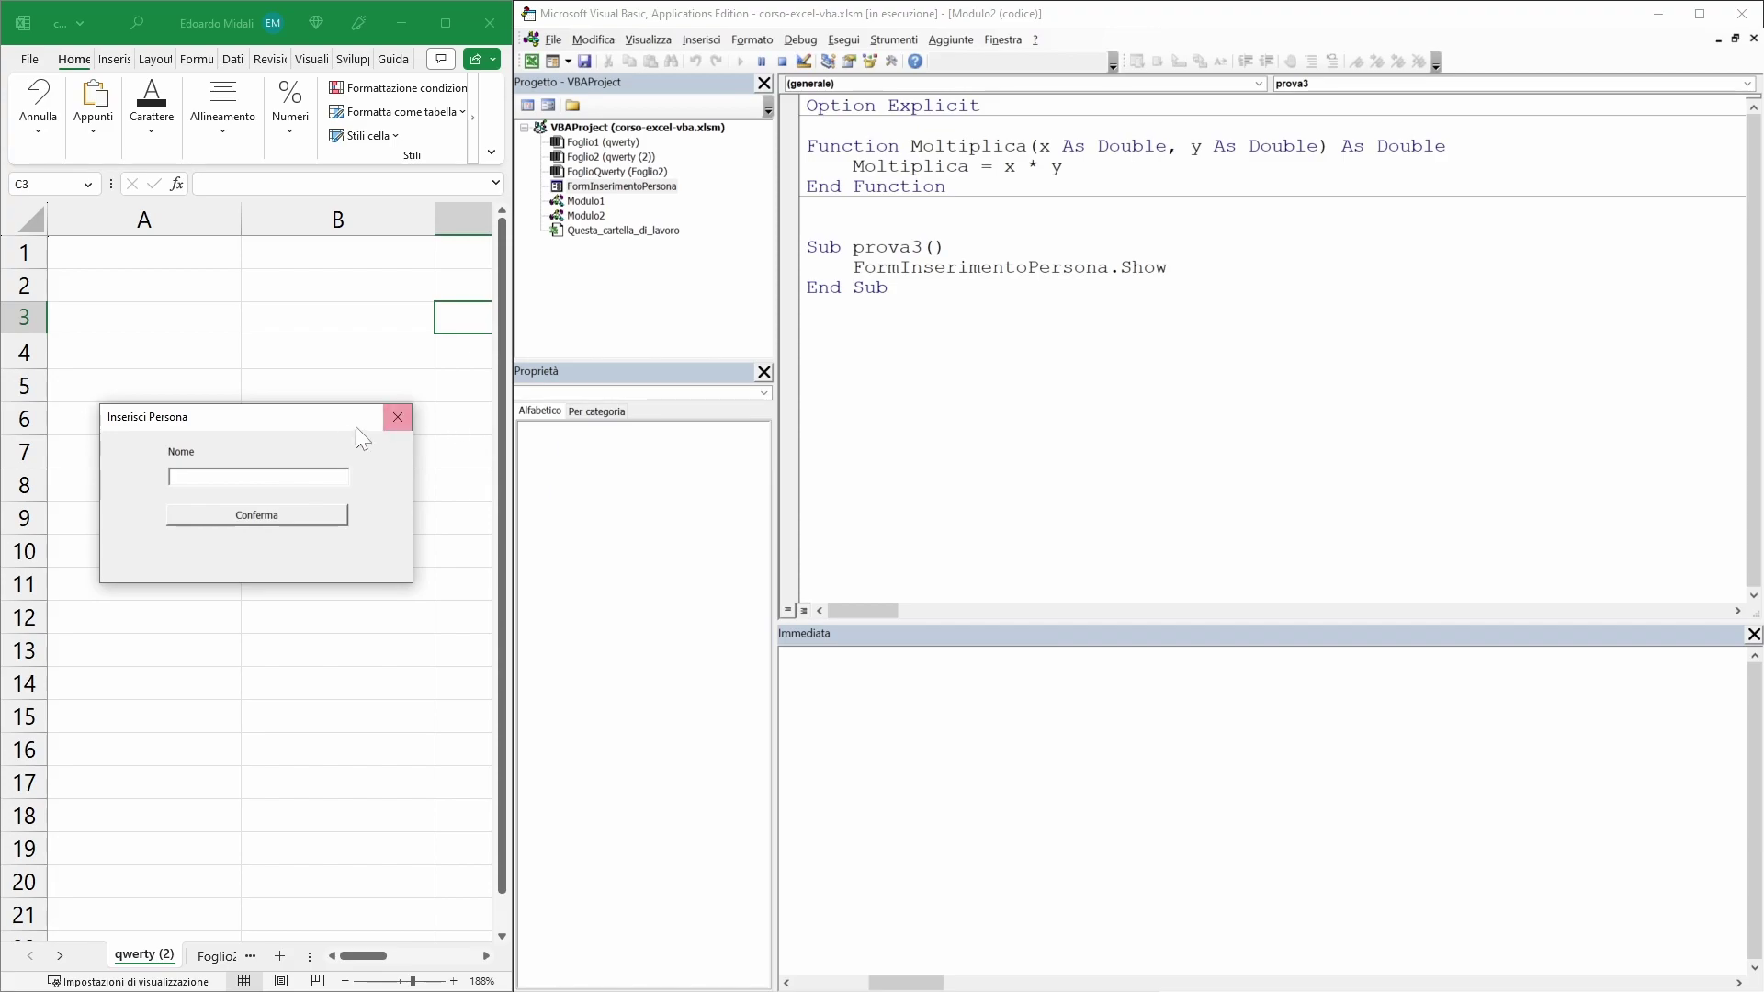
- Press Conferma on the running form, then close it
drag(355, 418, 376, 374)
click(260, 480)
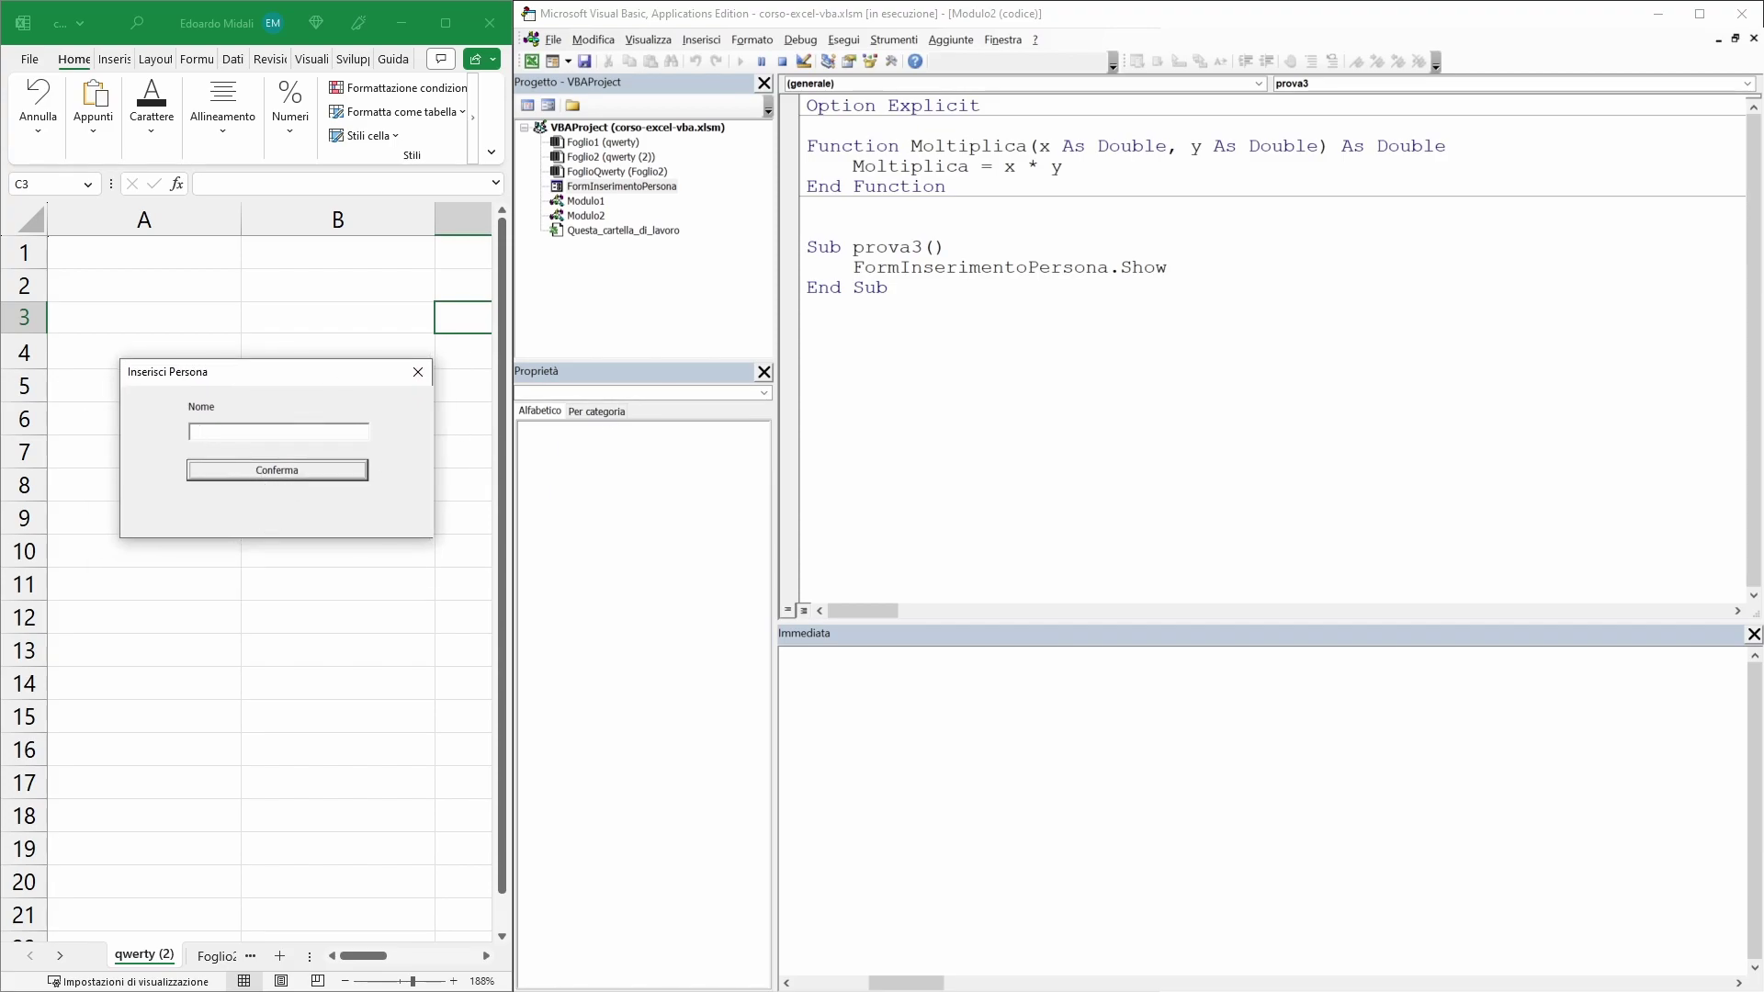
click(417, 372)
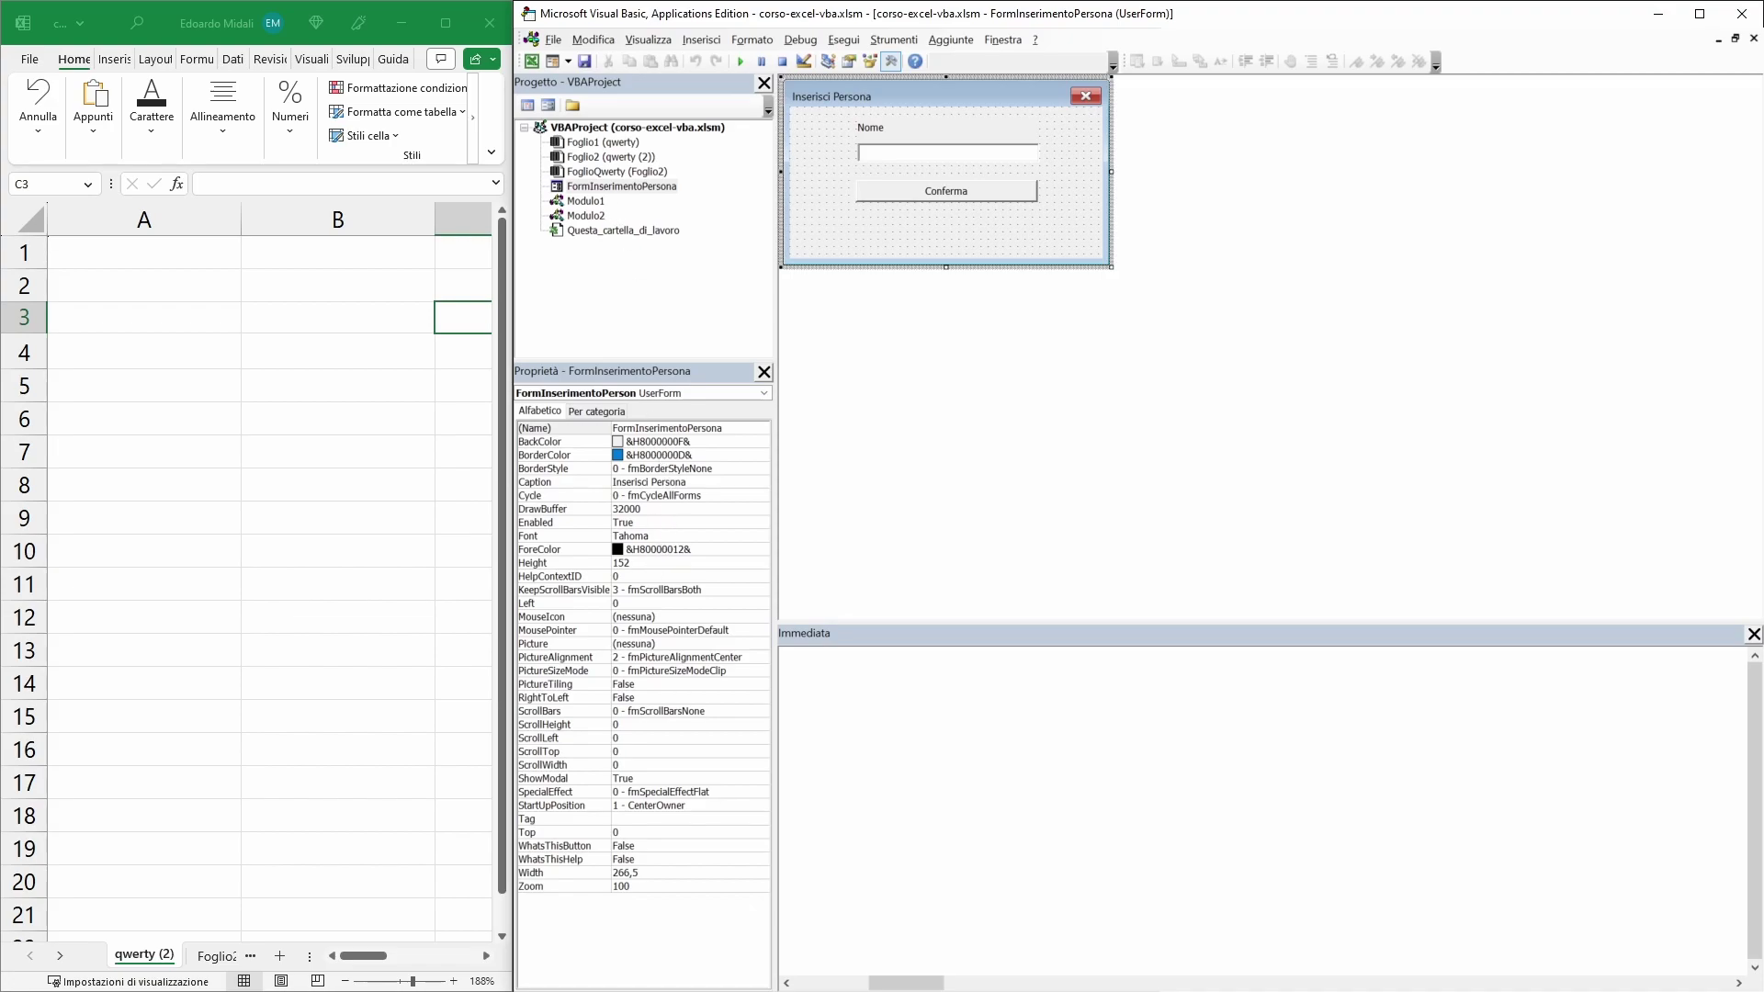
- Reopen Modulo2 and check the FormInserimentoPersona.Show line in prova3
click(615, 172)
click(611, 186)
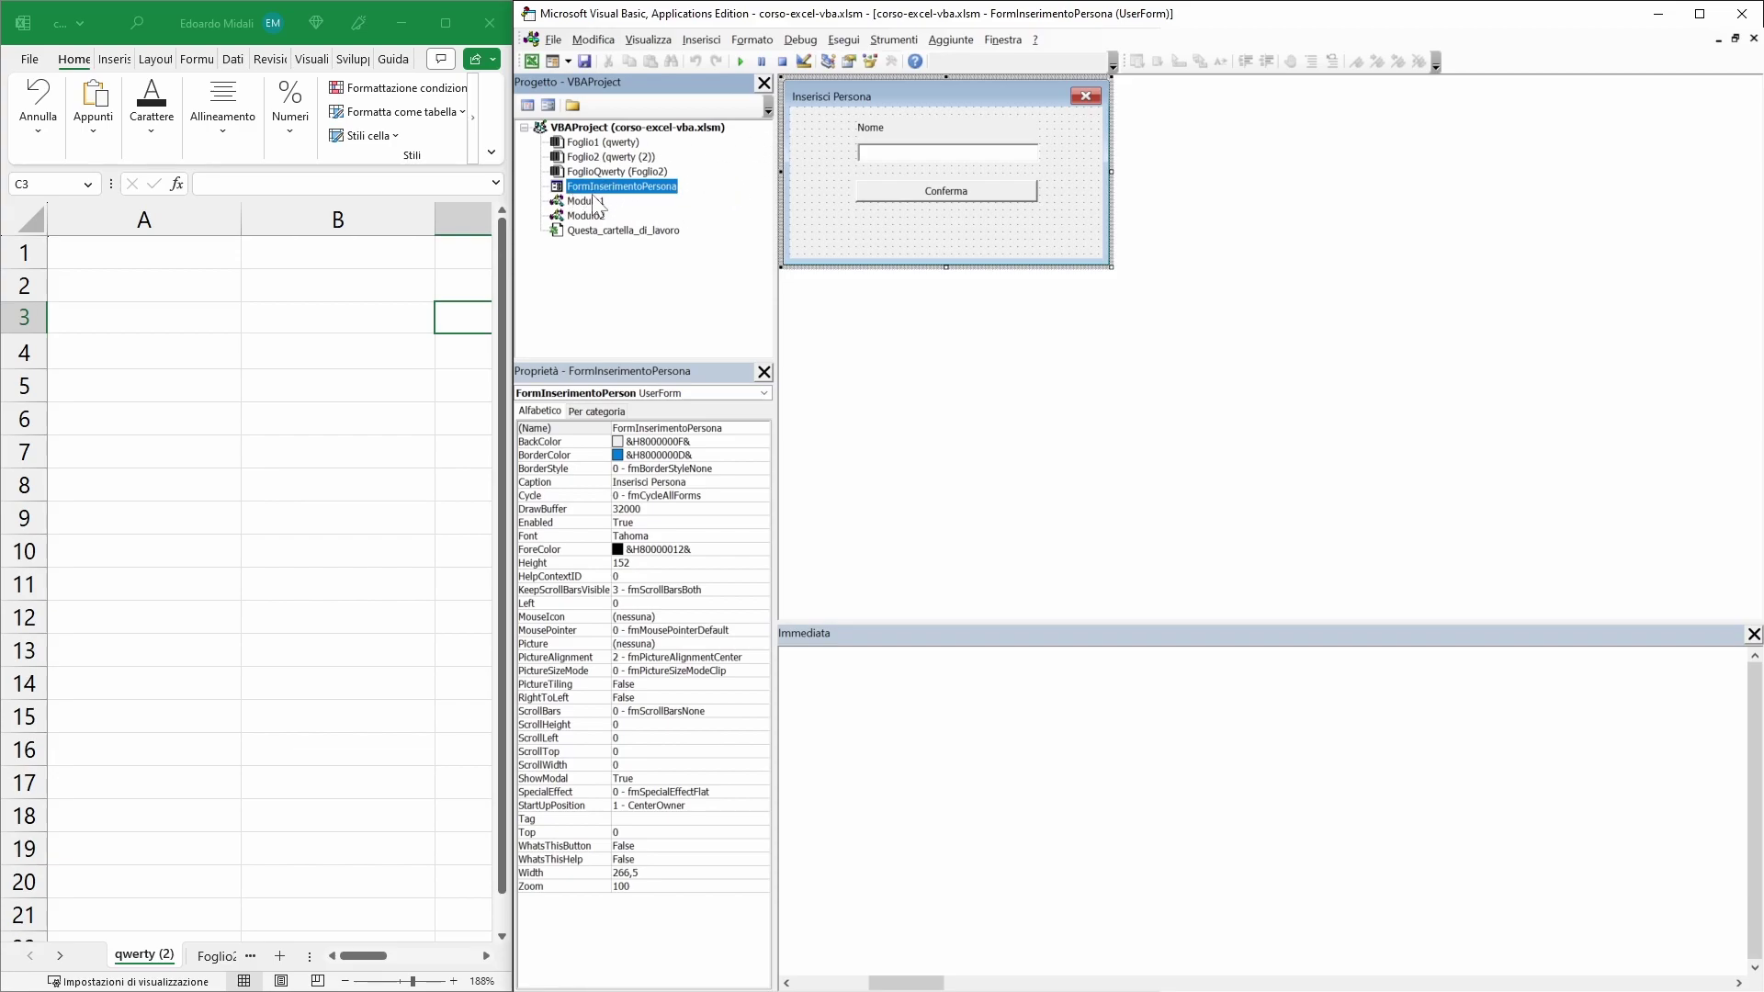
double_click(588, 217)
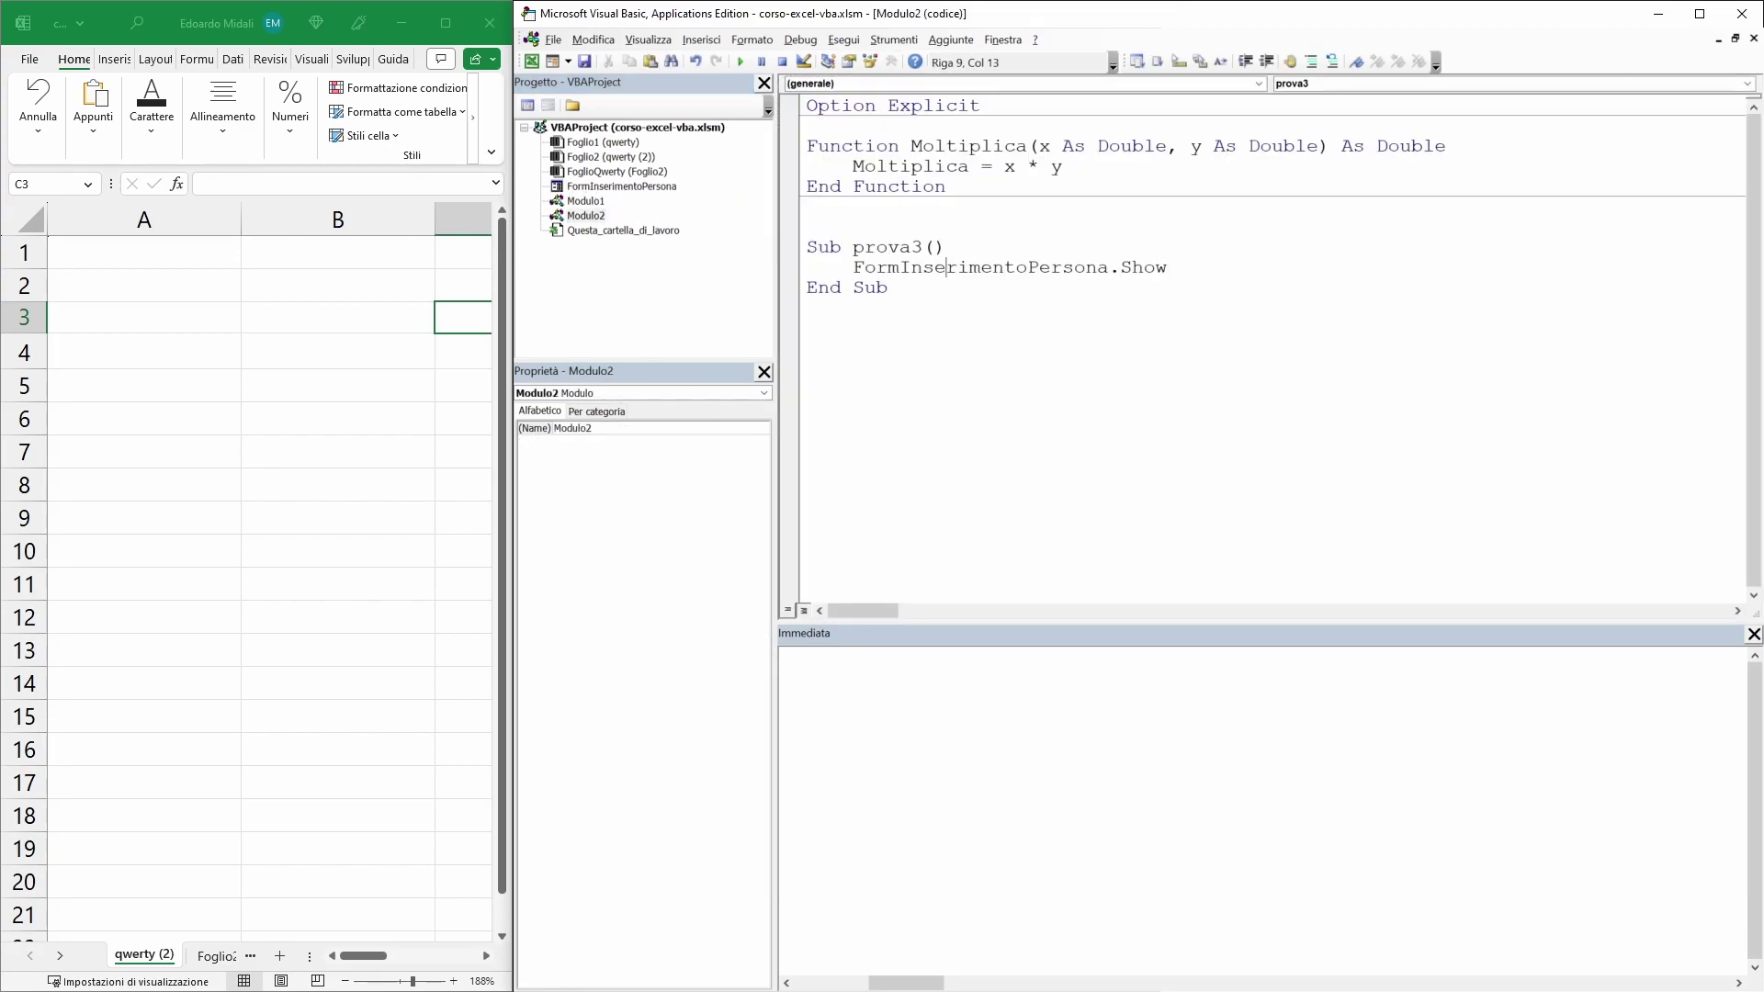
double_click(979, 268)
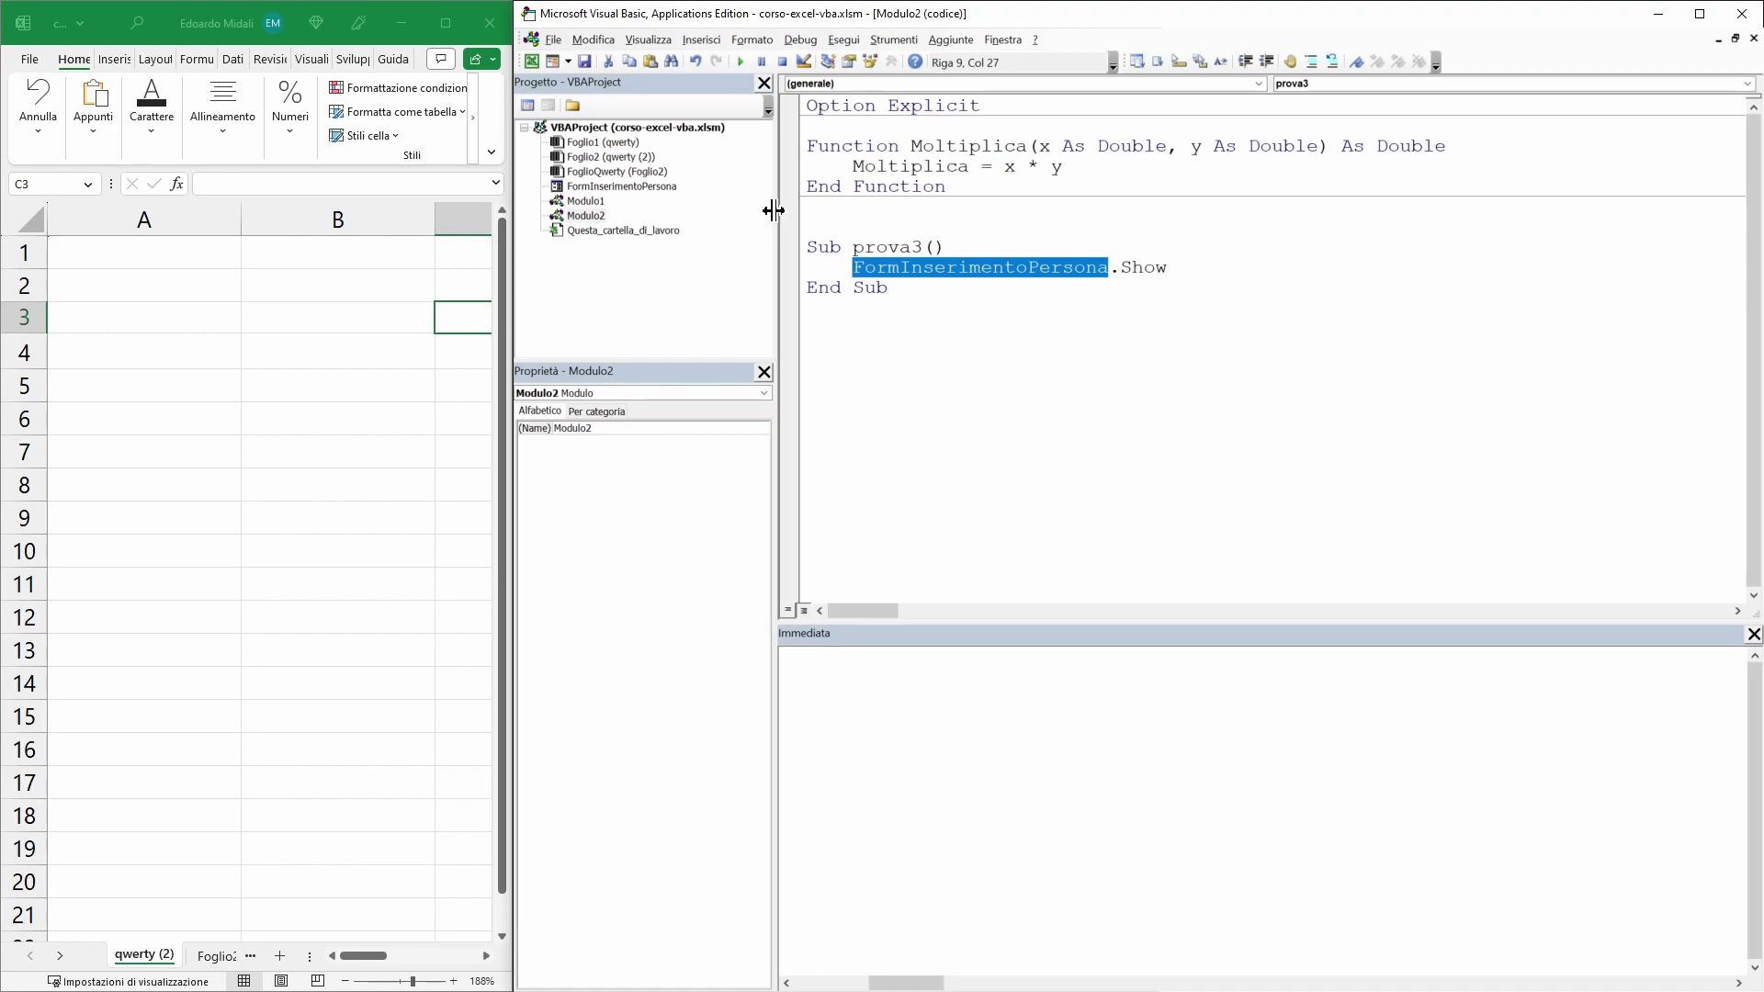
drag(1119, 267, 1166, 267)
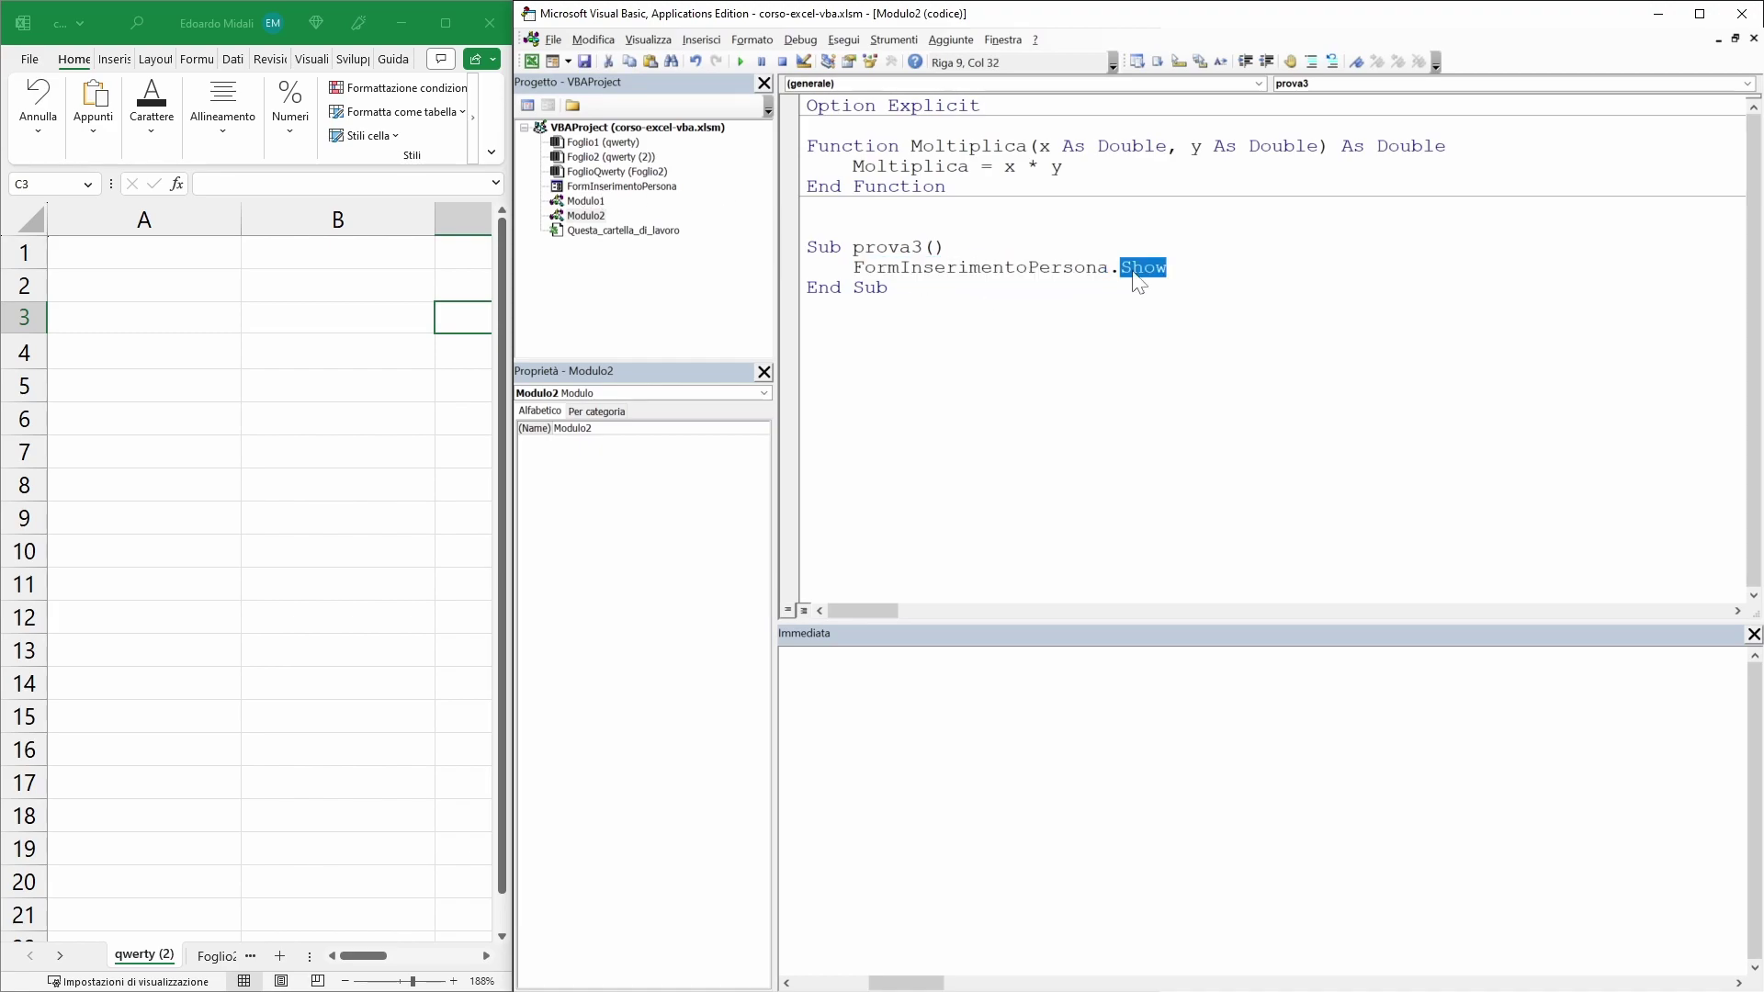
click(1166, 267)
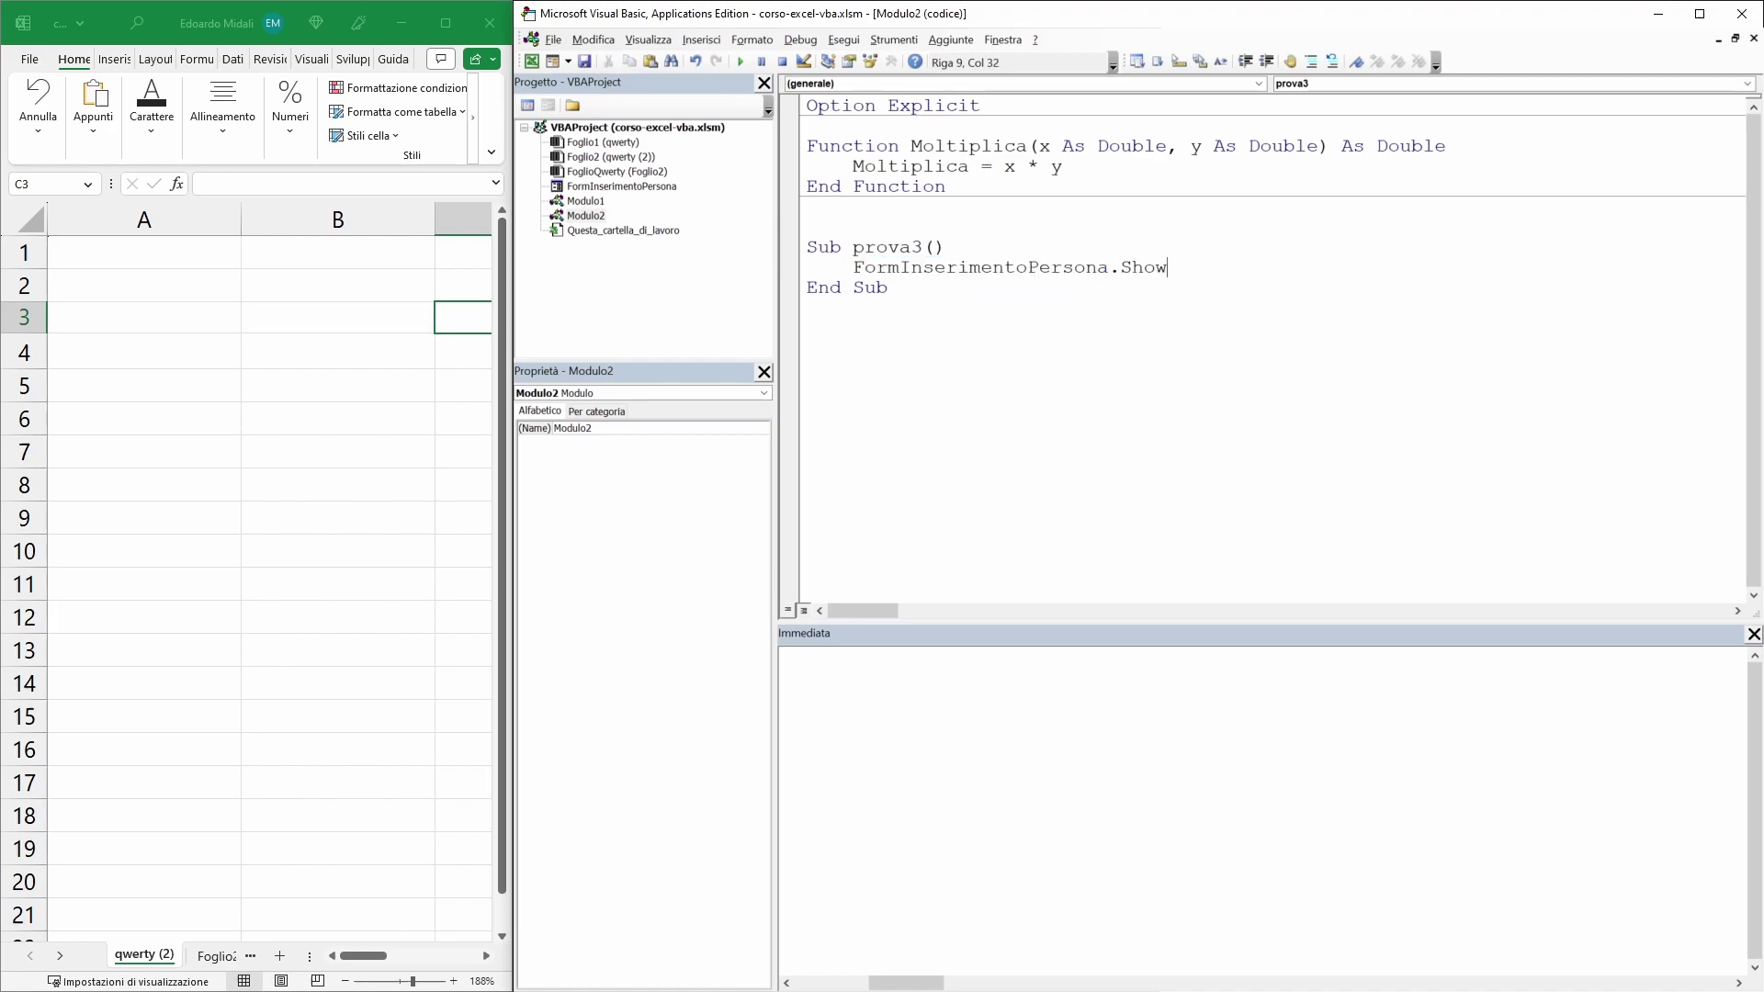
click(335, 295)
drag(853, 267, 888, 287)
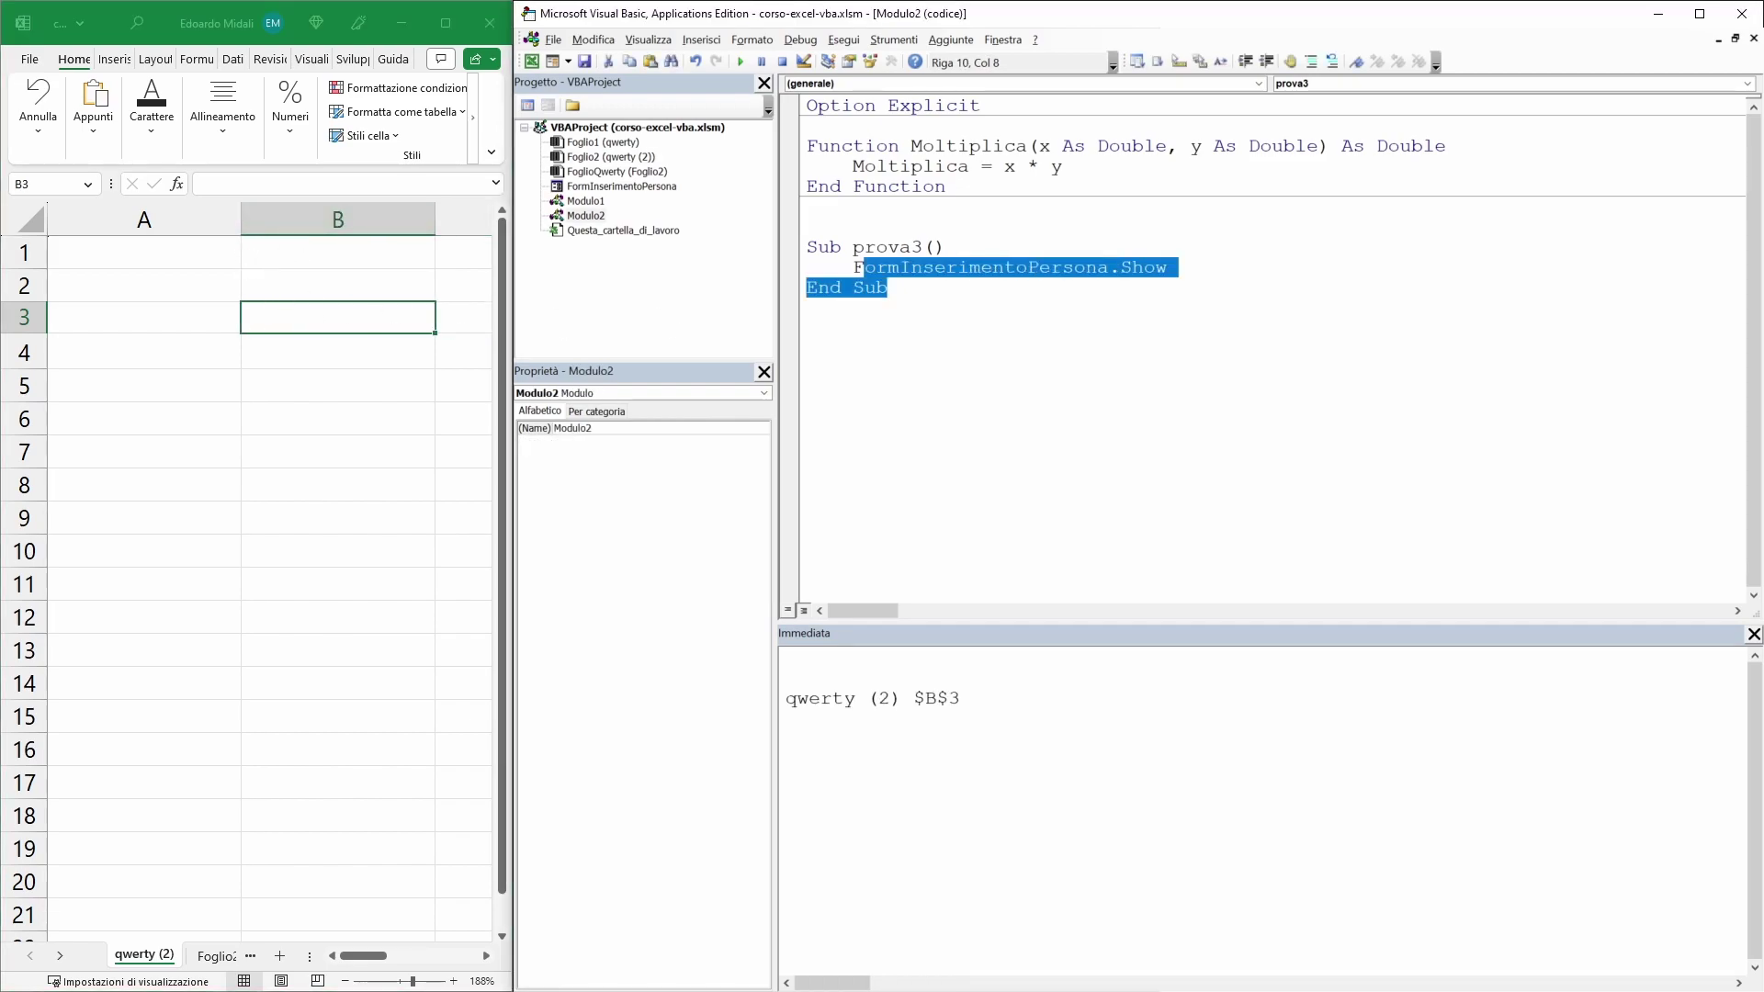
click(1166, 268)
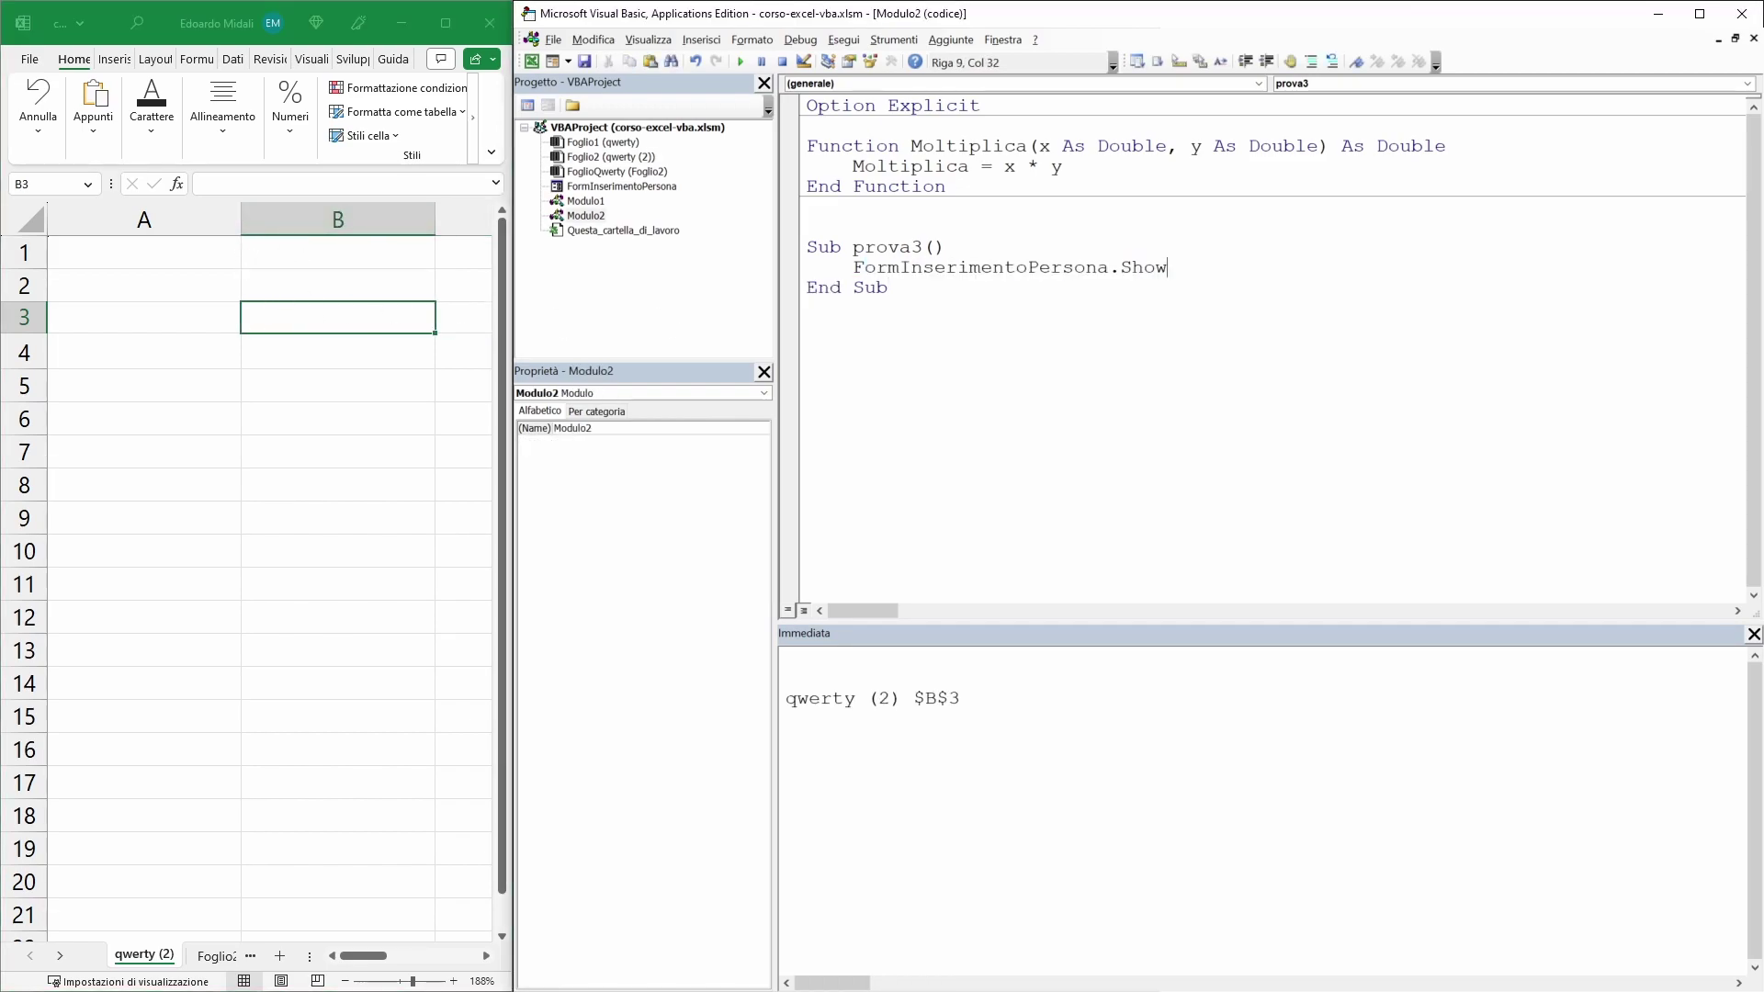
- Empty the Immediate window with Ctrl+A and Delete, then return to the Modulo2 code
key(ctrl+g)
key(ctrl+a)
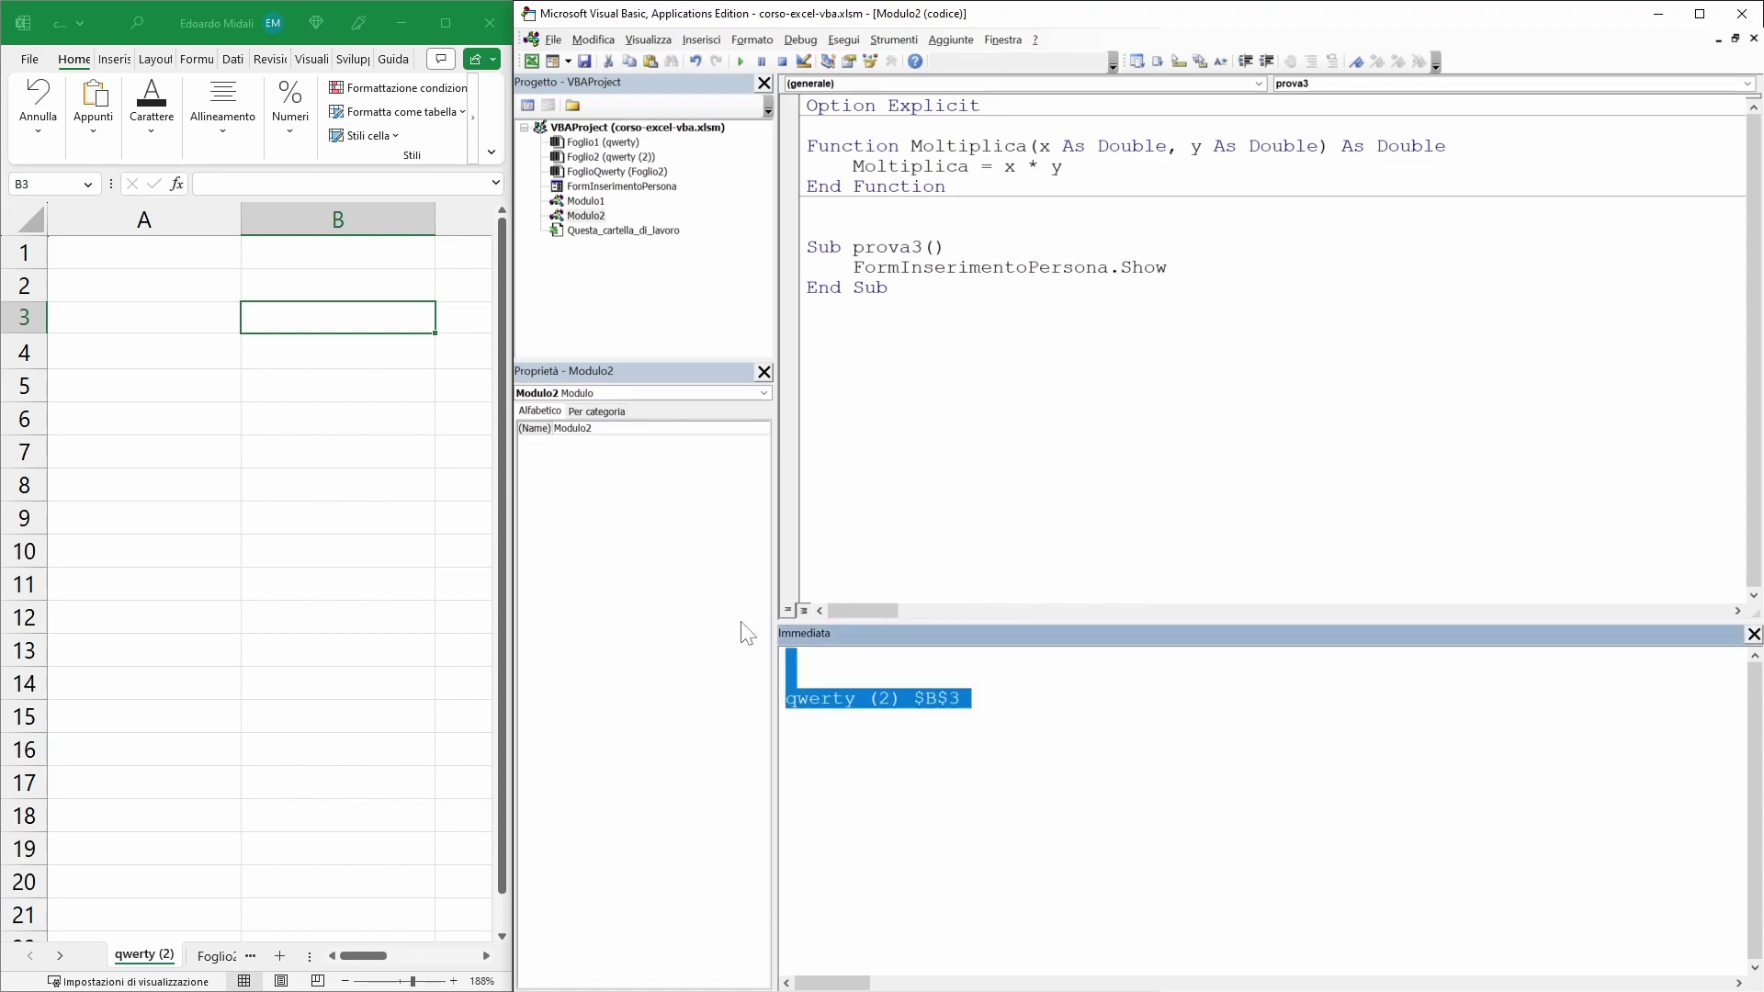
key(Delete)
key(F7)
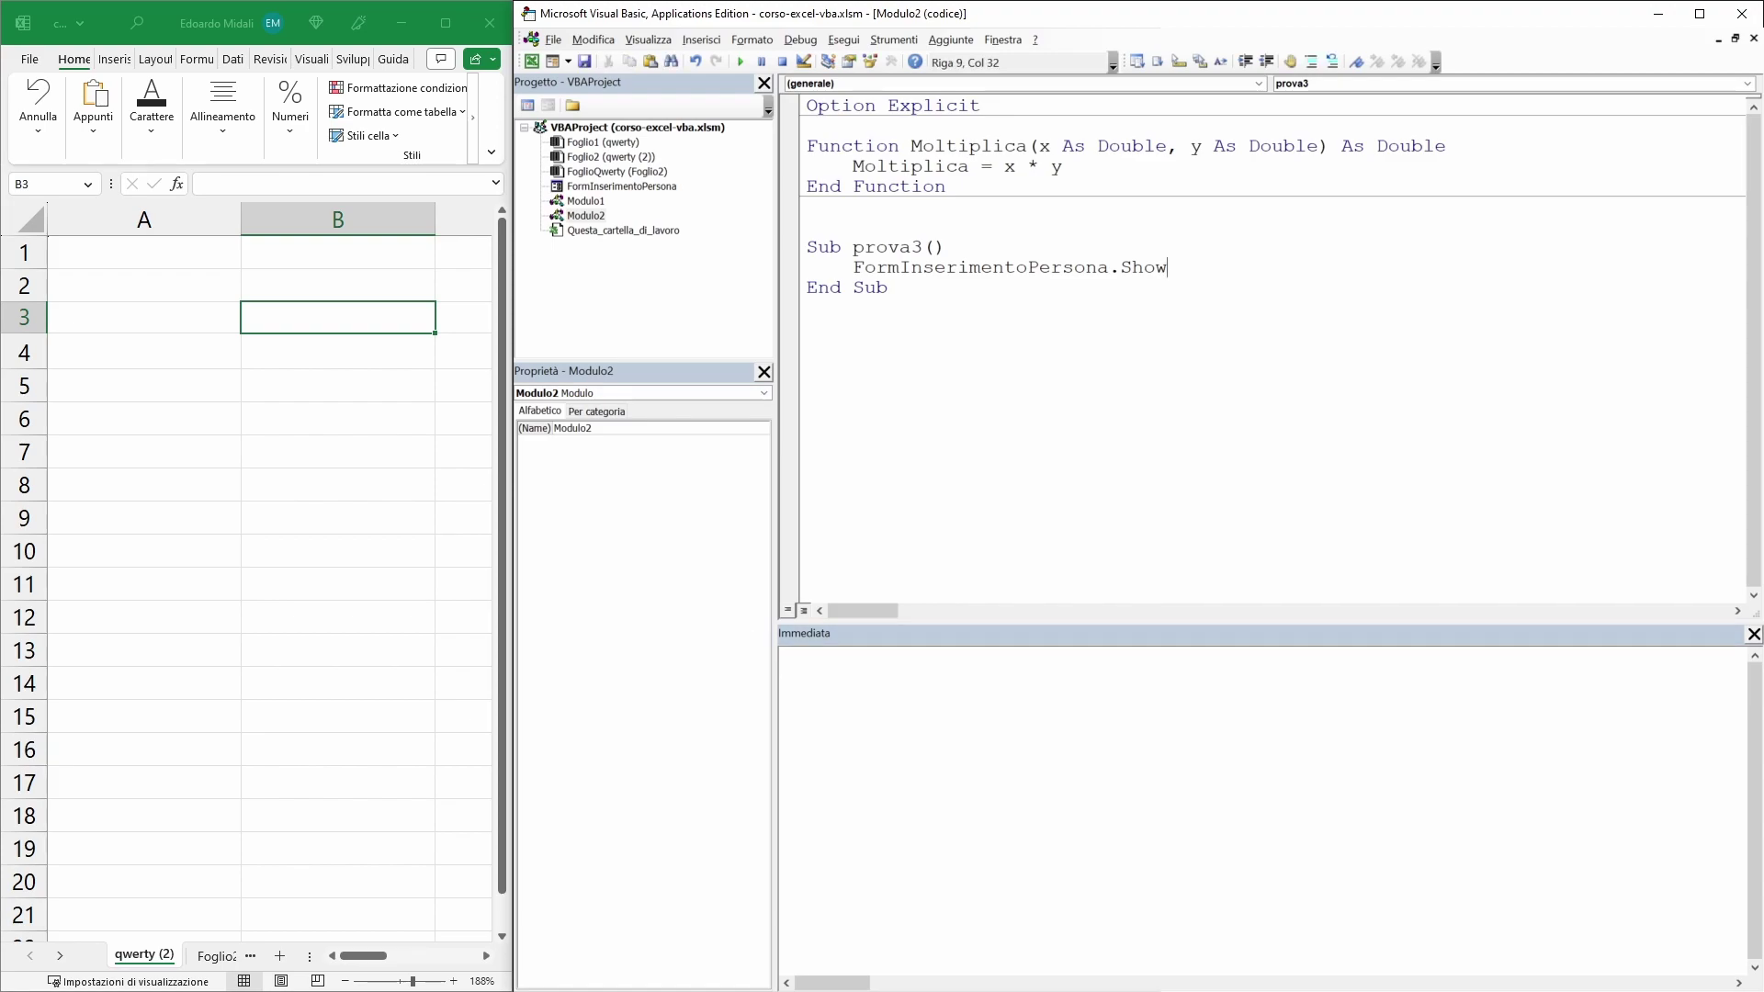
drag(853, 267, 1166, 267)
click(1167, 268)
- Open FormInserimentoPersona in the form designer, briefly visiting its Label1_Click code
double_click(652, 188)
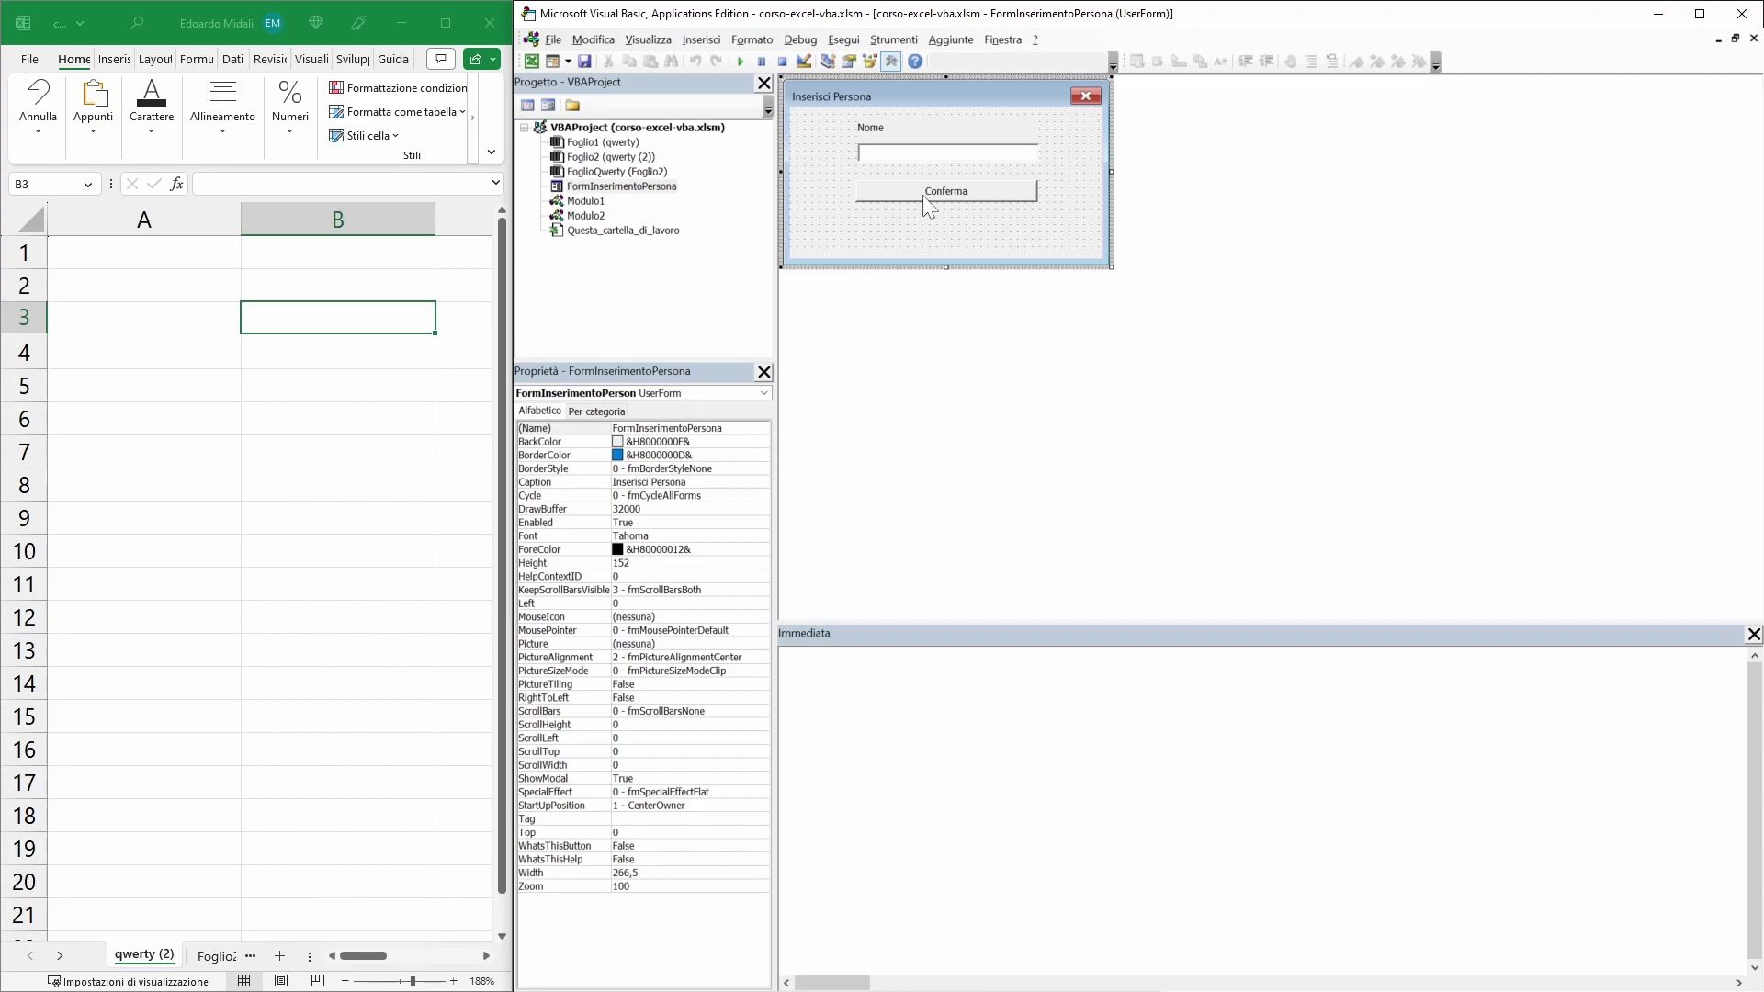
double_click(920, 152)
click(923, 146)
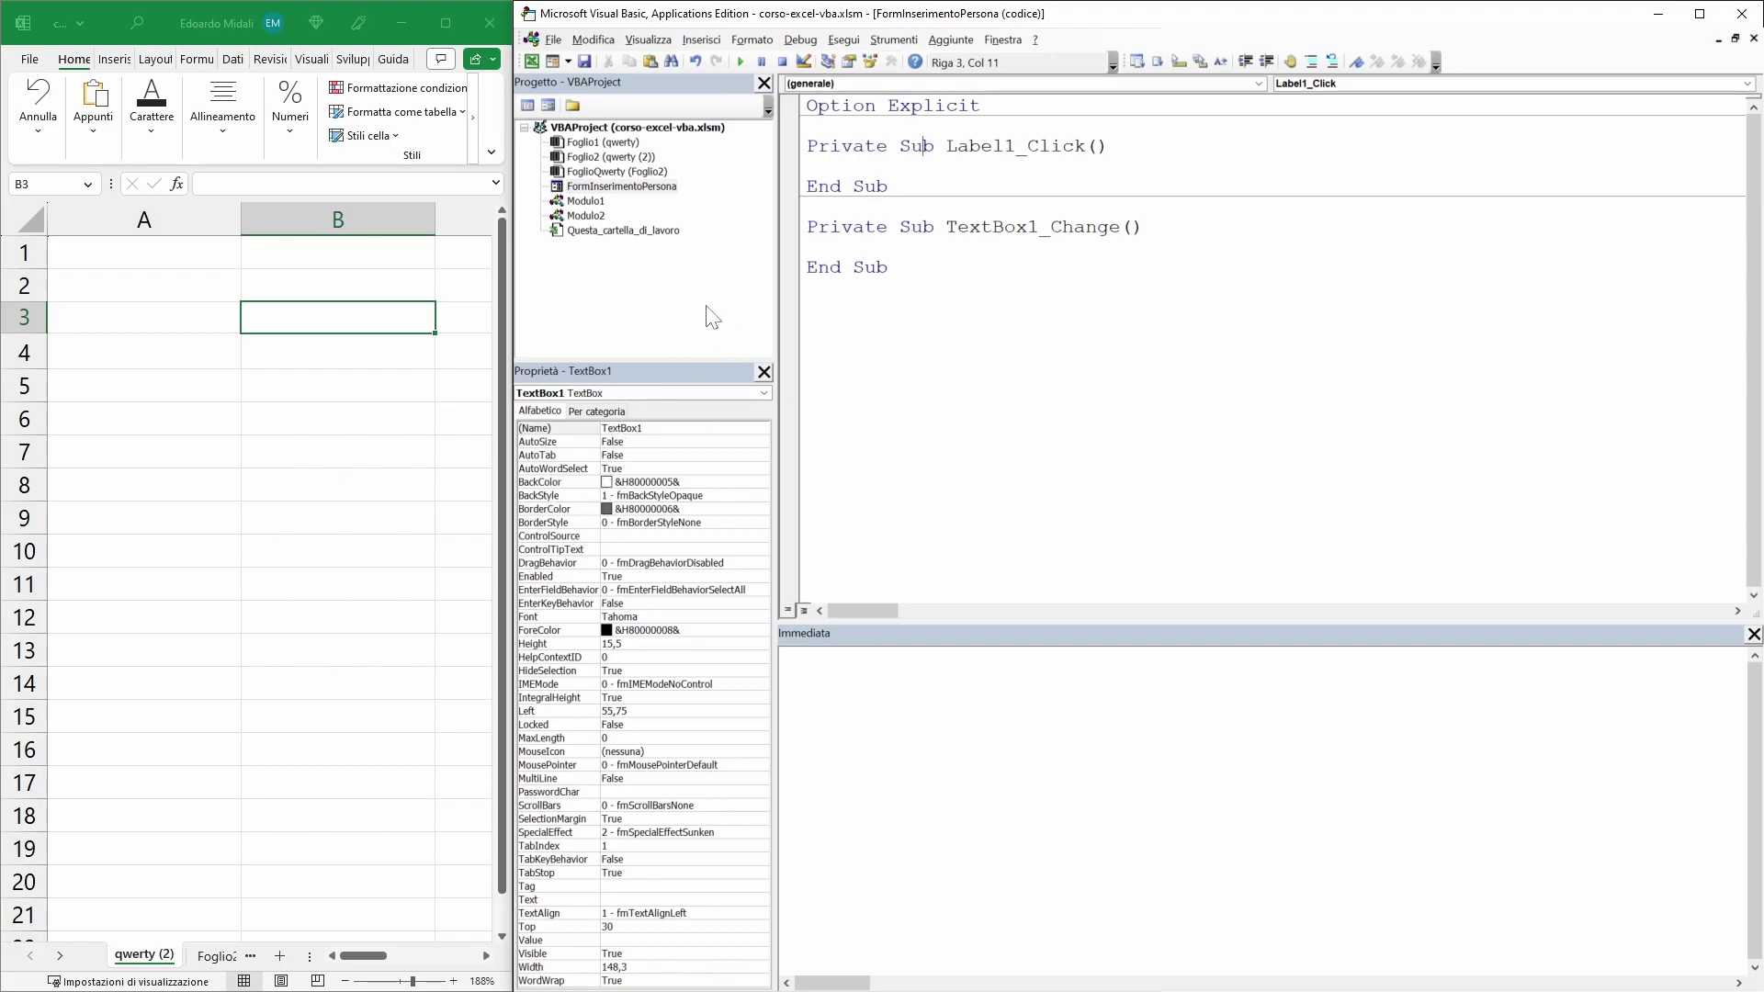
click(654, 188)
double_click(653, 188)
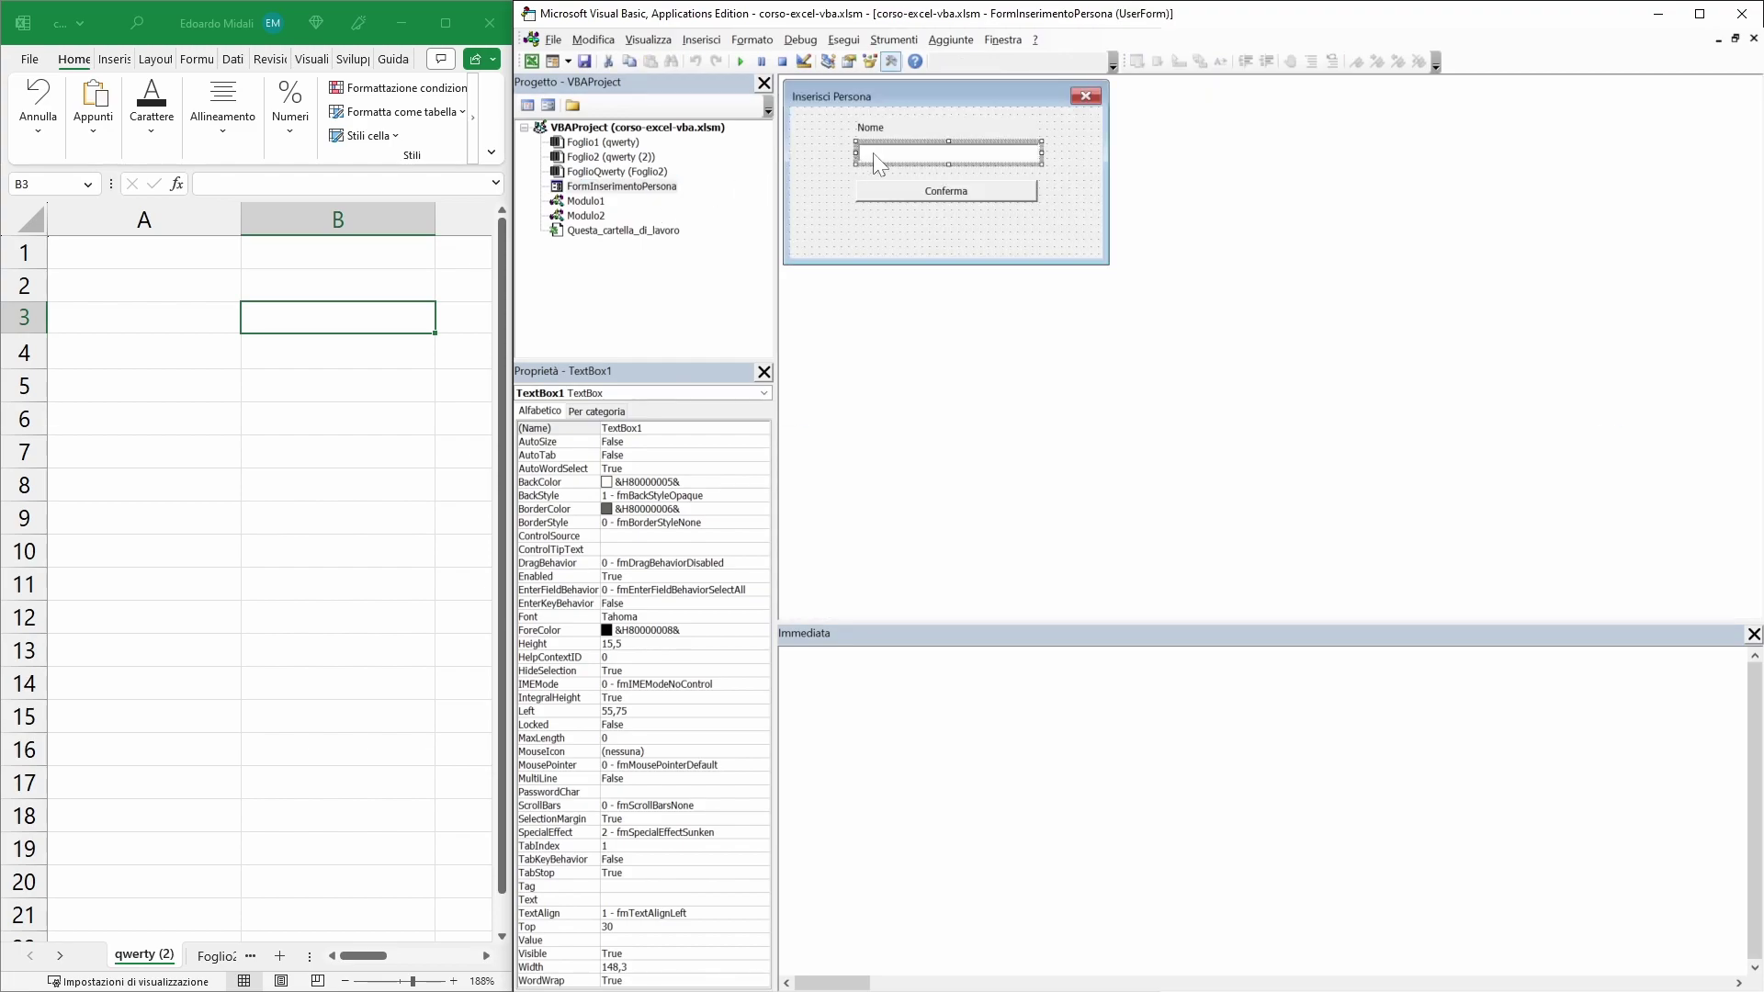
- Rename the label, text box and Conferma button to labelNome, inputNome and buttonInvia
click(871, 152)
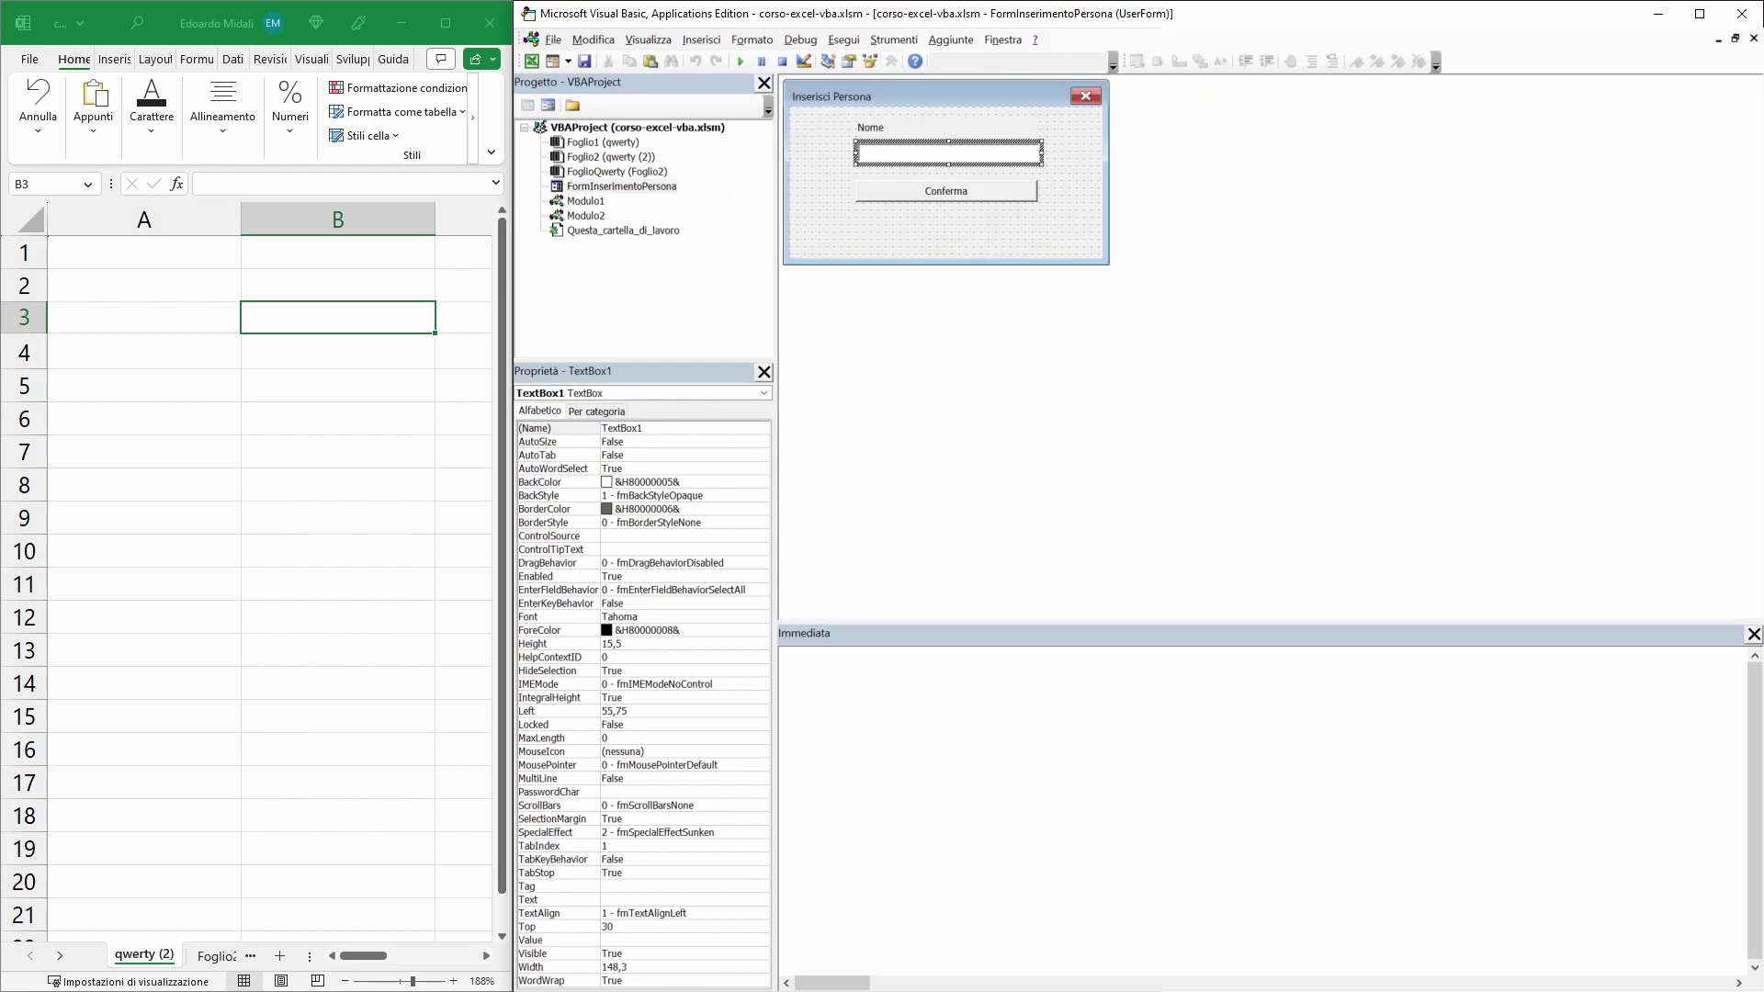
click(921, 131)
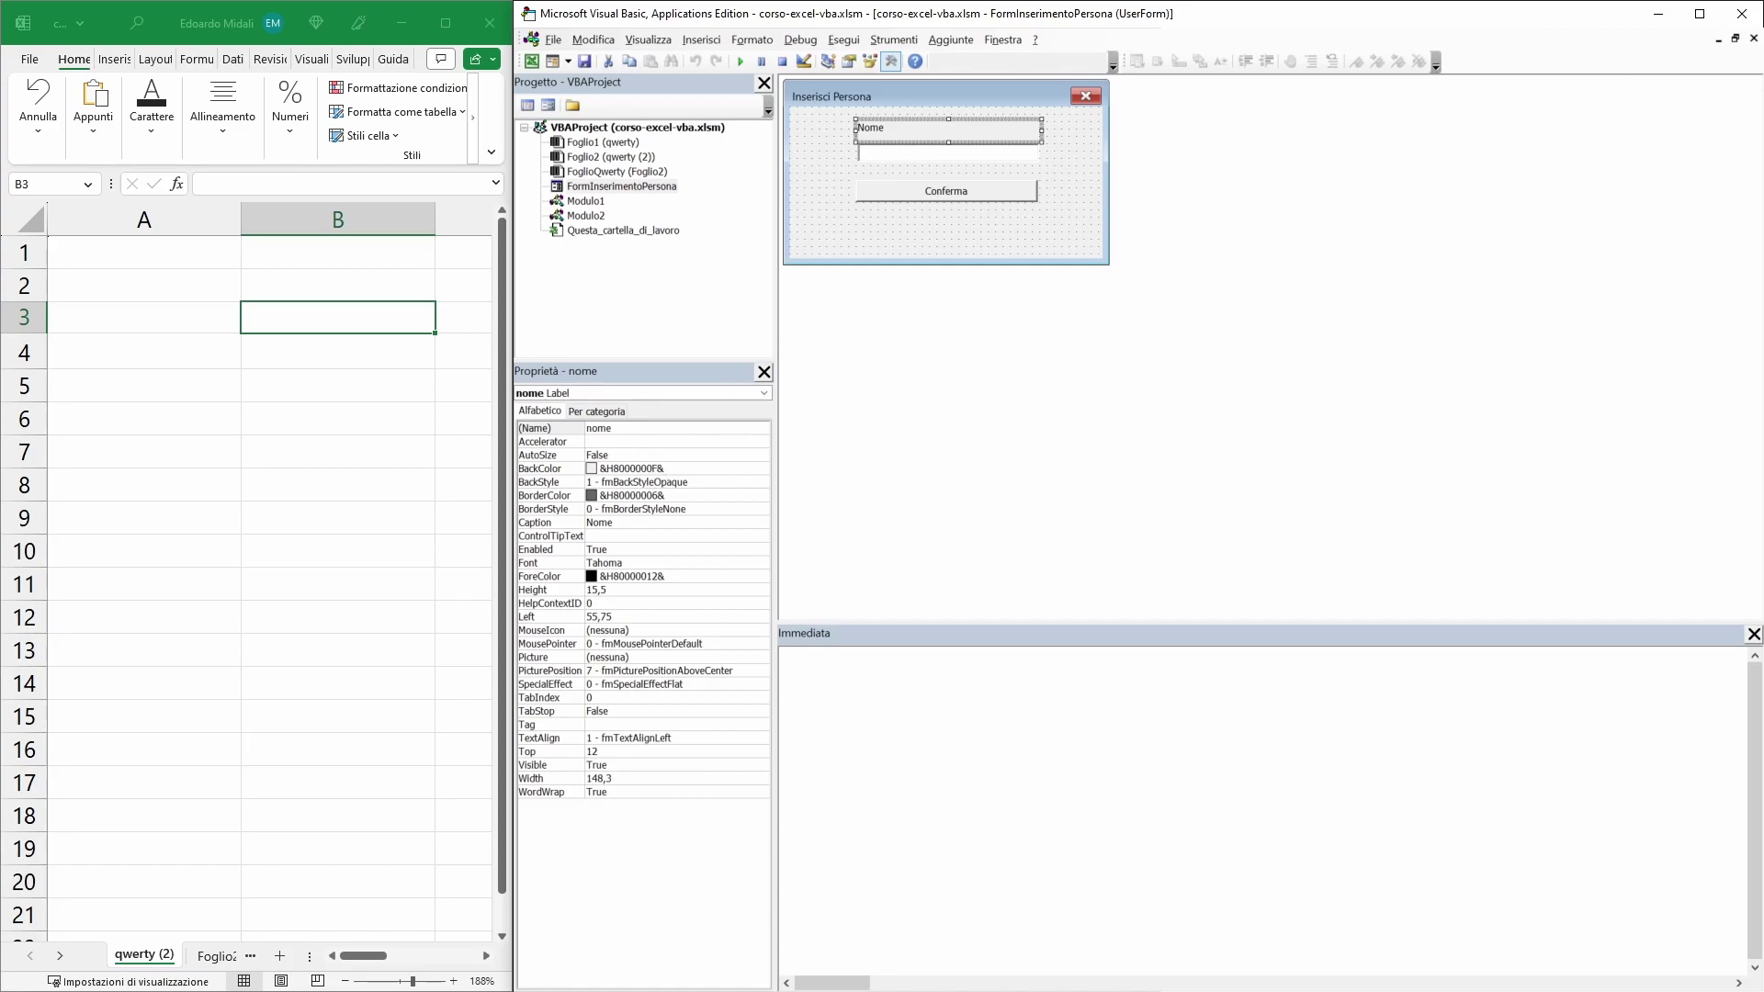
click(643, 429)
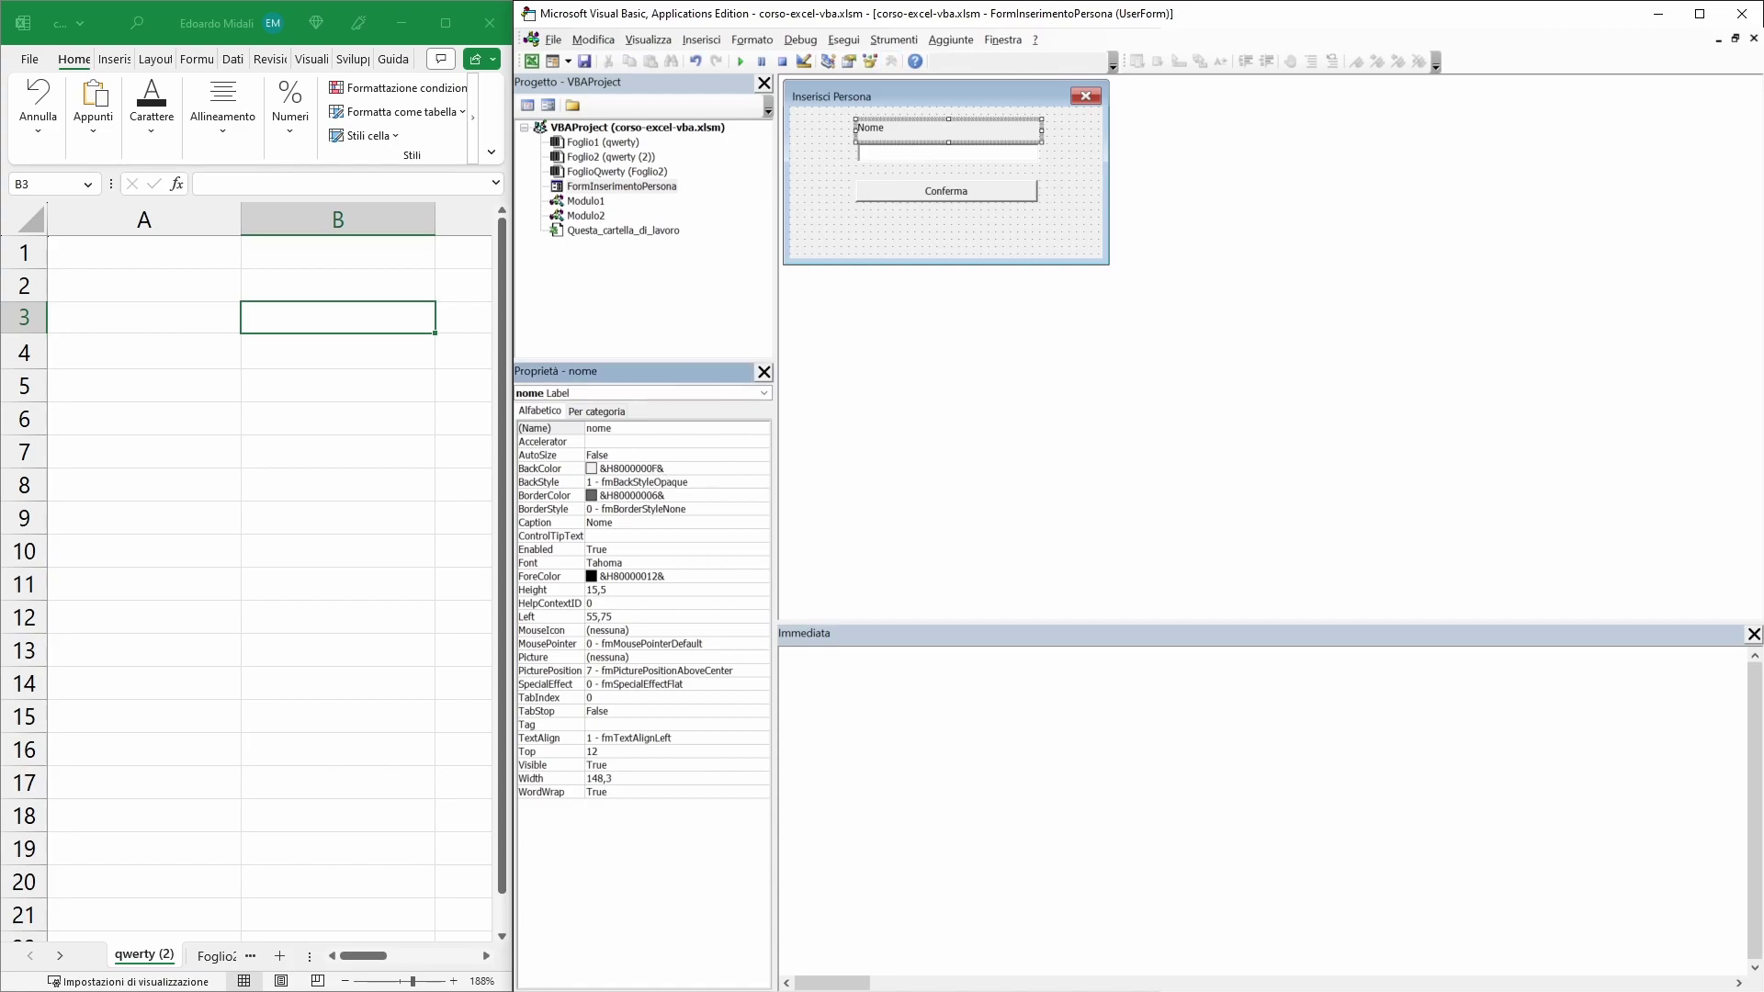
key(BackSpace)
key(BackSpace)
key(BackSpace)
key(BackSpace)
text(labelNome)
click(905, 153)
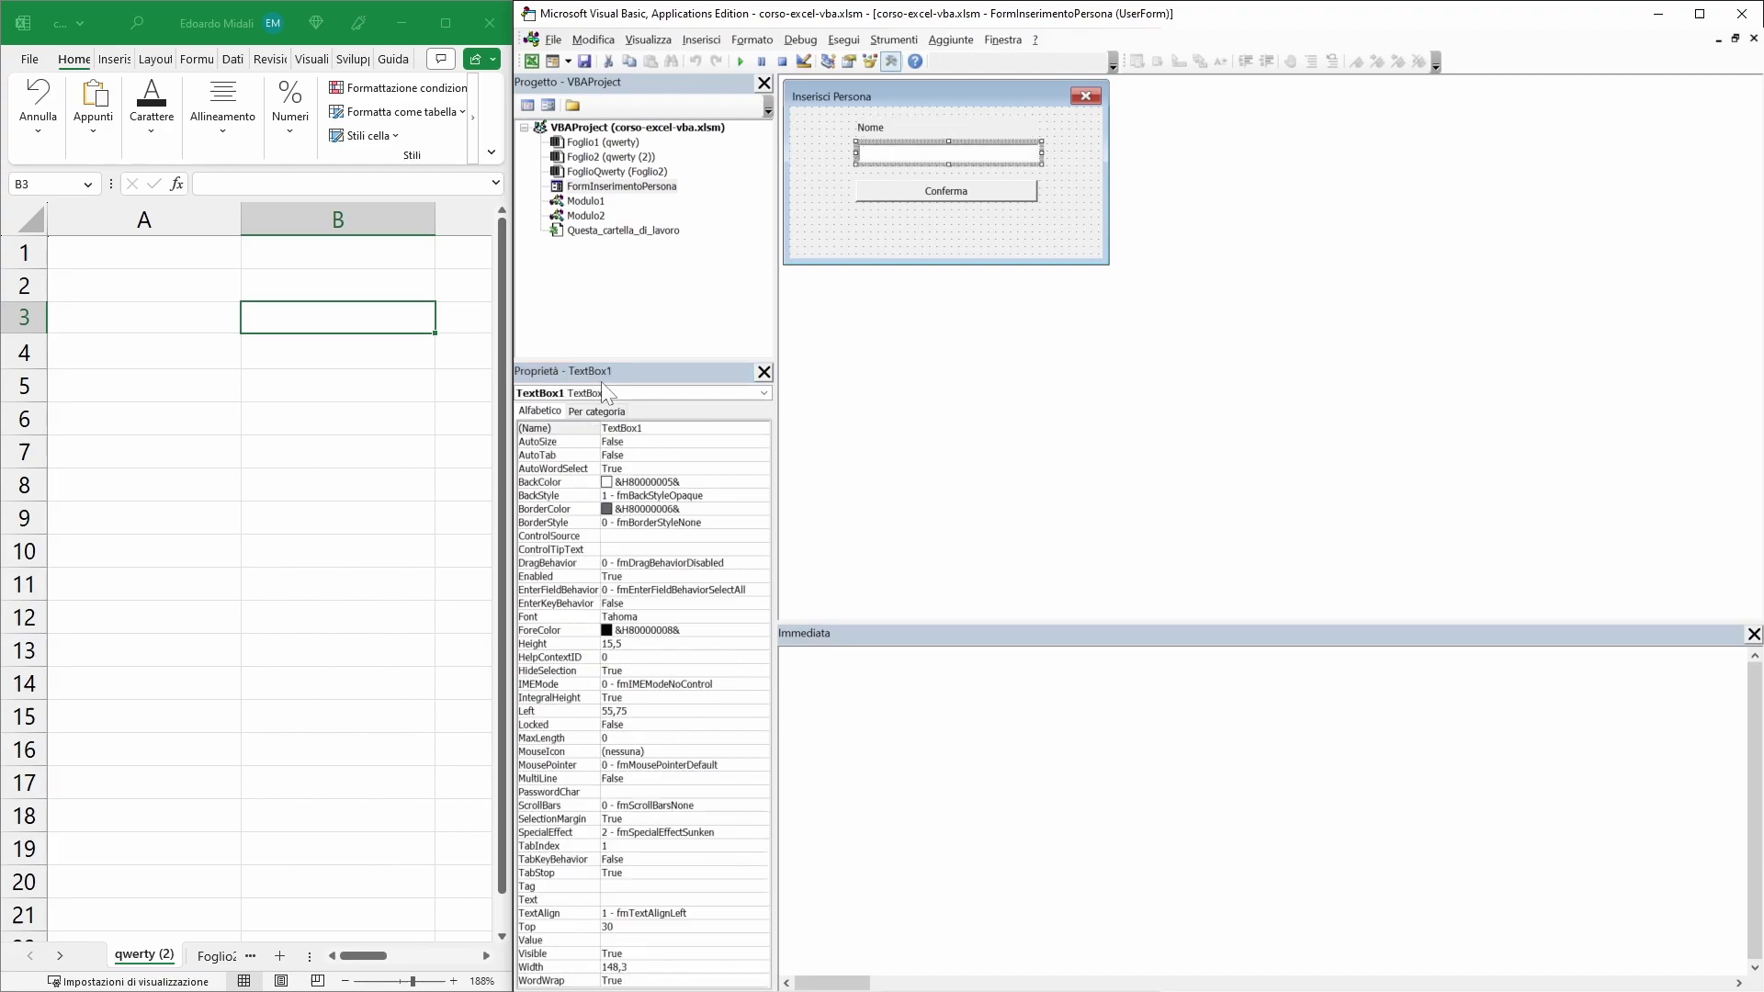
click(621, 428)
text(input)
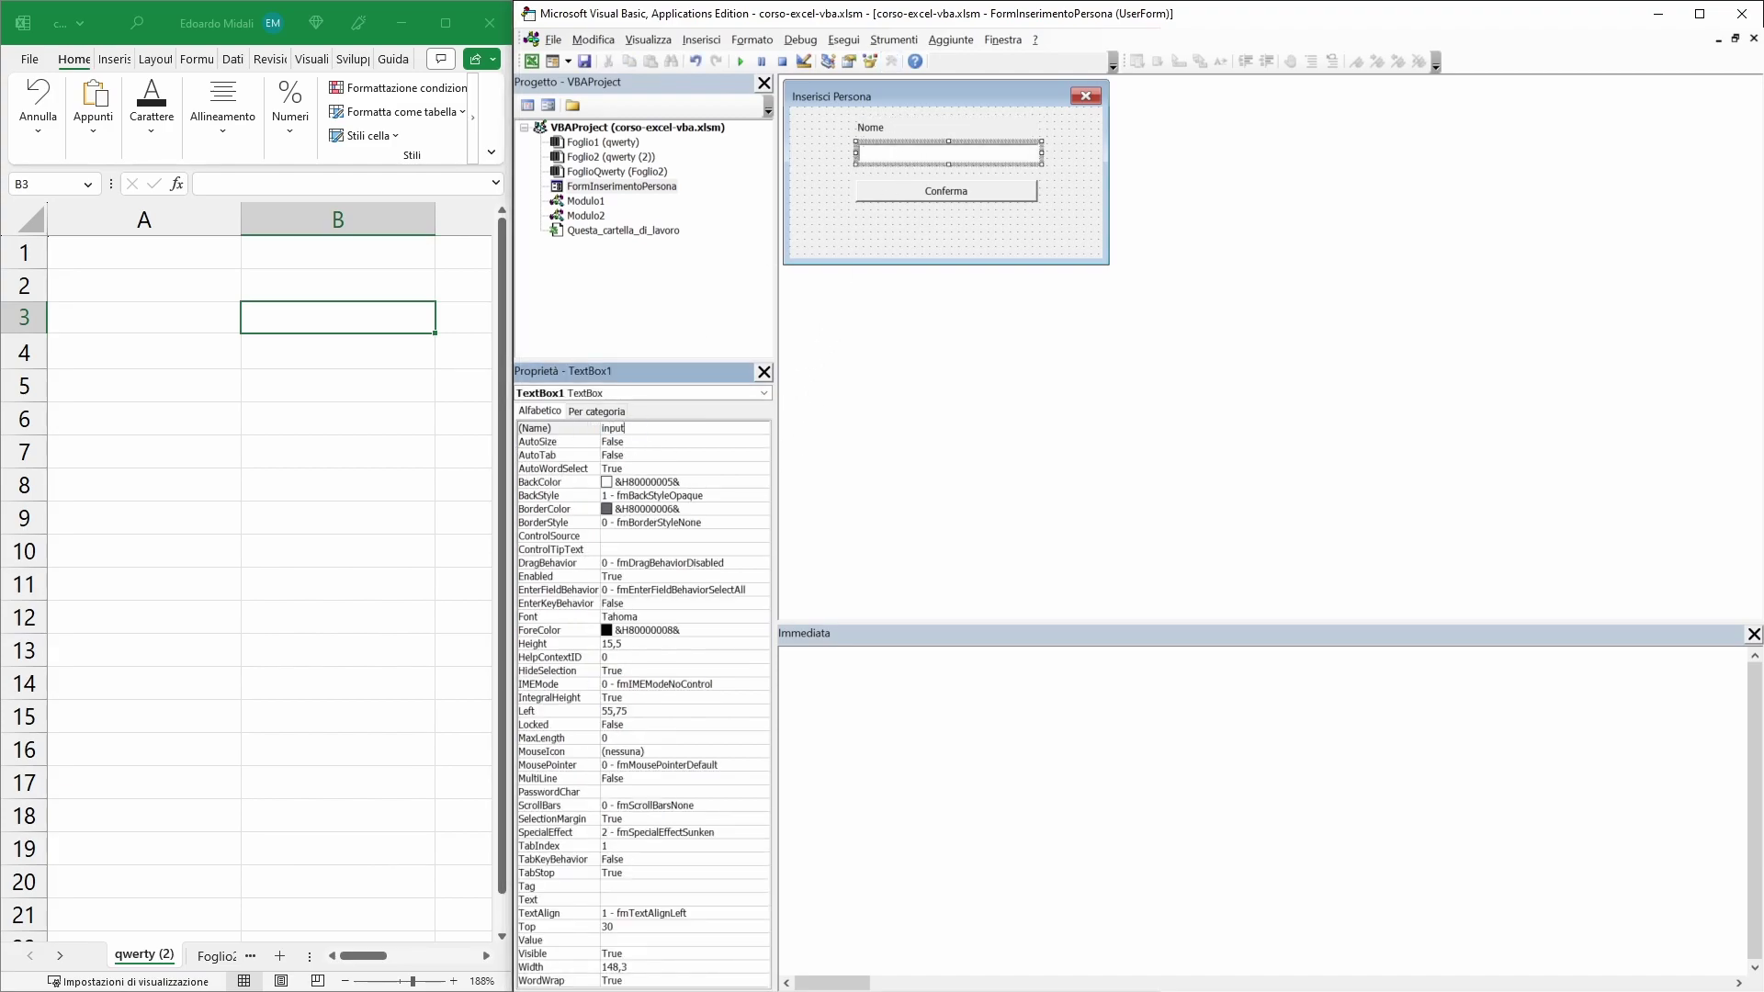
text(Nome)
click(928, 193)
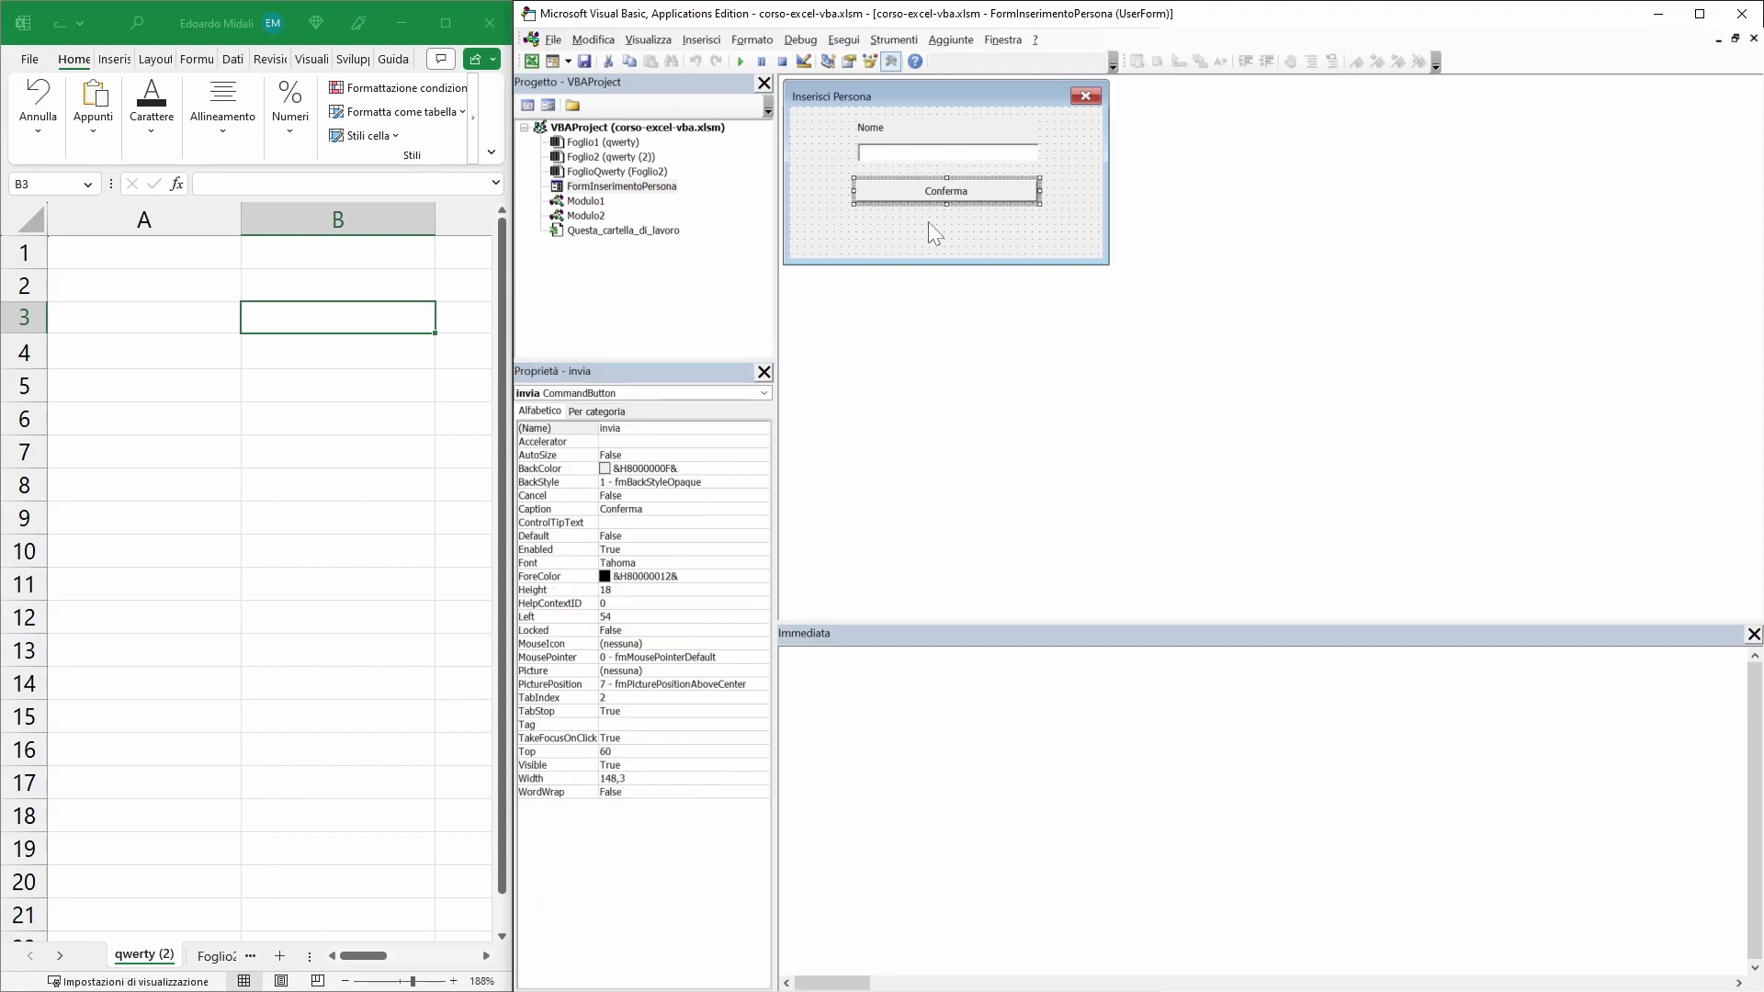
click(610, 428)
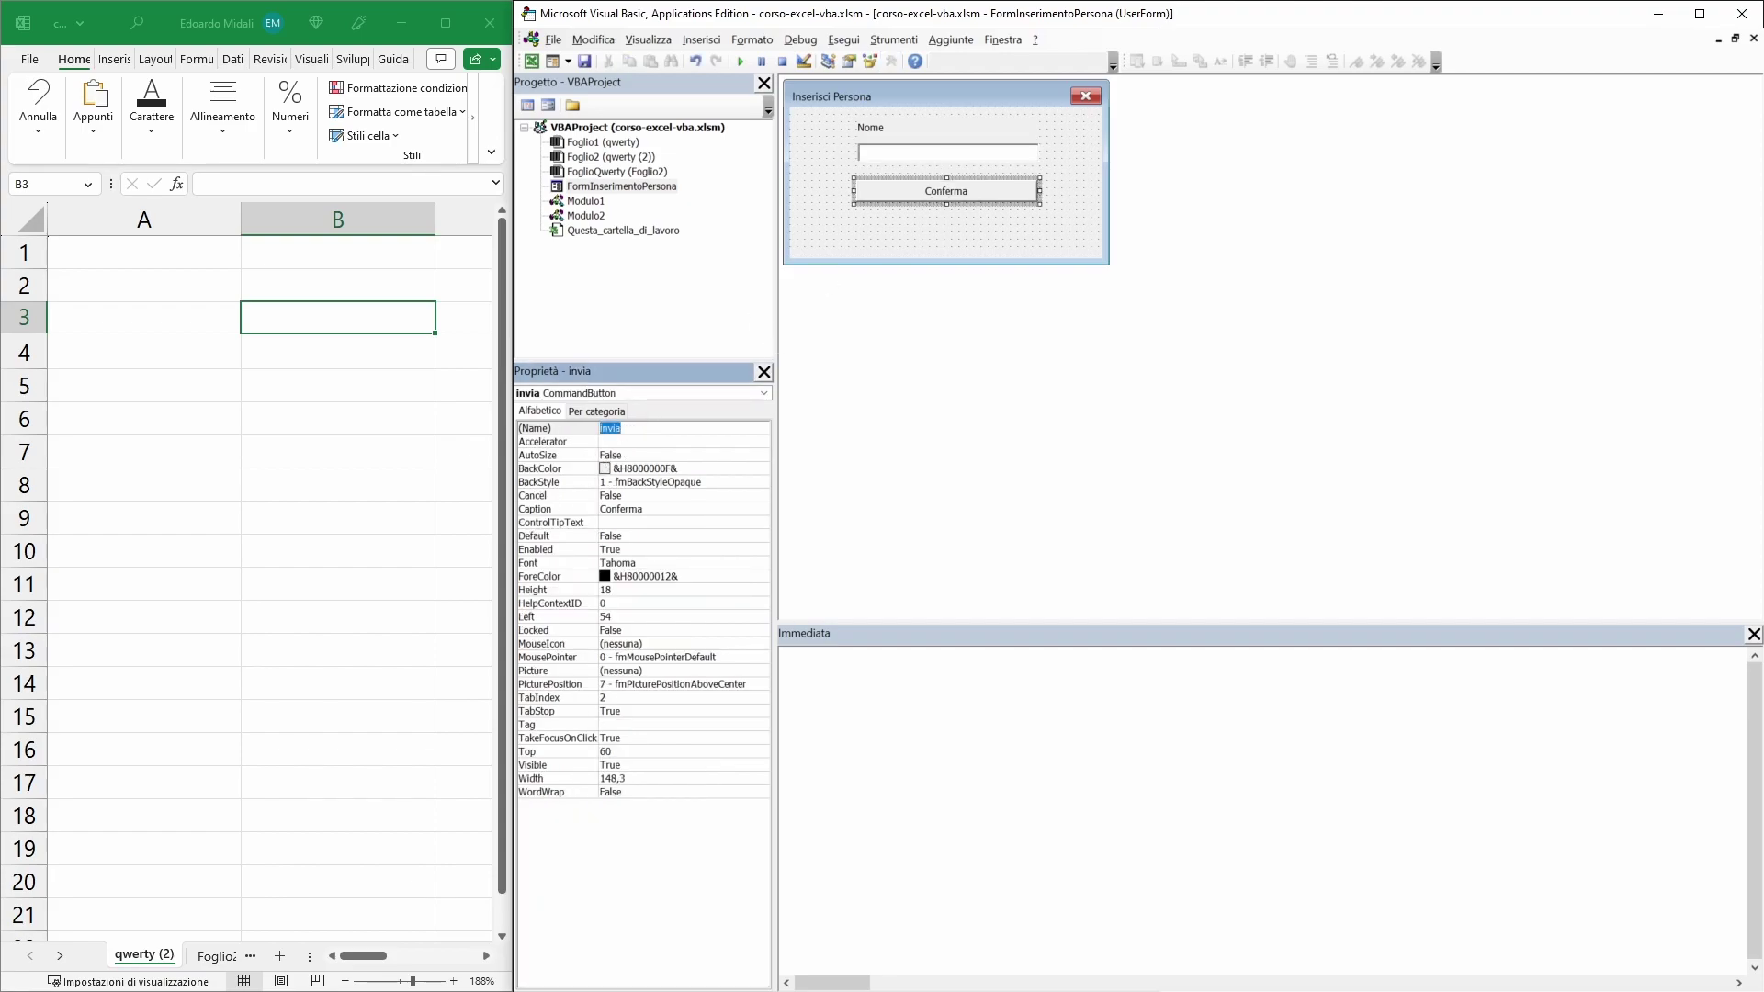
text(button)
text(Invia)
click(859, 405)
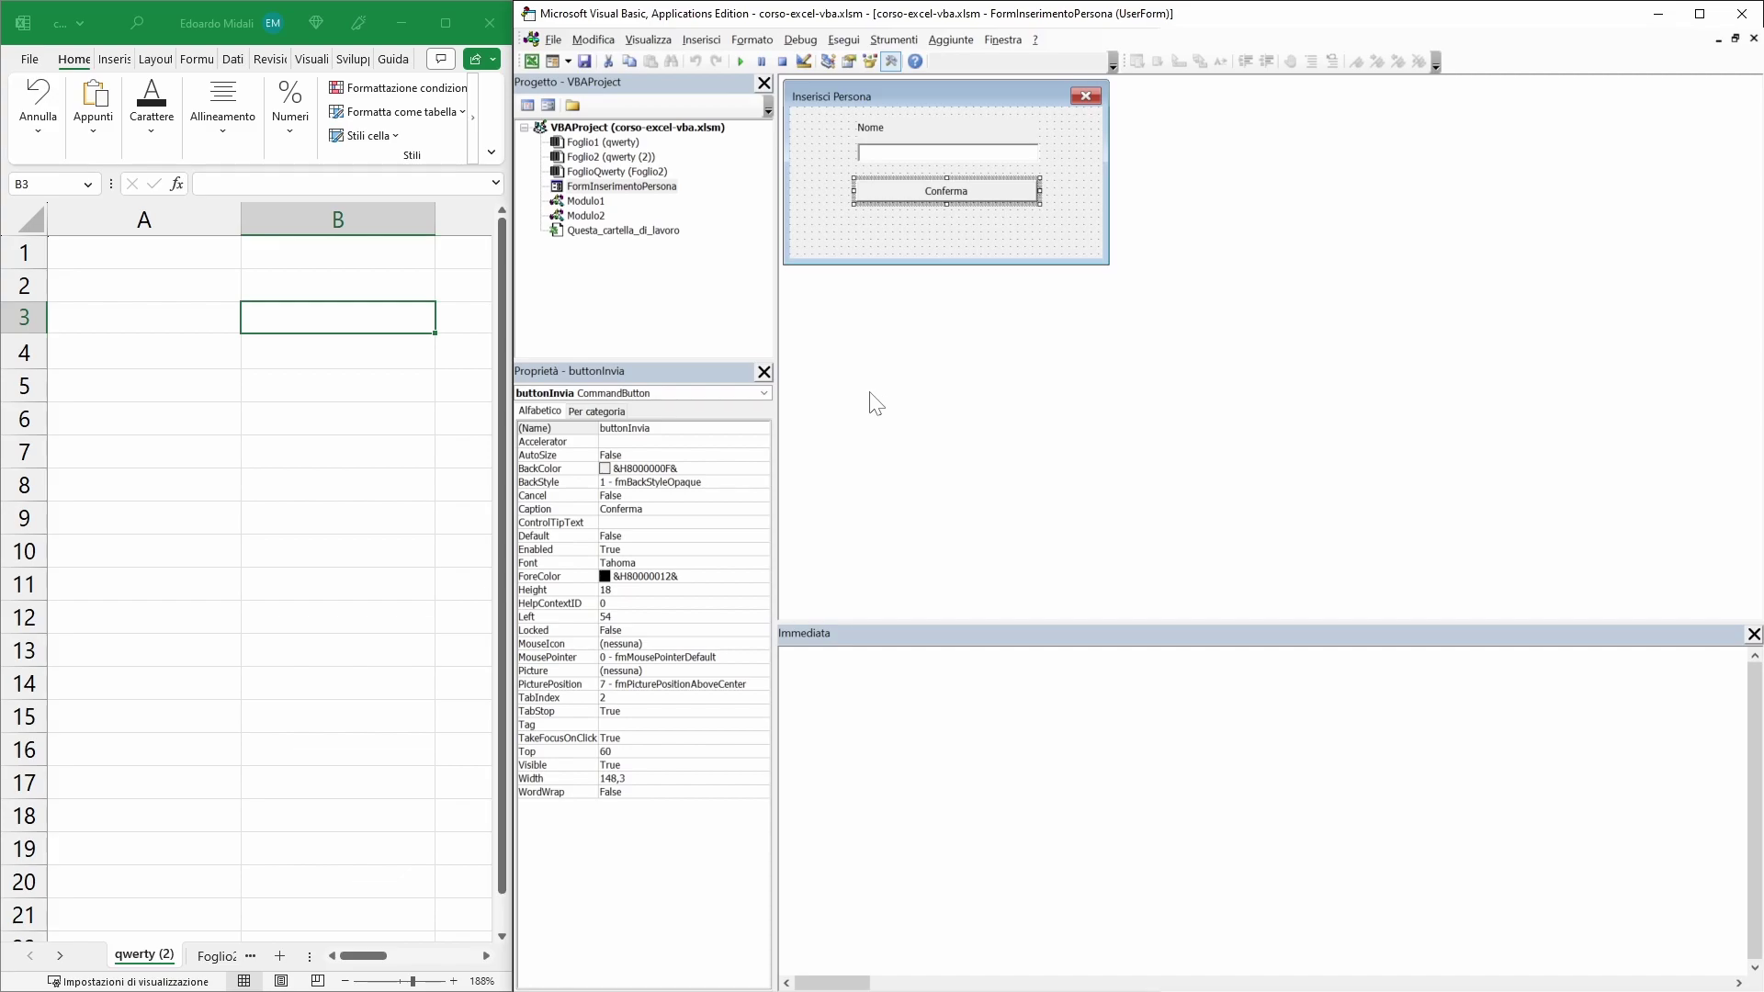
- Create buttonInvia_Click and delete the empty Label1_Click and TextBox1_Change routines
double_click(904, 205)
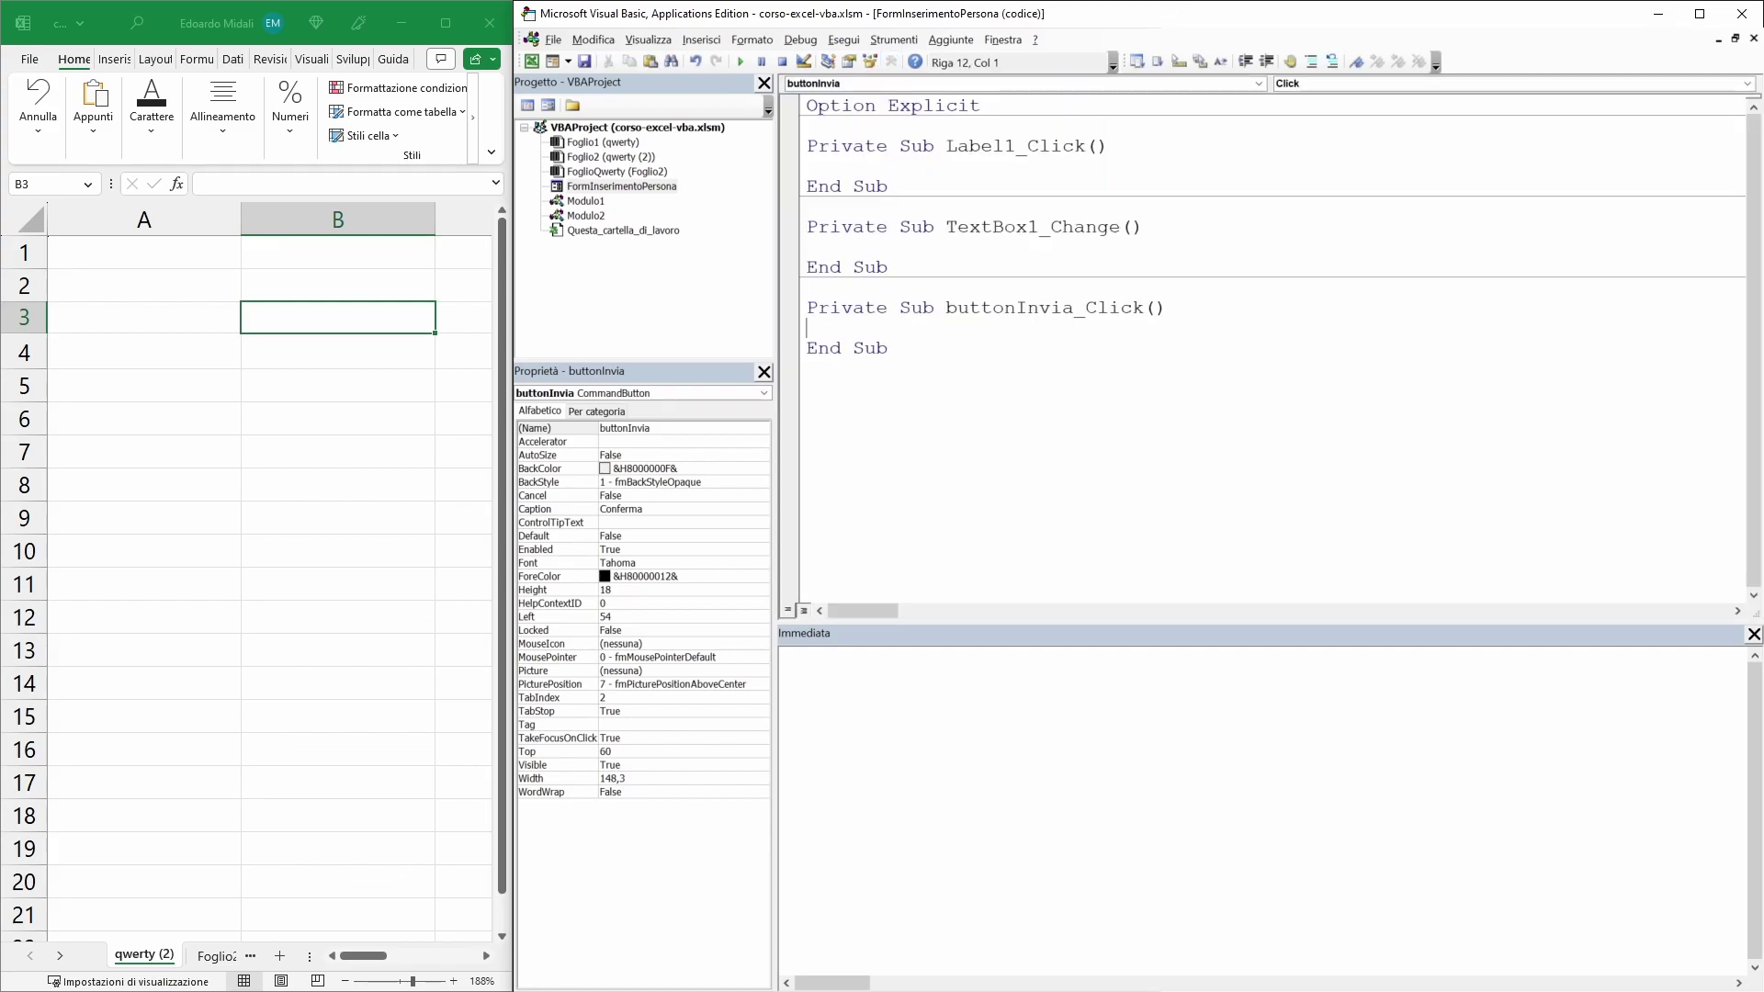
drag(852, 145, 1027, 145)
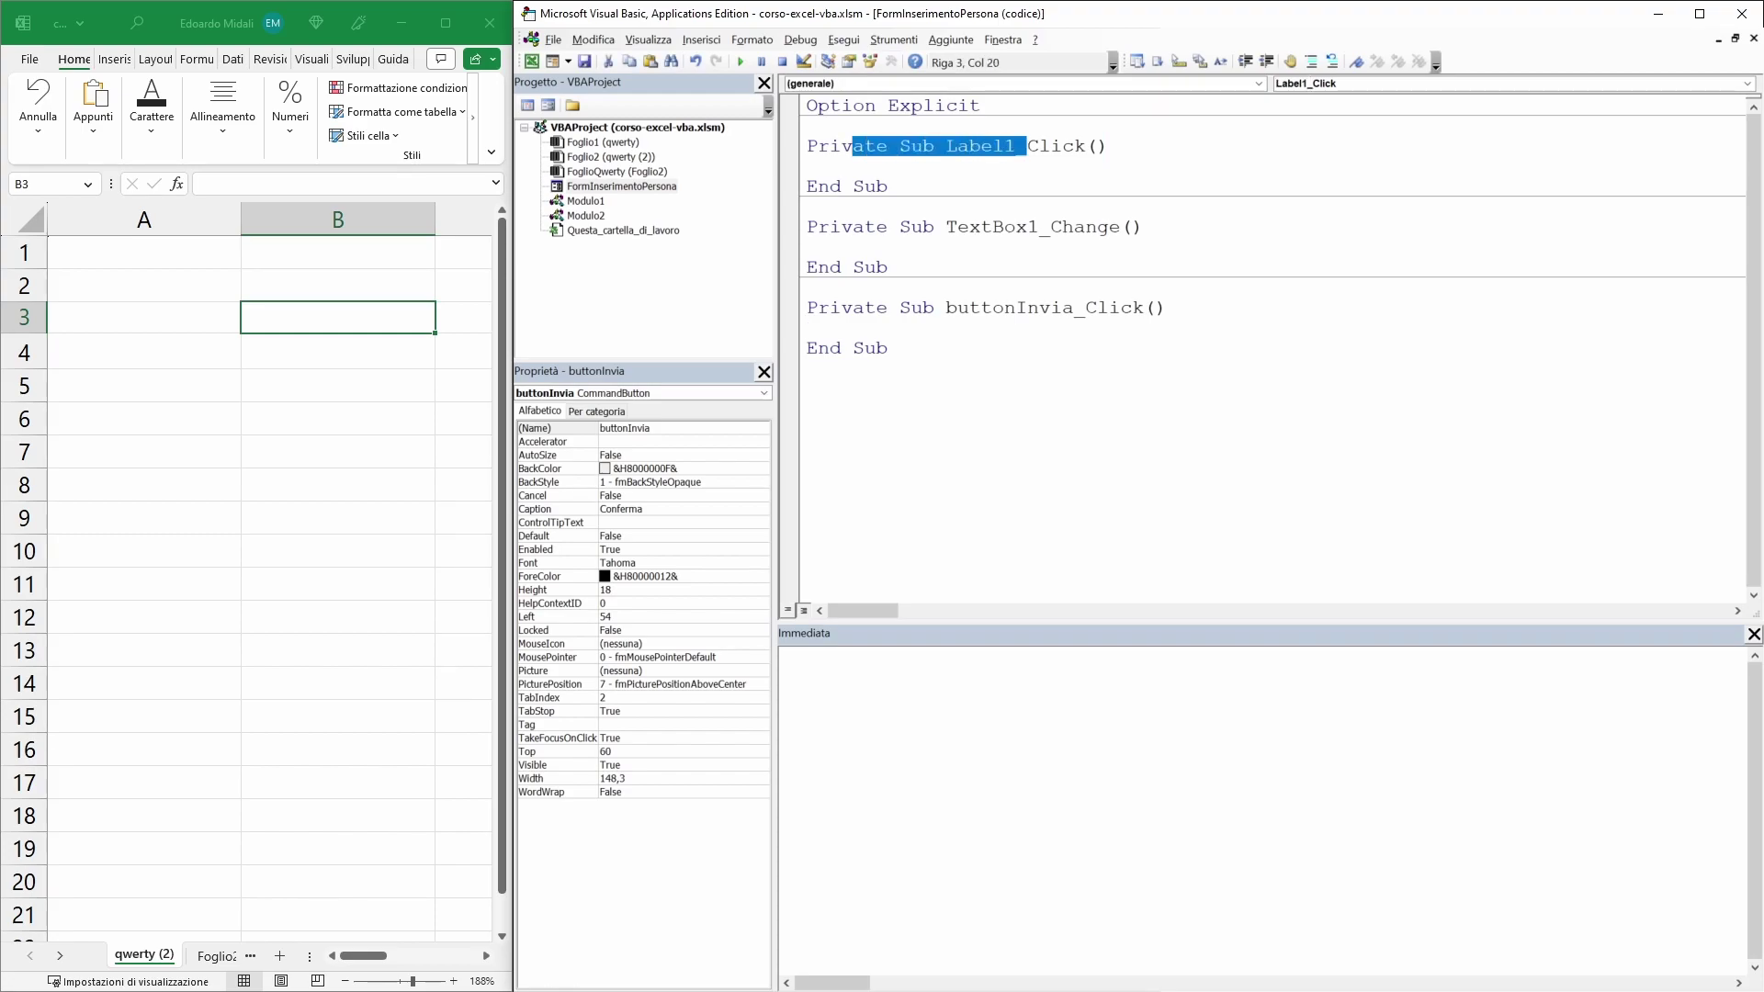
drag(781, 186, 781, 141)
key(Delete)
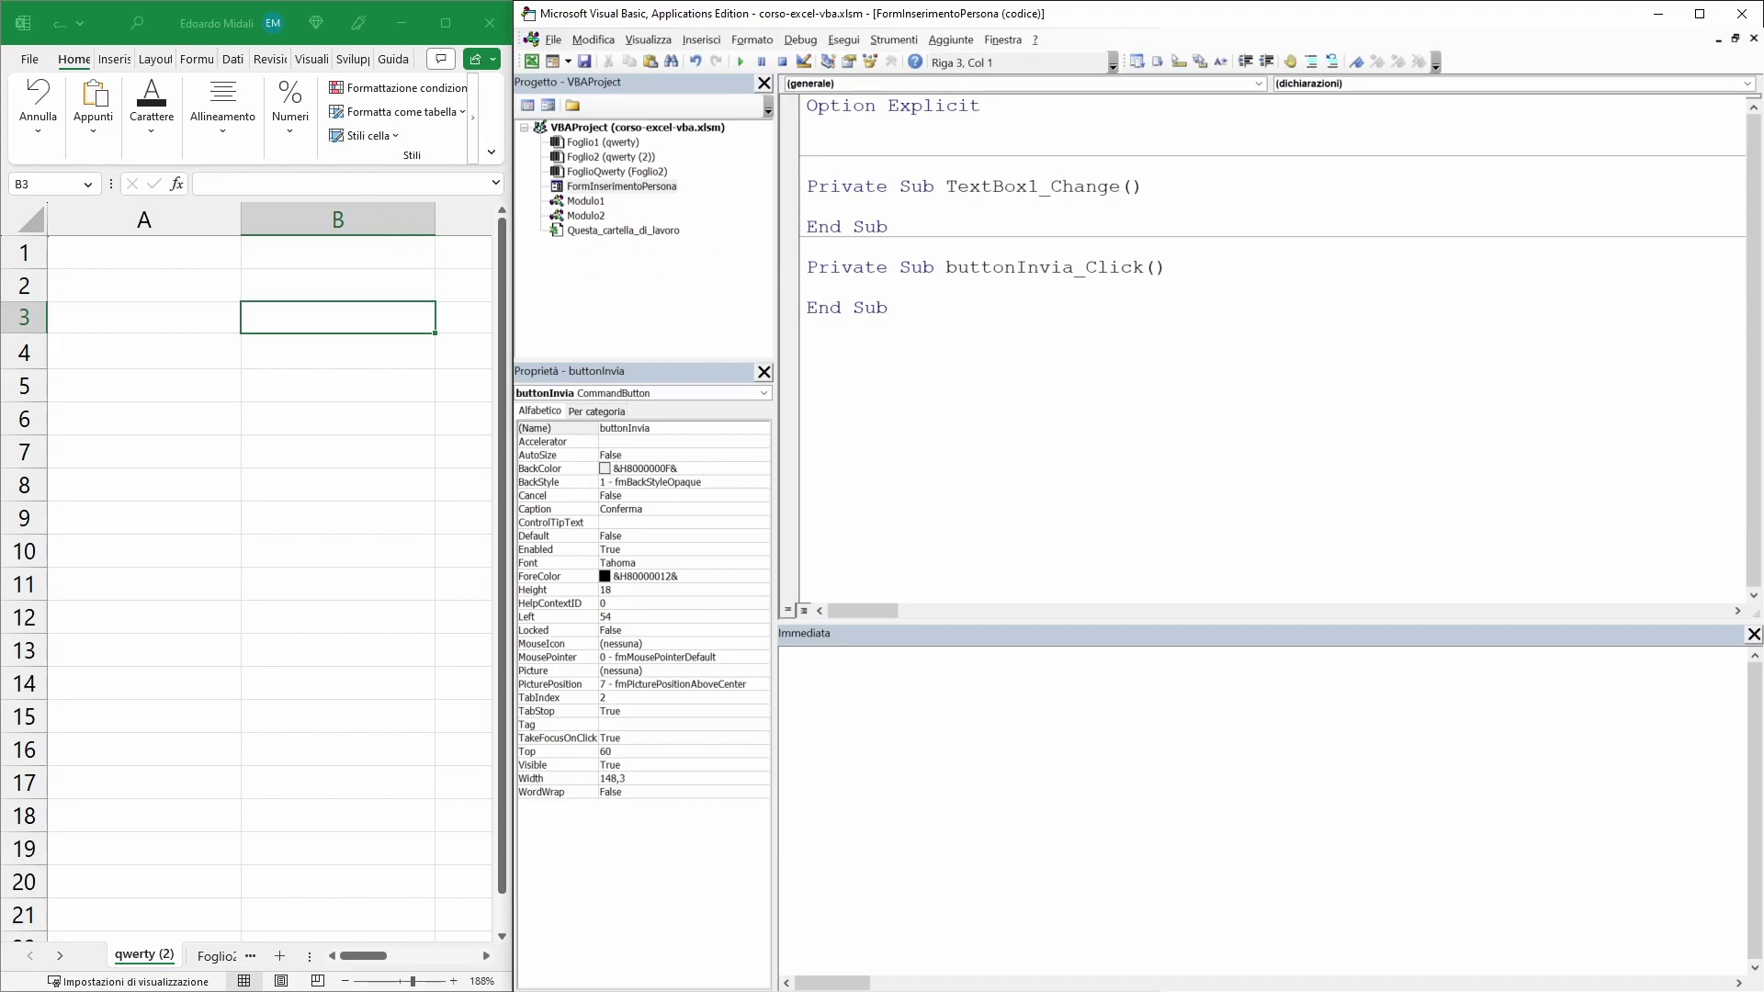
double_click(1033, 187)
click(888, 226)
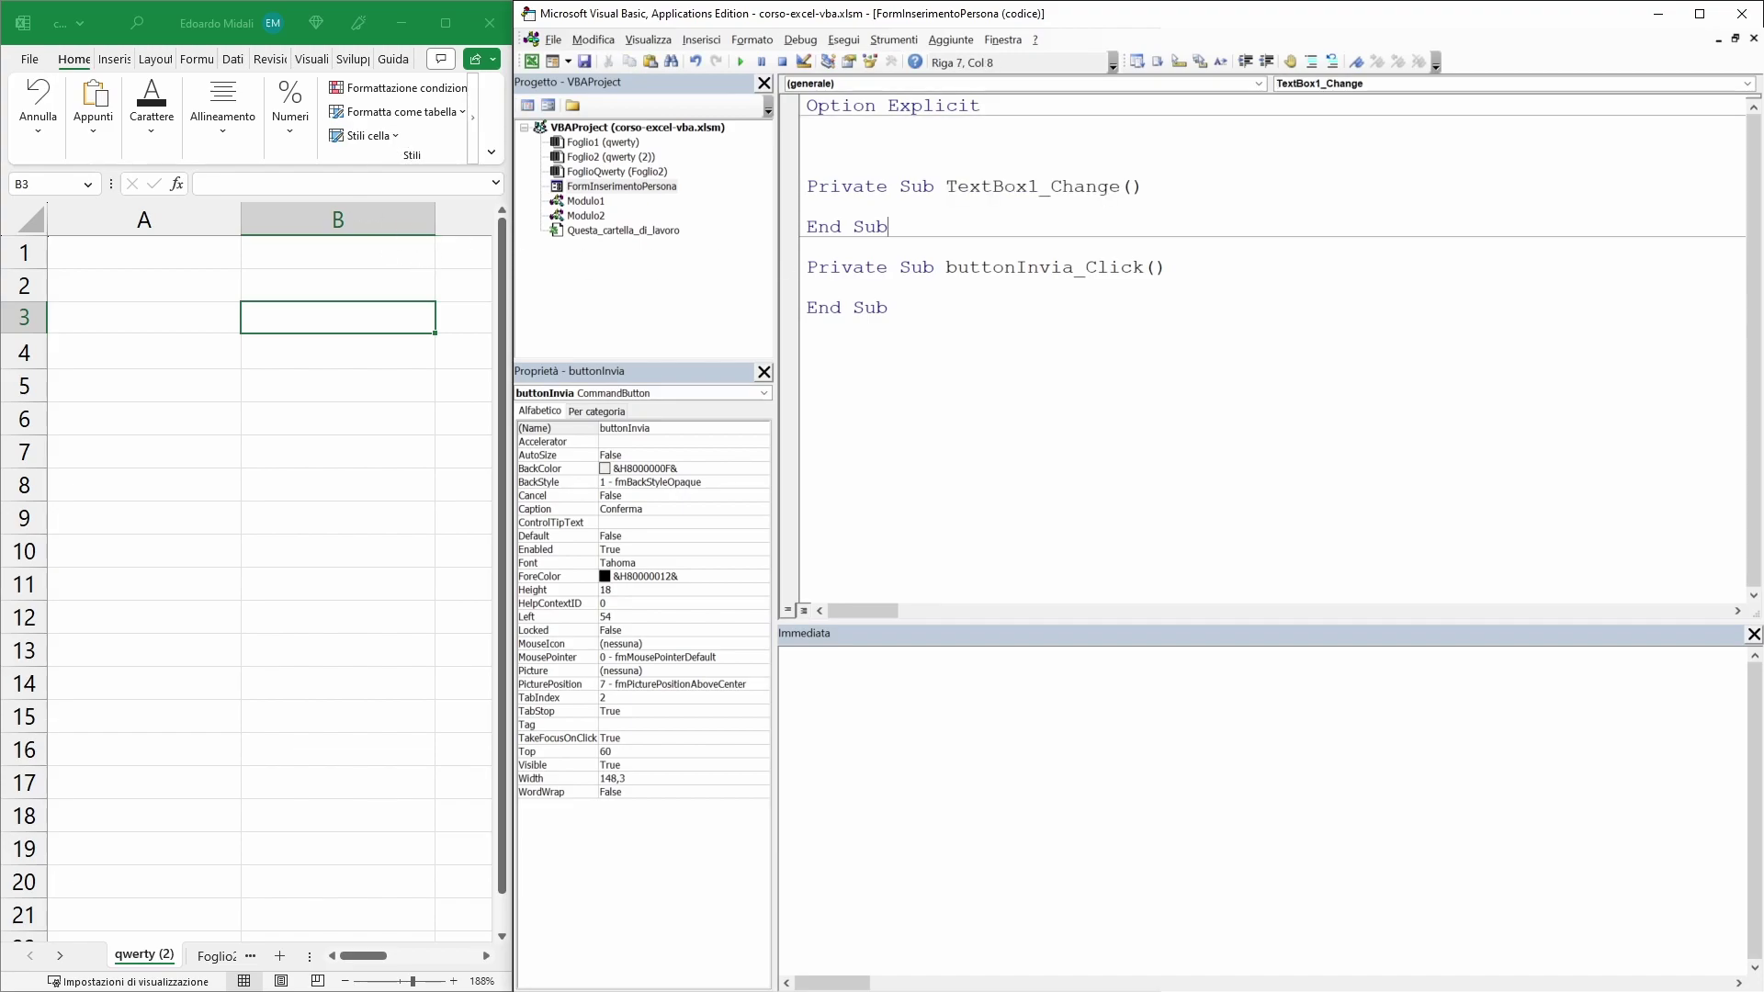
drag(889, 226, 766, 180)
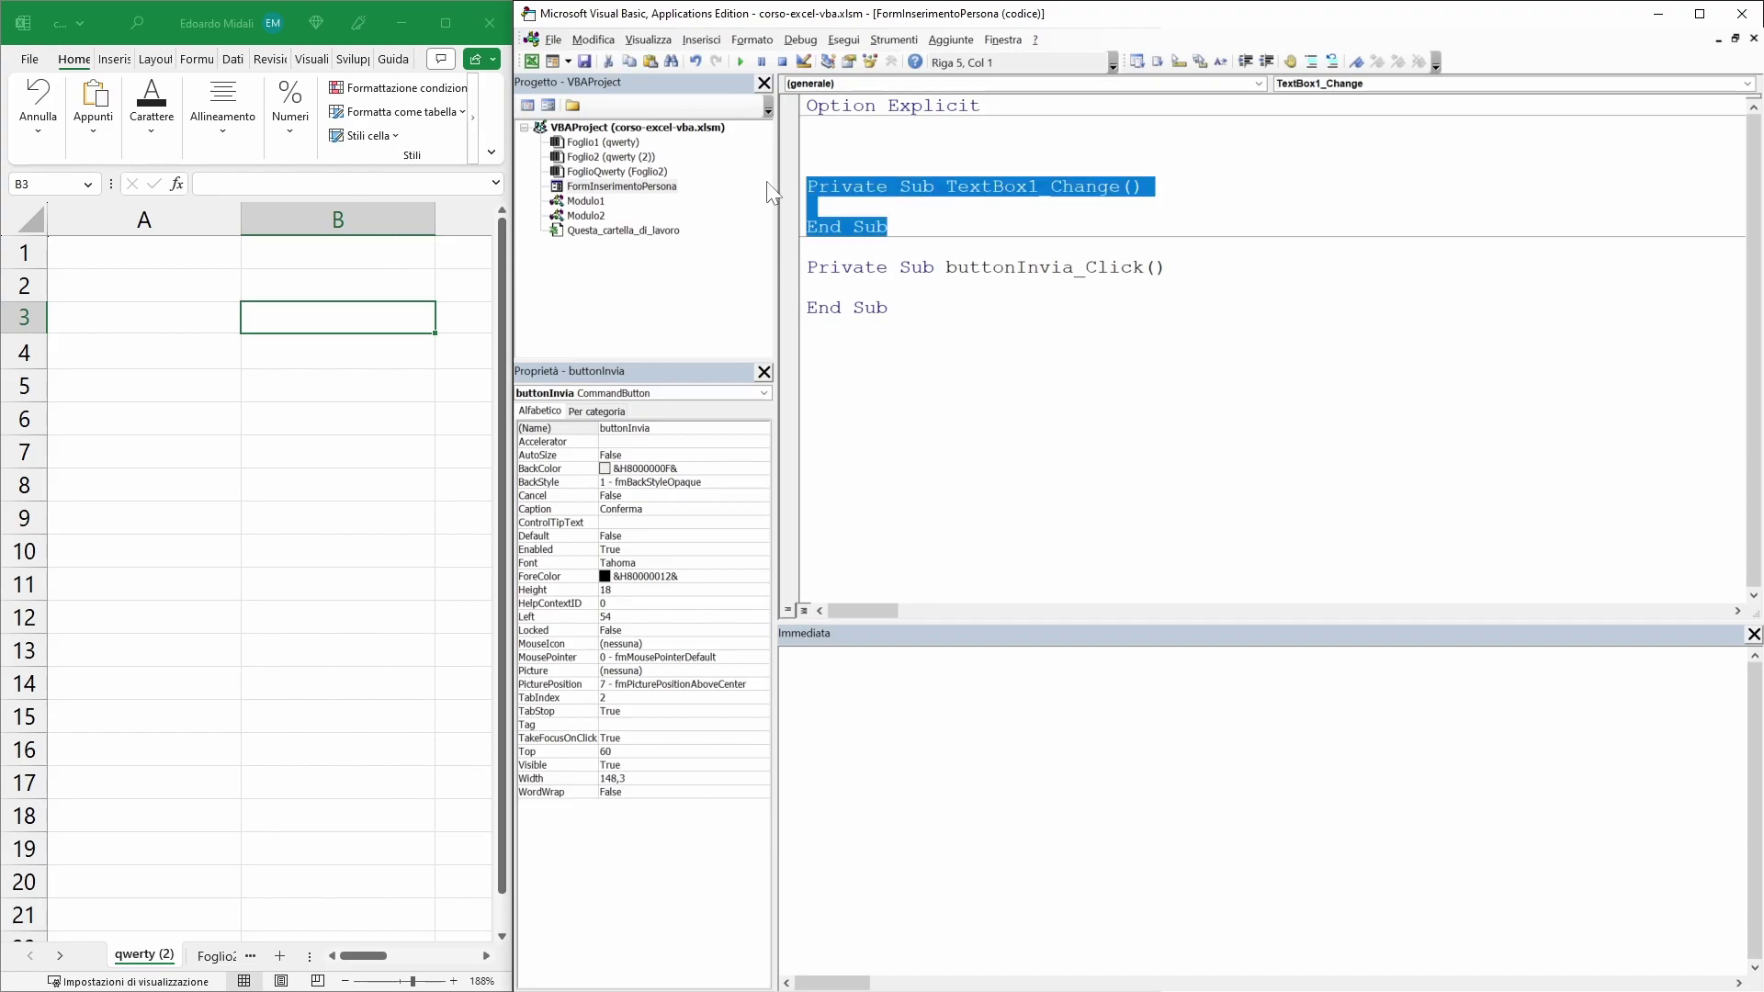
key(Delete)
key(BackSpace)
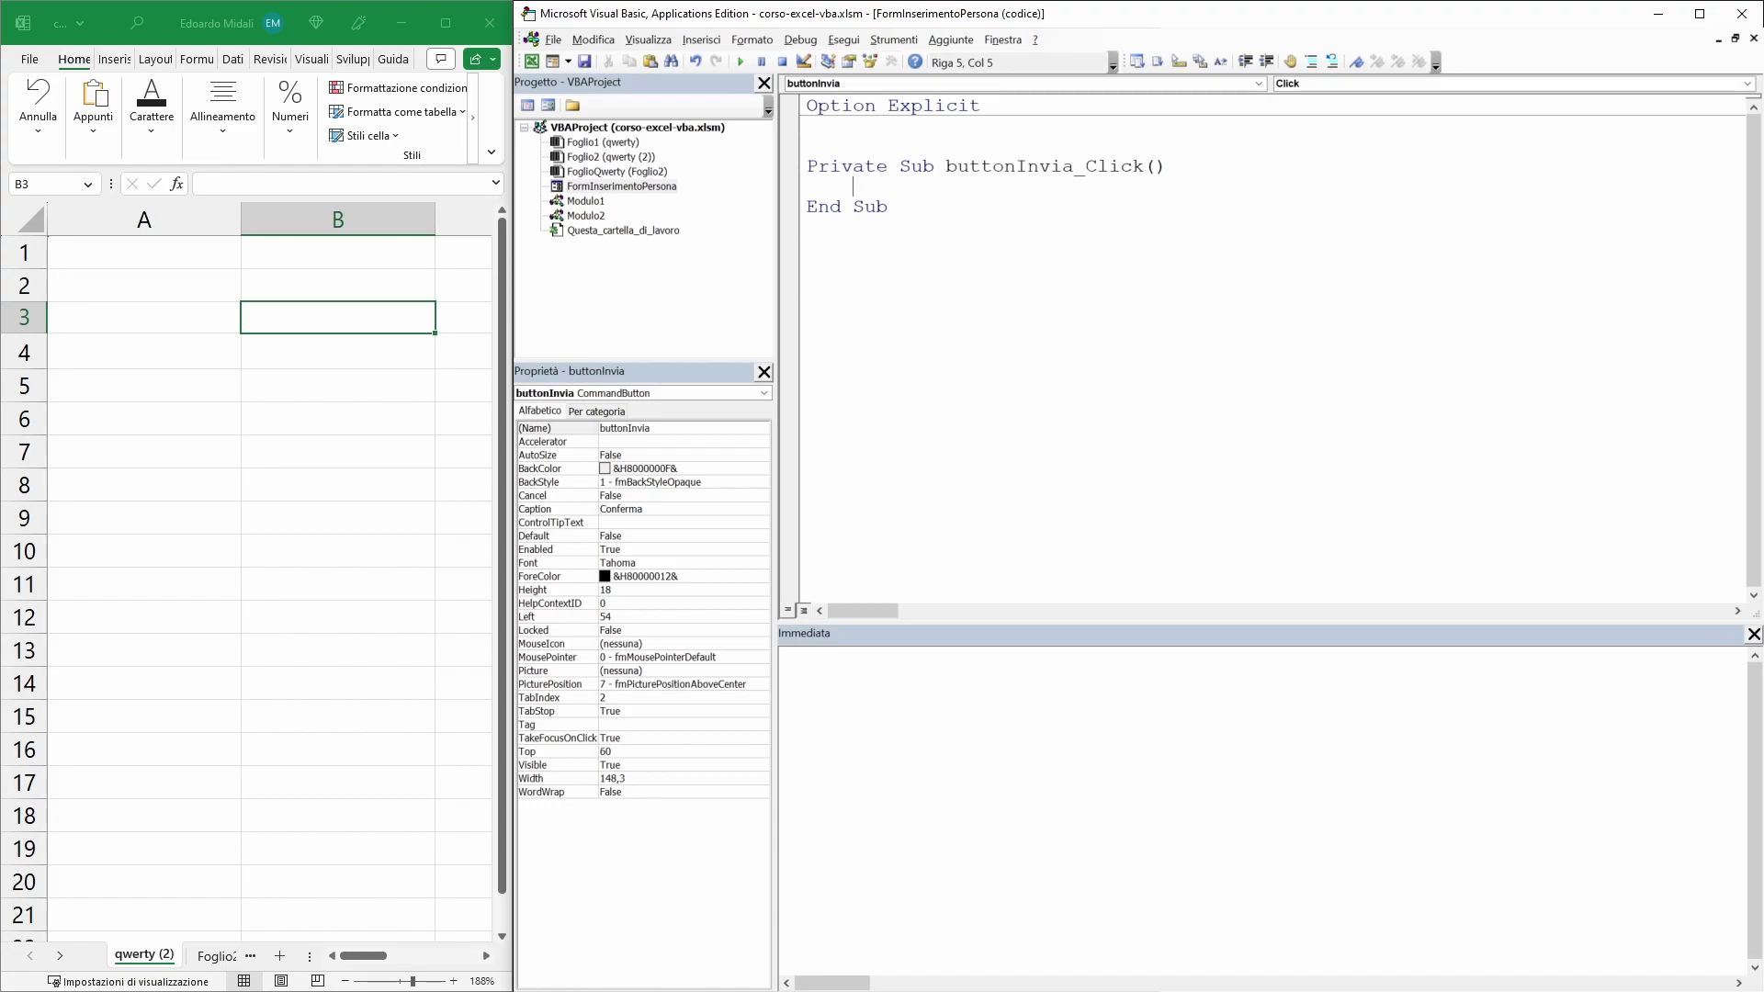
- Add Debug.Print "ciao" to the buttonInvia_Click routine
text(debug-)
key(BackSpace)
text(.pr)
key(Tab)
text("ciao")
- Run the form, press Conferma three times to print ciao, close it and clear the Immediate window
double_click(621, 186)
click(891, 98)
click(740, 61)
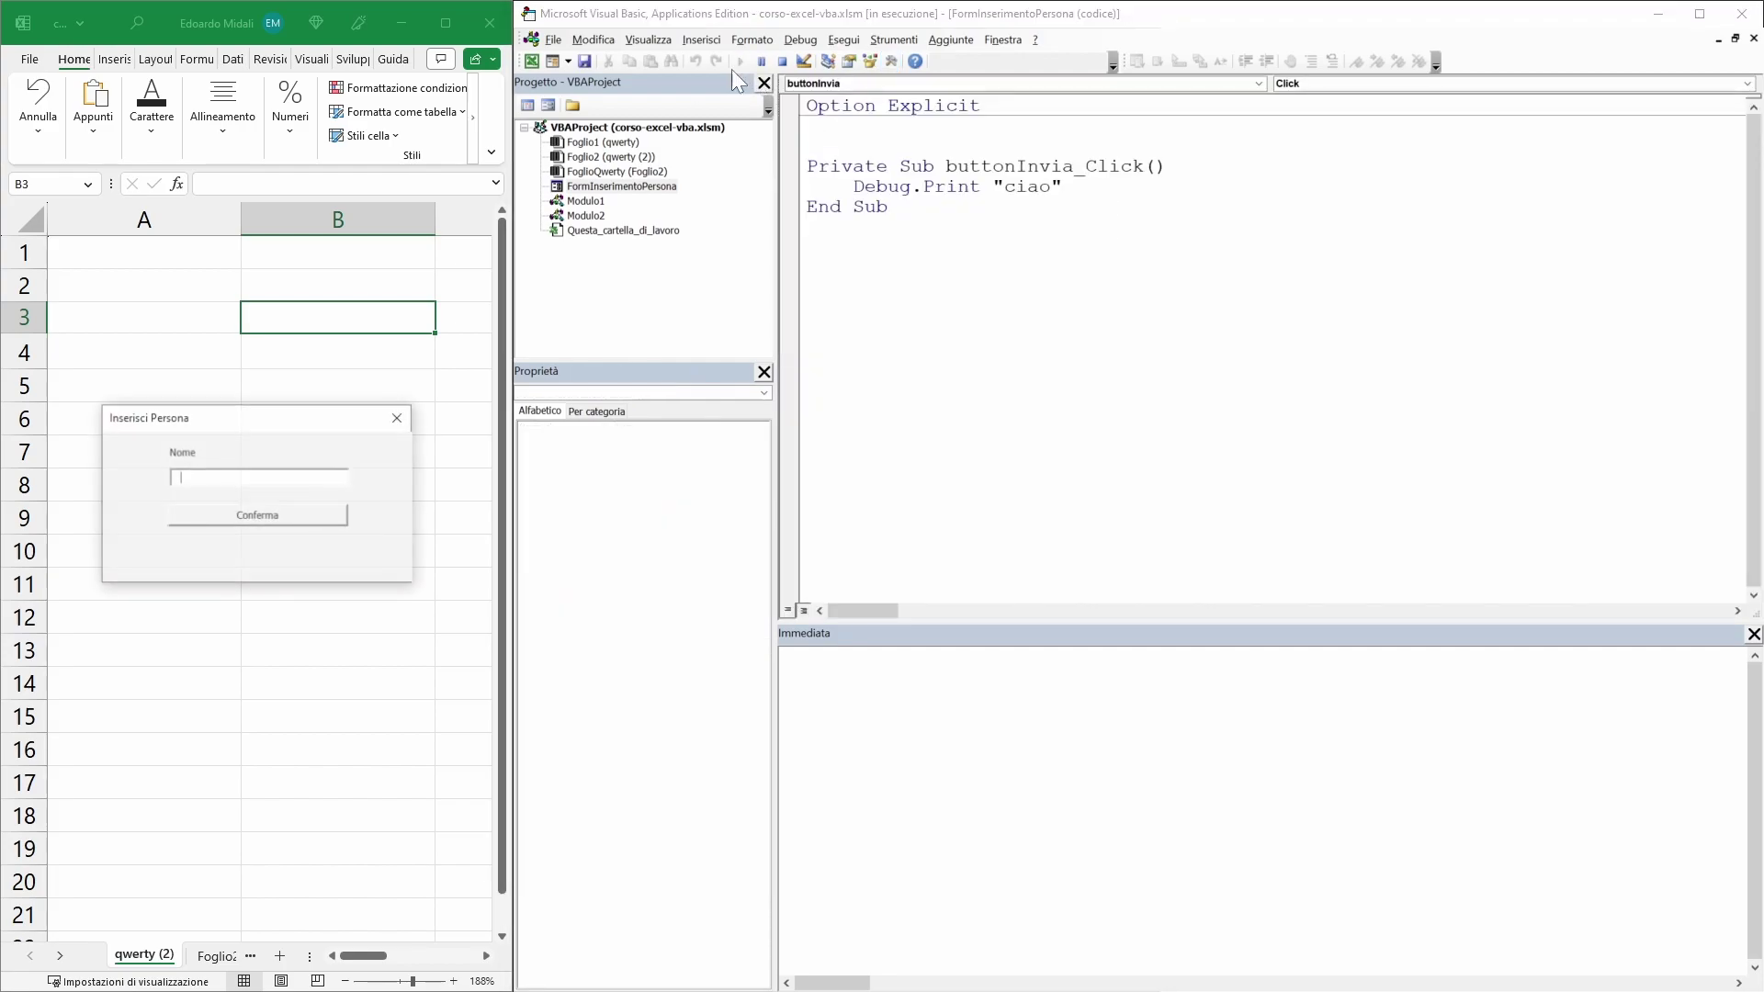
click(262, 513)
click(261, 513)
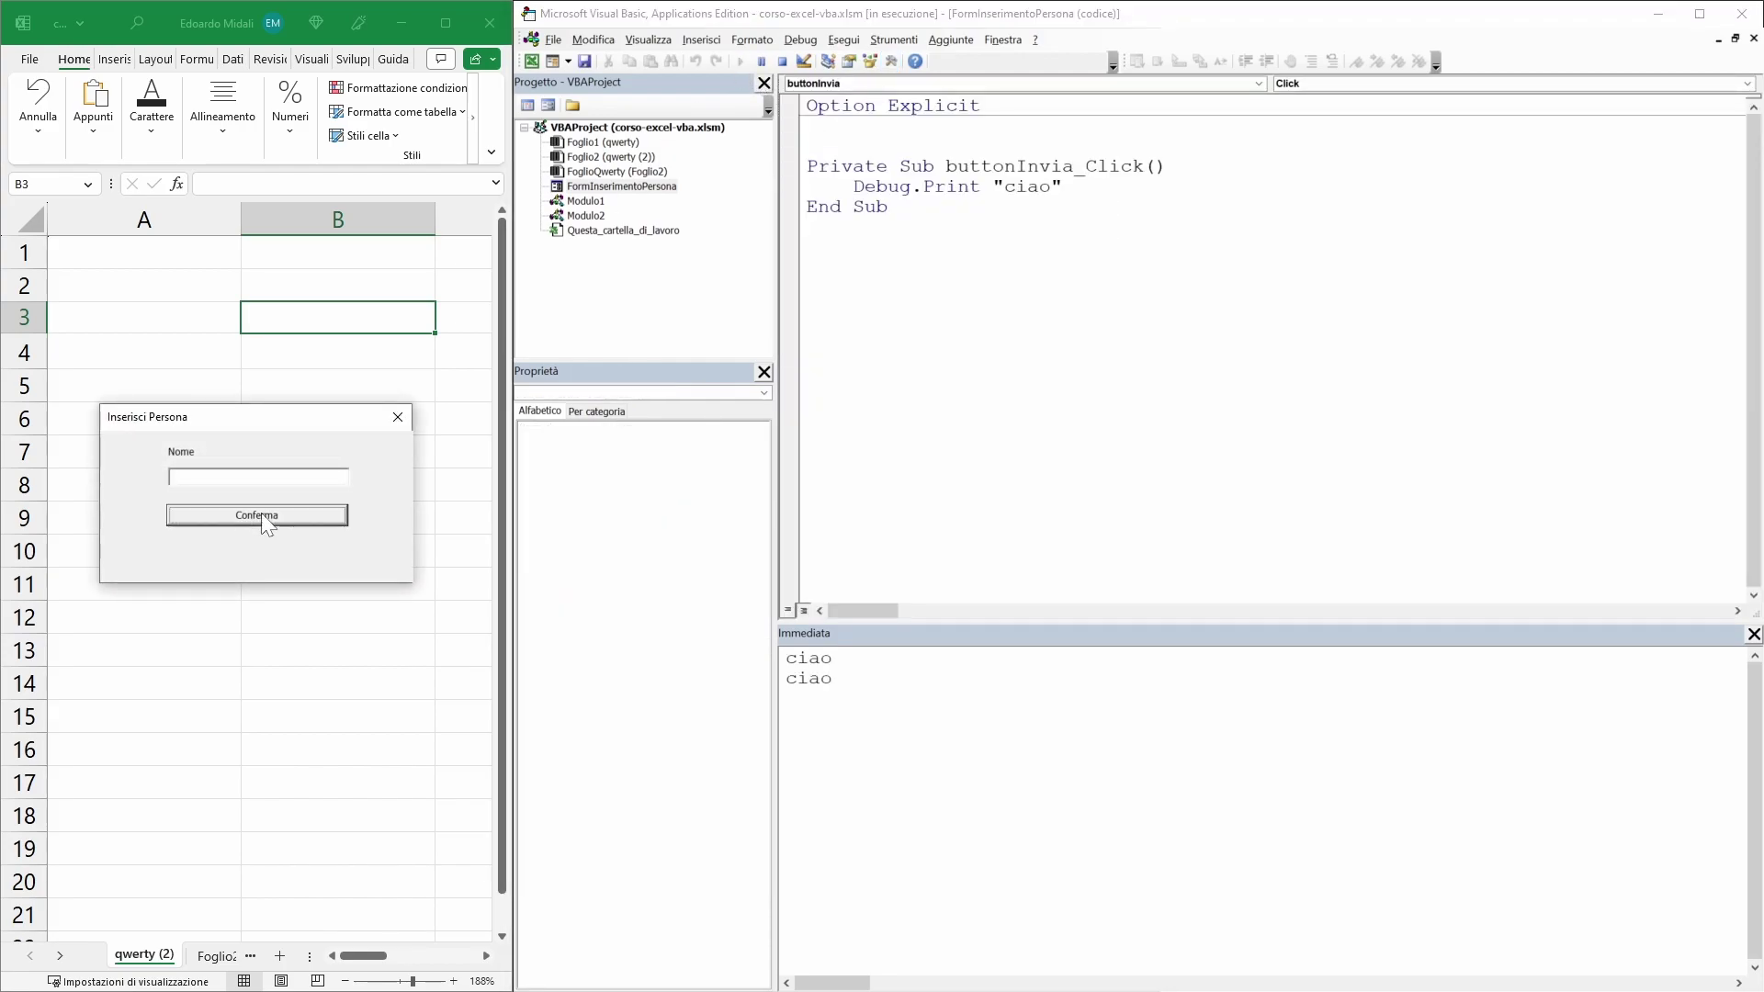
click(262, 513)
key(ctrl+a)
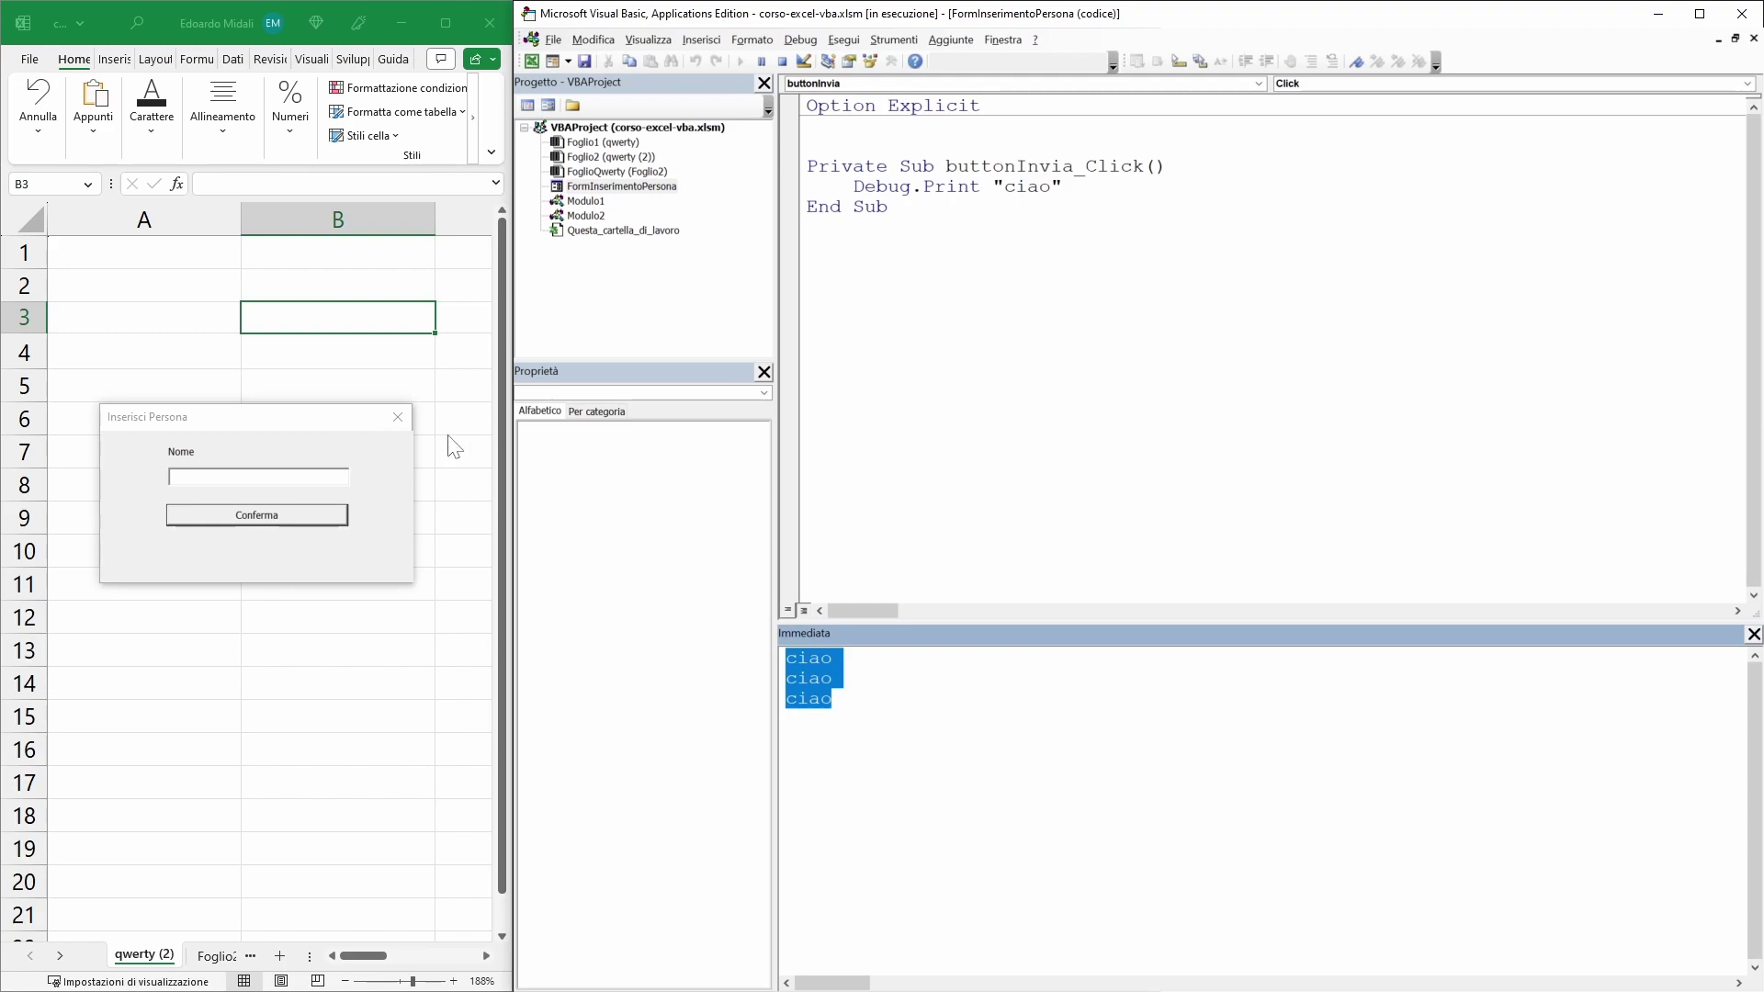
click(398, 417)
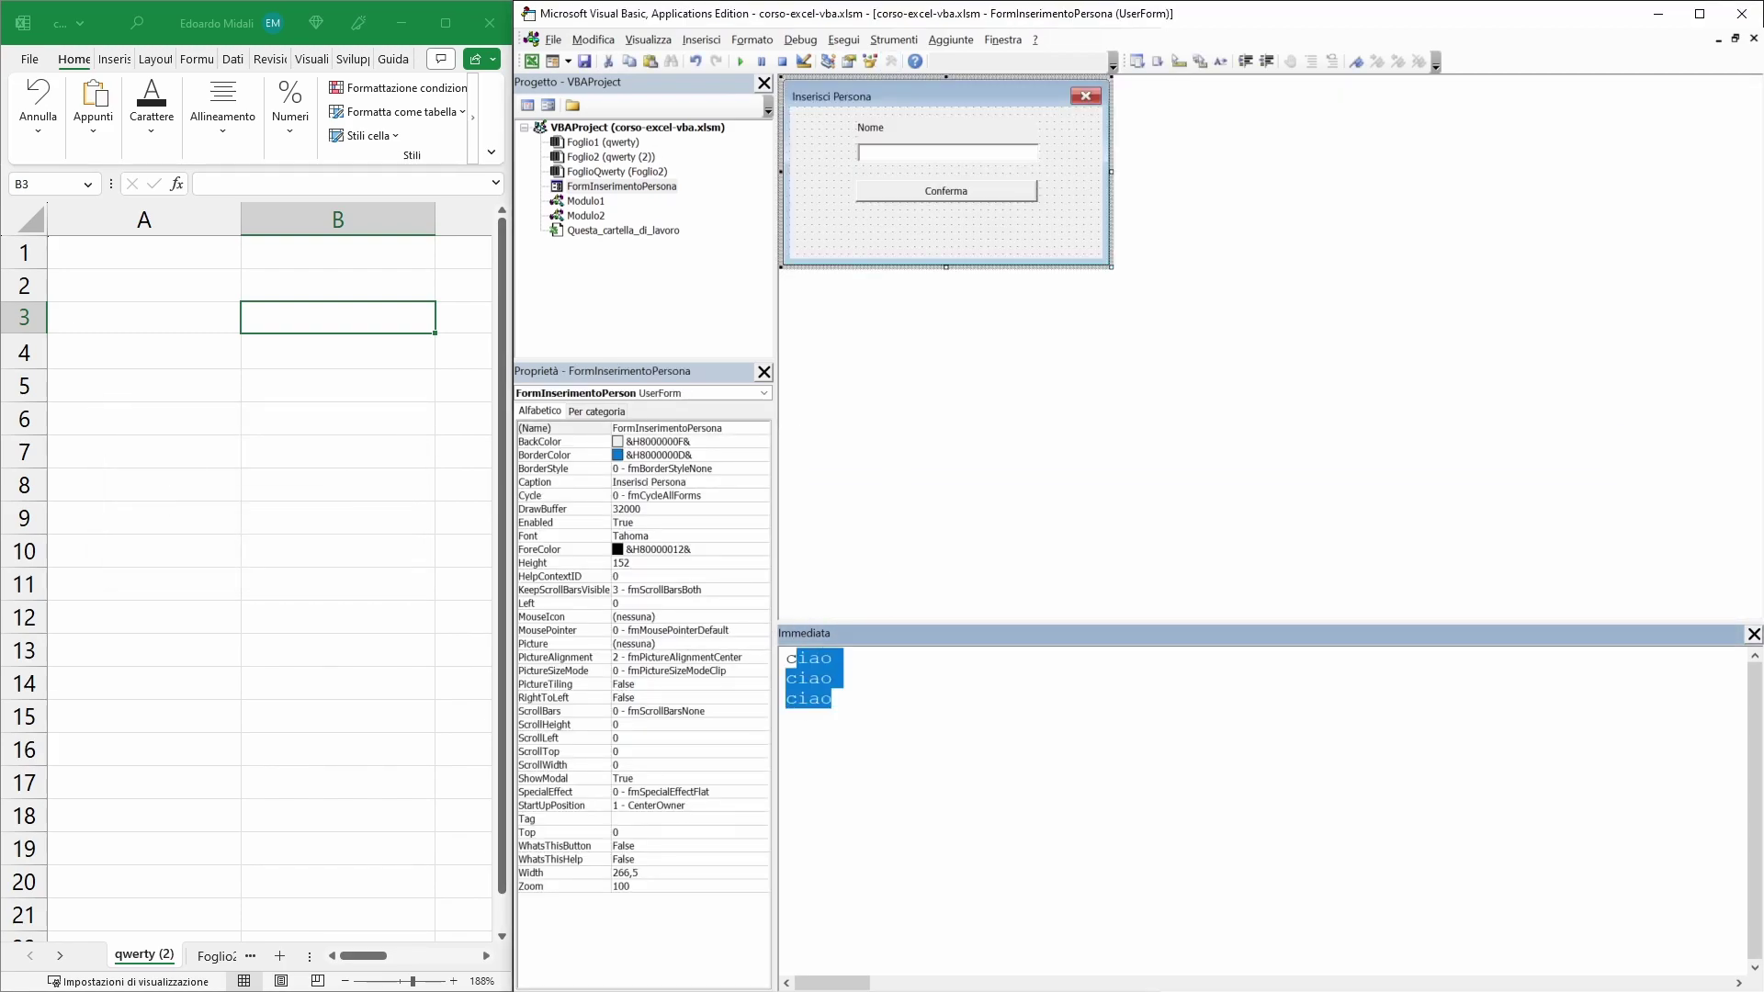
key(Delete)
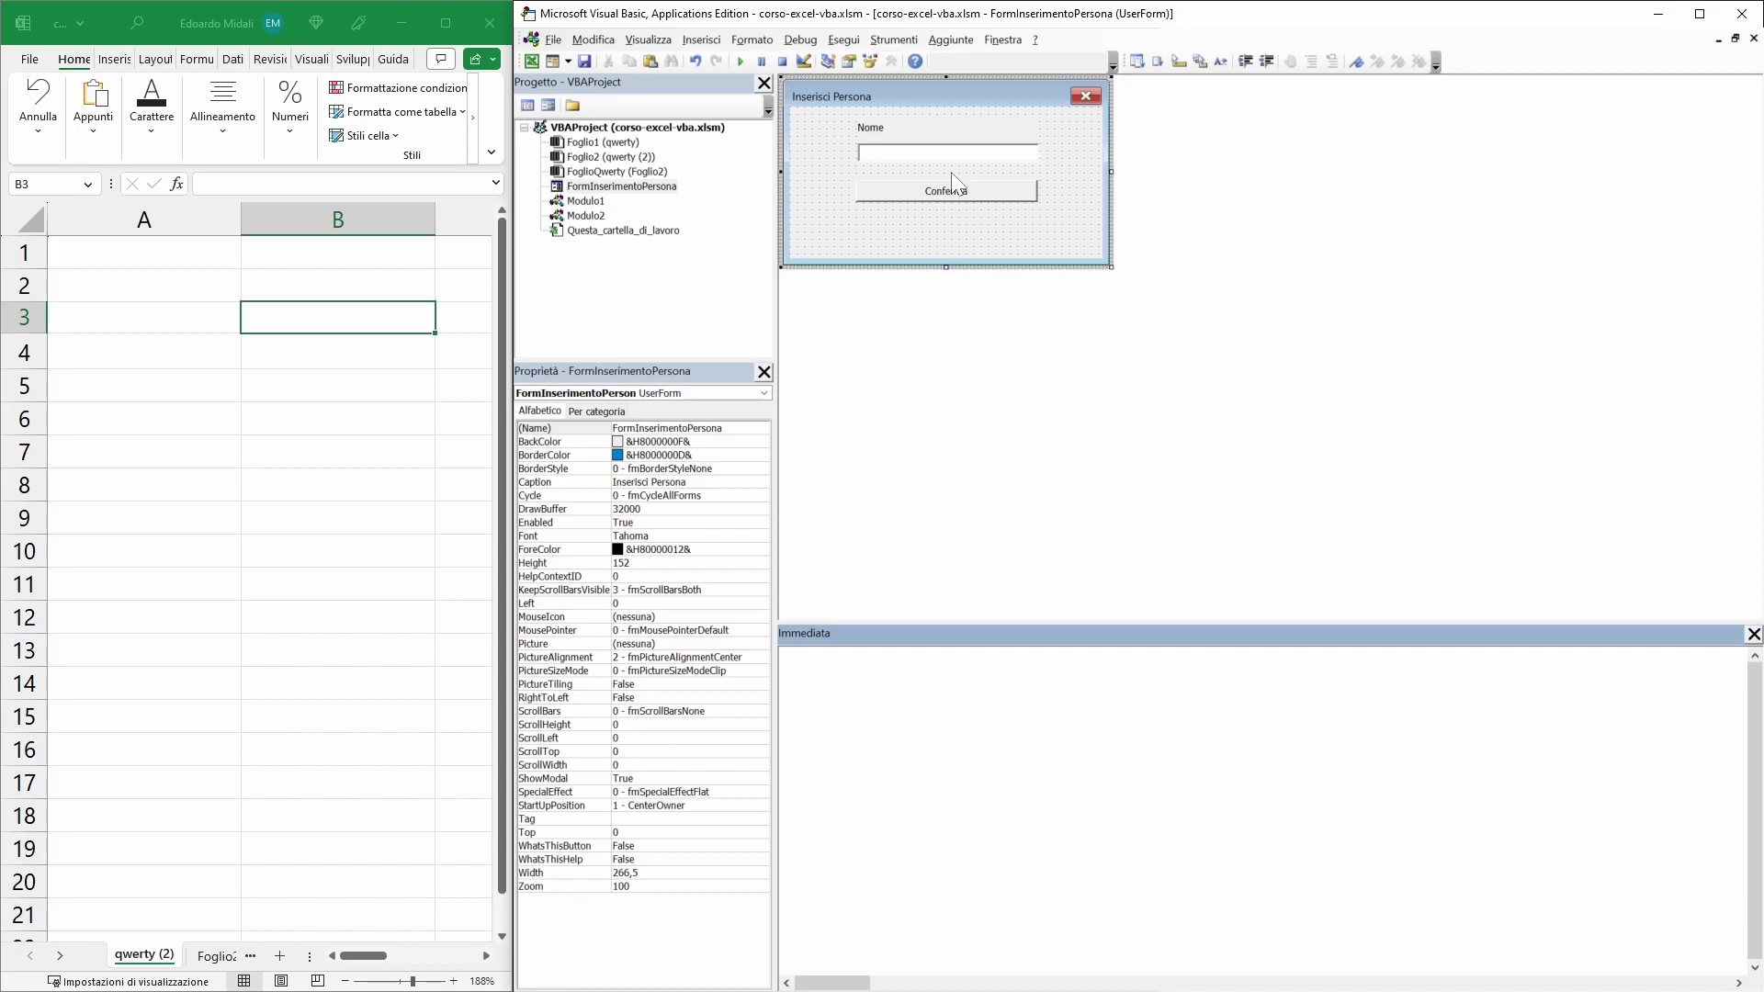
- Generate an empty inputNome_Change routine from the text box
double_click(951, 158)
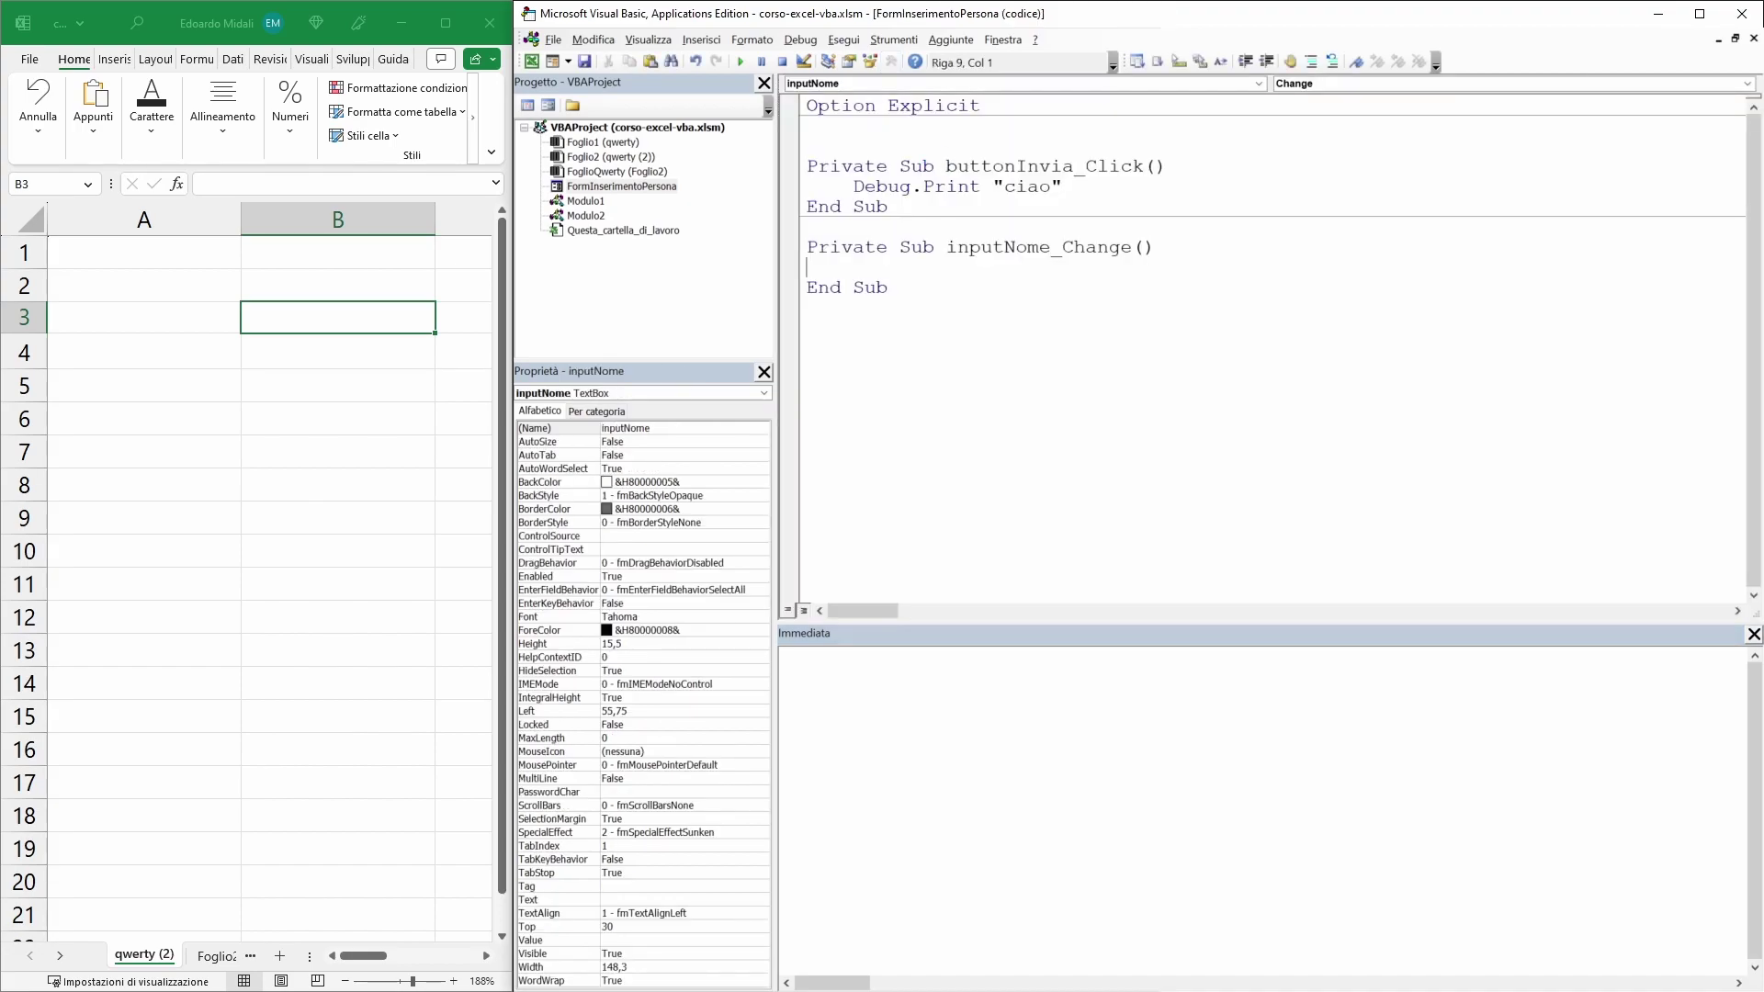
drag(1050, 248, 943, 248)
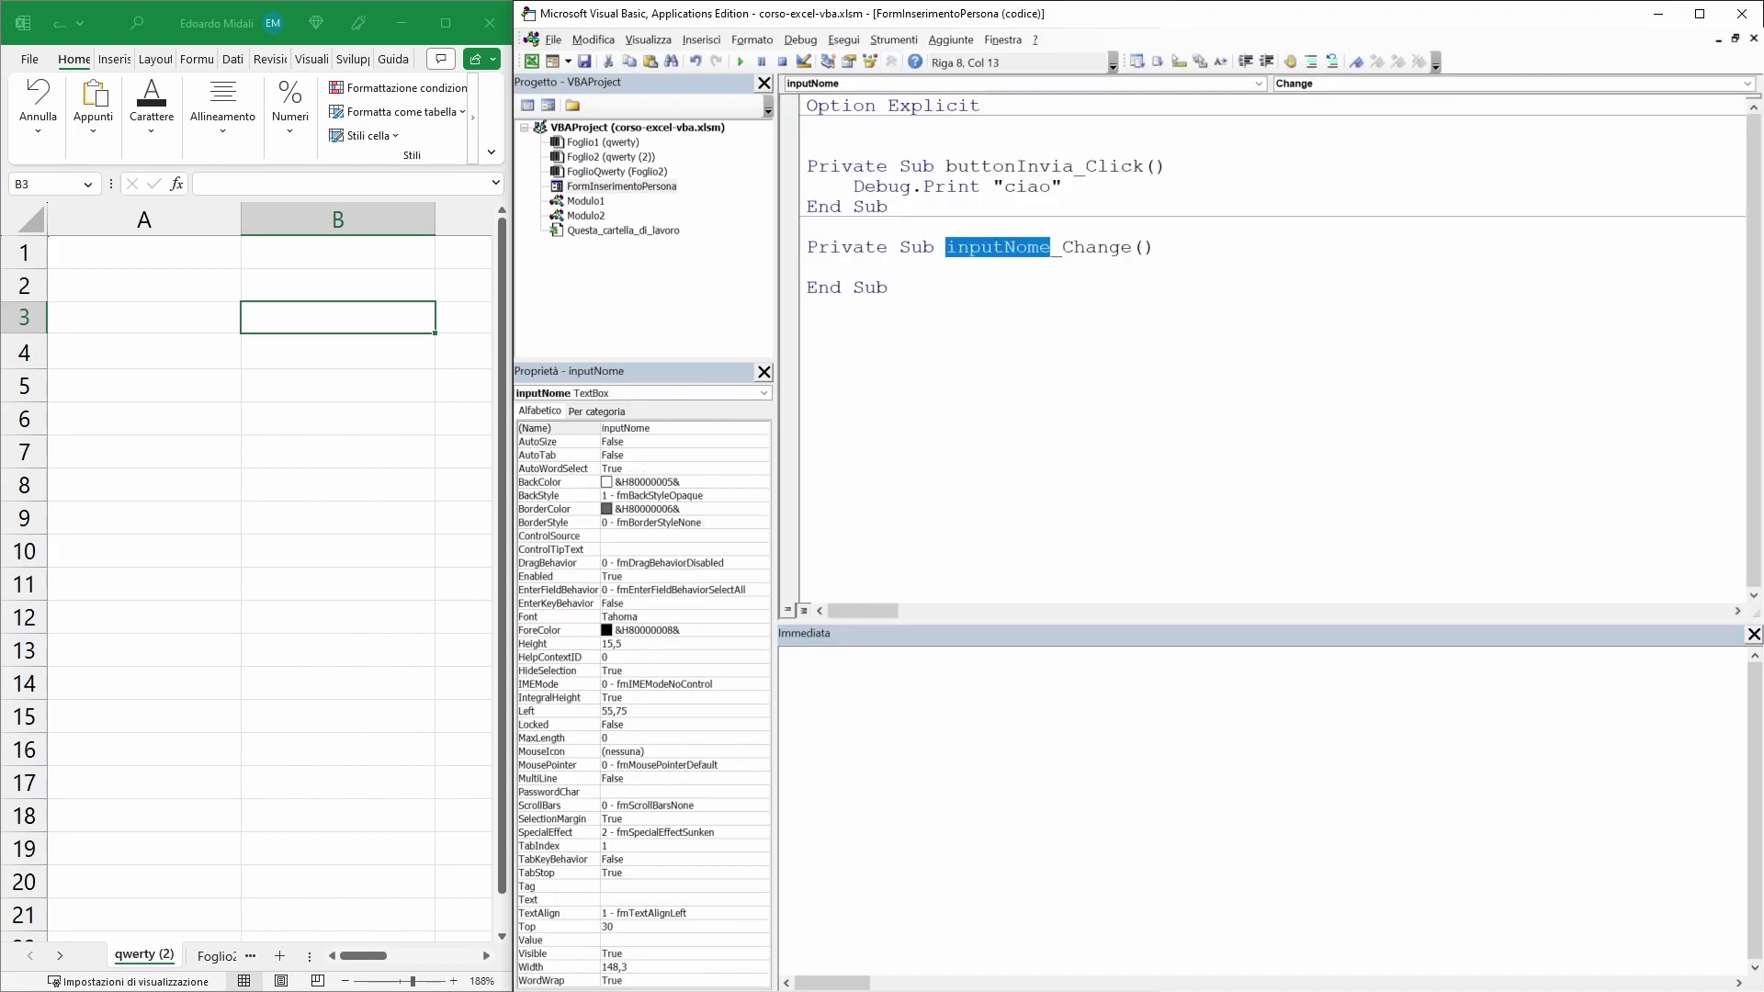
click(807, 267)
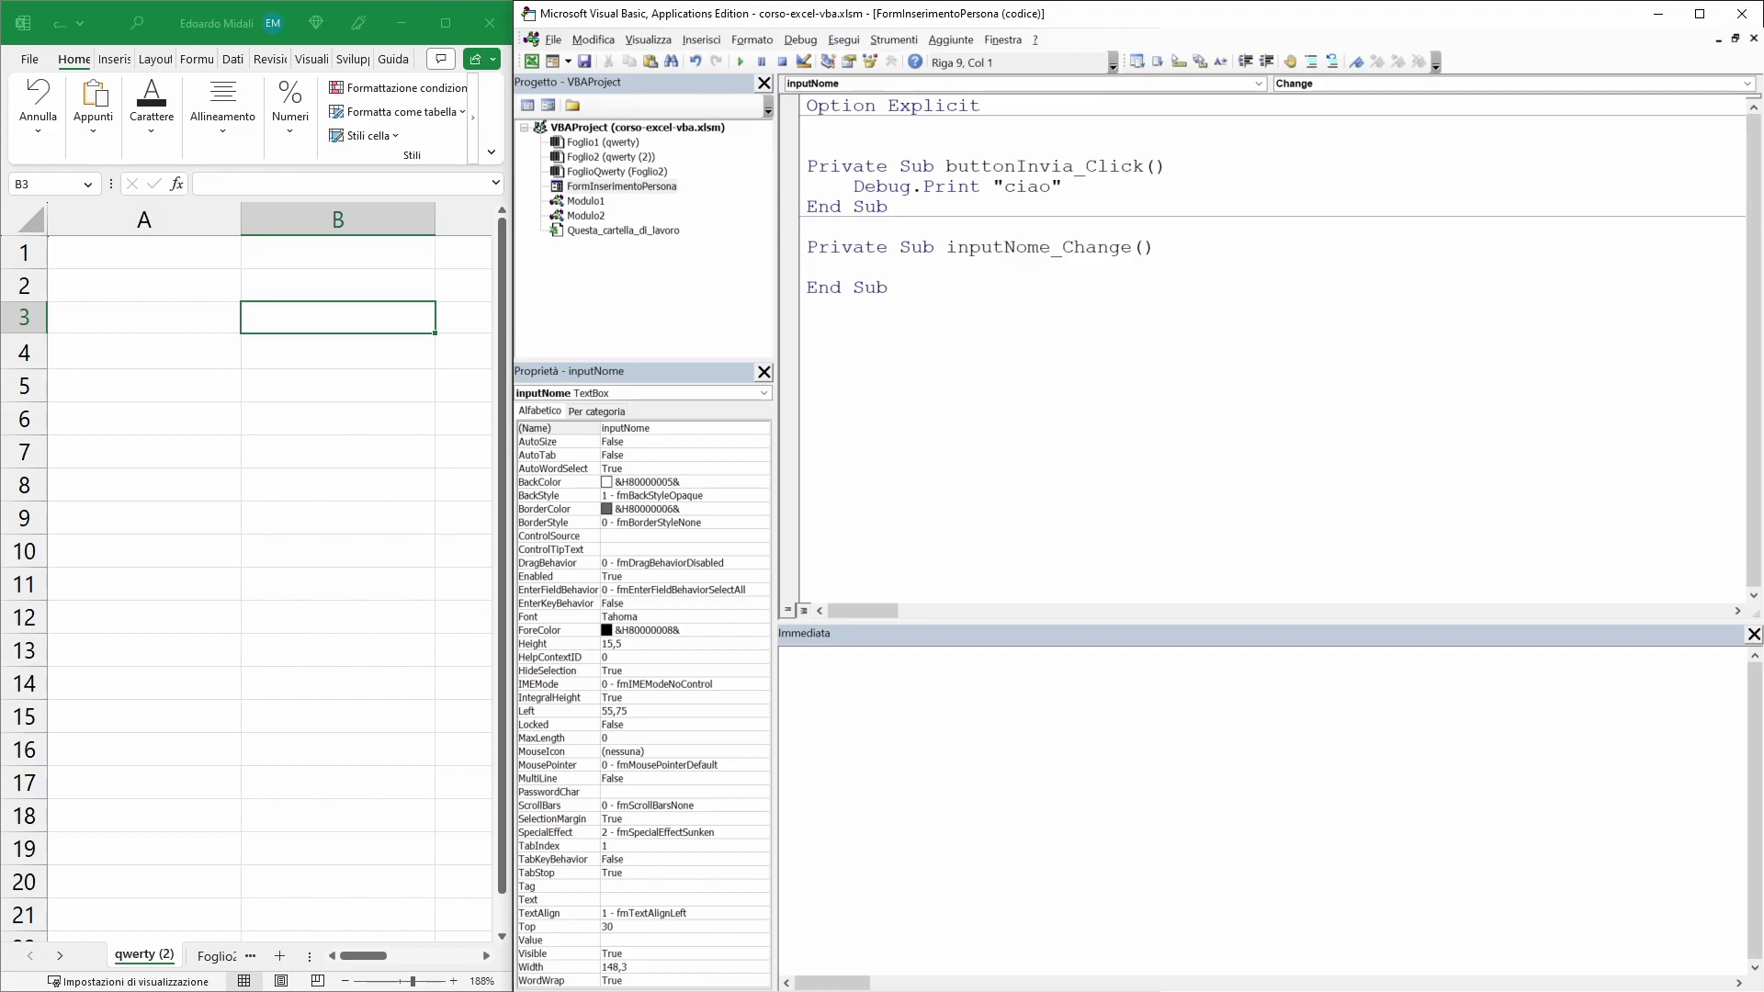
- Replace "ciao" with FormInserimentoPersona.inputNome.Value in the Debug.Print line
click(1063, 187)
drag(1063, 187, 994, 188)
text(Form)
text(InserimentoP)
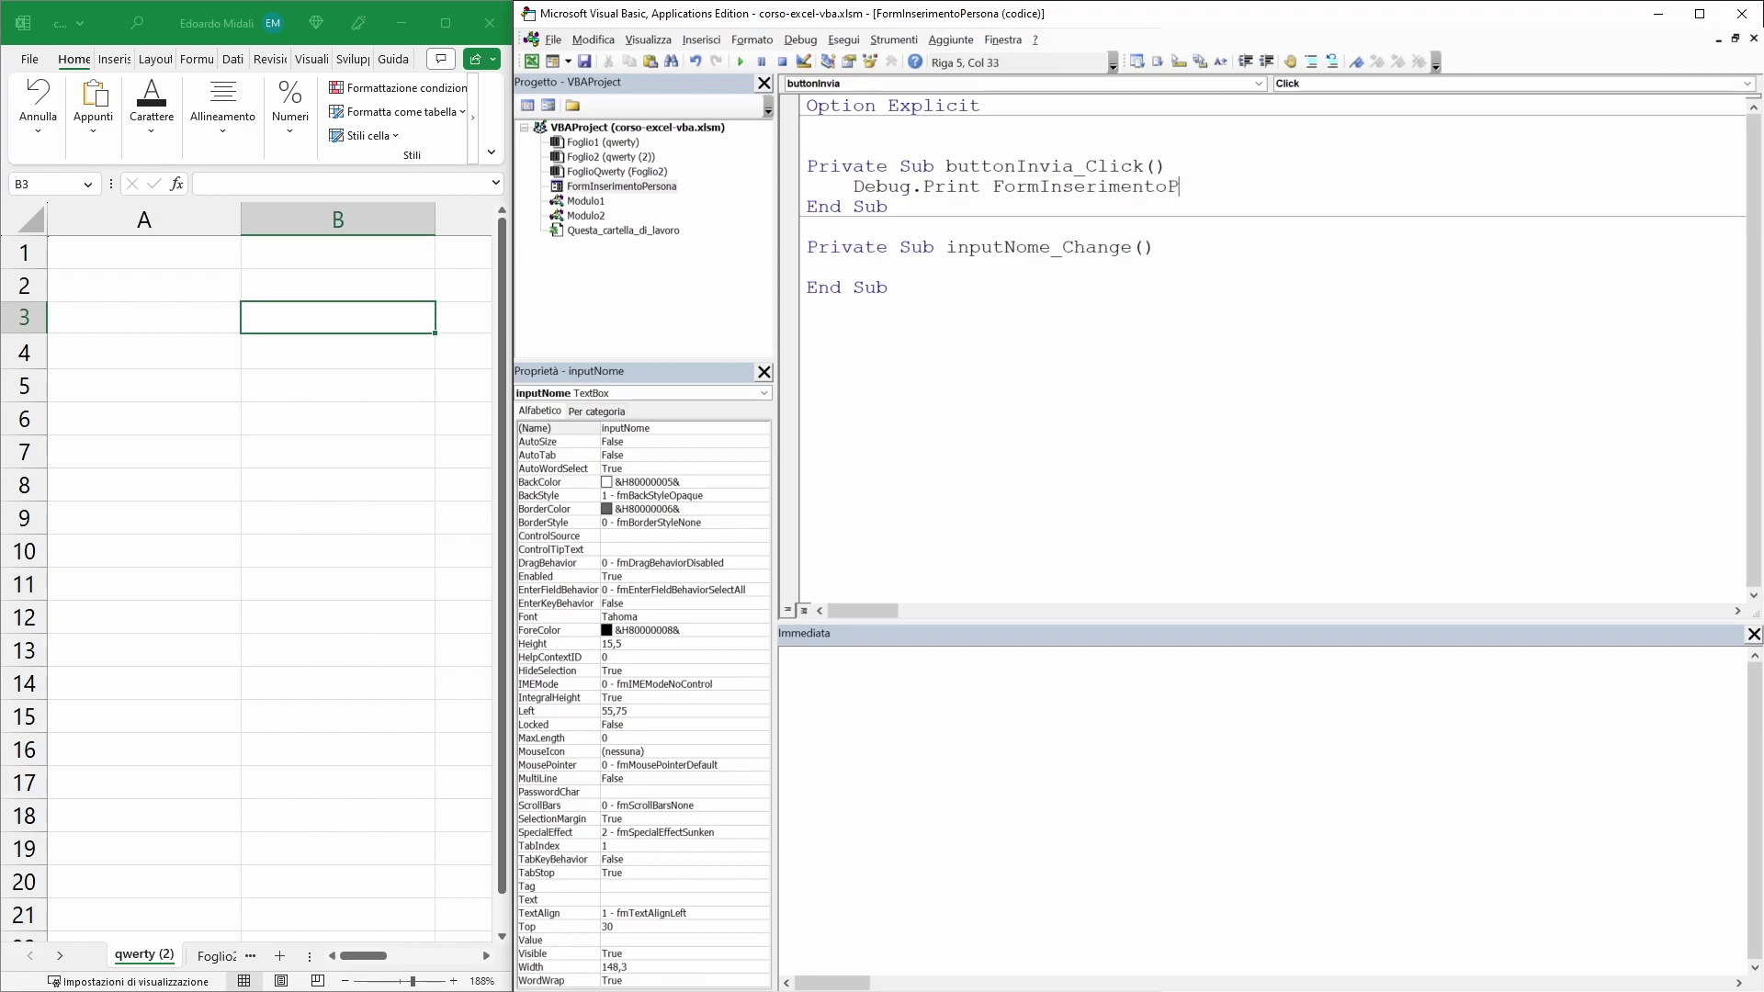
text(ersona.)
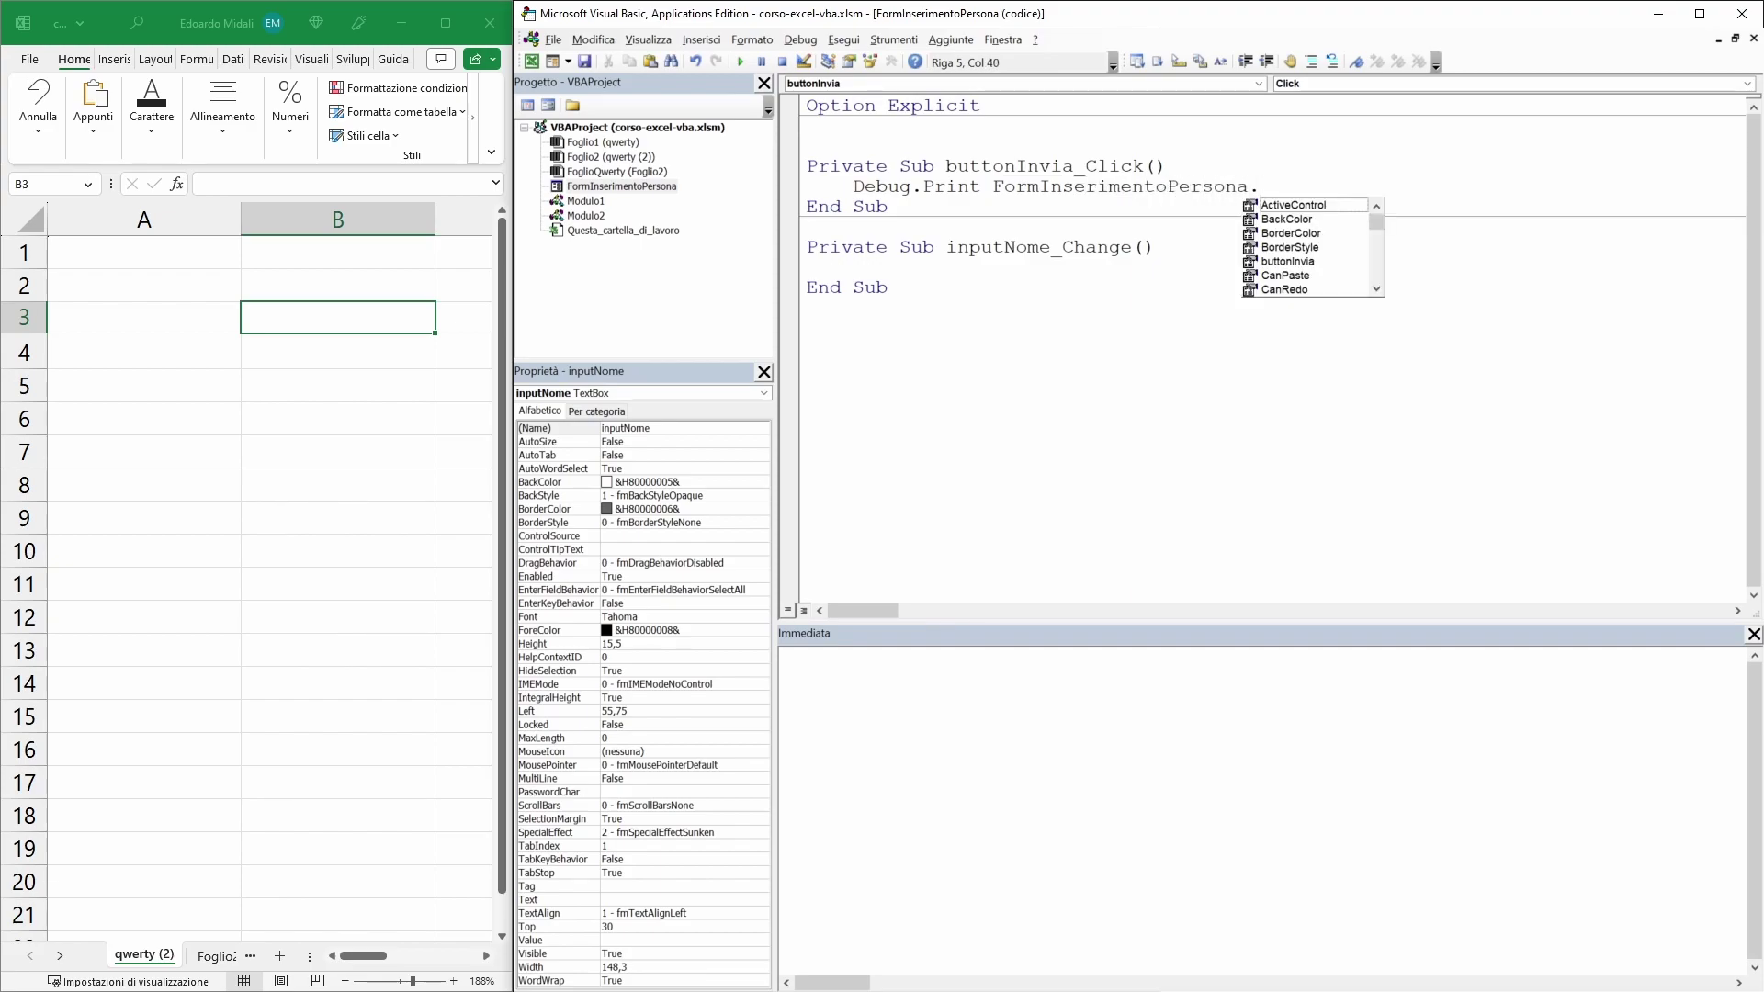
text(inp)
key(Tab)
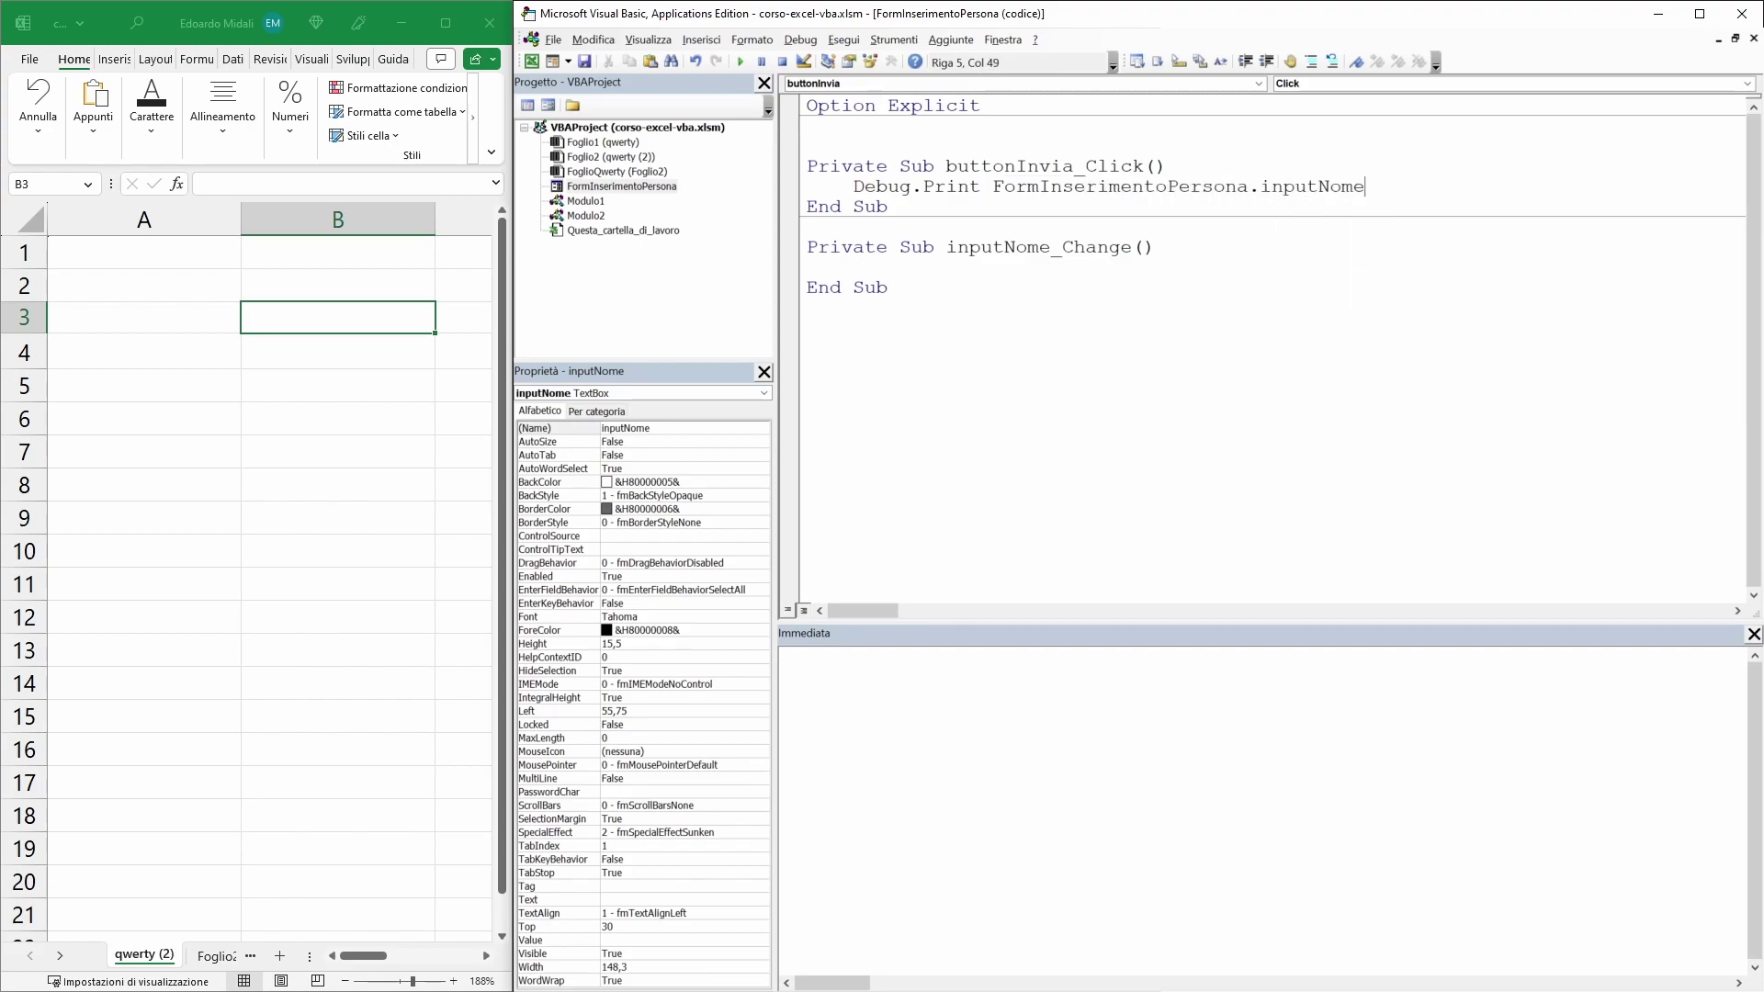
text(.Valu)
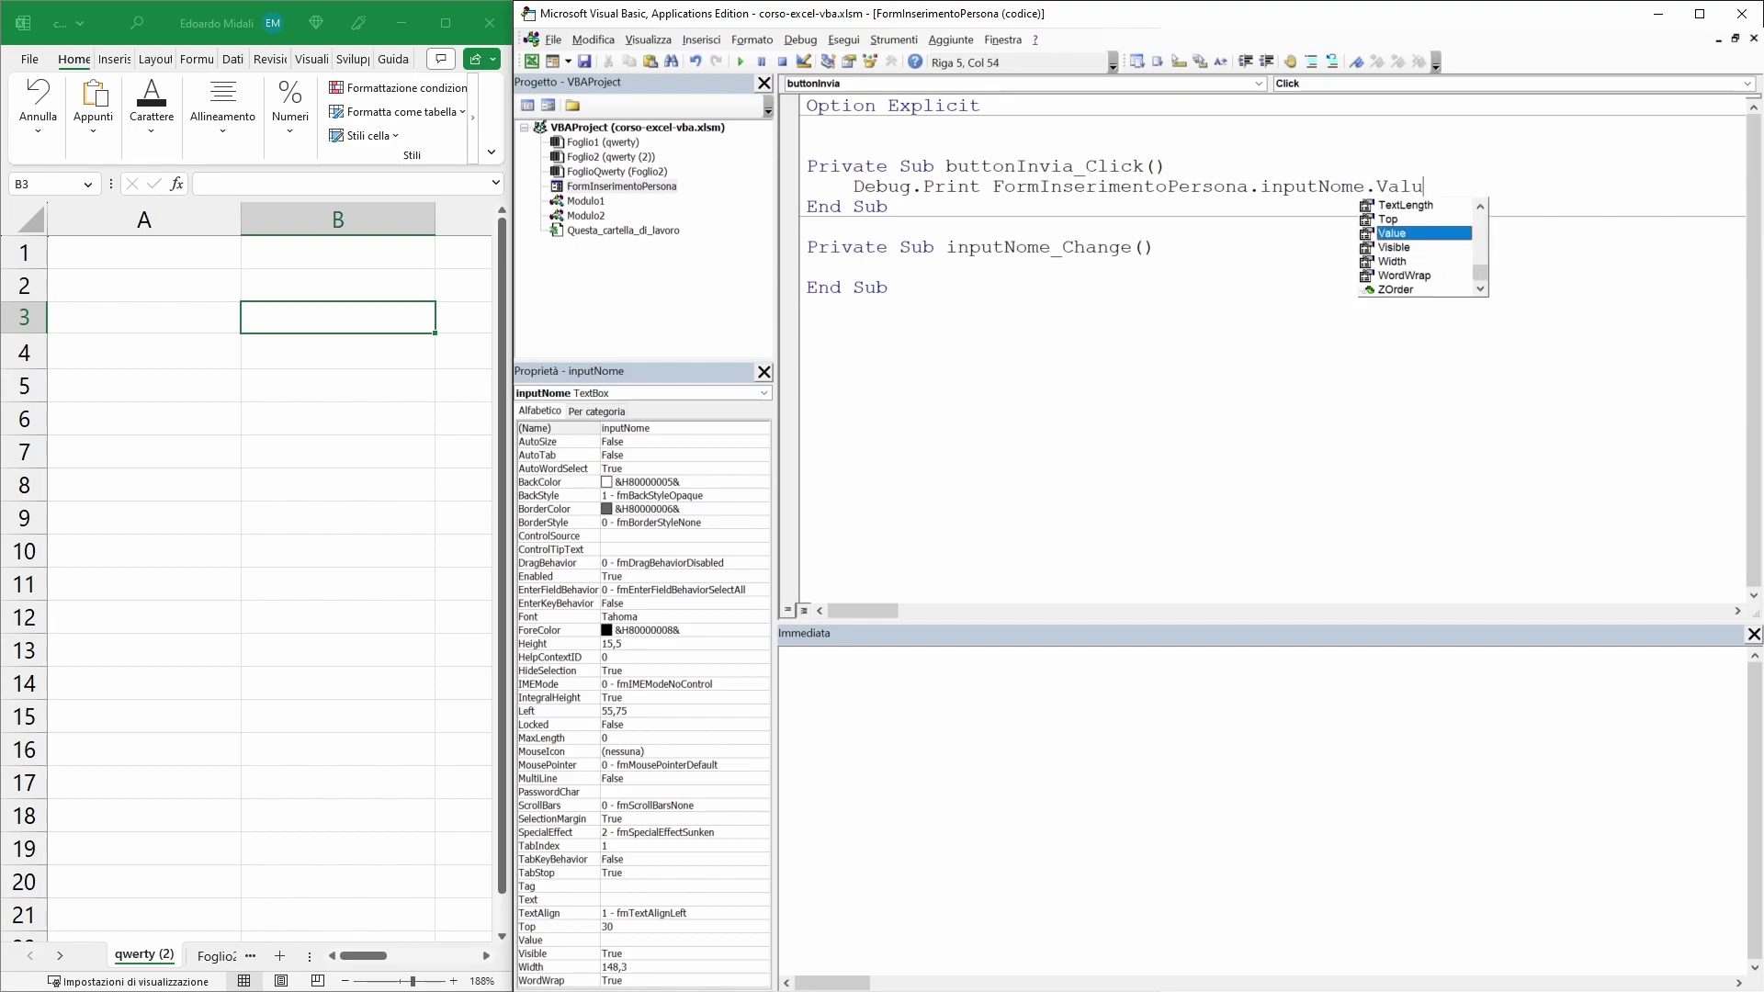
text(e)
click(1167, 166)
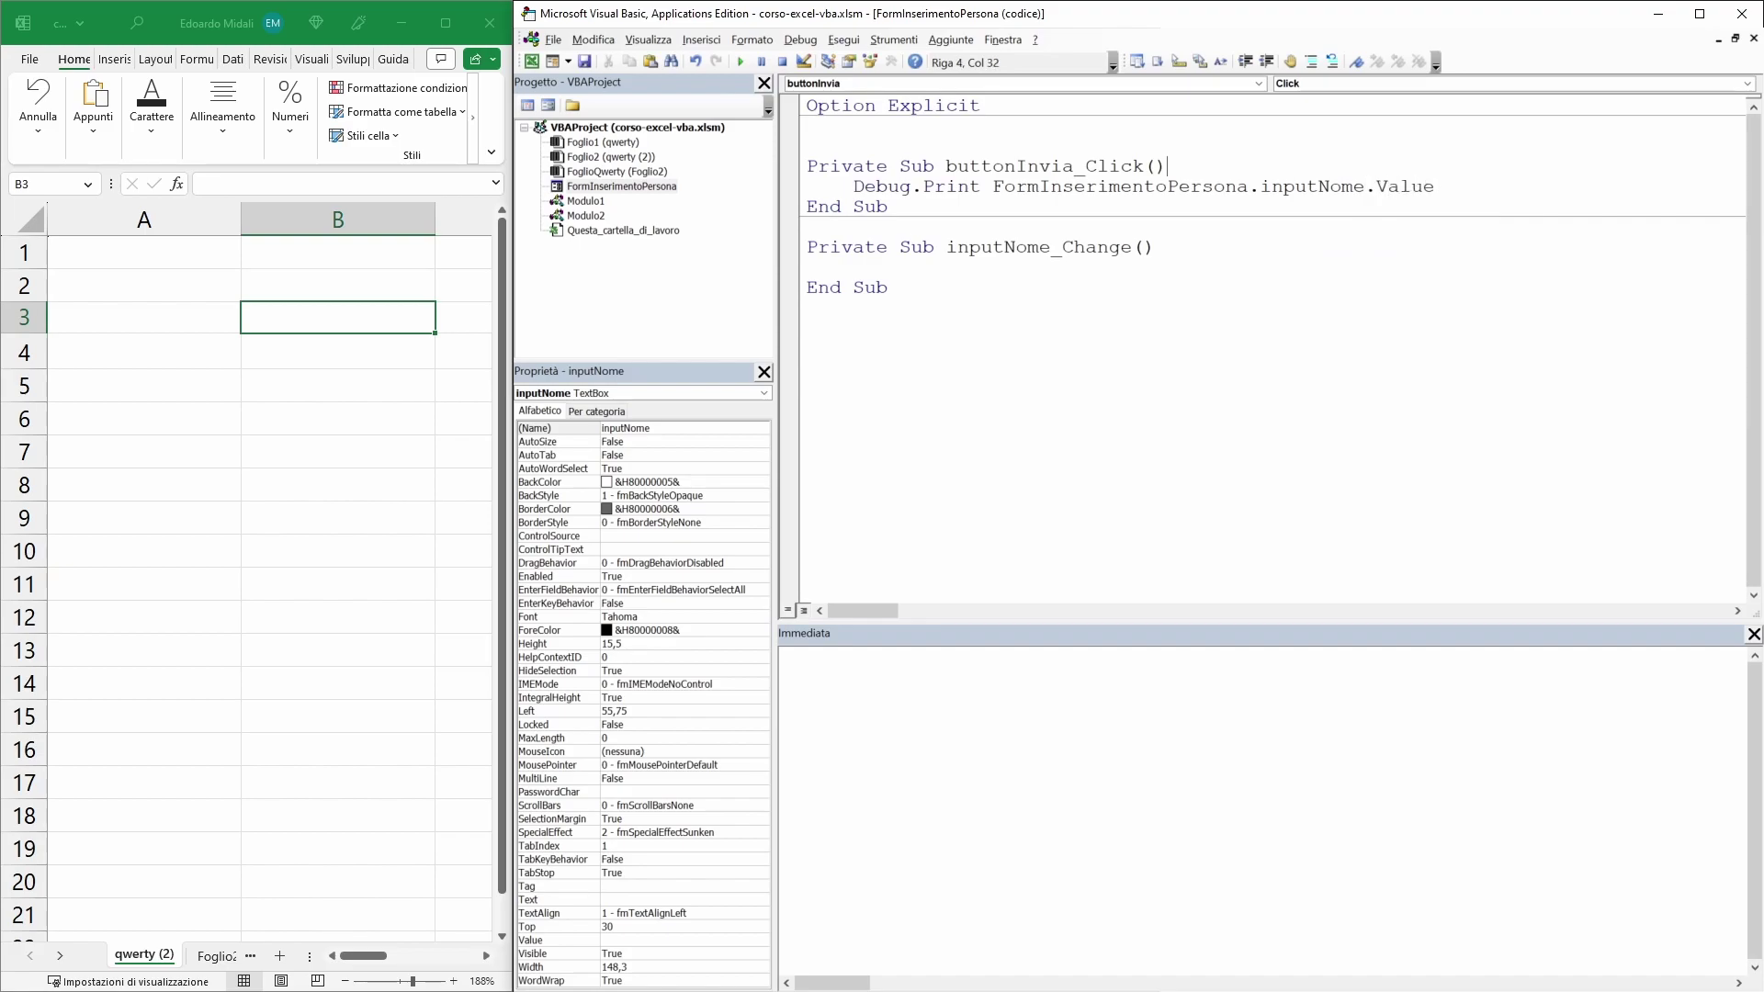
- Run the form, confirm qwerty and then a person's name in Nome, and close it
click(741, 63)
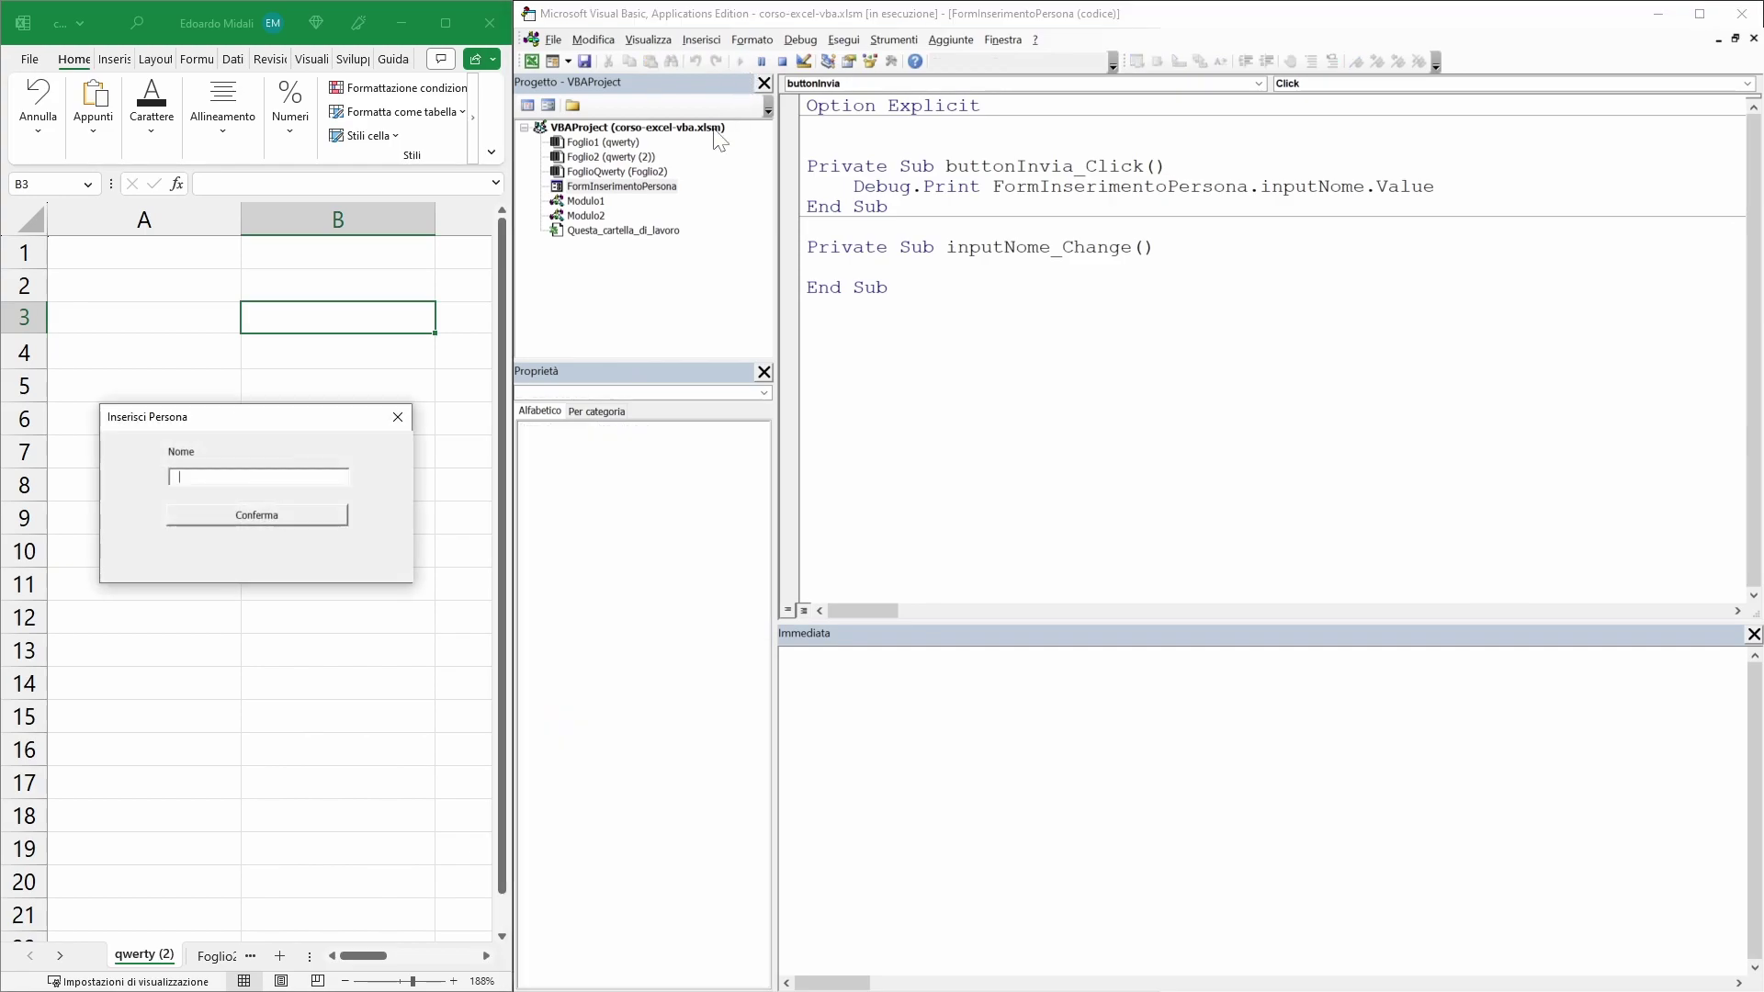
text(qw)
text(erty)
click(246, 516)
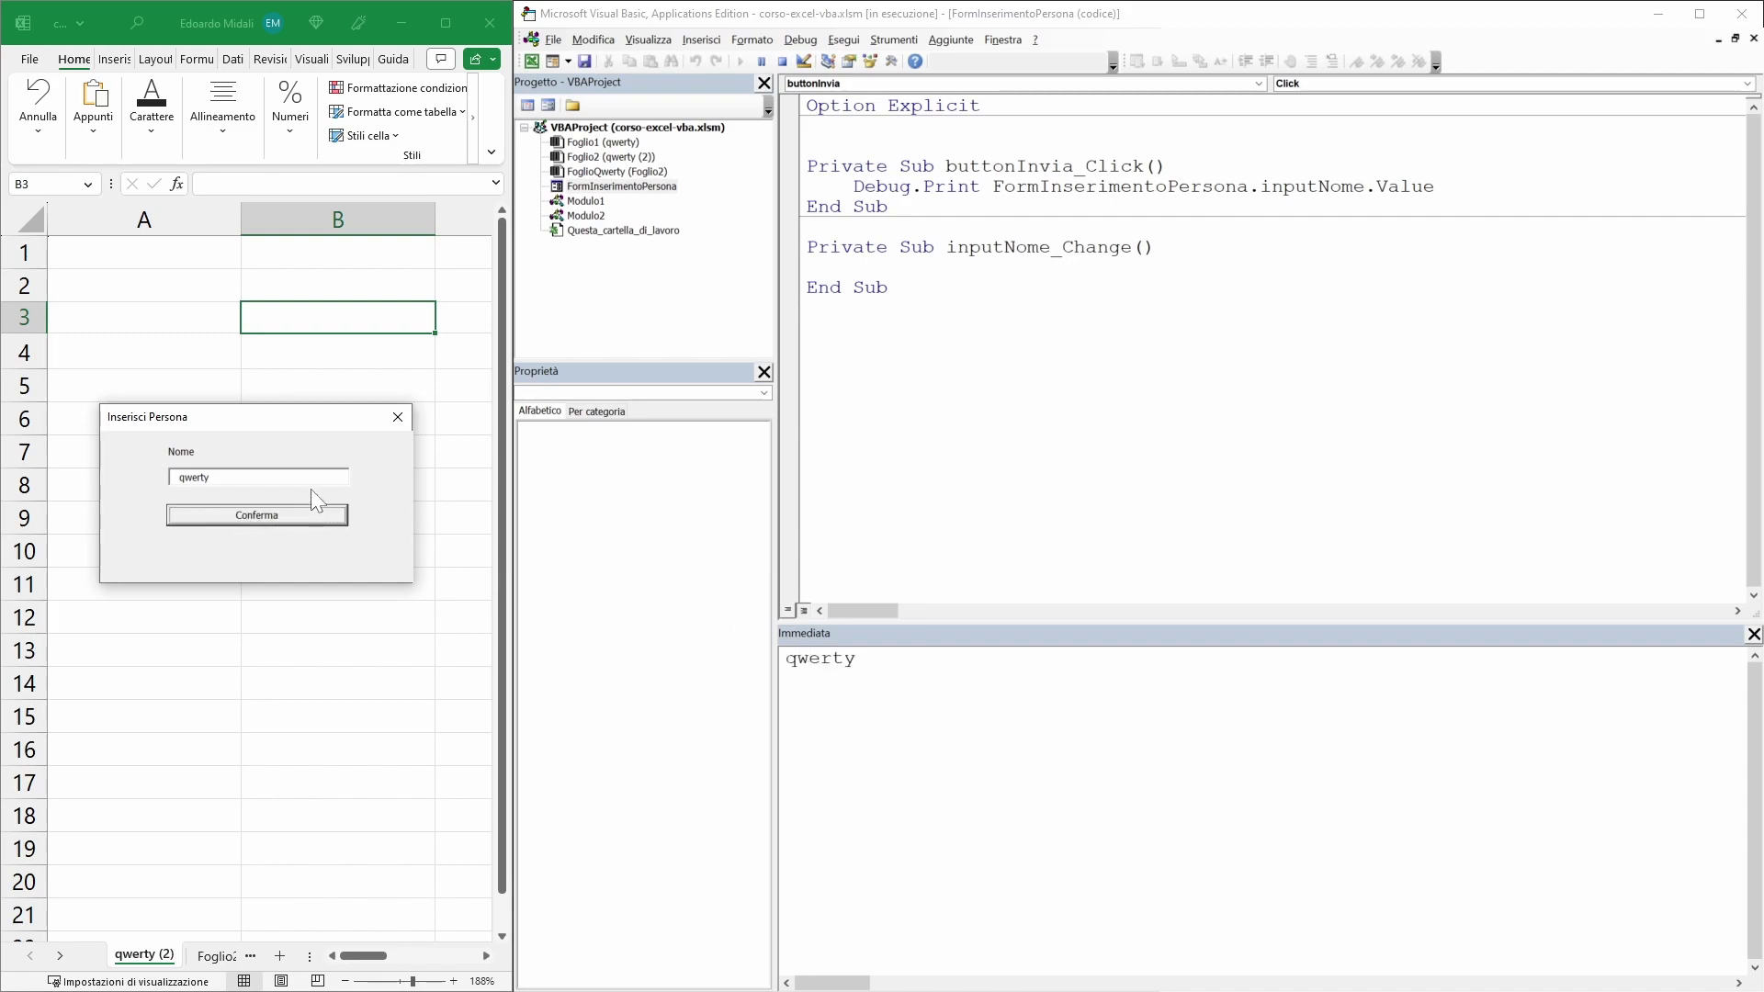
drag(304, 478, 135, 476)
text(edoardo)
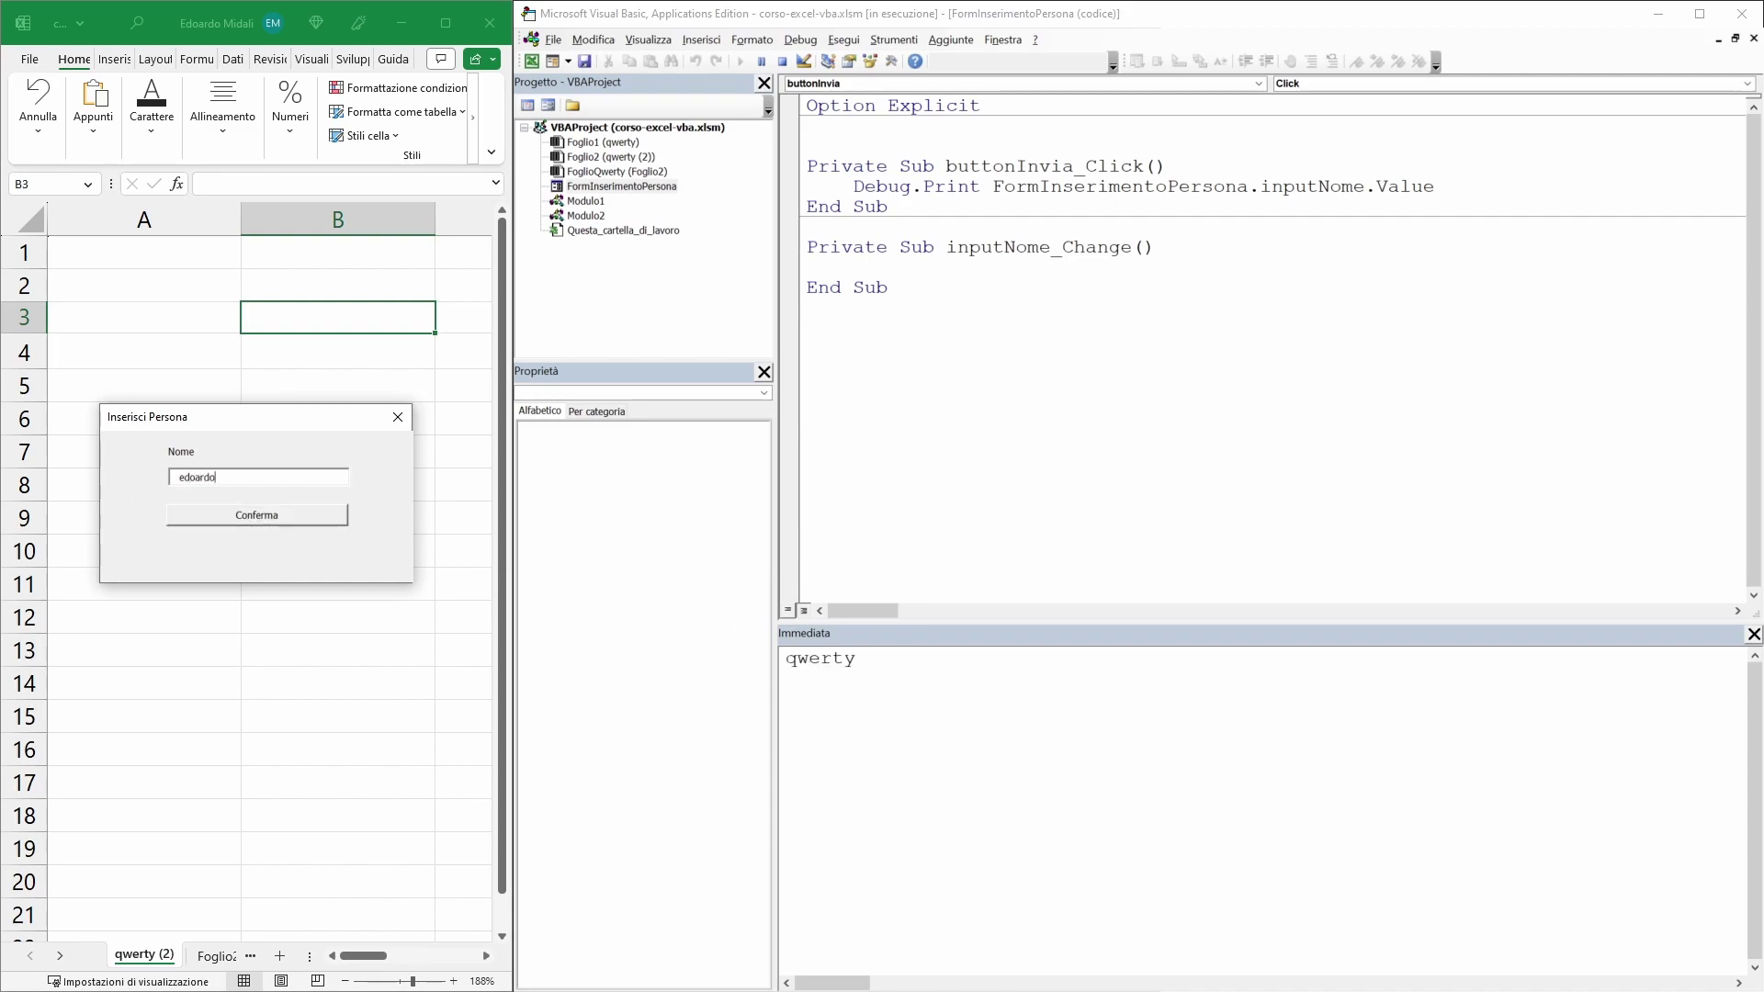
text(rossi)
click(207, 520)
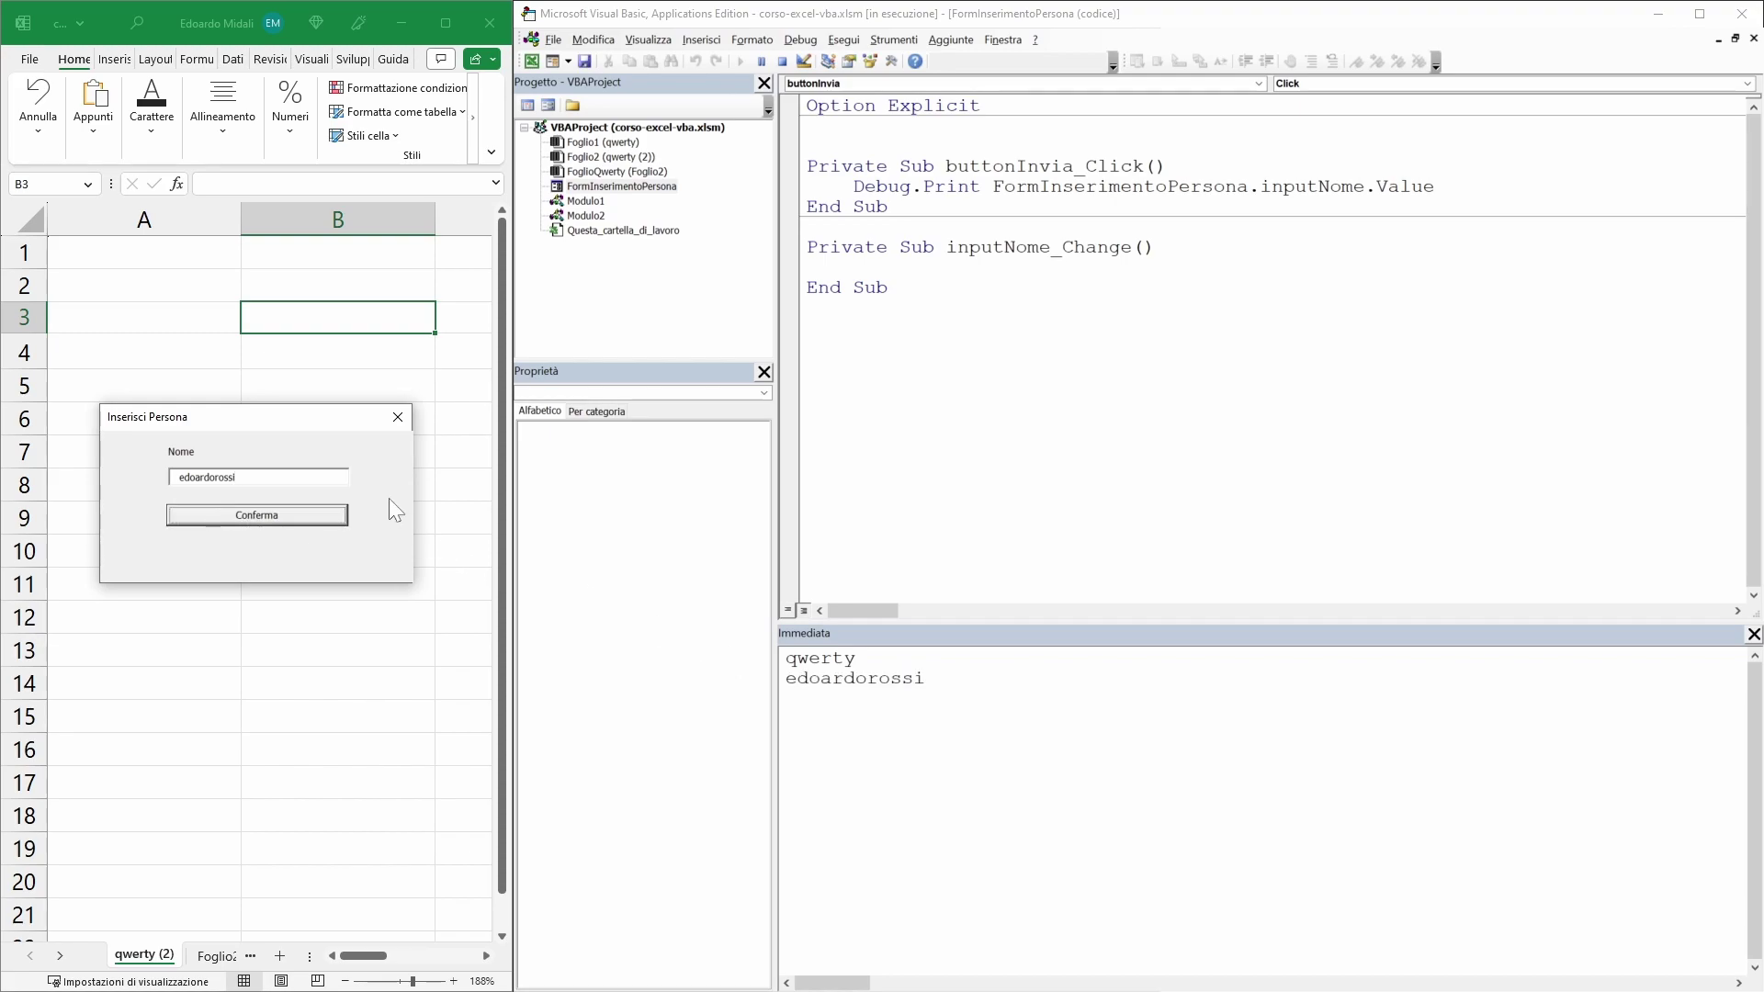
click(398, 418)
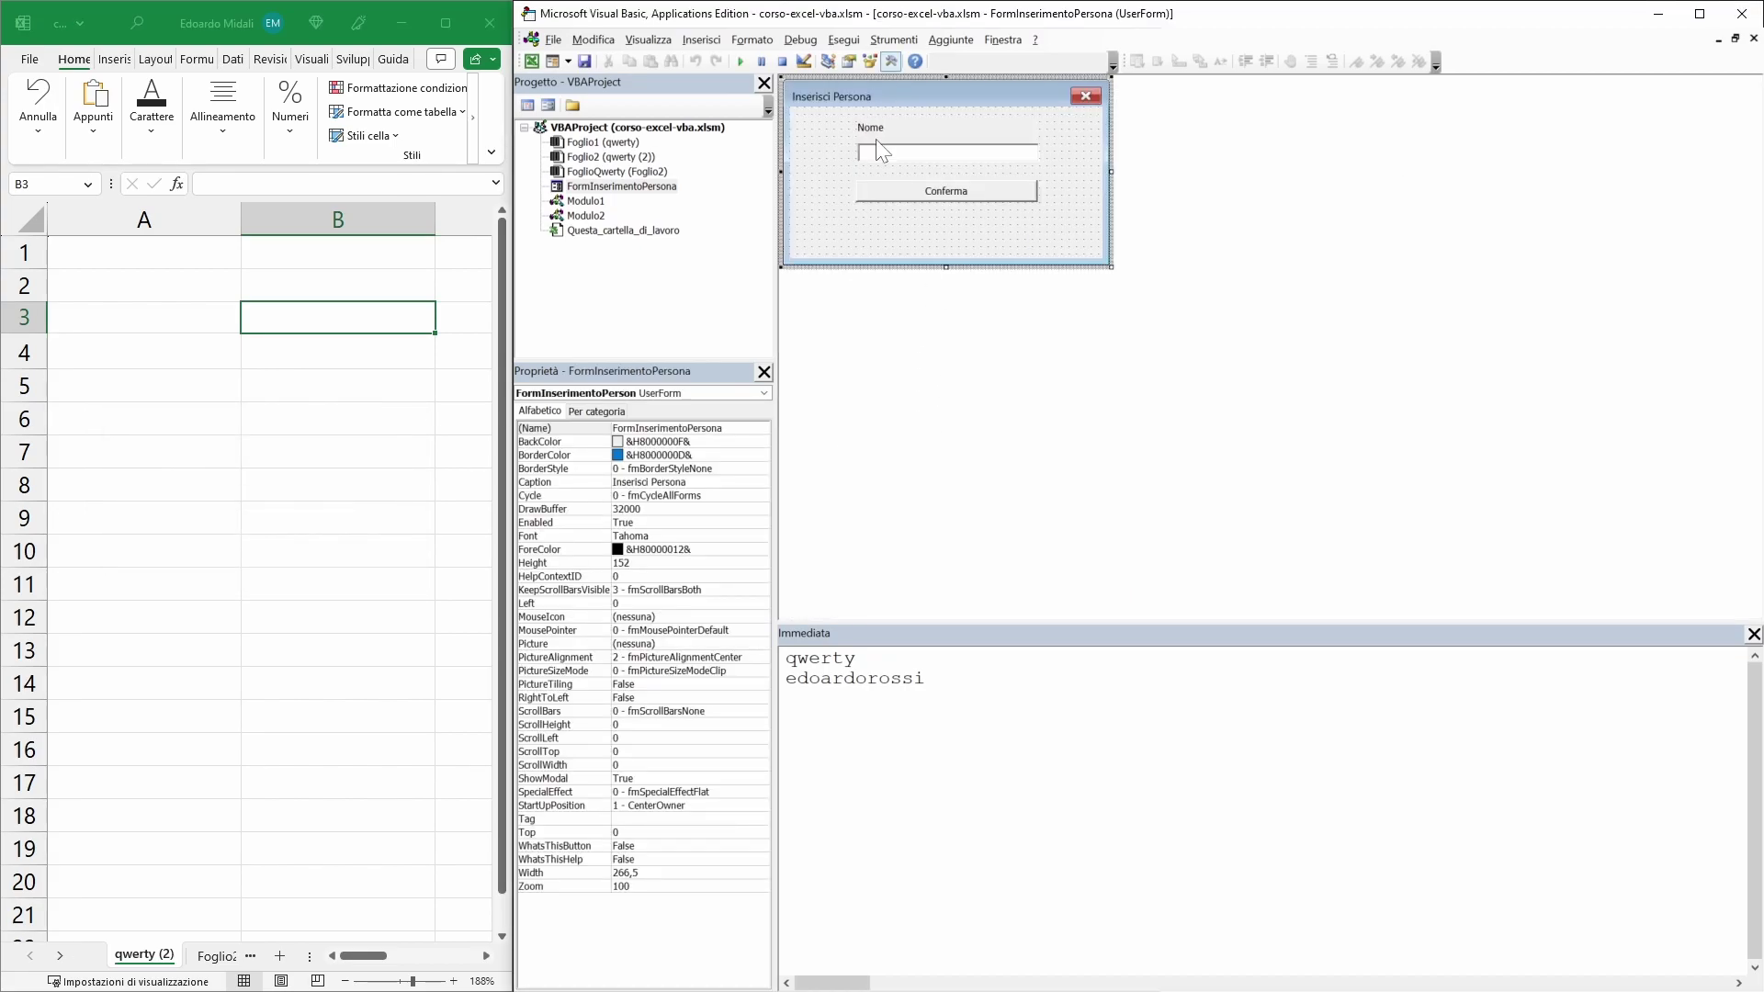
- Replace FormInserimentoPersona with Me in the Debug.Print line
double_click(868, 191)
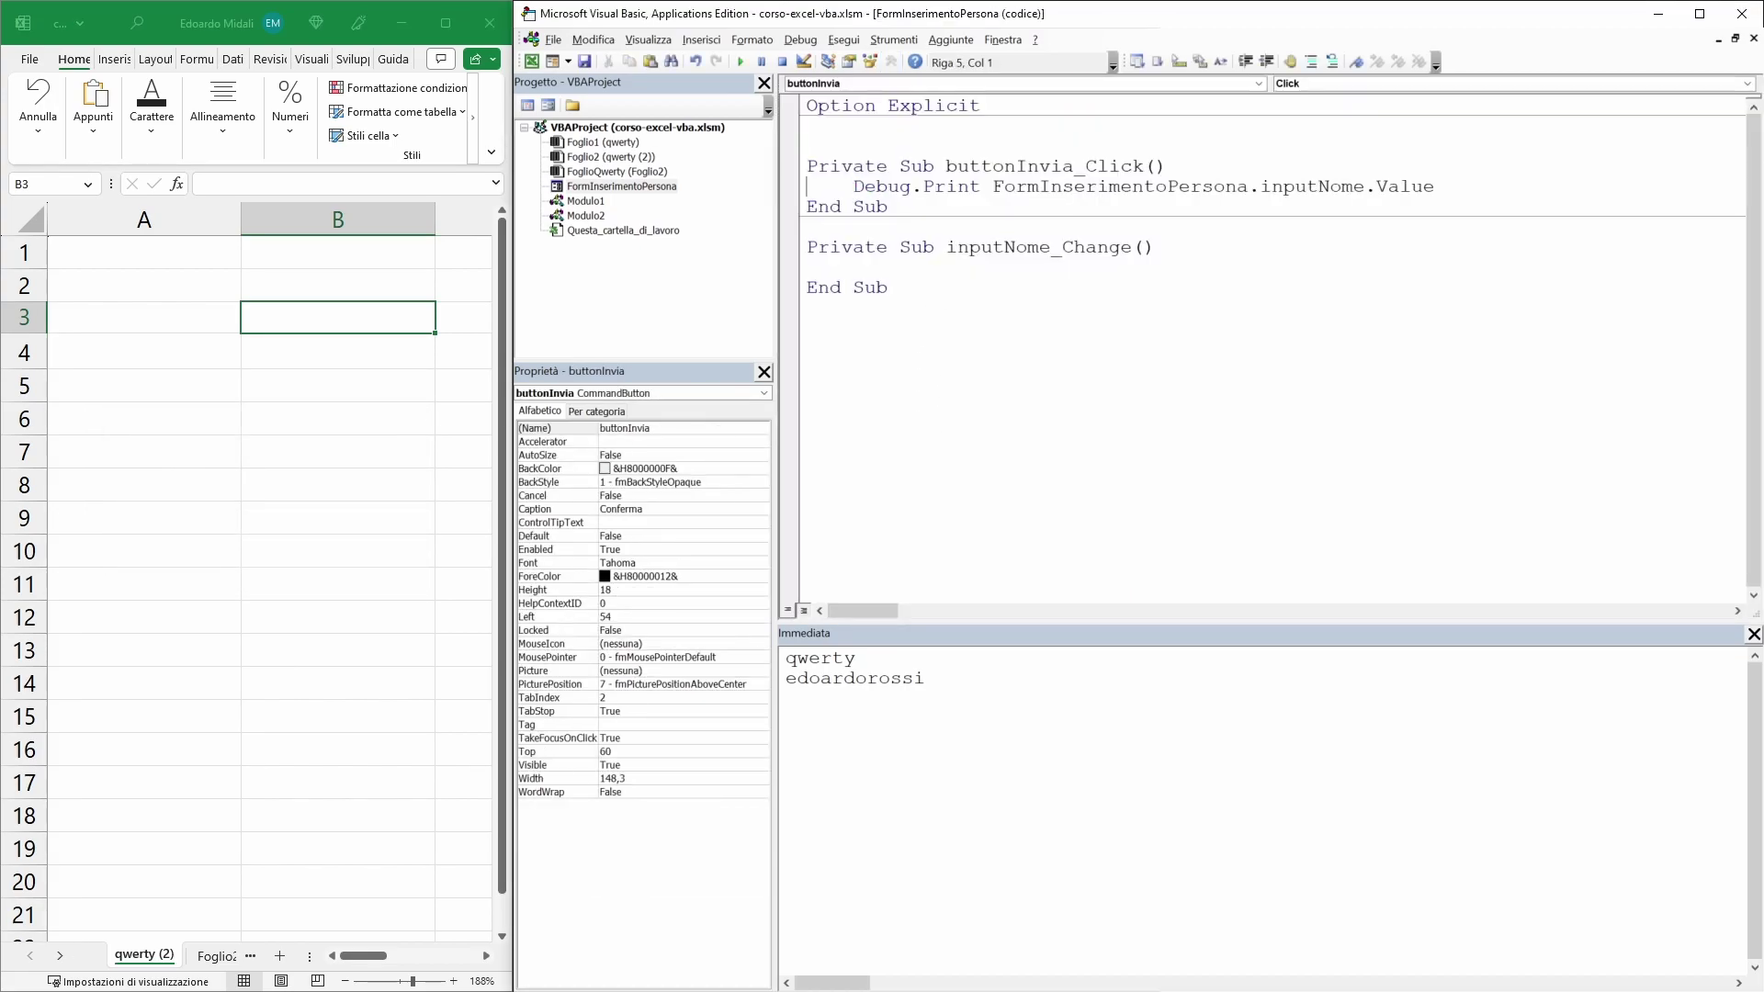
double_click(1052, 187)
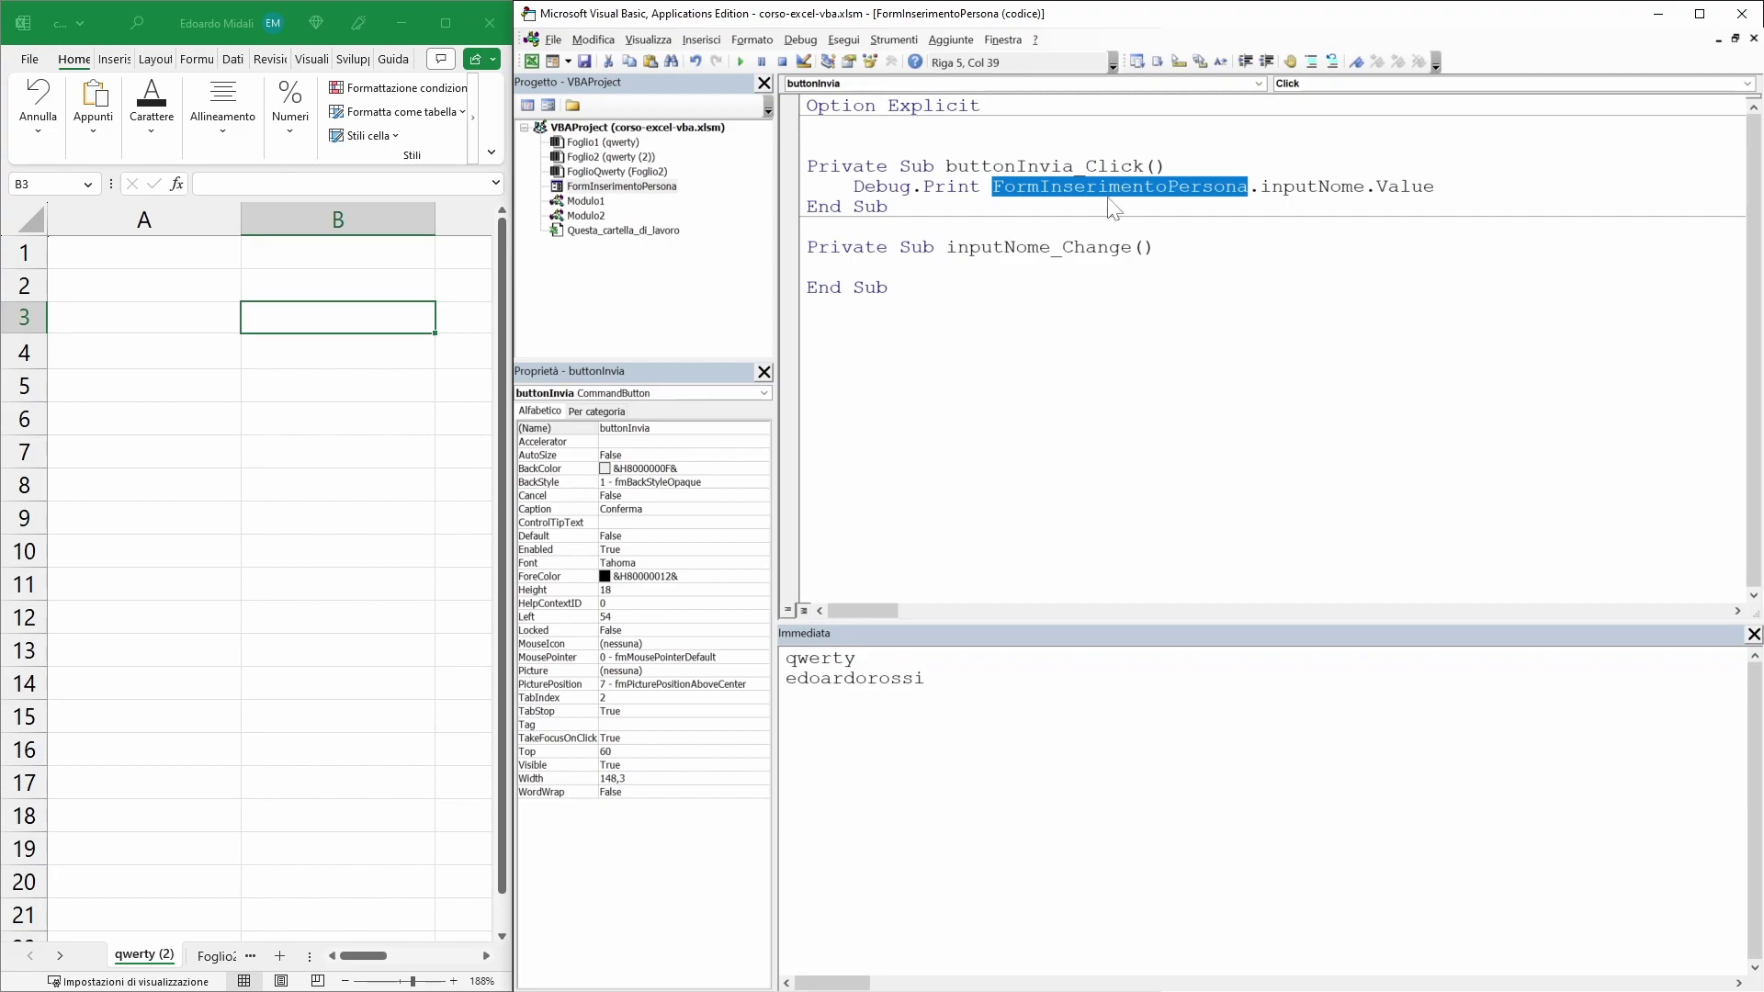
text(Me)
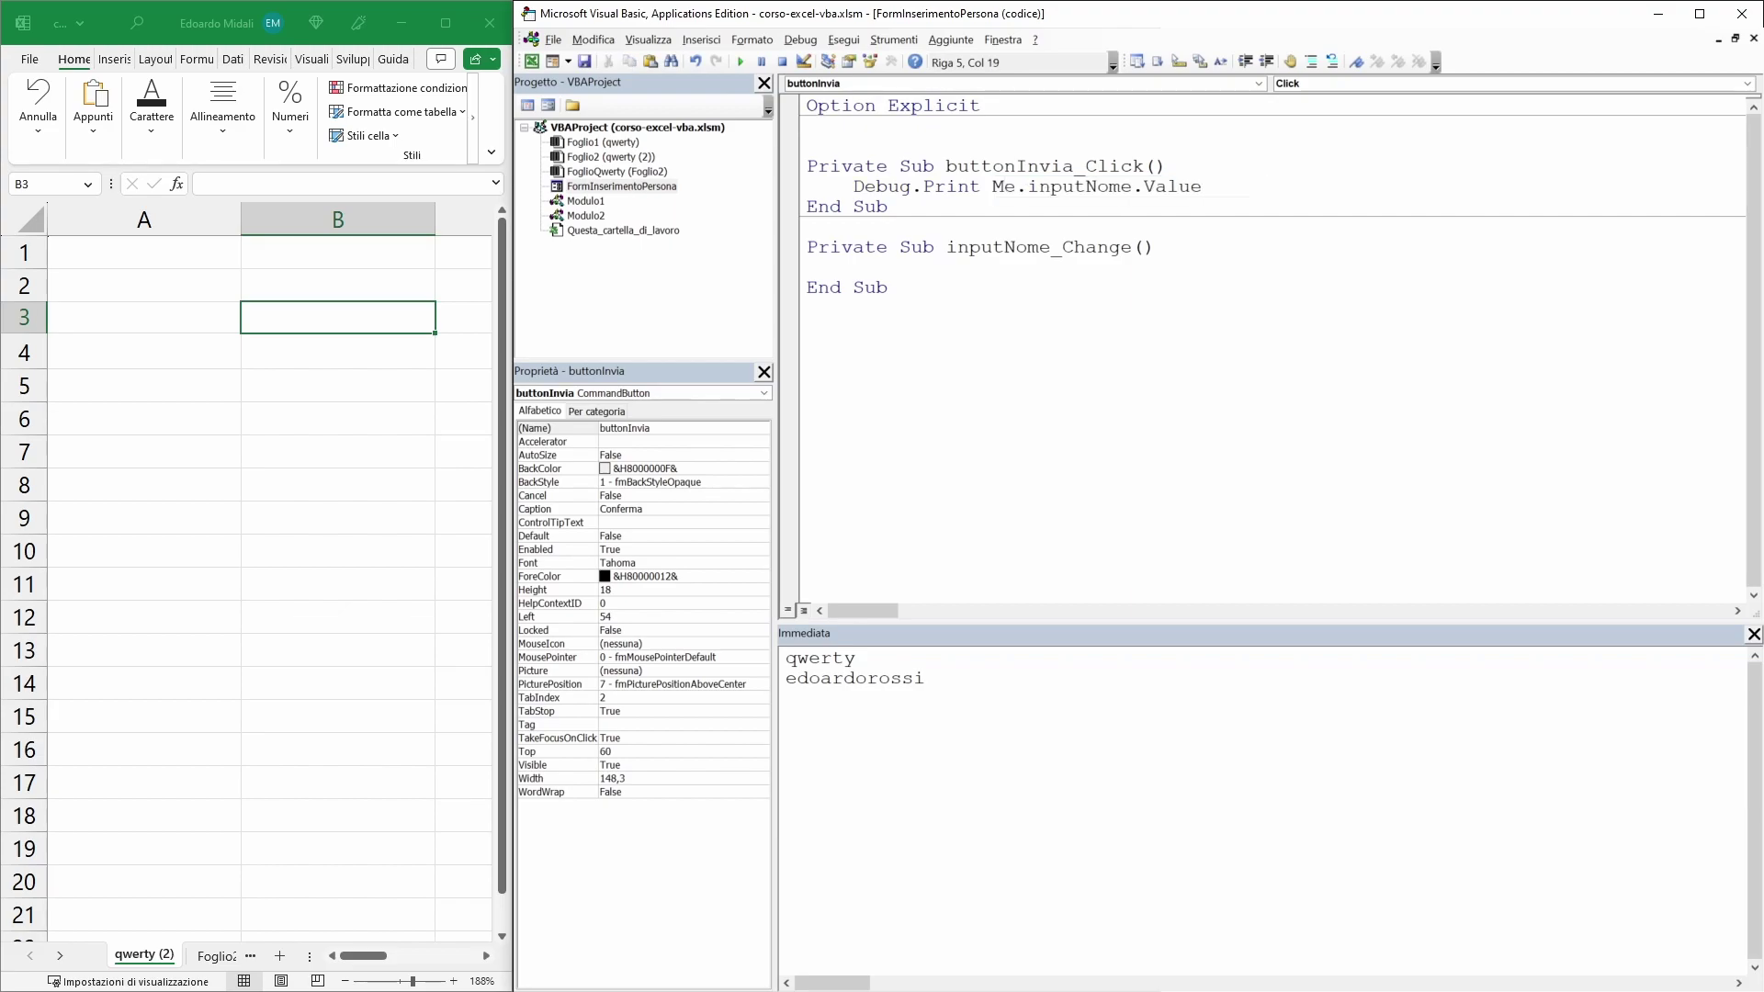
key(BackSpace)
key(BackSpace)
text(this)
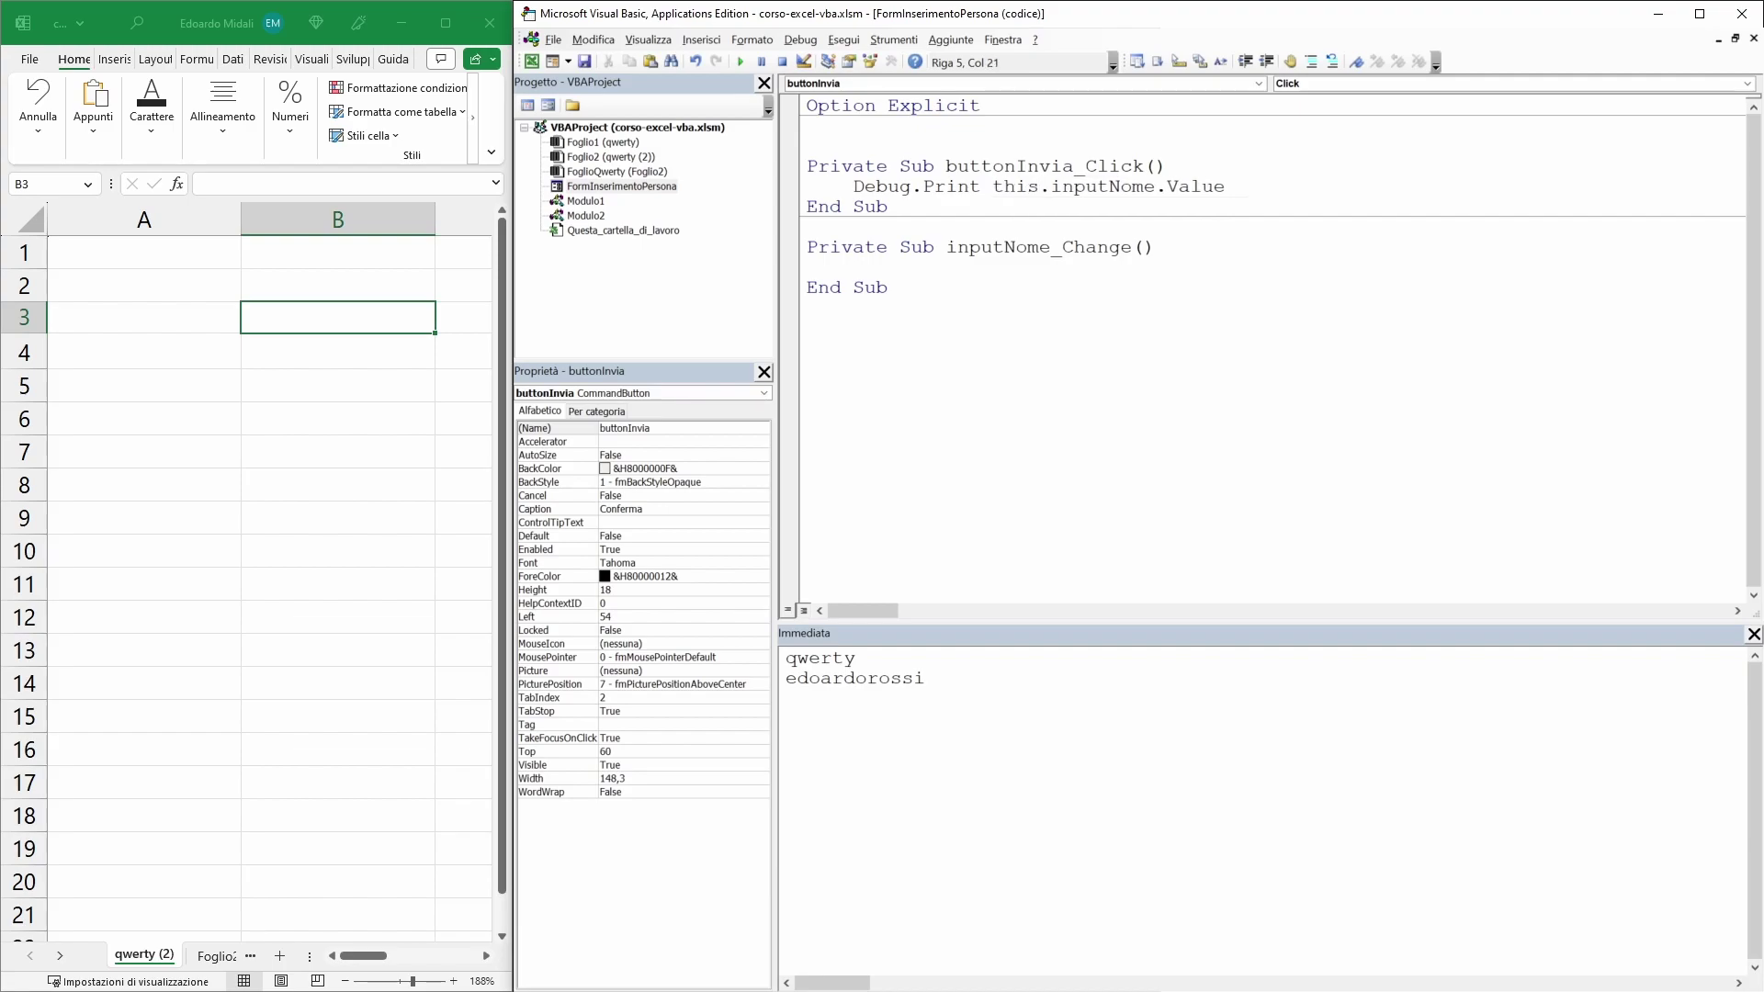
key(BackSpace)
key(BackSpace)
key(BackSpace)
key(BackSpace)
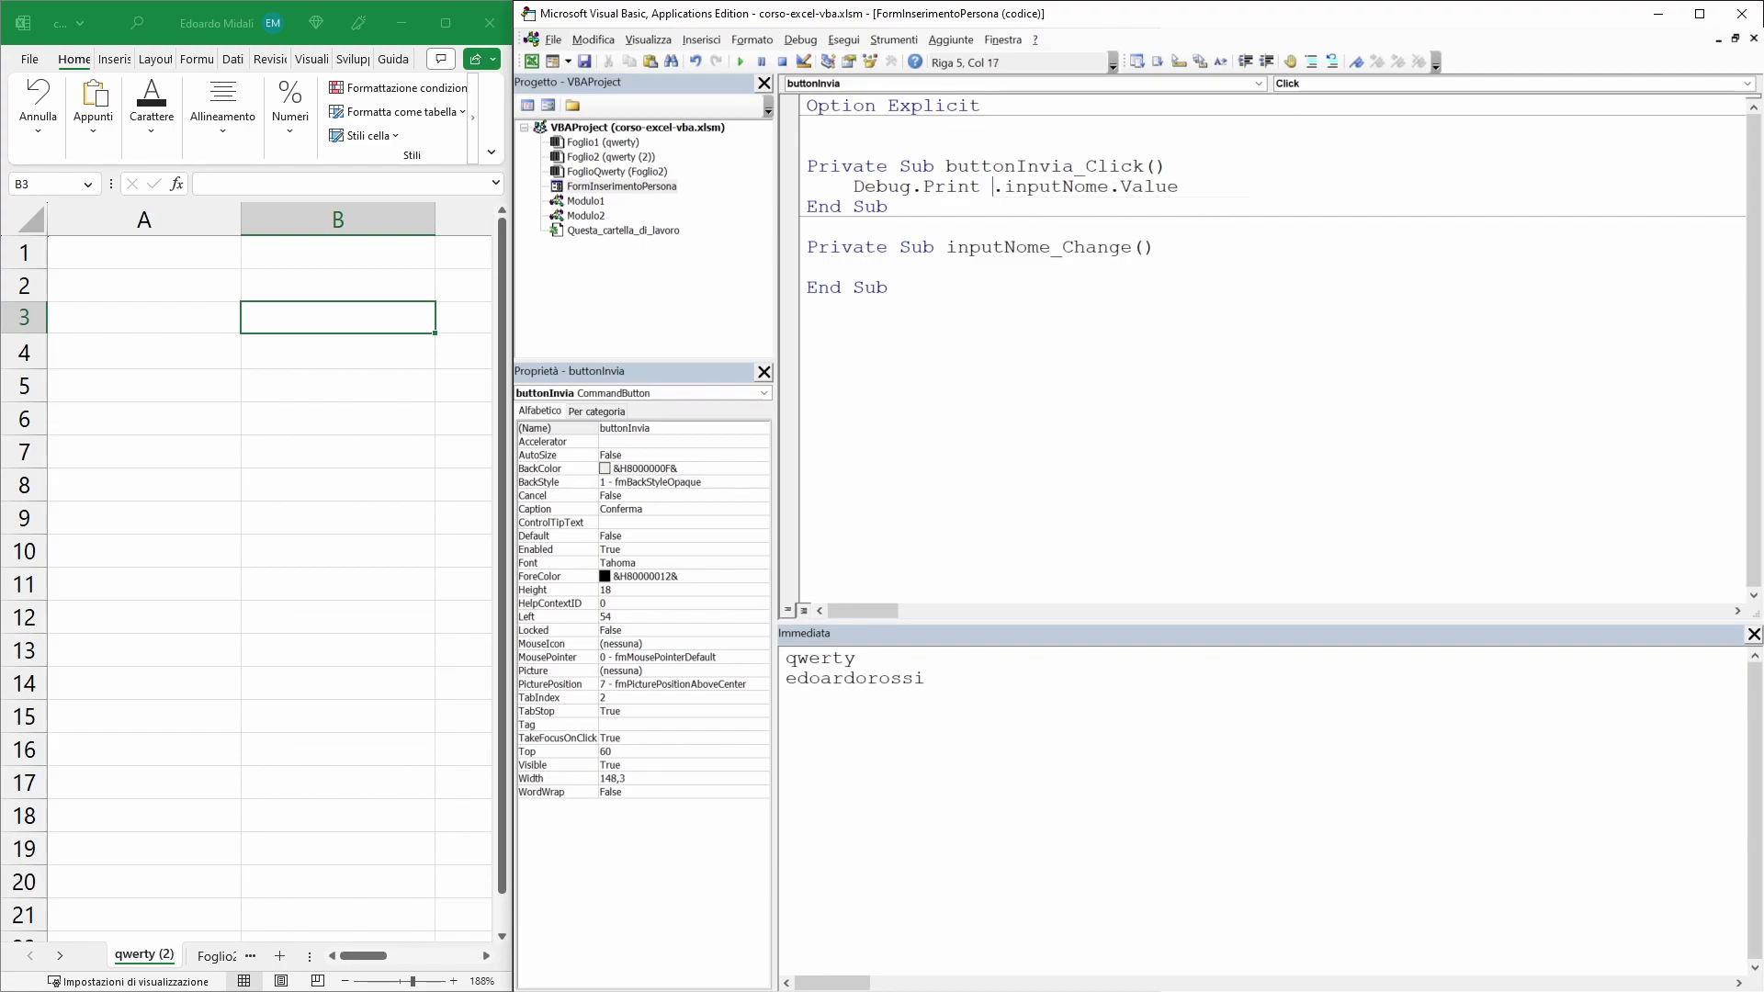
text(Me)
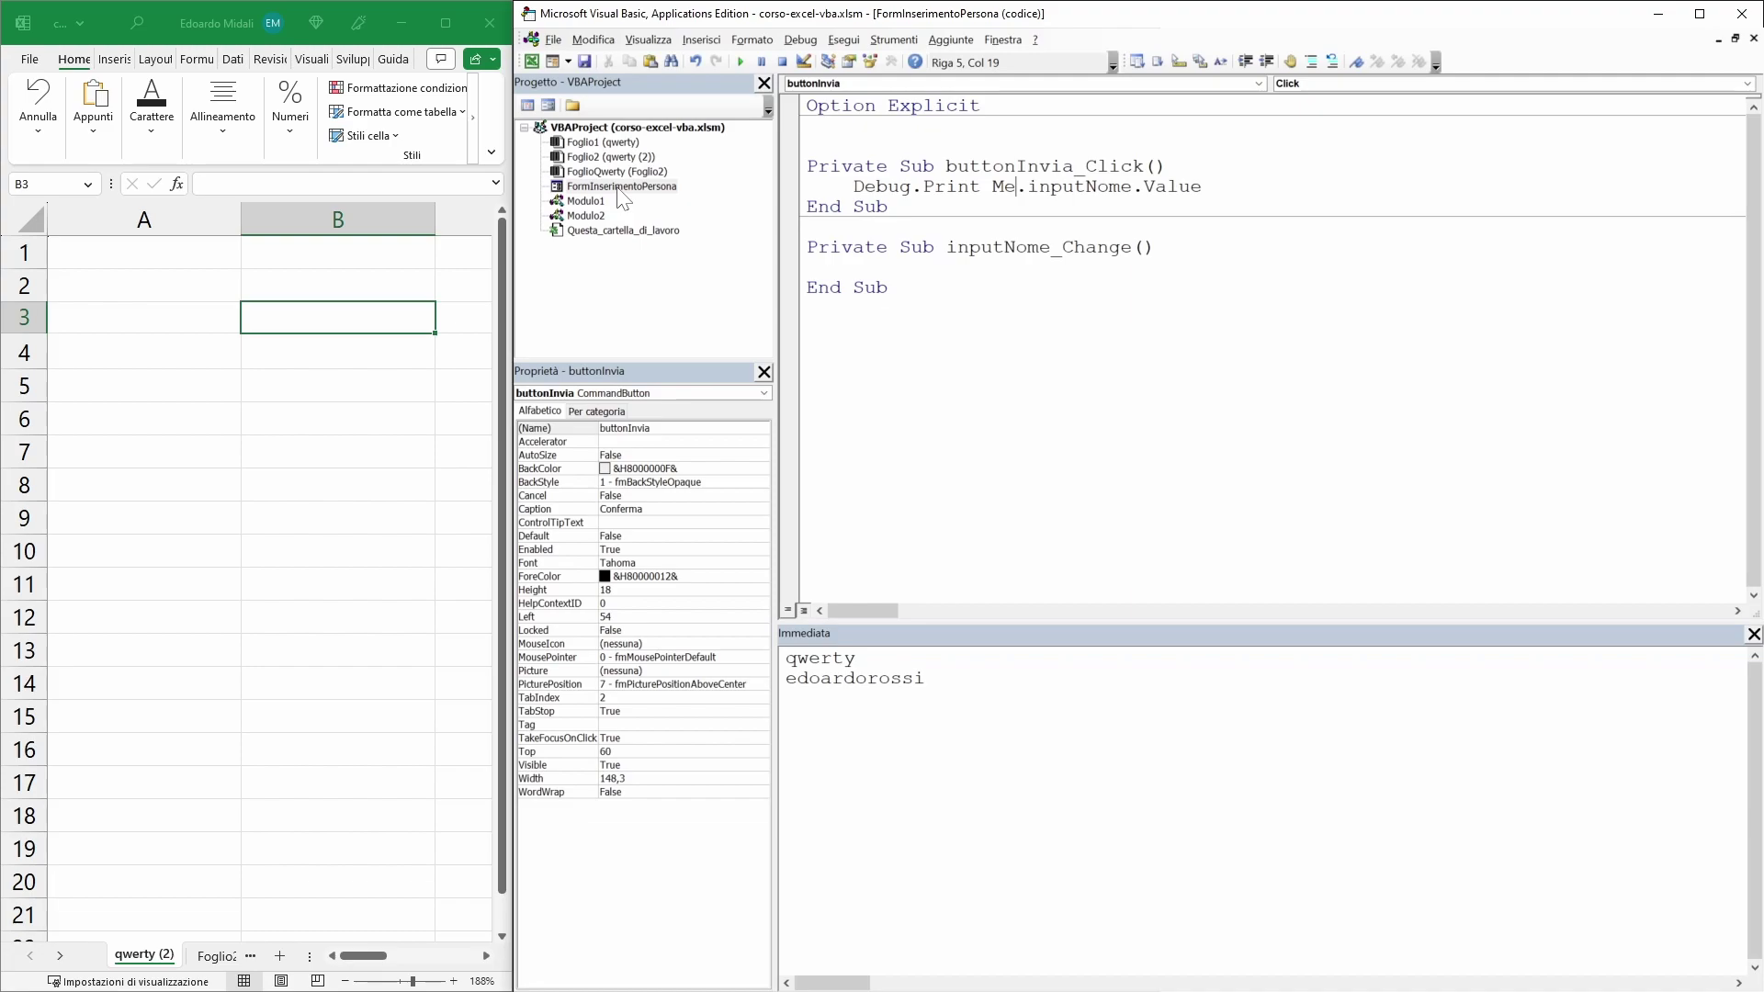
- Check the Me.inputNome reference, then return to the Inserisci Persona form design
double_click(1004, 186)
click(1015, 187)
double_click(1003, 187)
double_click(1078, 186)
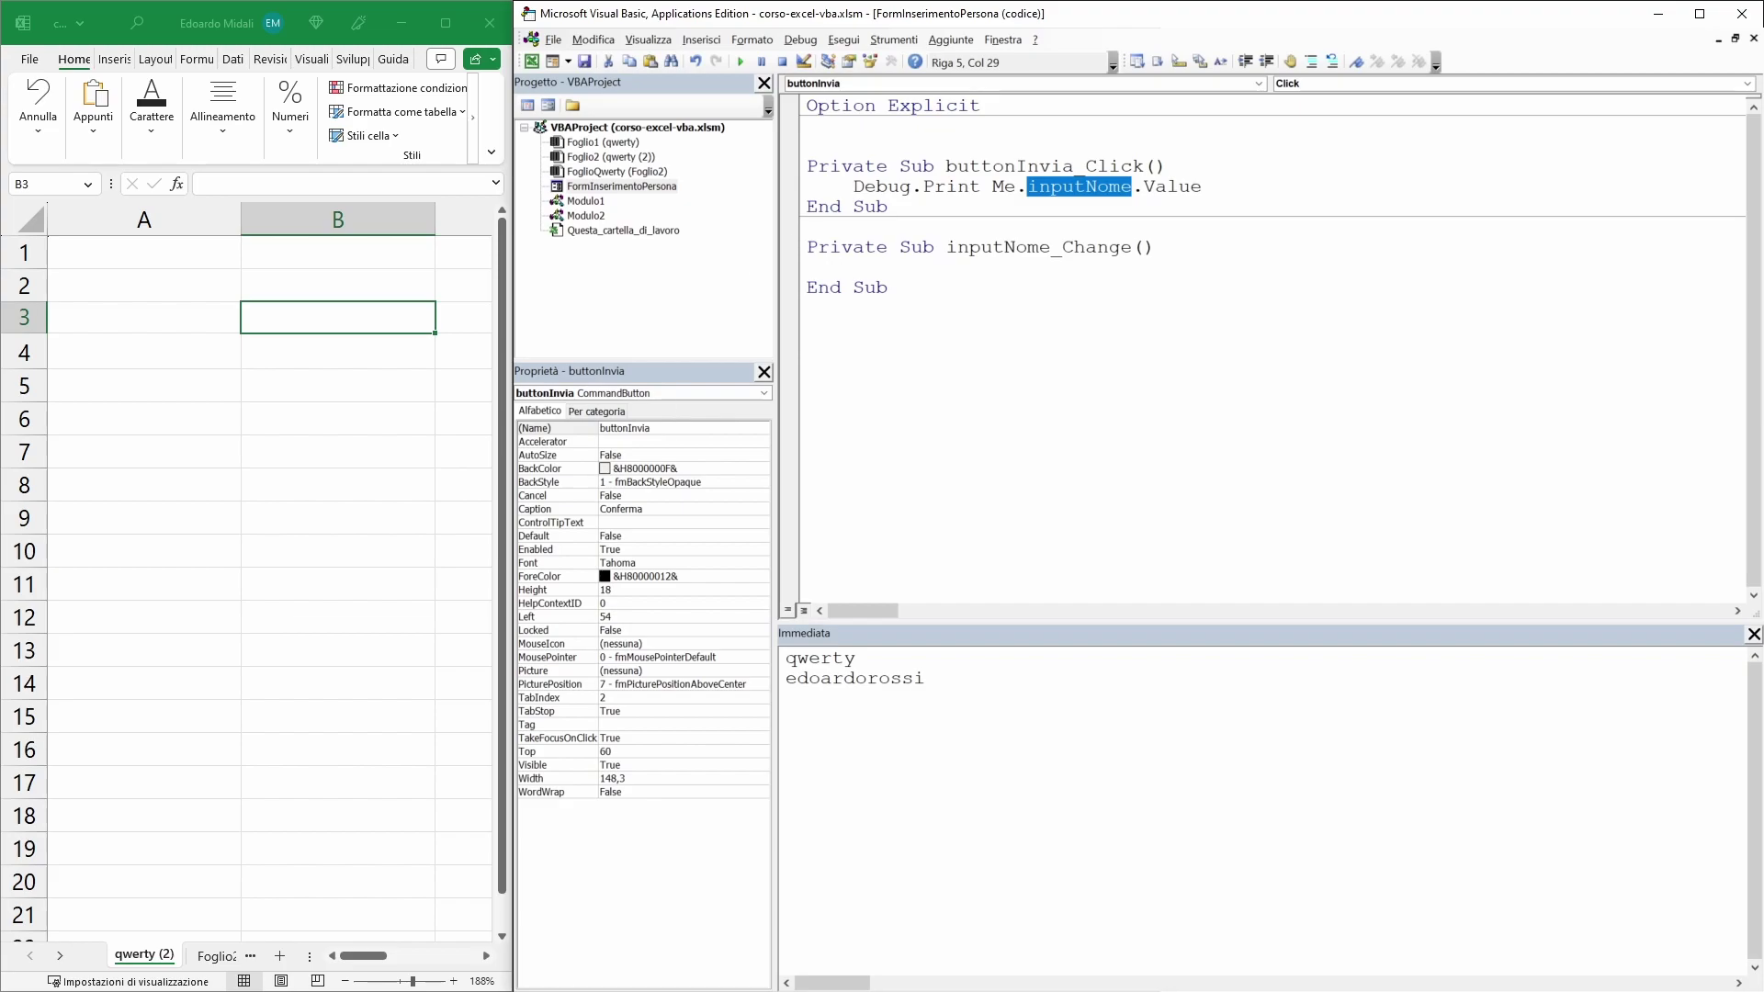
double_click(606, 186)
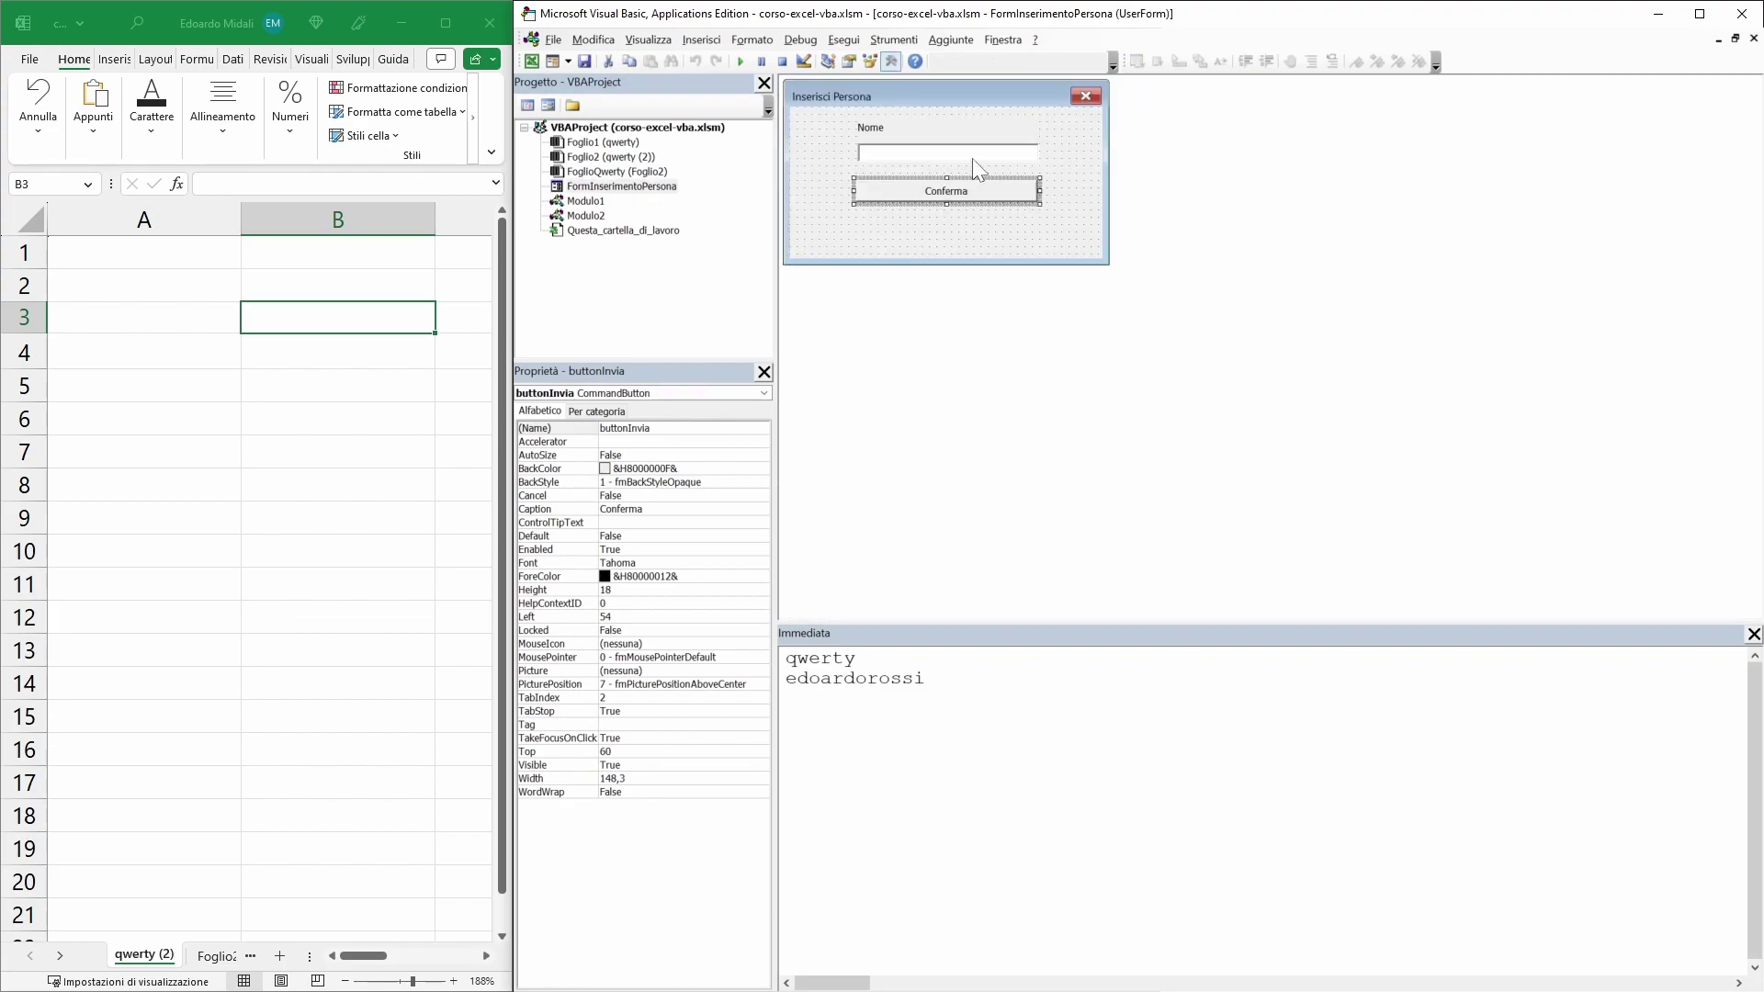
- Switch back and forth between the form design and its code
click(935, 152)
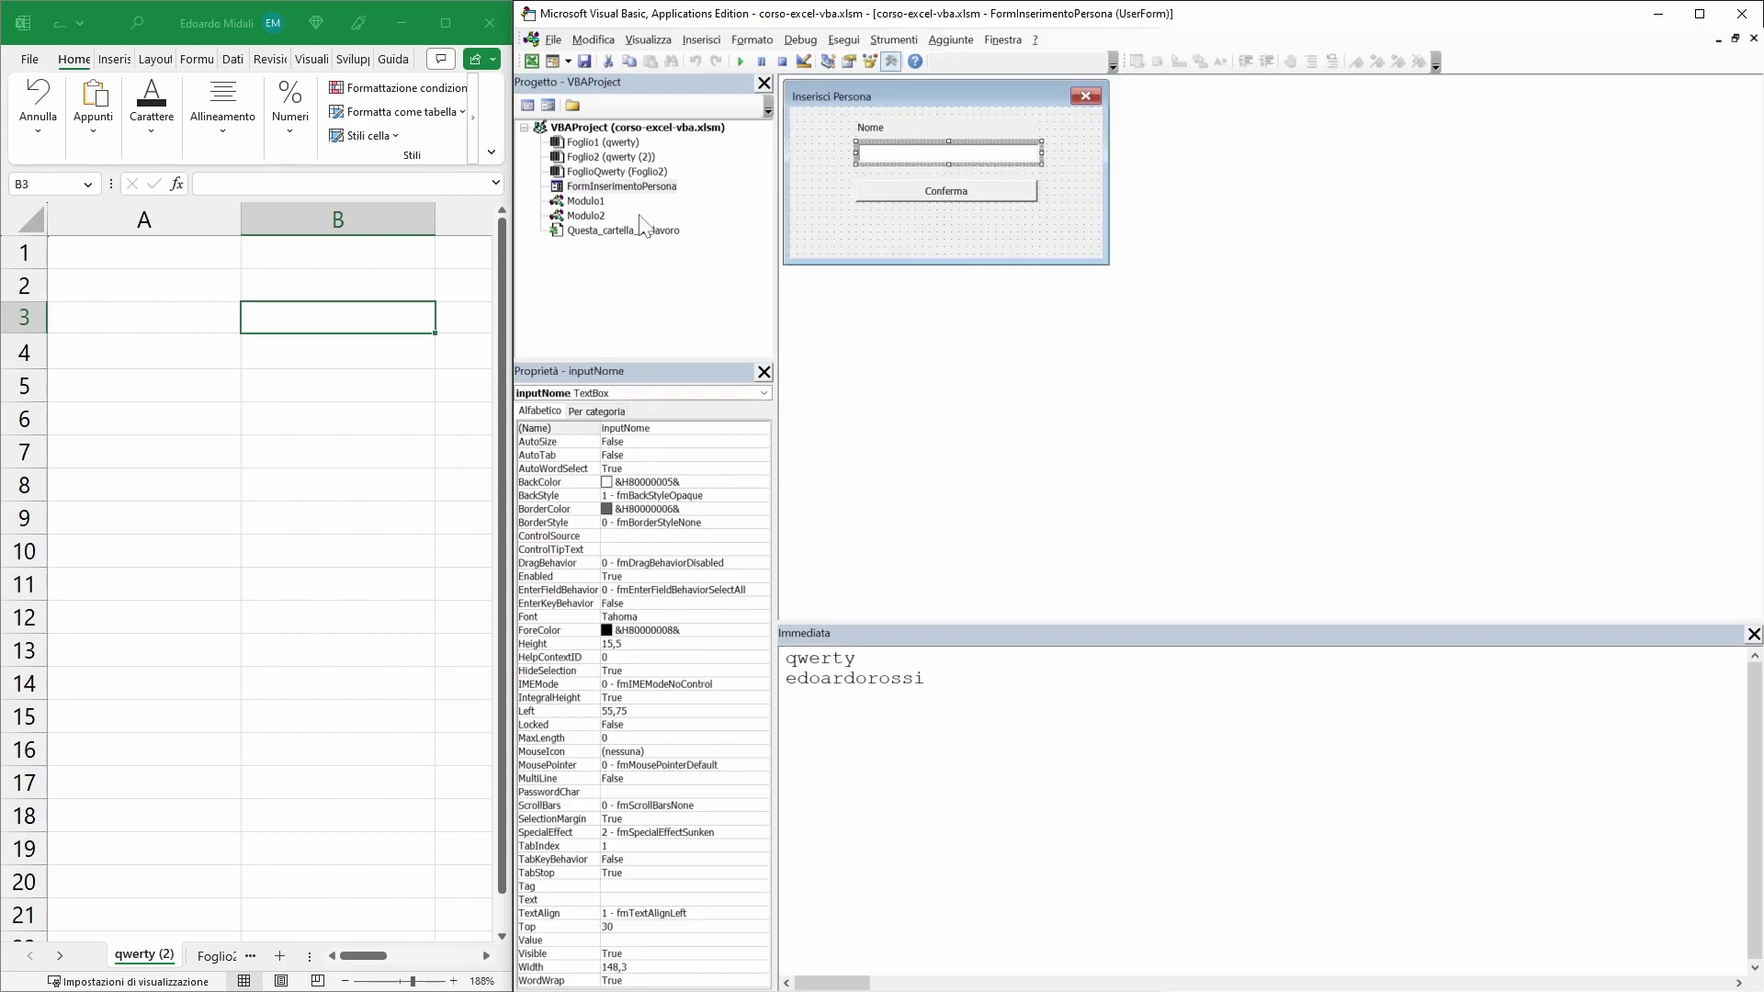
click(546, 105)
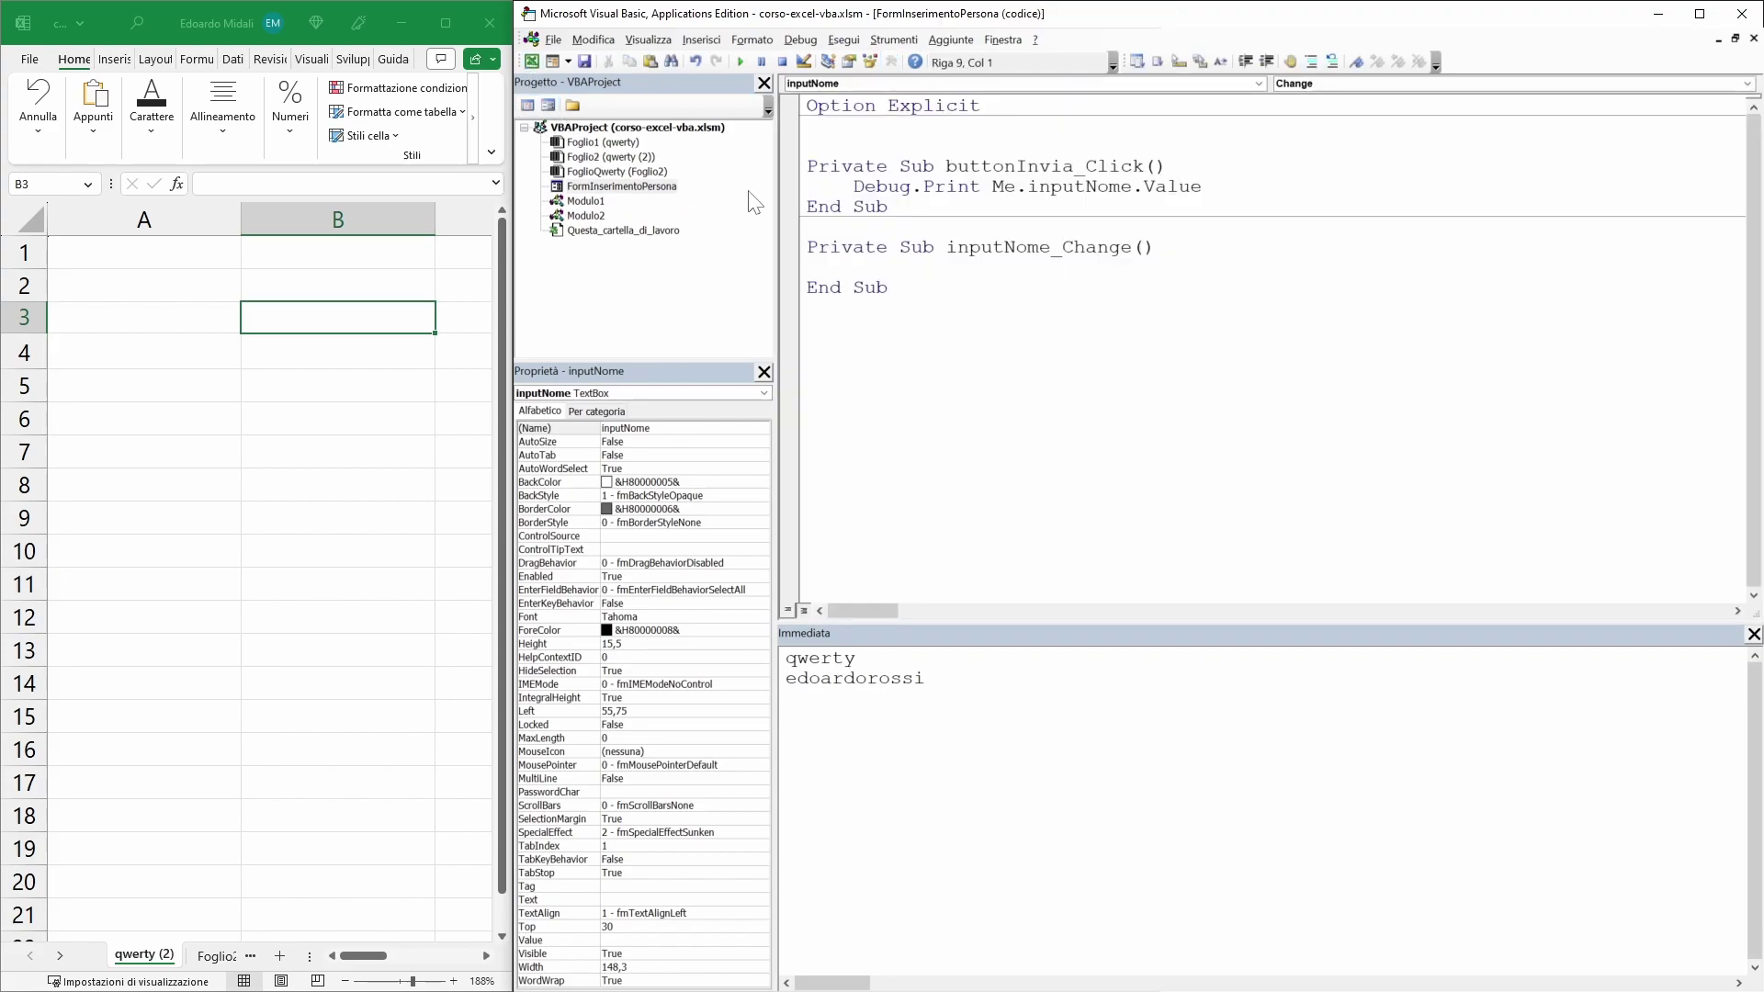
click(527, 105)
click(548, 105)
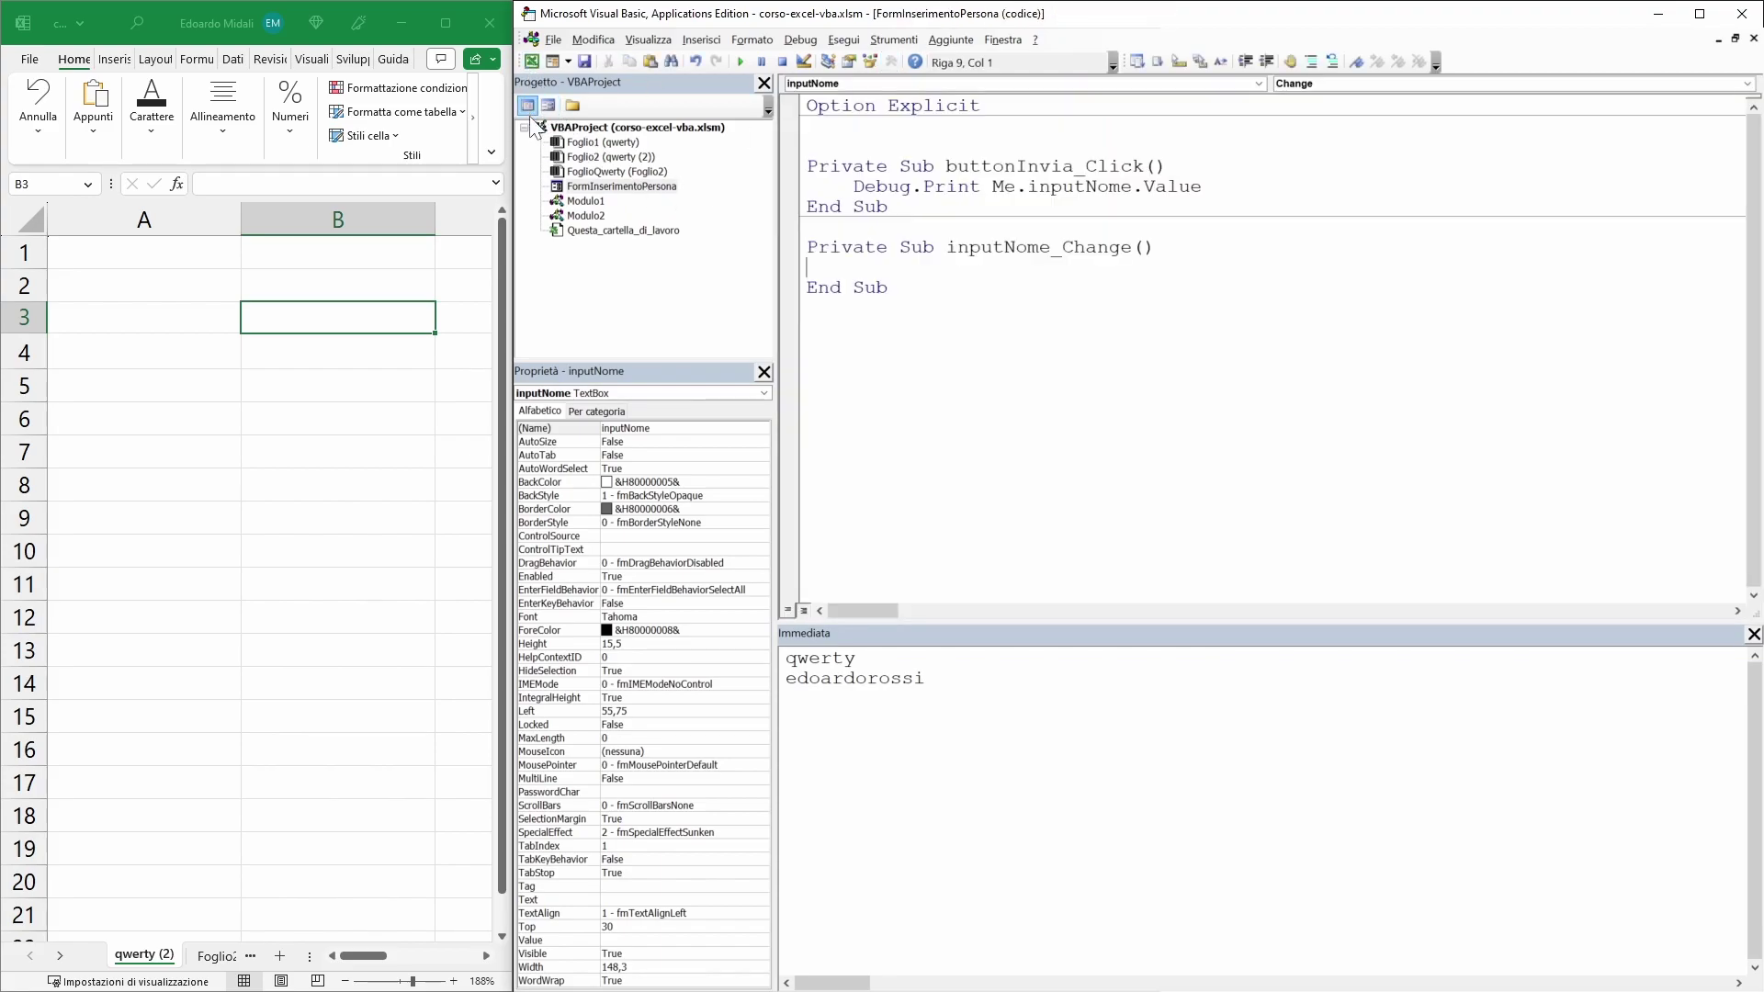
click(640, 188)
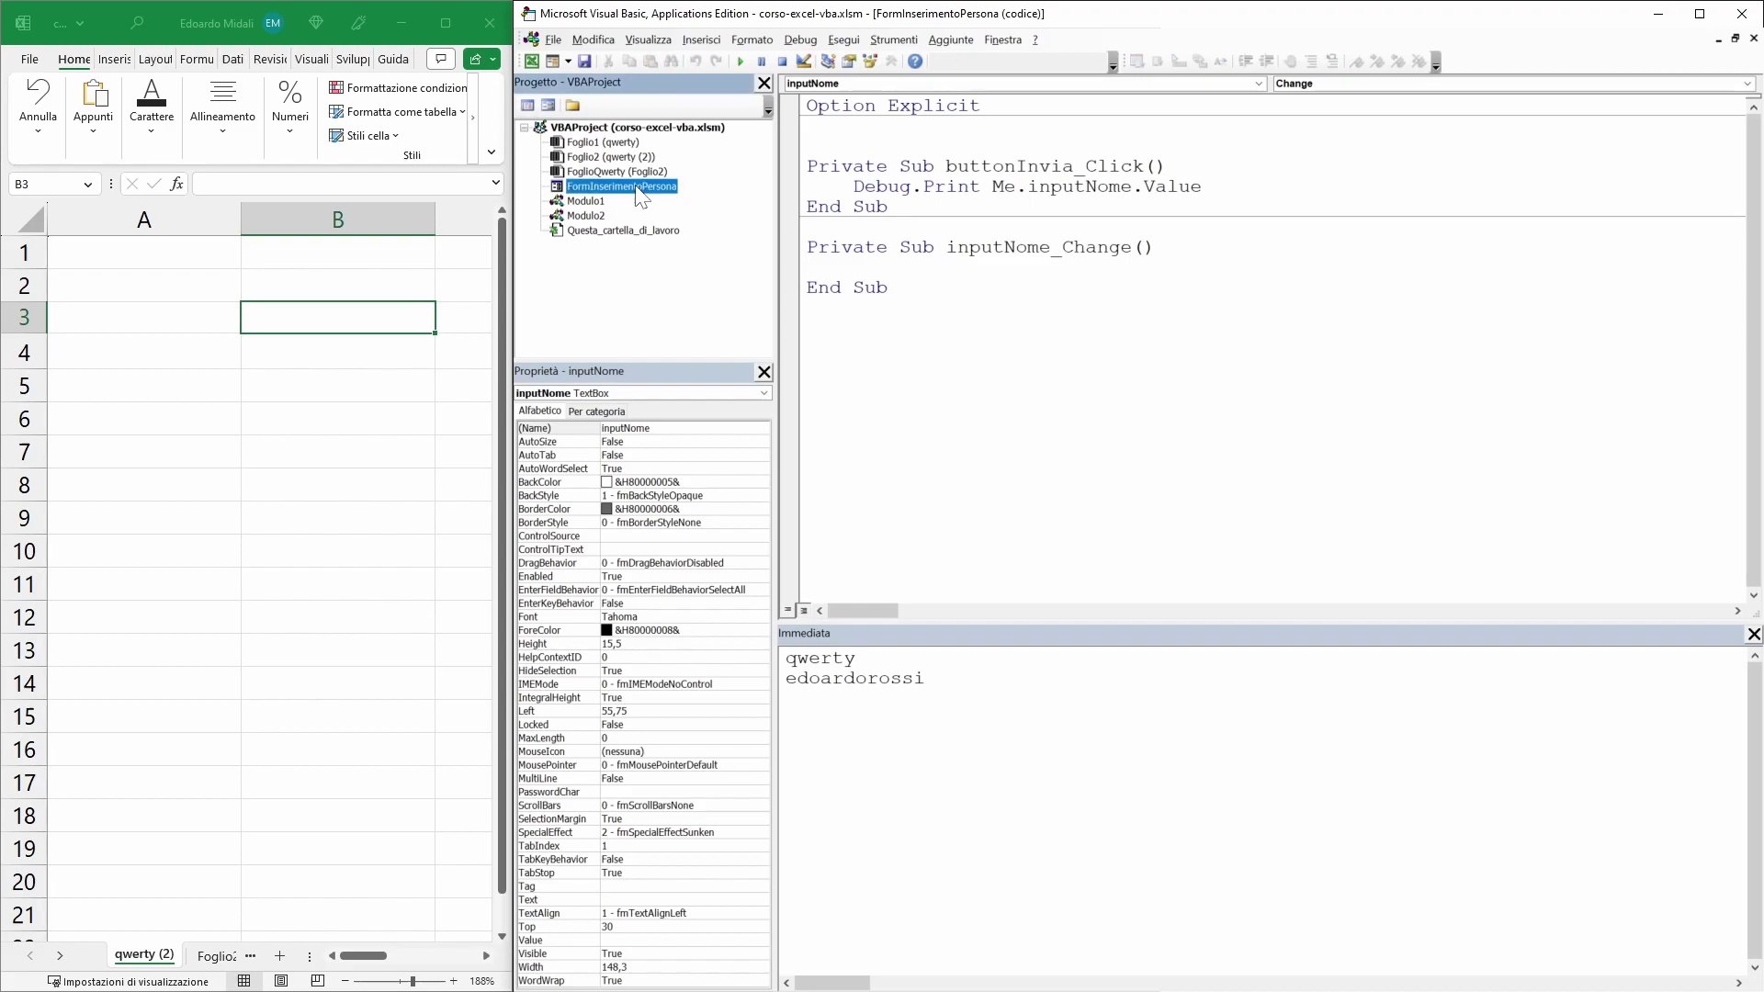
click(548, 108)
click(528, 104)
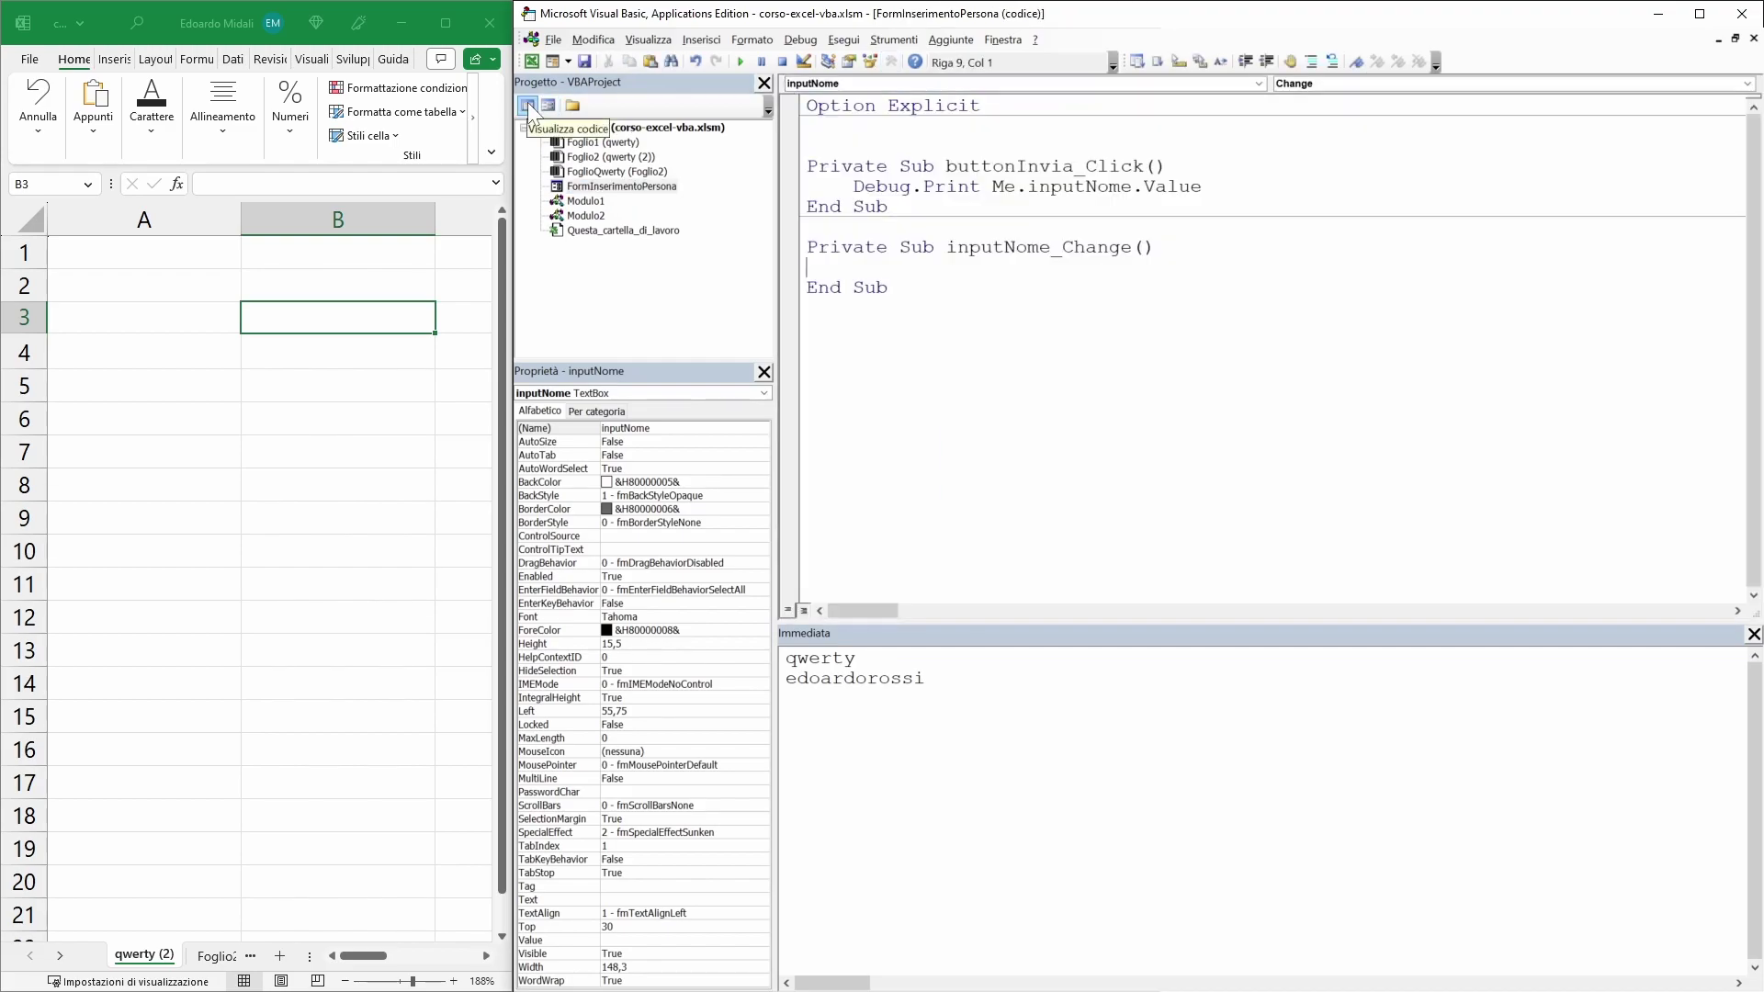
click(547, 107)
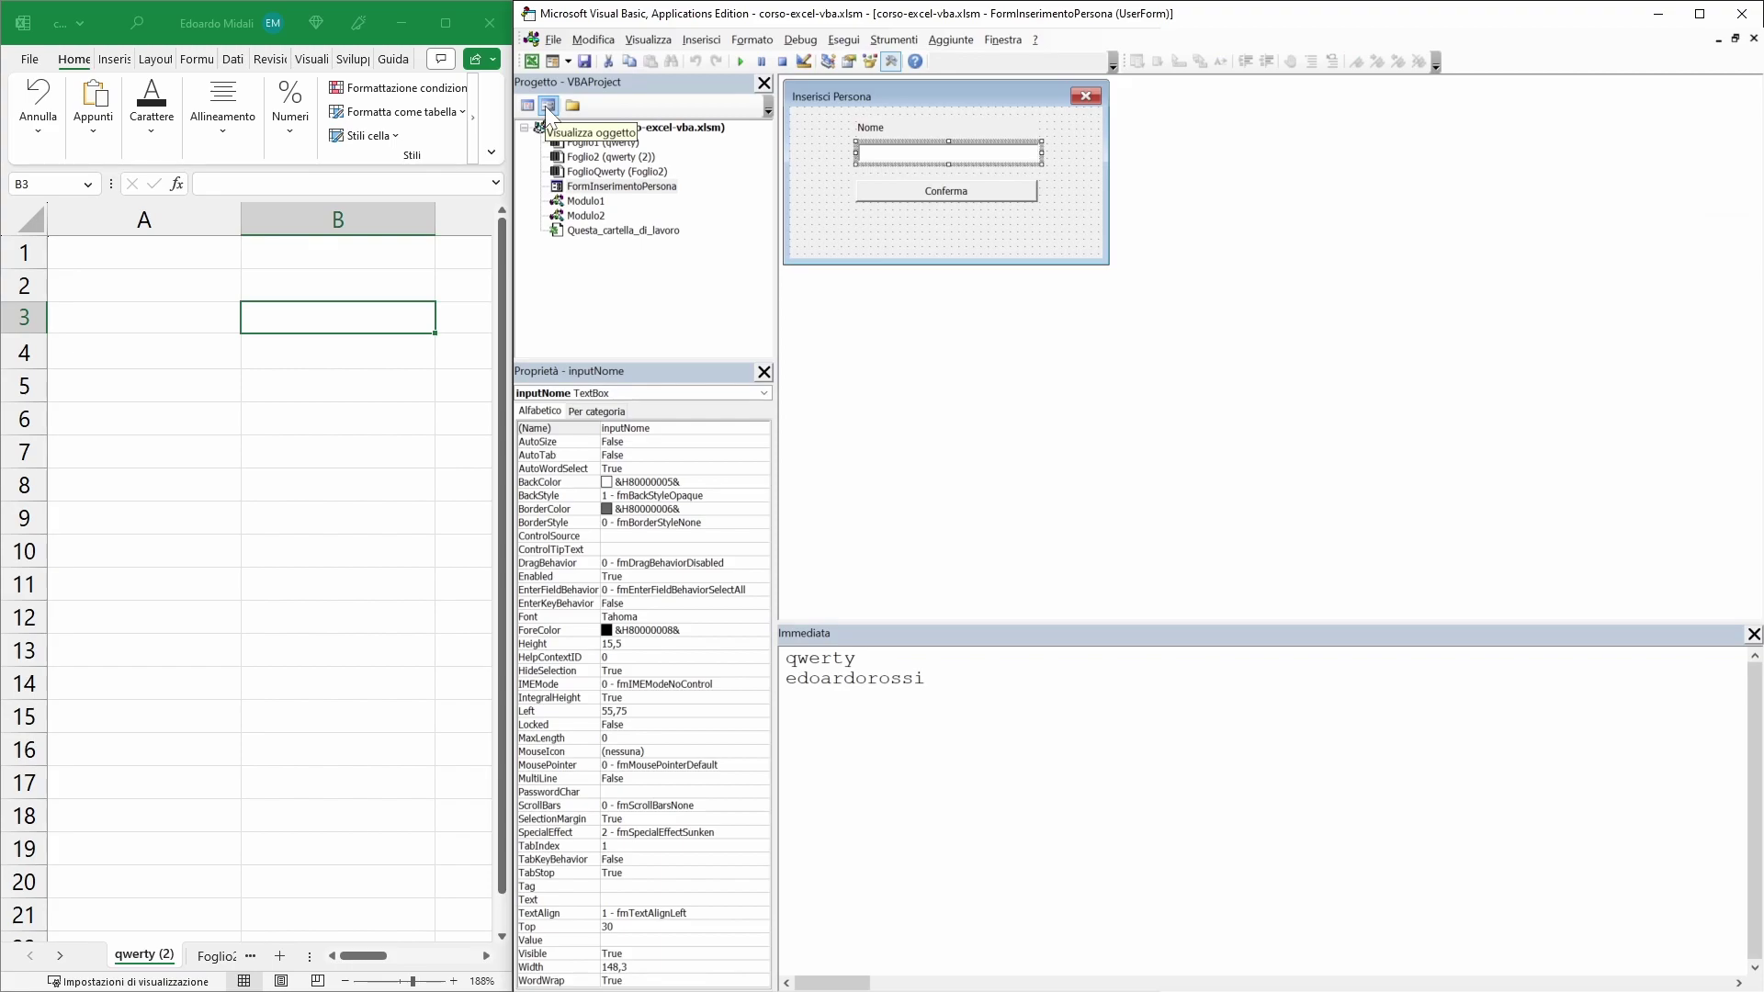
click(526, 105)
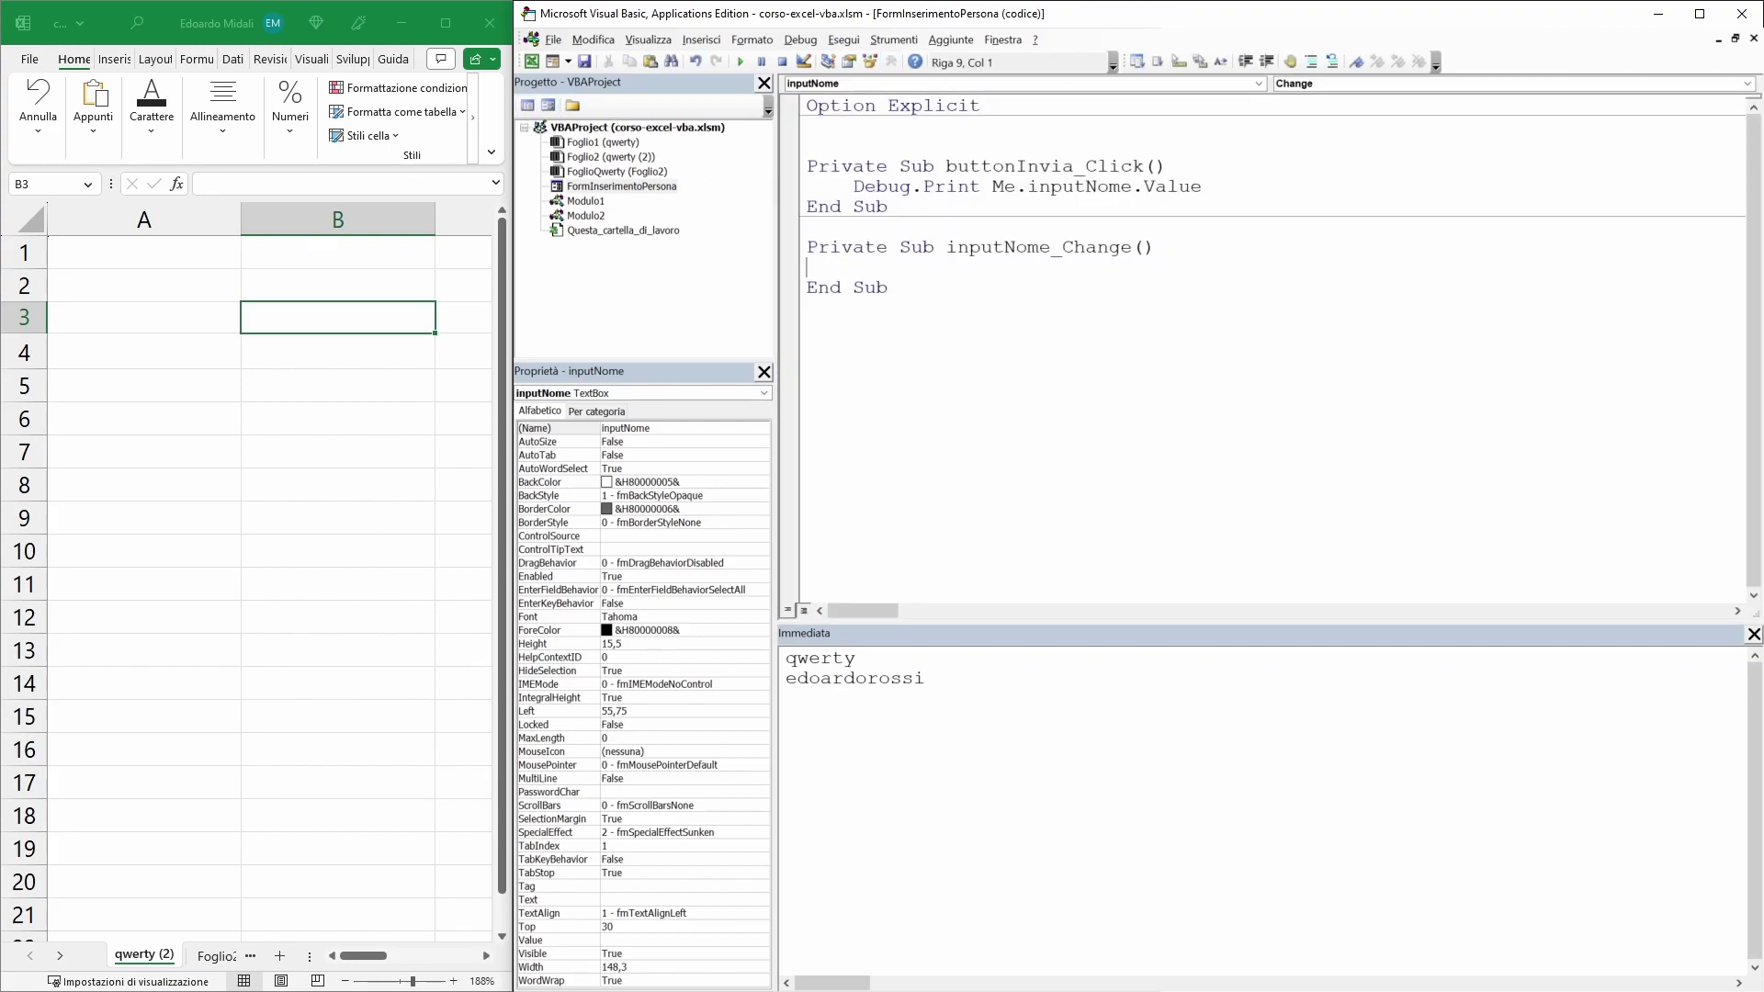
- Place the cursor inside buttonInvia_Click and run the form with the Me-based code
click(888, 206)
double_click(1003, 186)
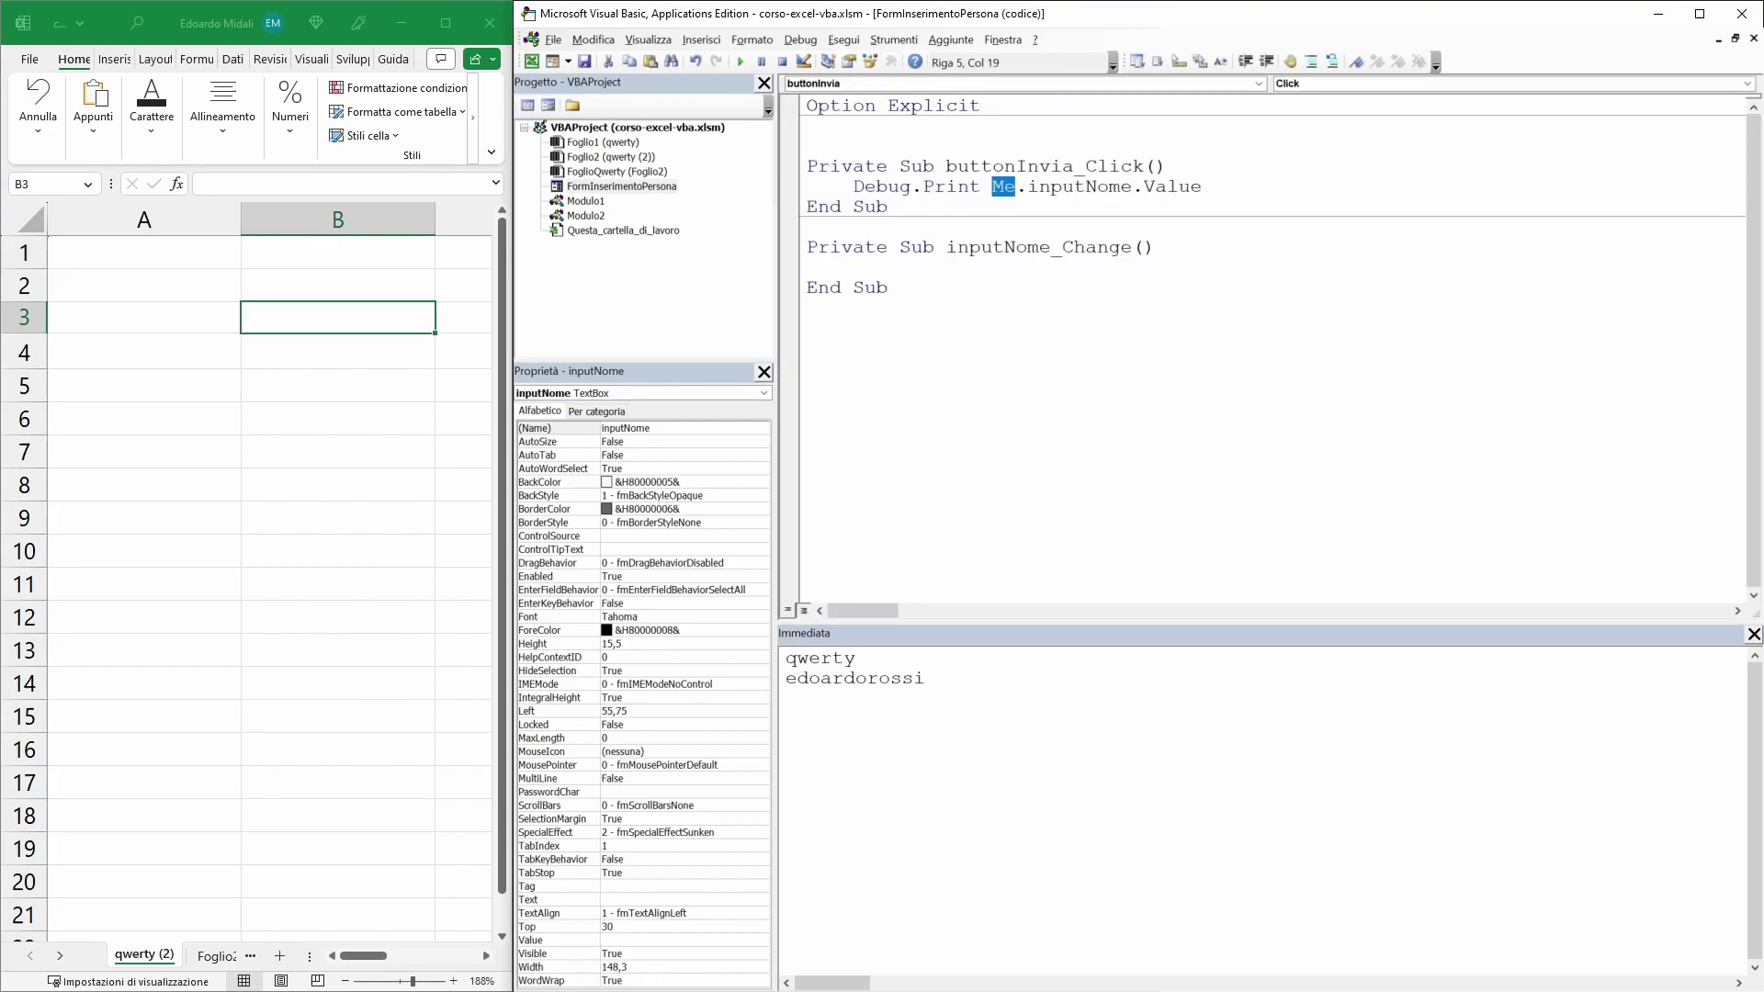
click(1007, 207)
click(1204, 186)
click(741, 64)
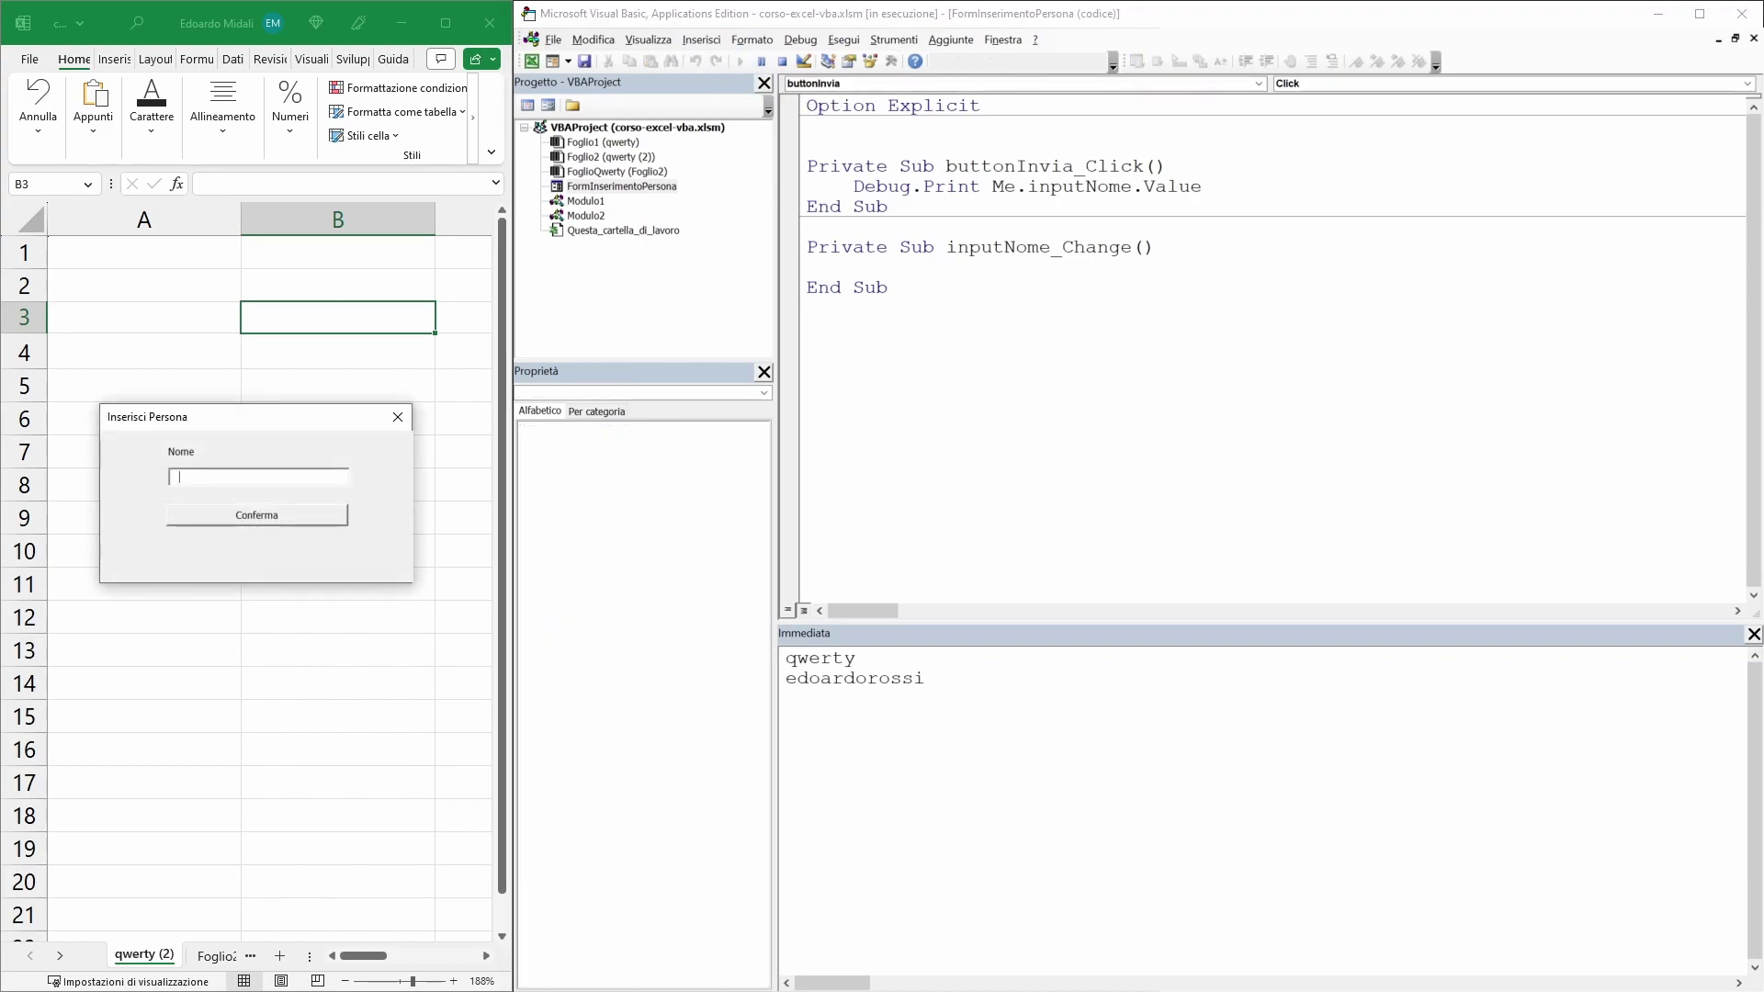
- Enter rerwwerewrwer in Nome, confirm it so it prints, and close the form
text(rerwwerewrwer)
click(273, 511)
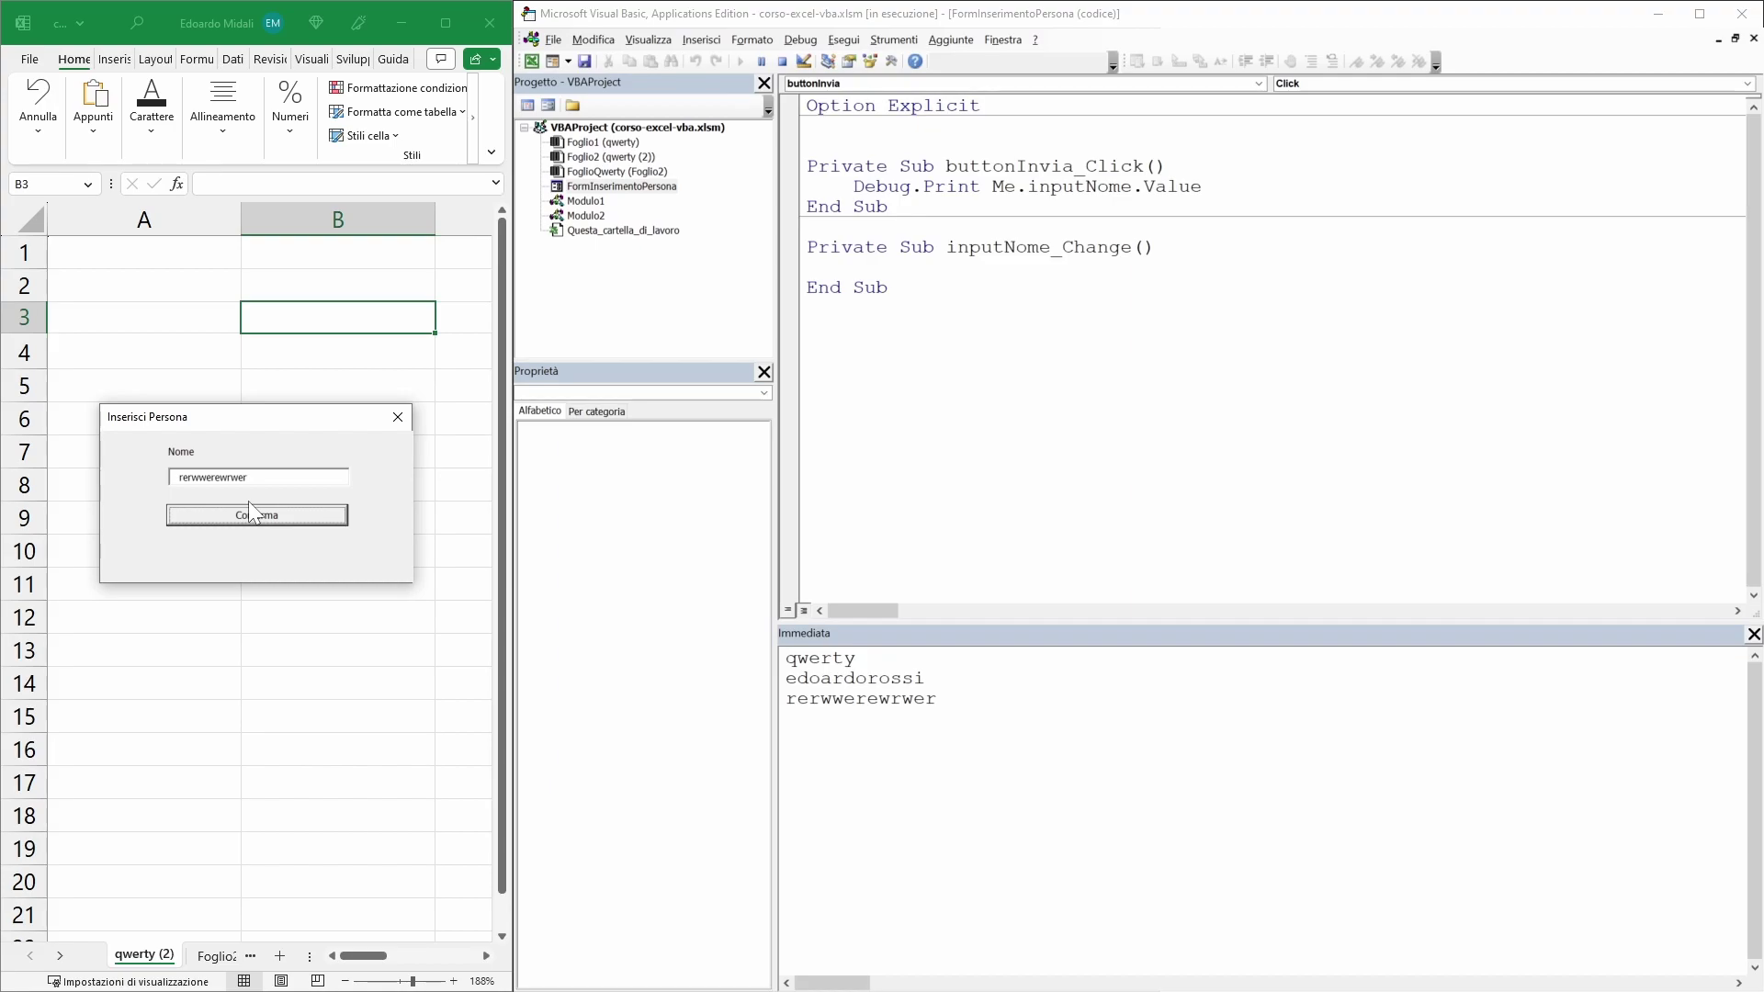
click(397, 416)
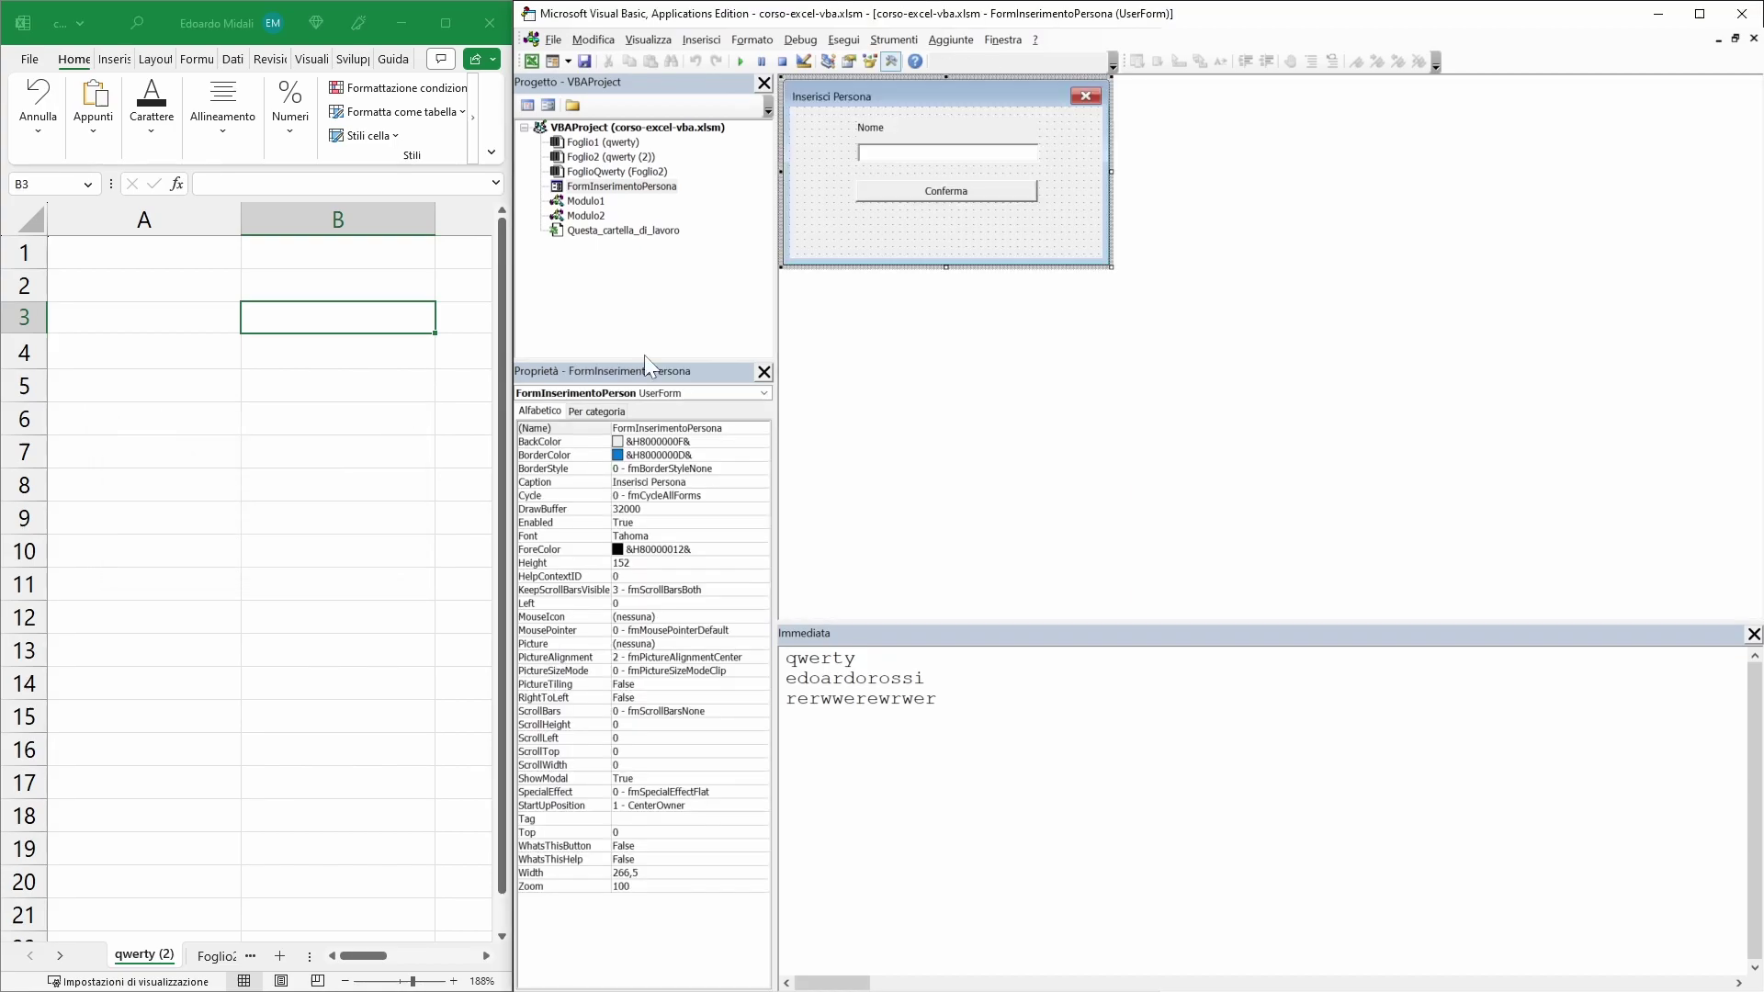
- Double-click an empty area of the form to generate an empty UserForm_Click routine
double_click(1063, 231)
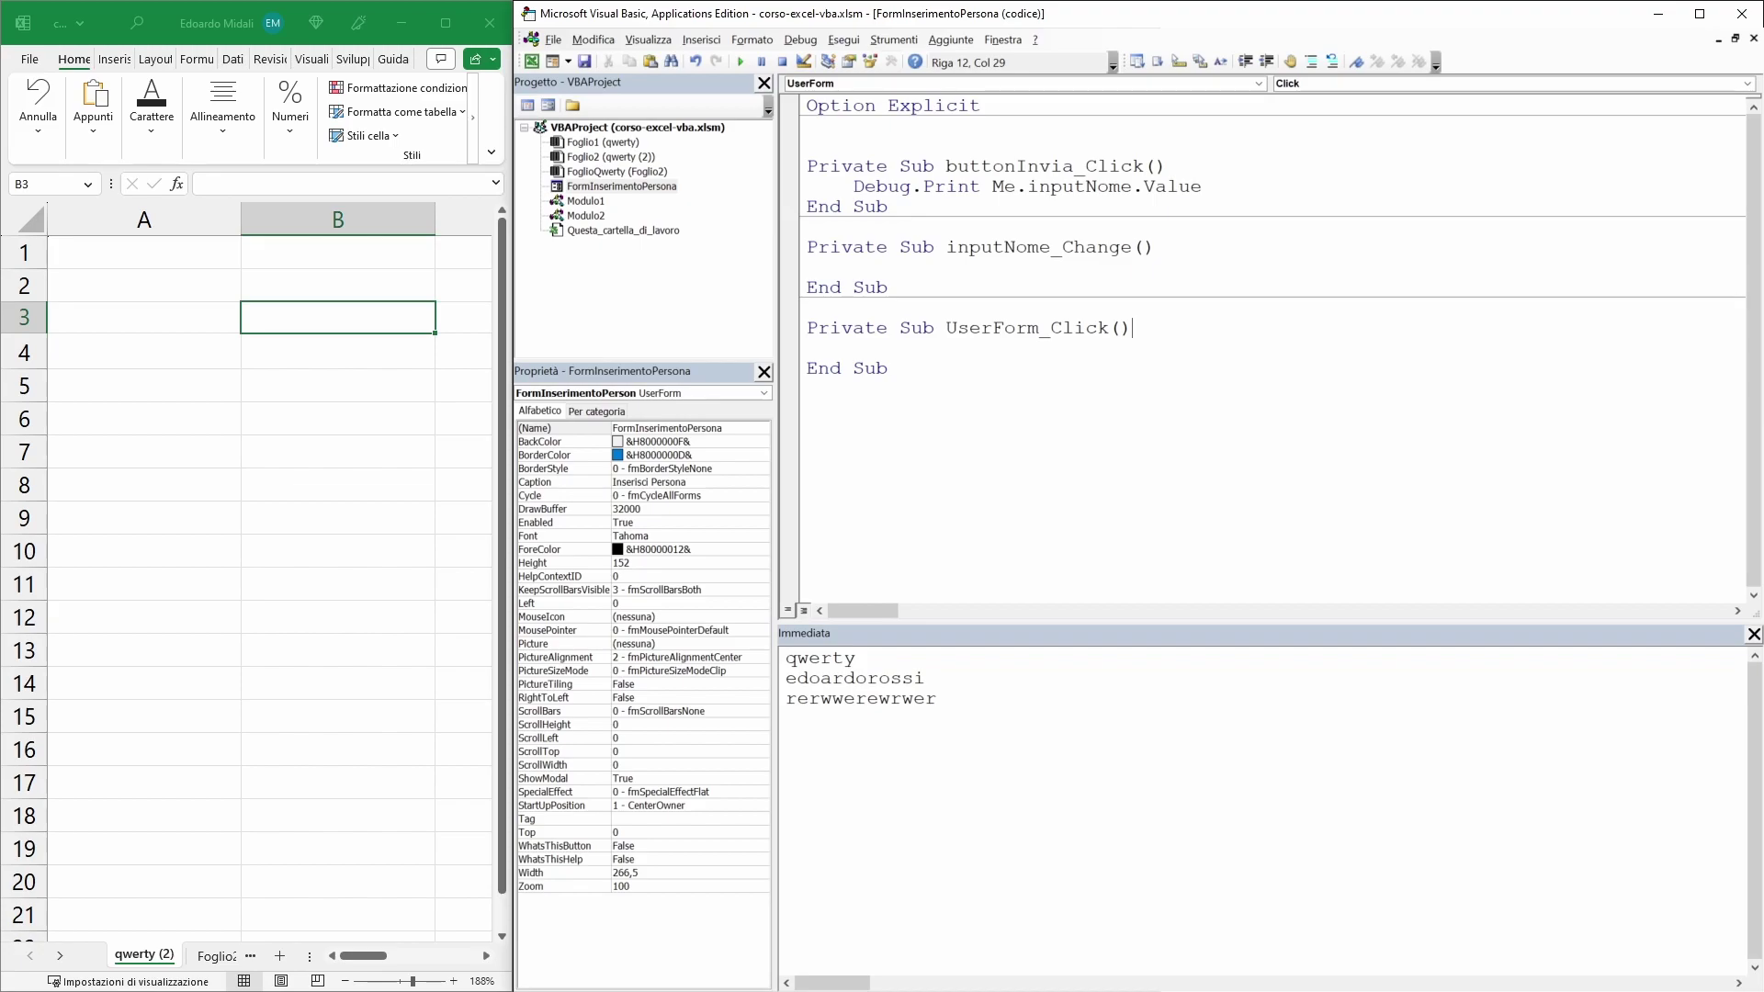
- Run the form with F5, type rtrteret in Nome, and stop it
click(887, 207)
key(F5)
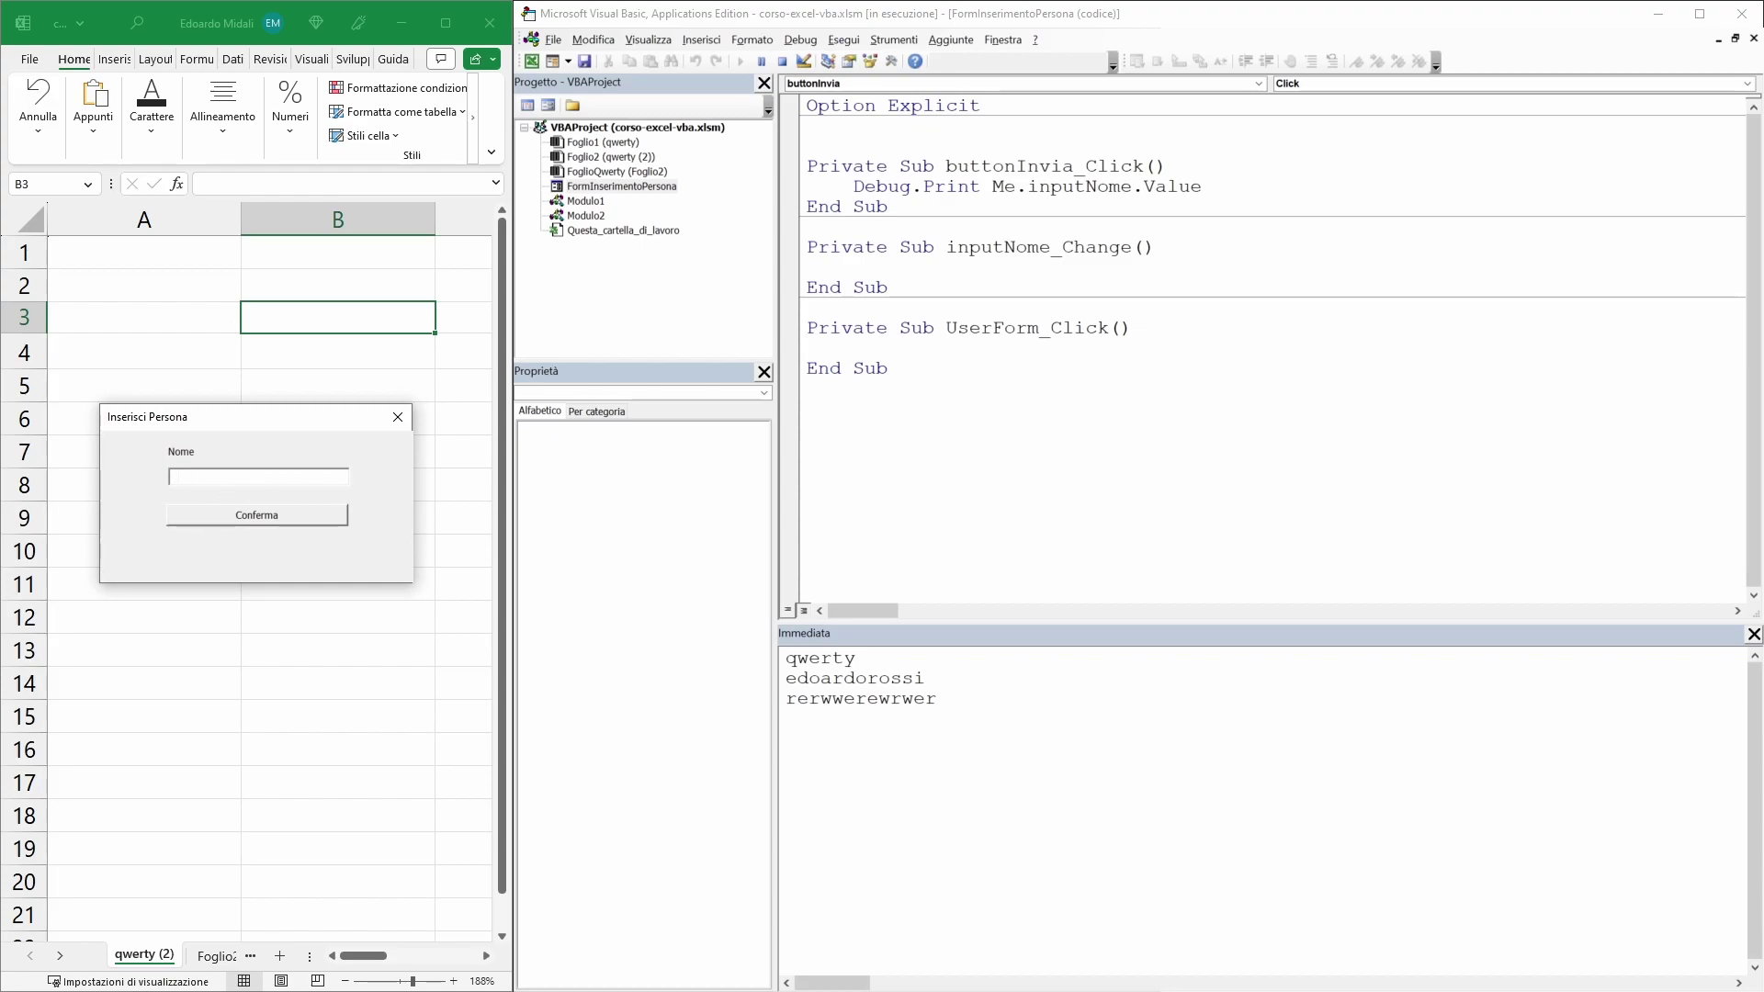
text(rtrteret)
click(400, 425)
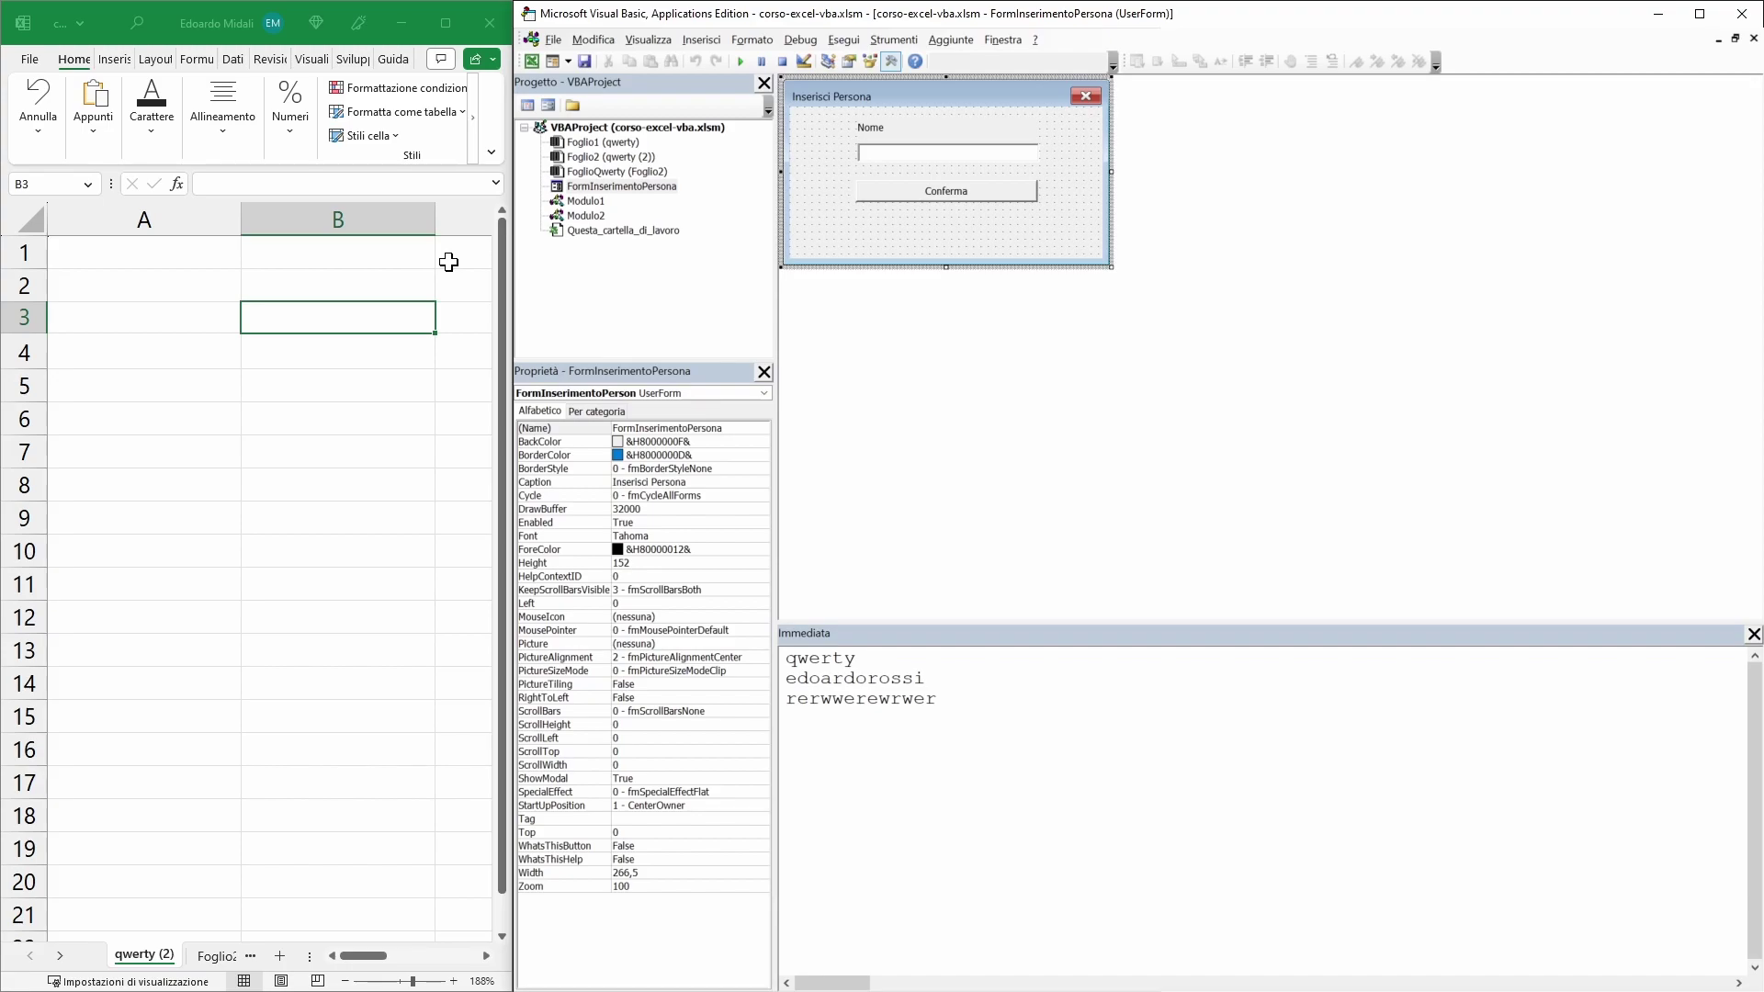
- Run the form again, nudge its dialog slightly, and close it
click(739, 61)
drag(262, 427, 280, 424)
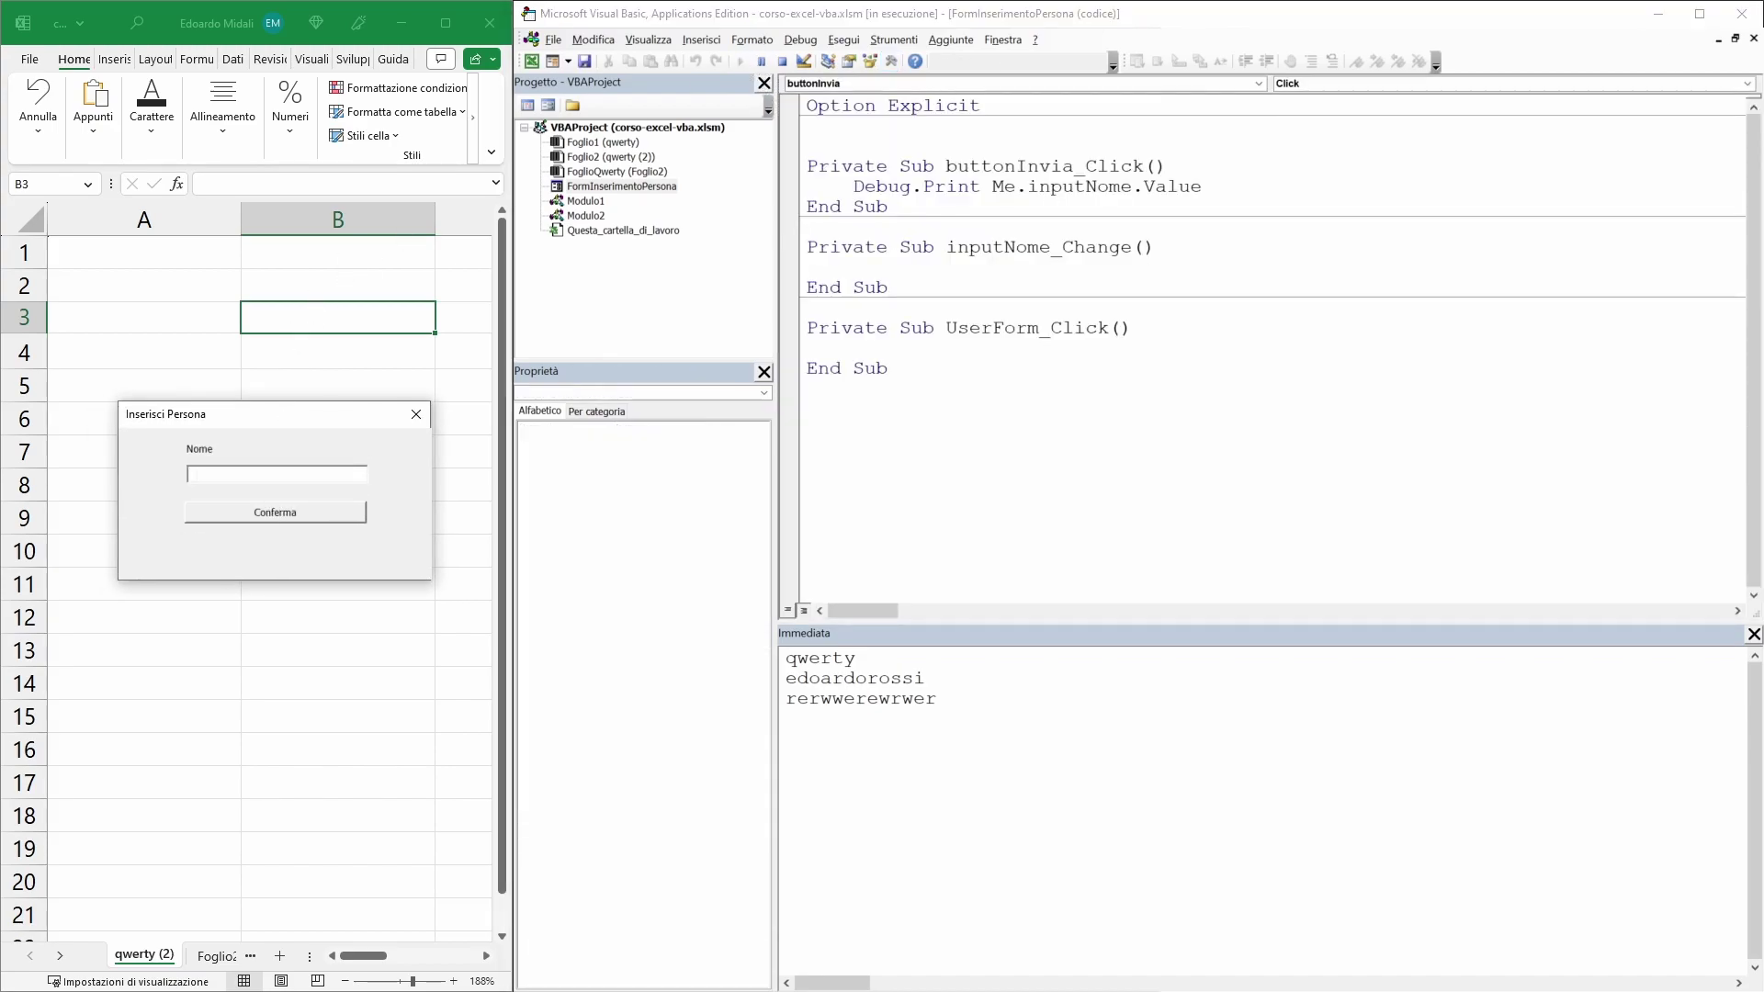
drag(278, 425, 272, 423)
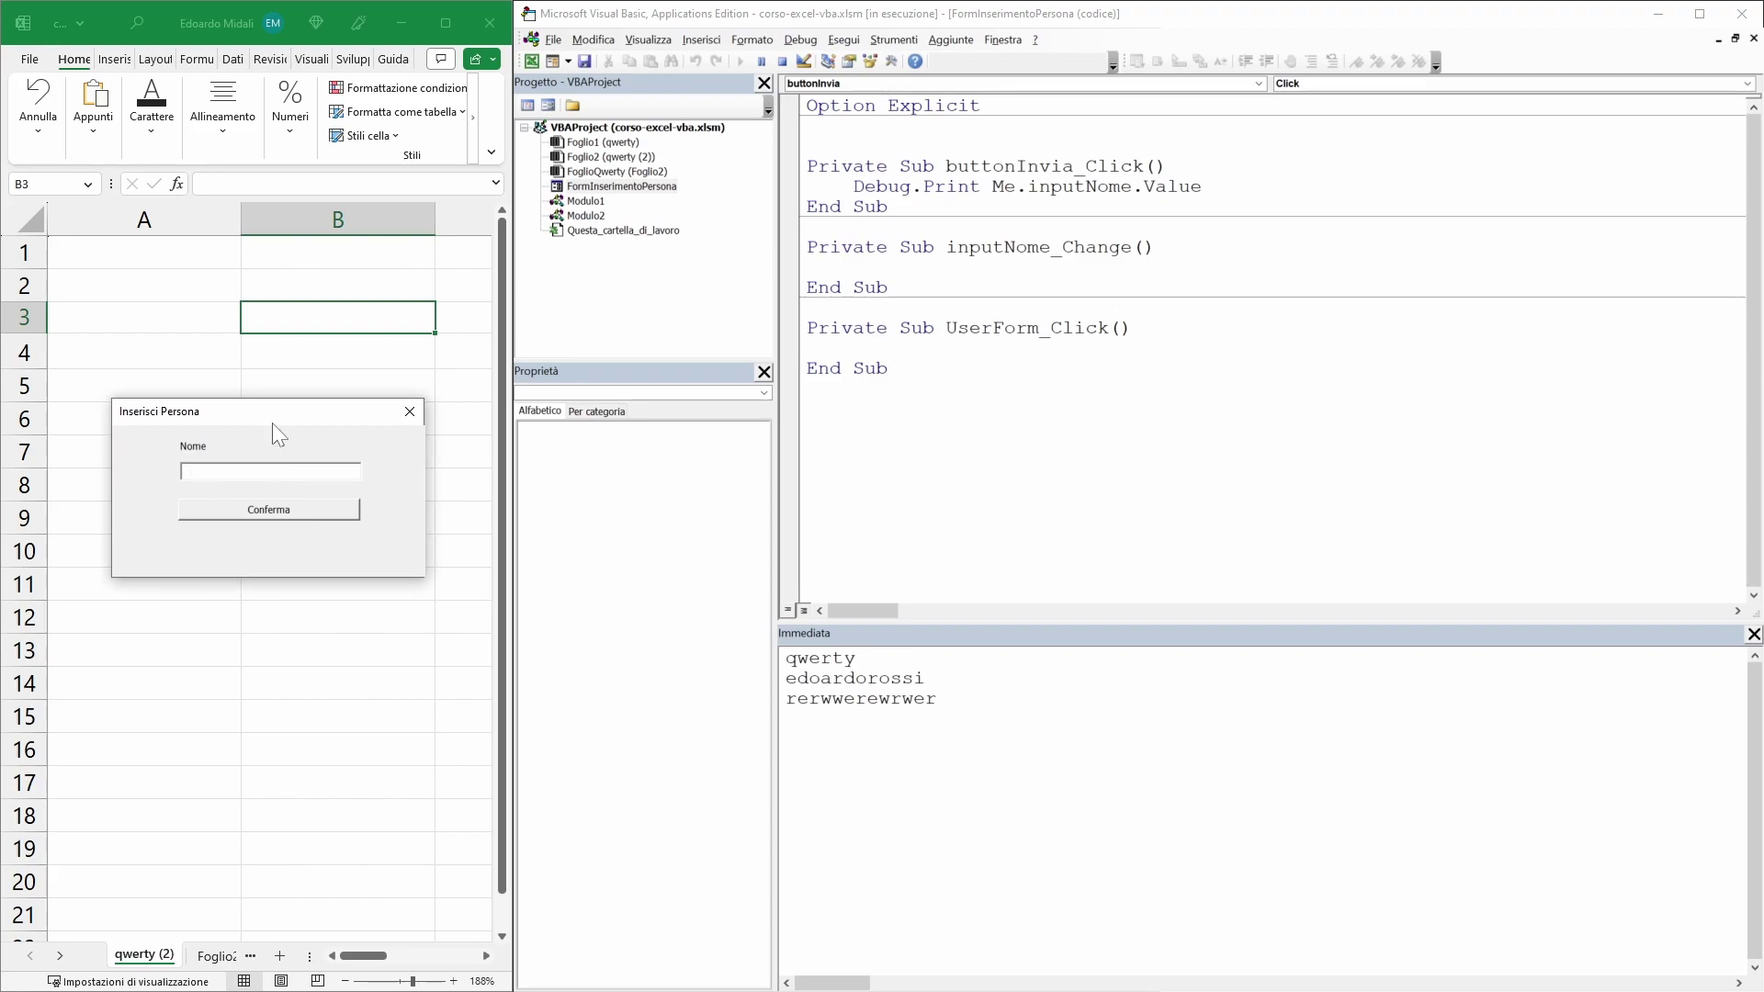
click(409, 414)
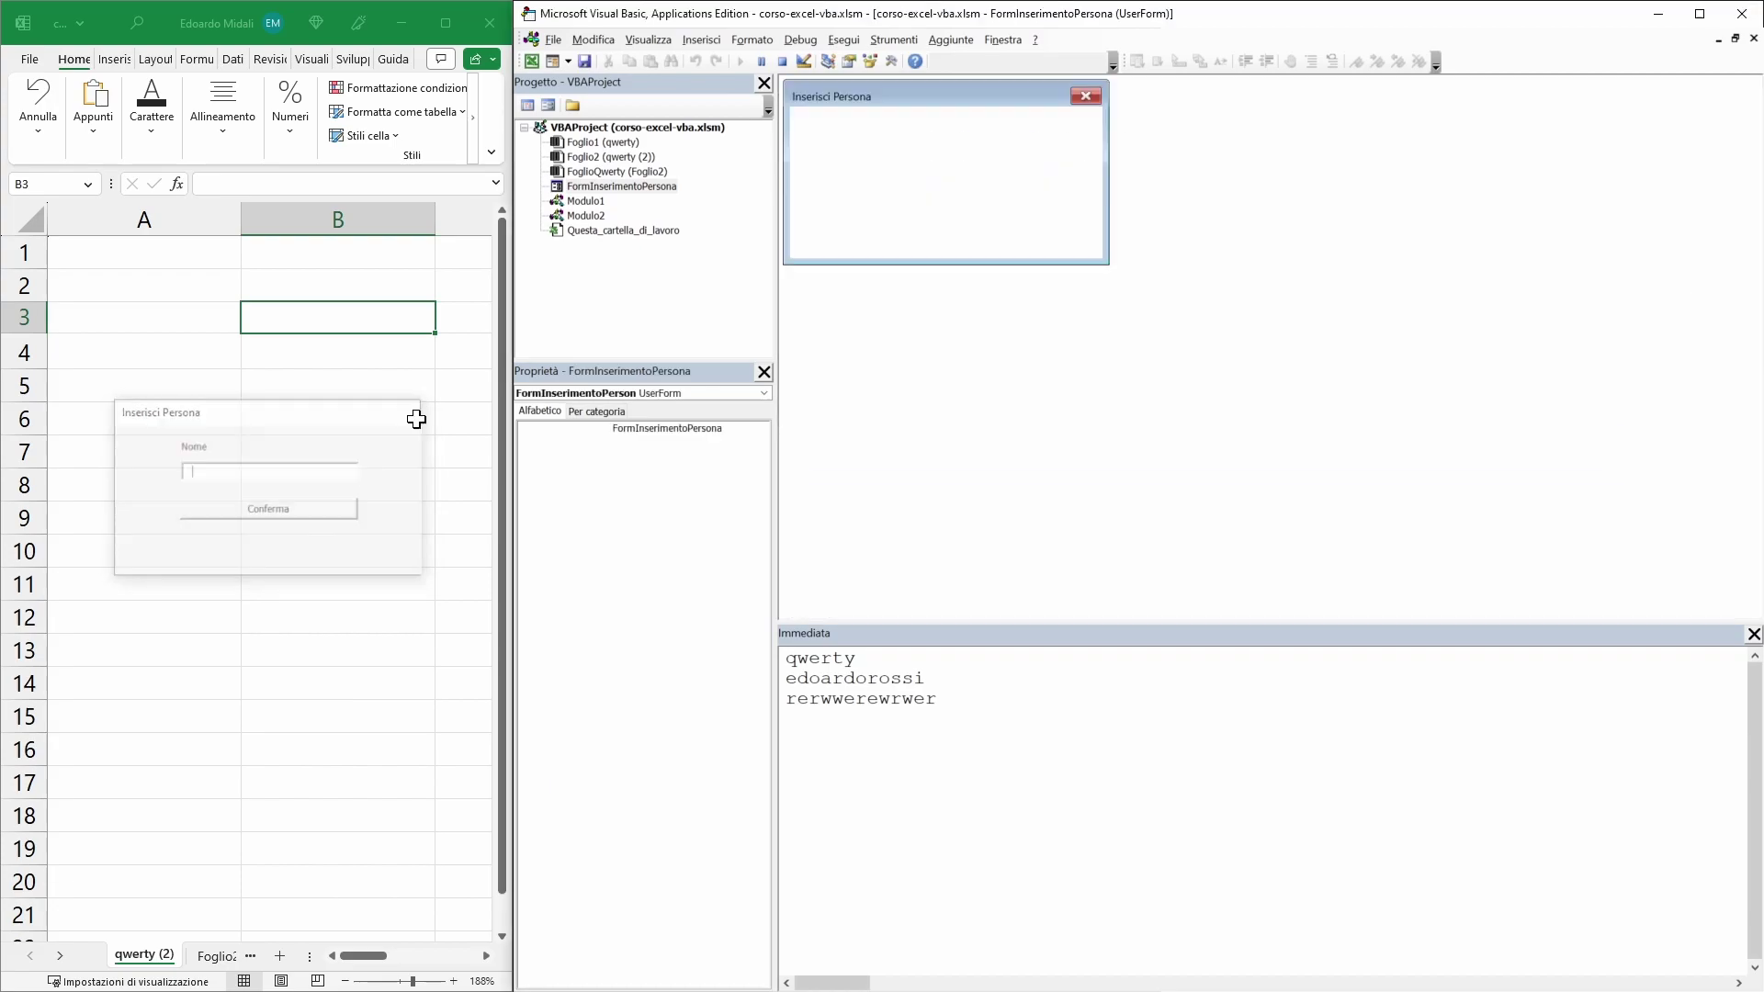
- Delete the empty inputNome_Change and UserForm_Click subs from the form's code
click(528, 105)
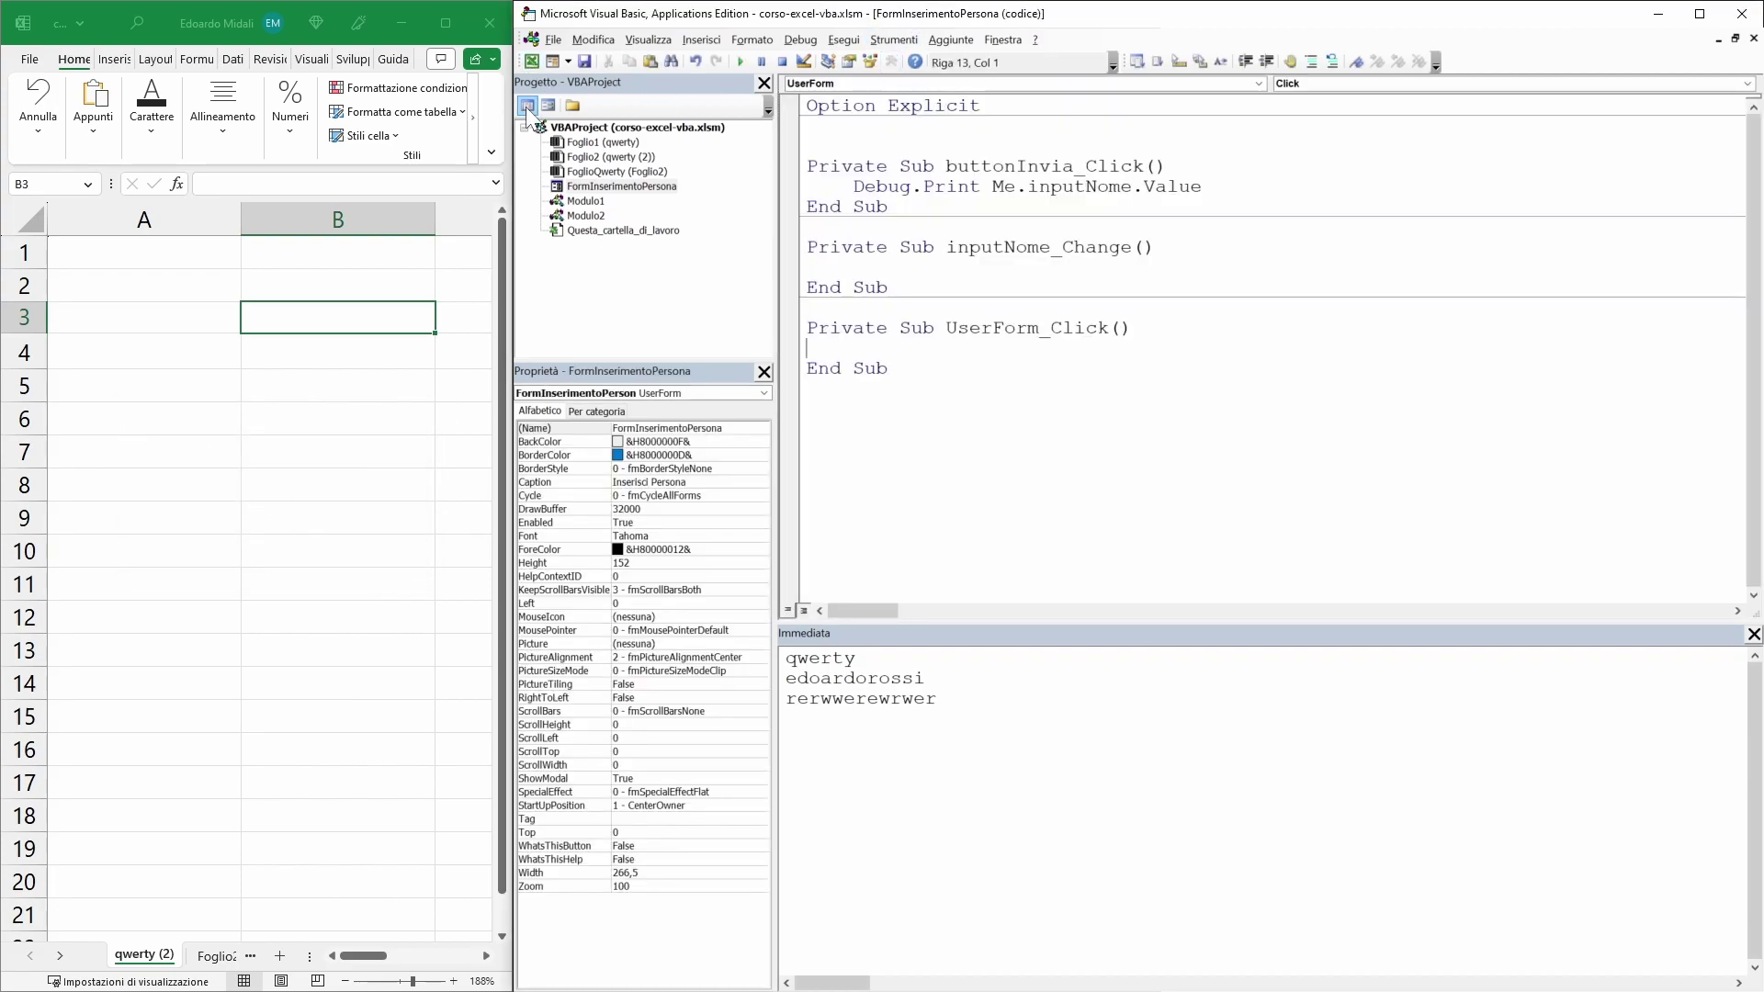
drag(888, 368, 807, 246)
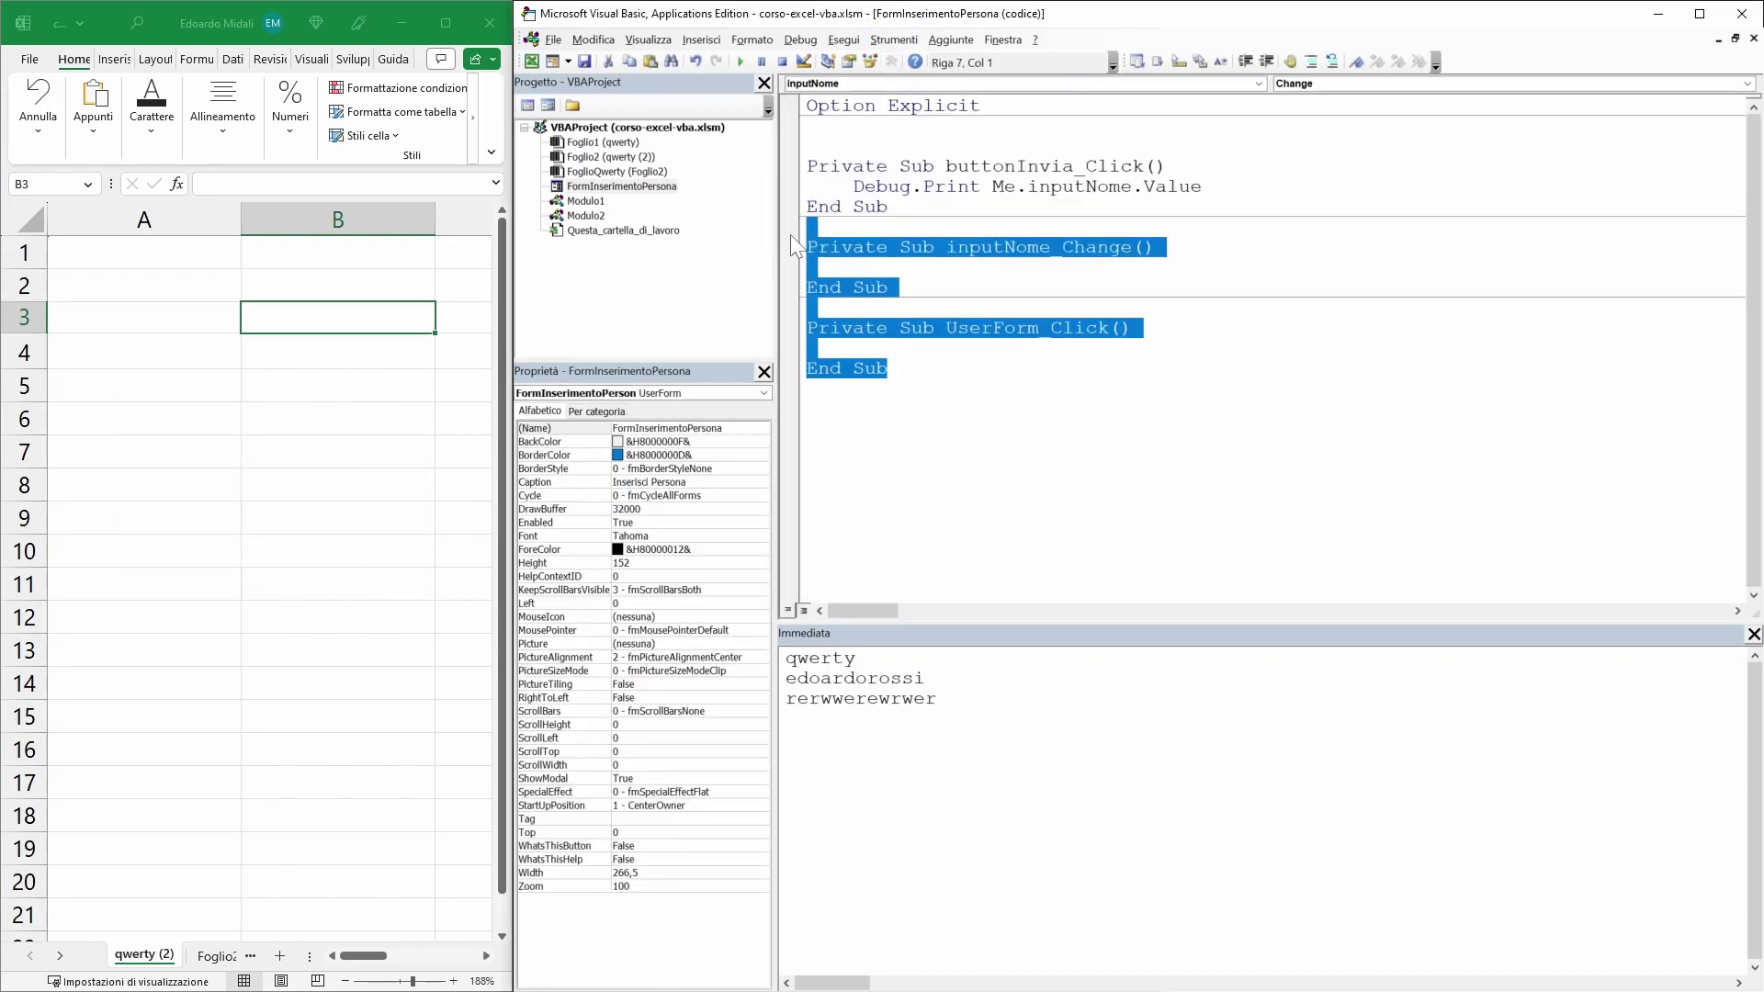
key(Delete)
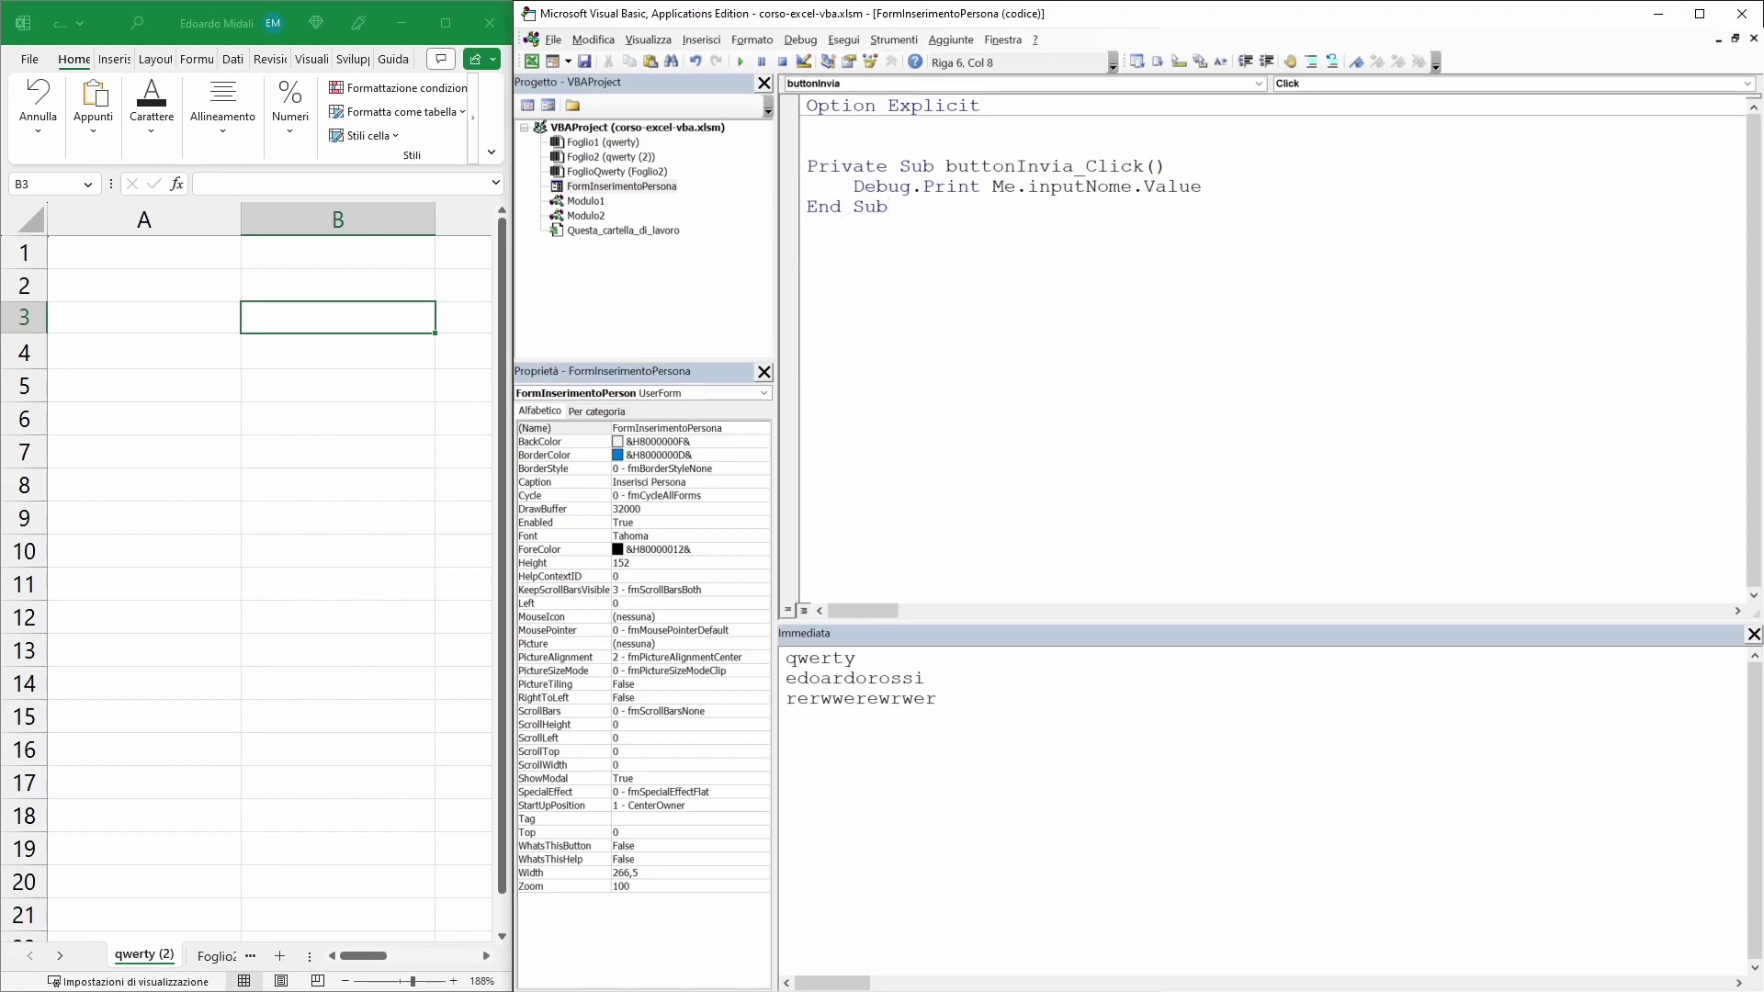
- Add Me.Hide as the first line of buttonInvia_Click
click(1165, 166)
key(Return)
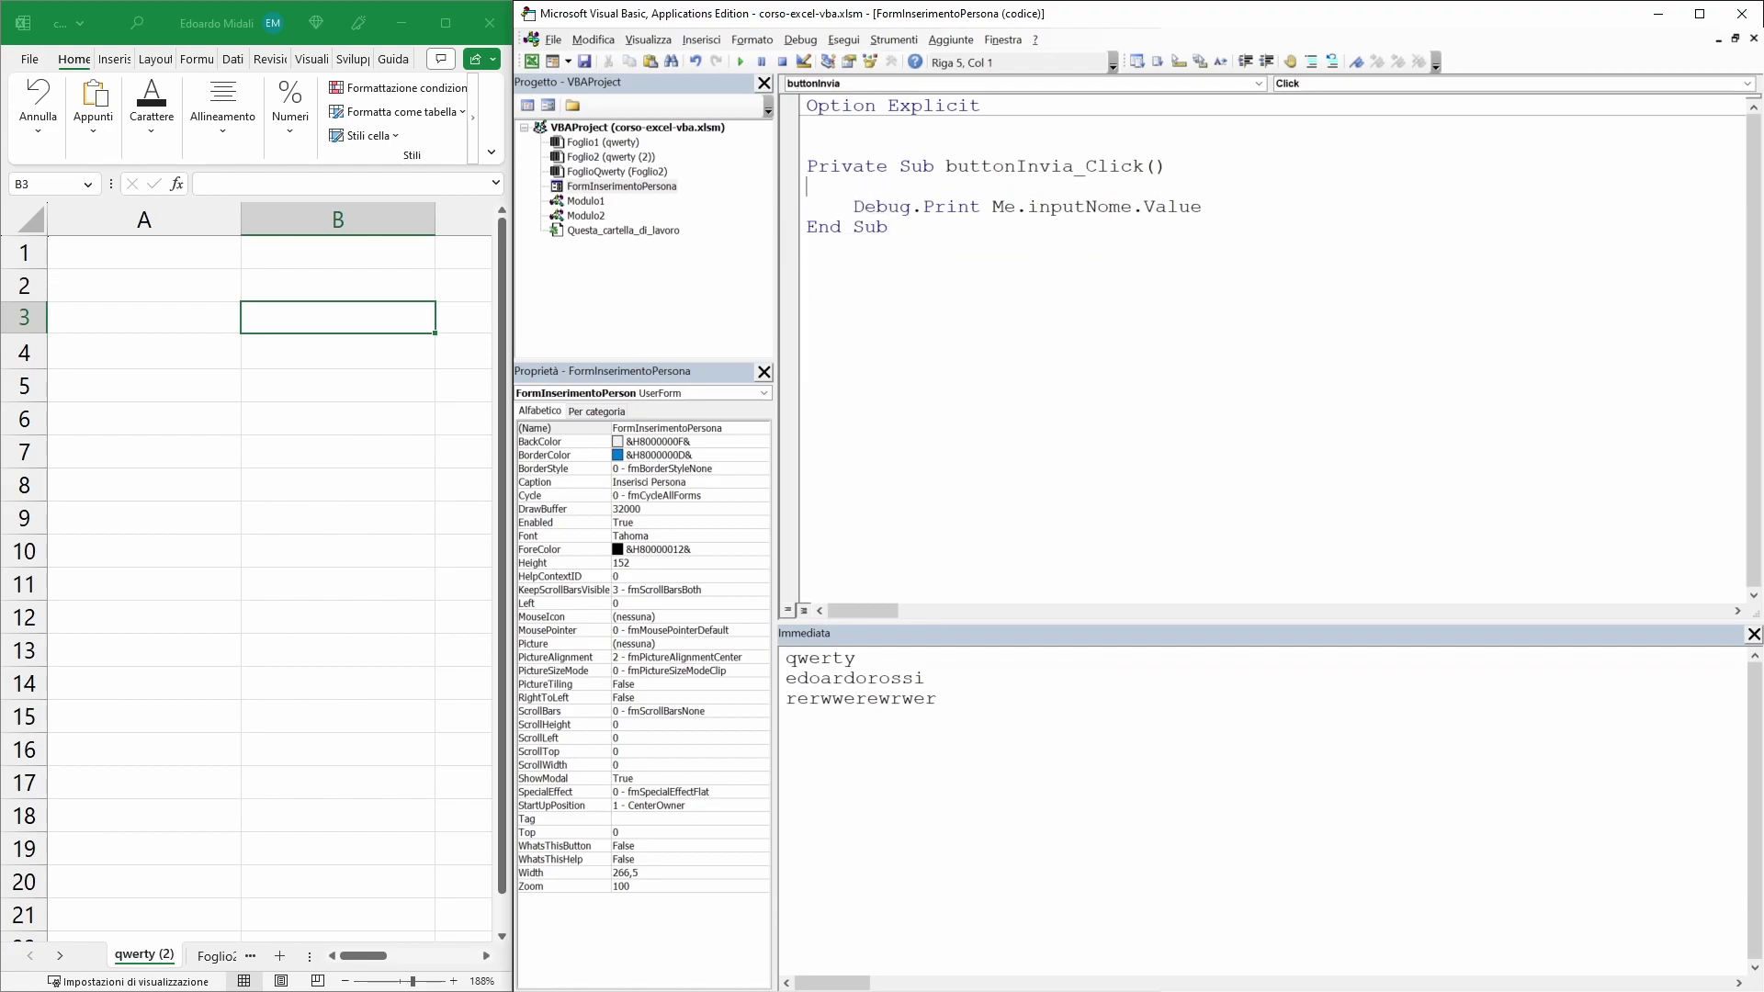
text(Me.H)
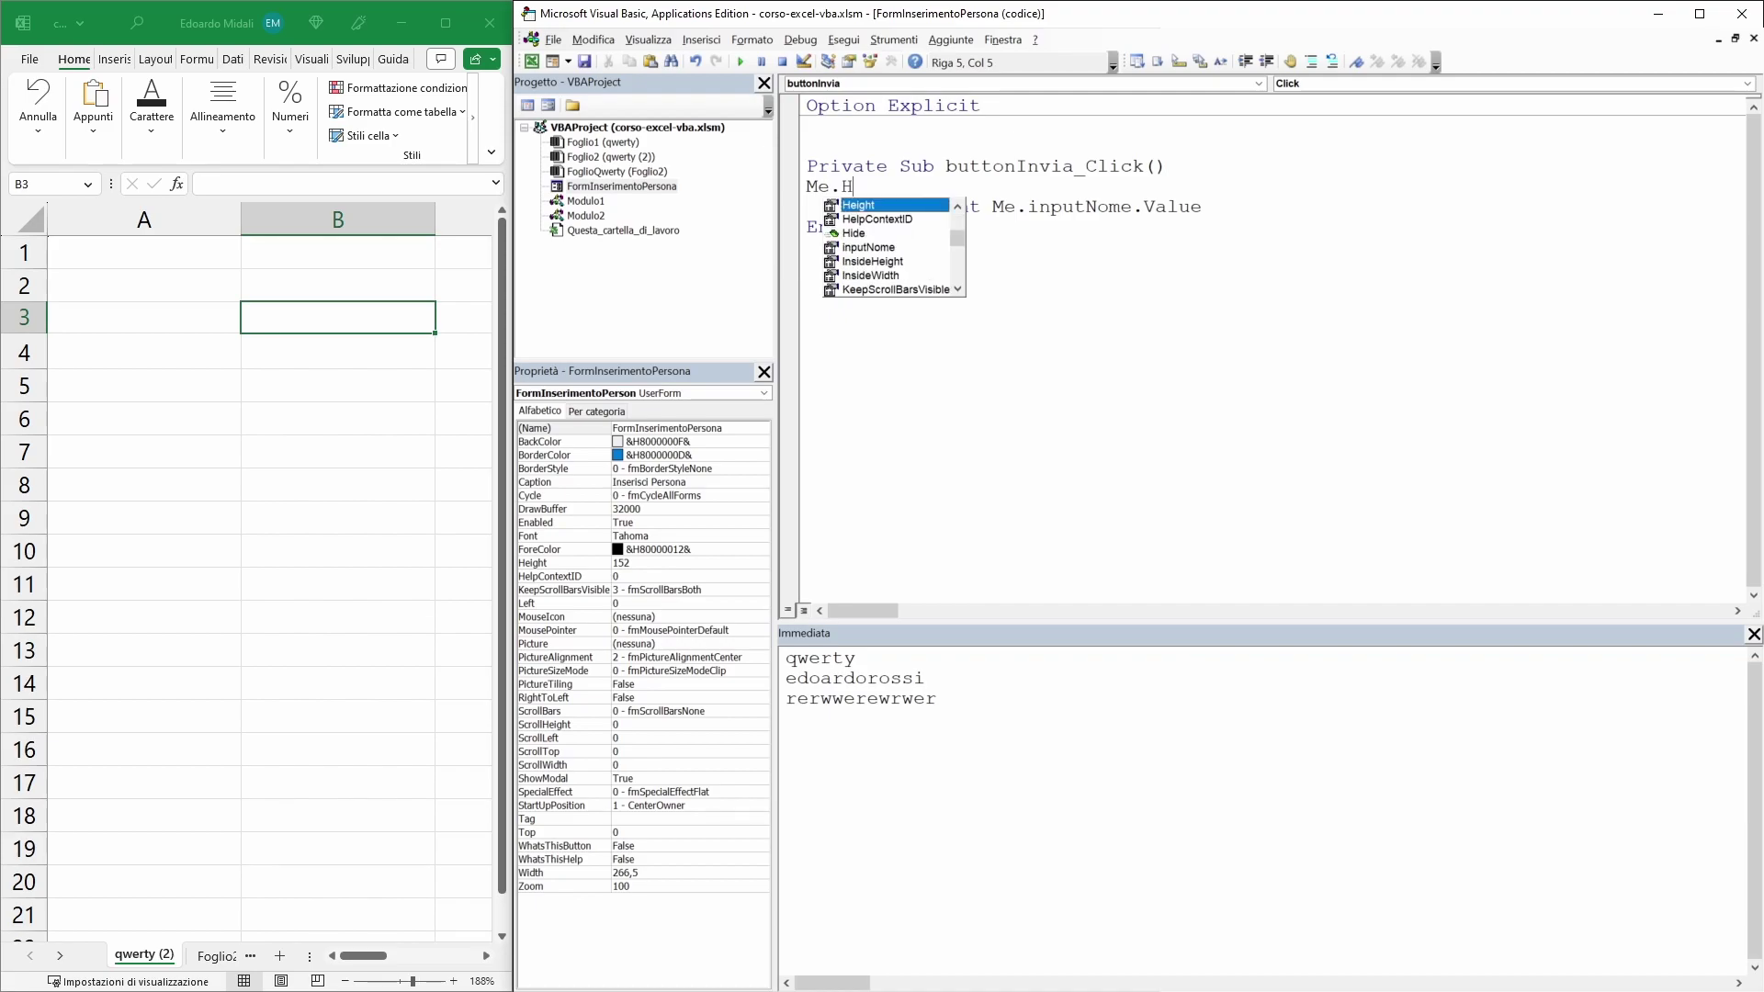
text(ide)
click(1166, 166)
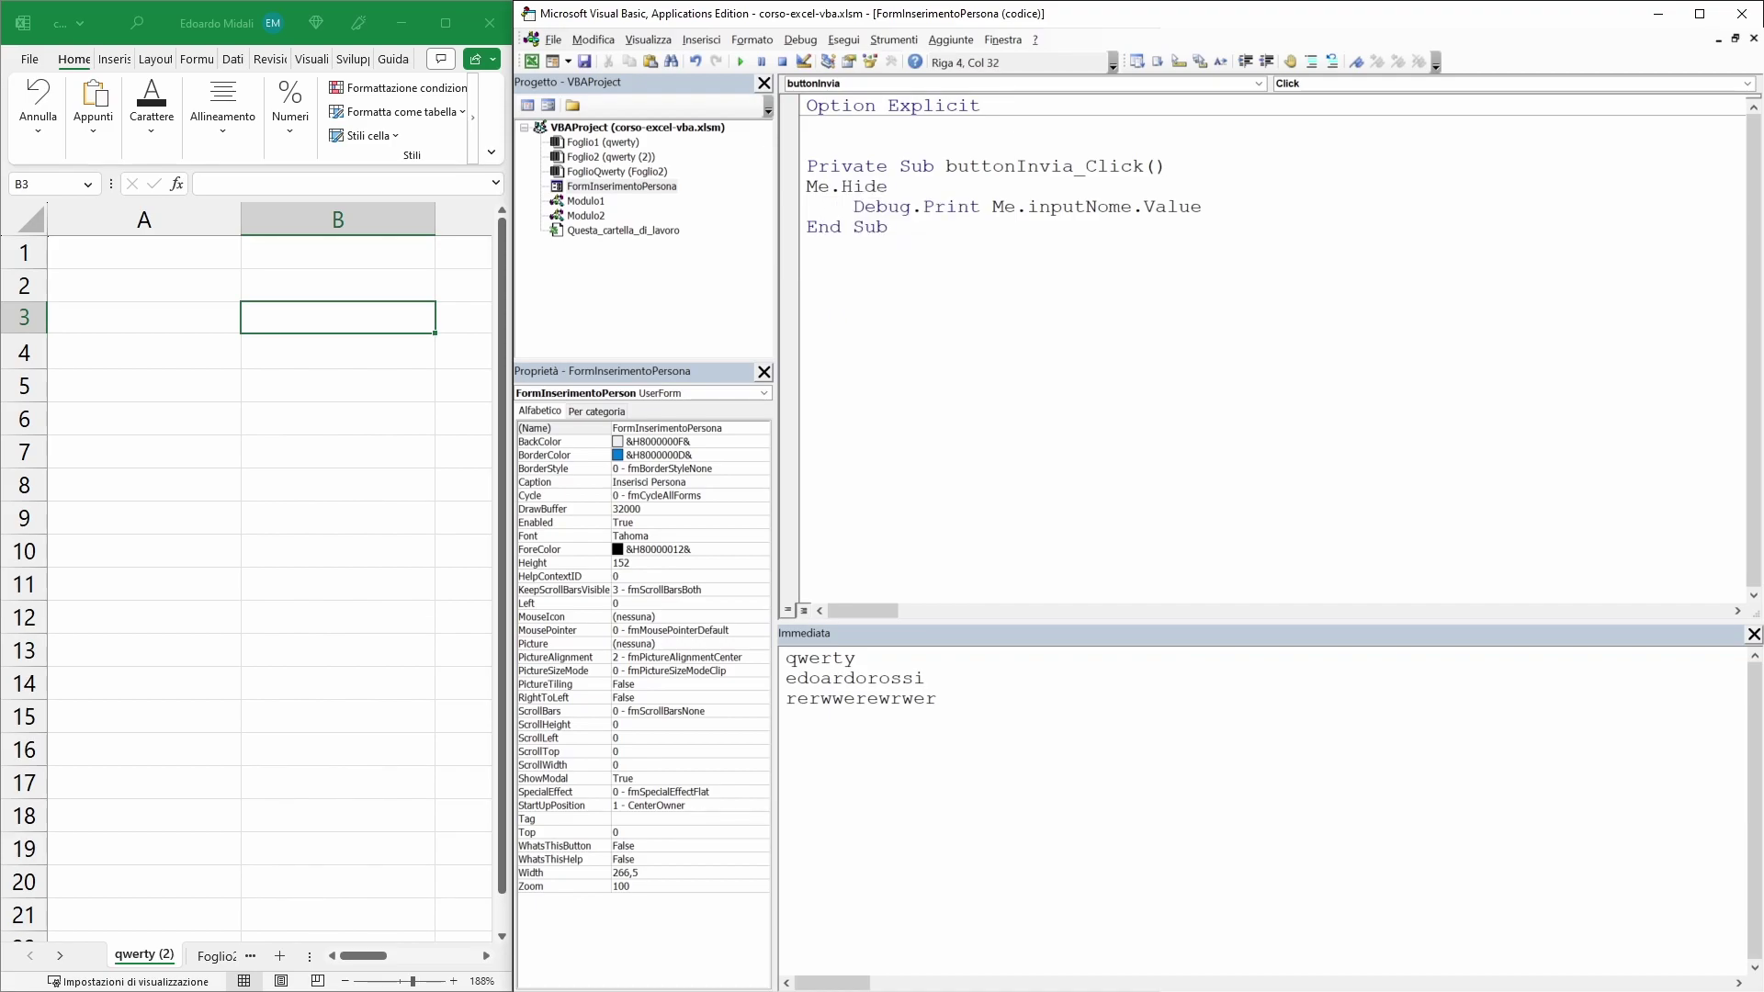
- Run the form, confirm weewrewr so it prints, rerun it and close it
click(741, 62)
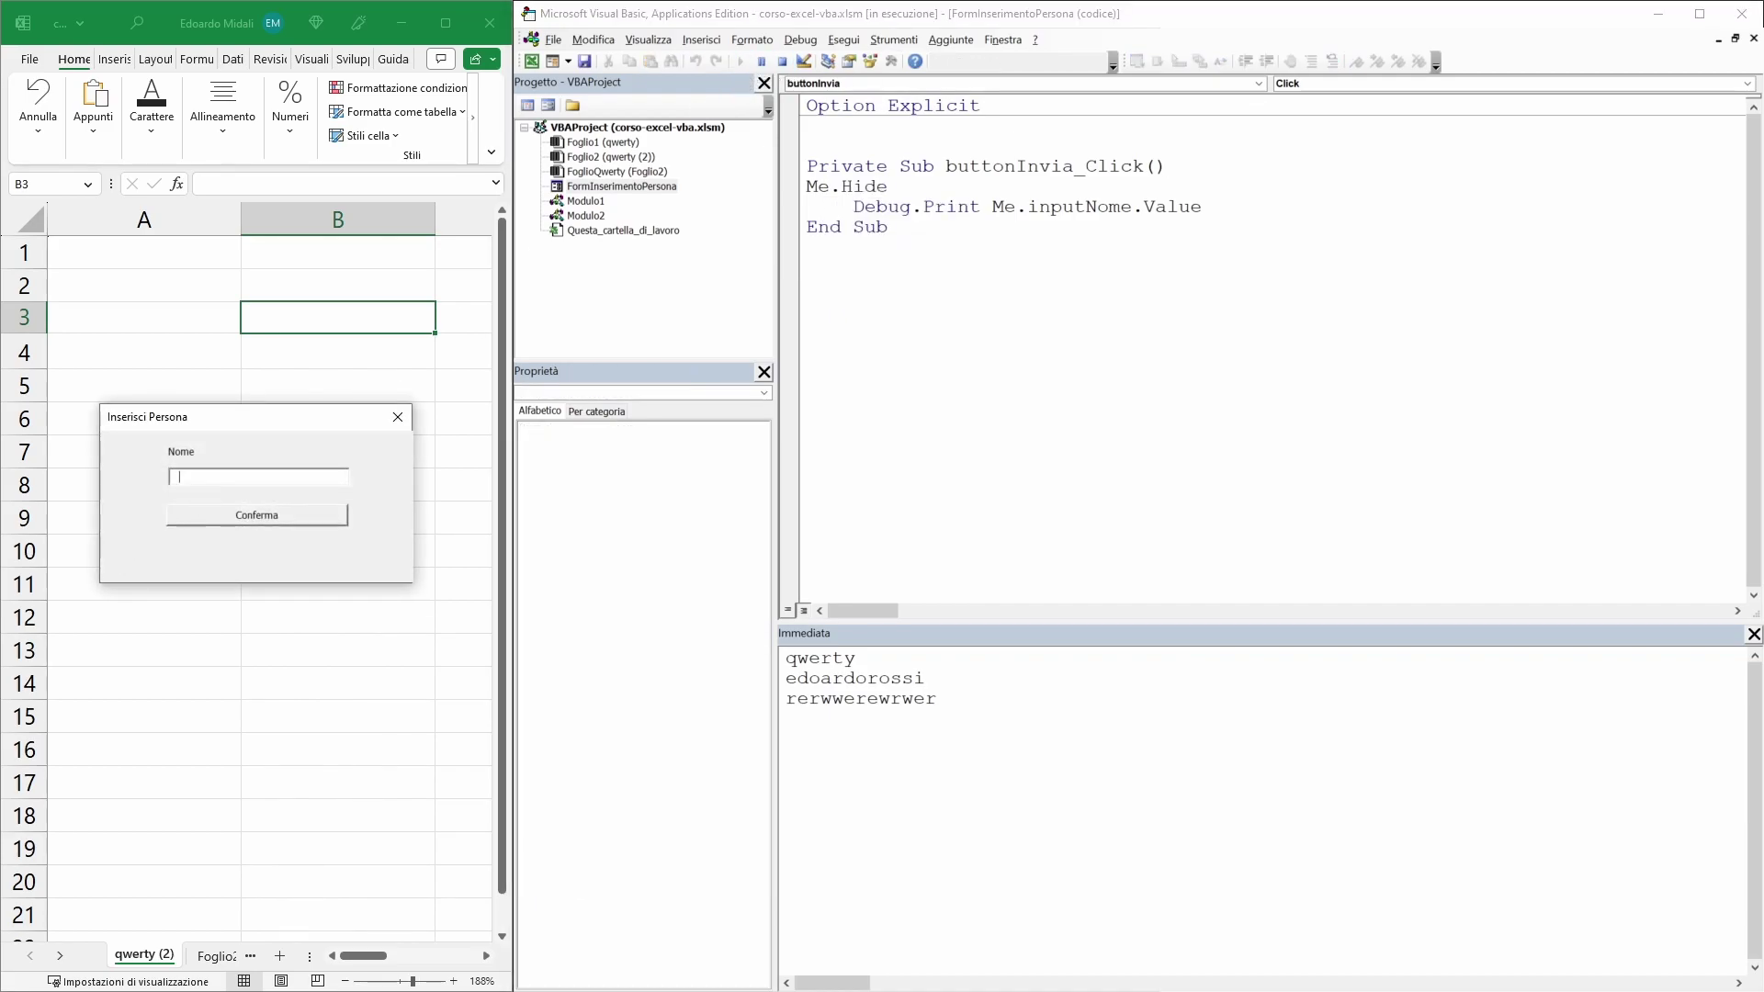
text(weewrewr)
click(227, 516)
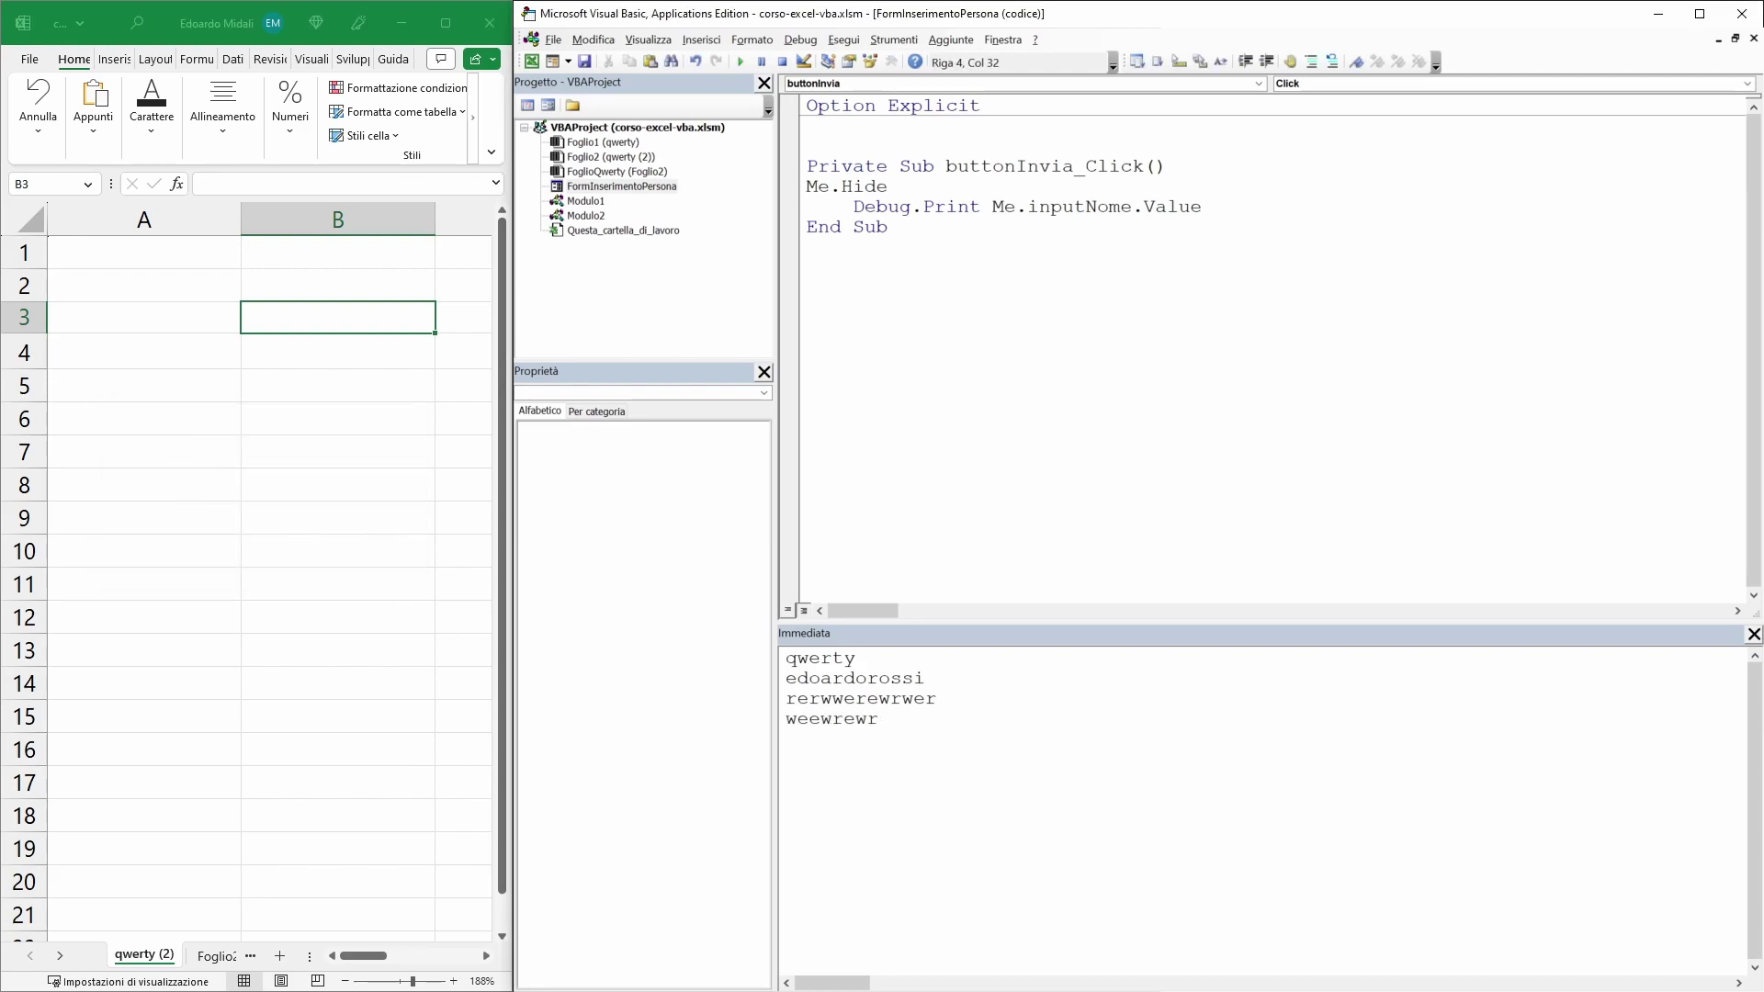
key(F5)
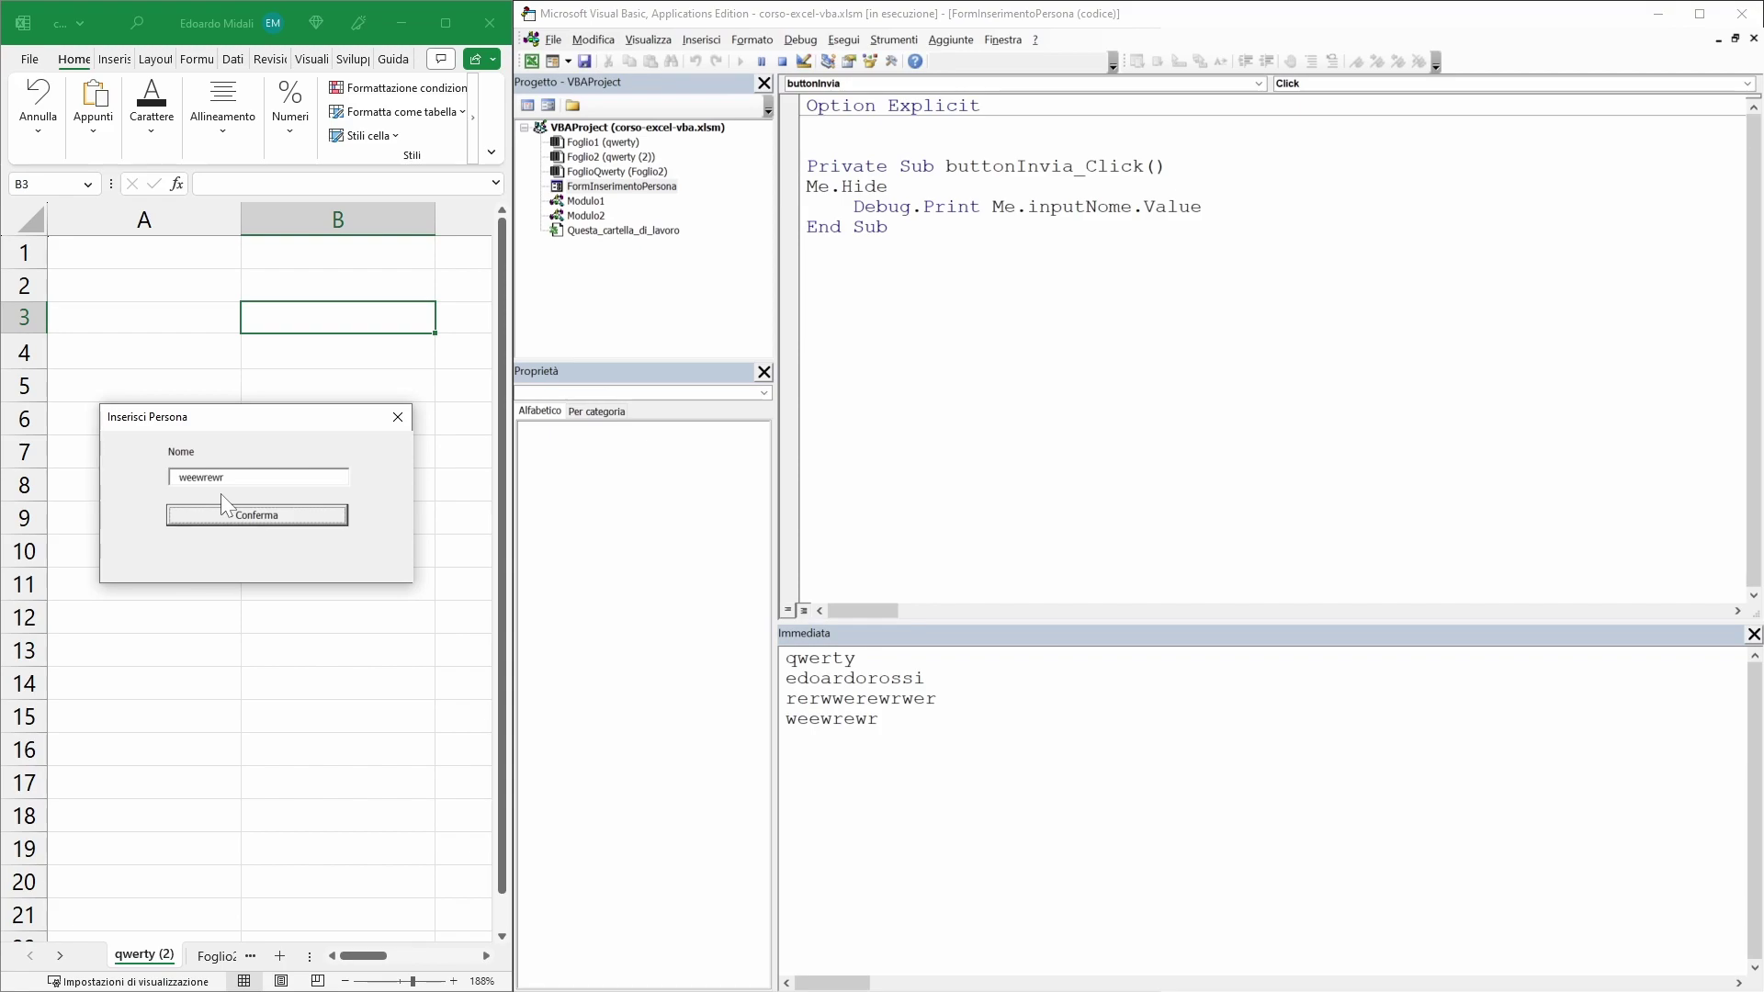
click(398, 417)
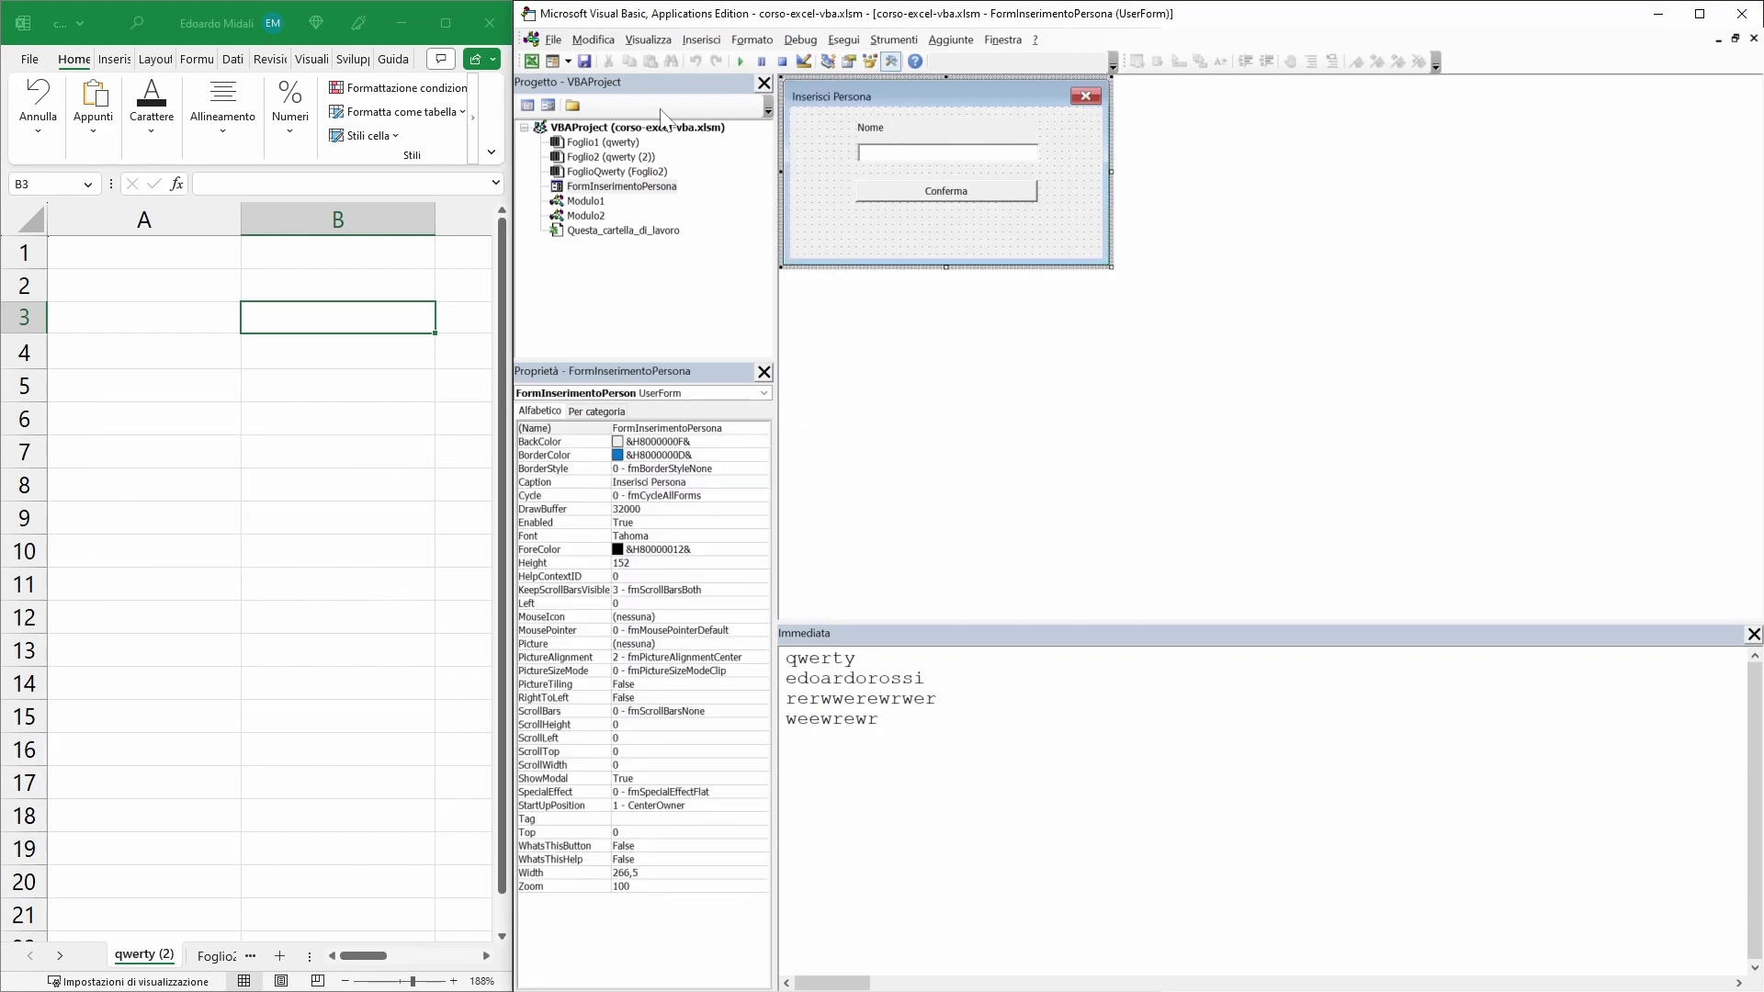
- In the Conferma click handler, replace the Me.Hide statement with Unload Me
click(527, 104)
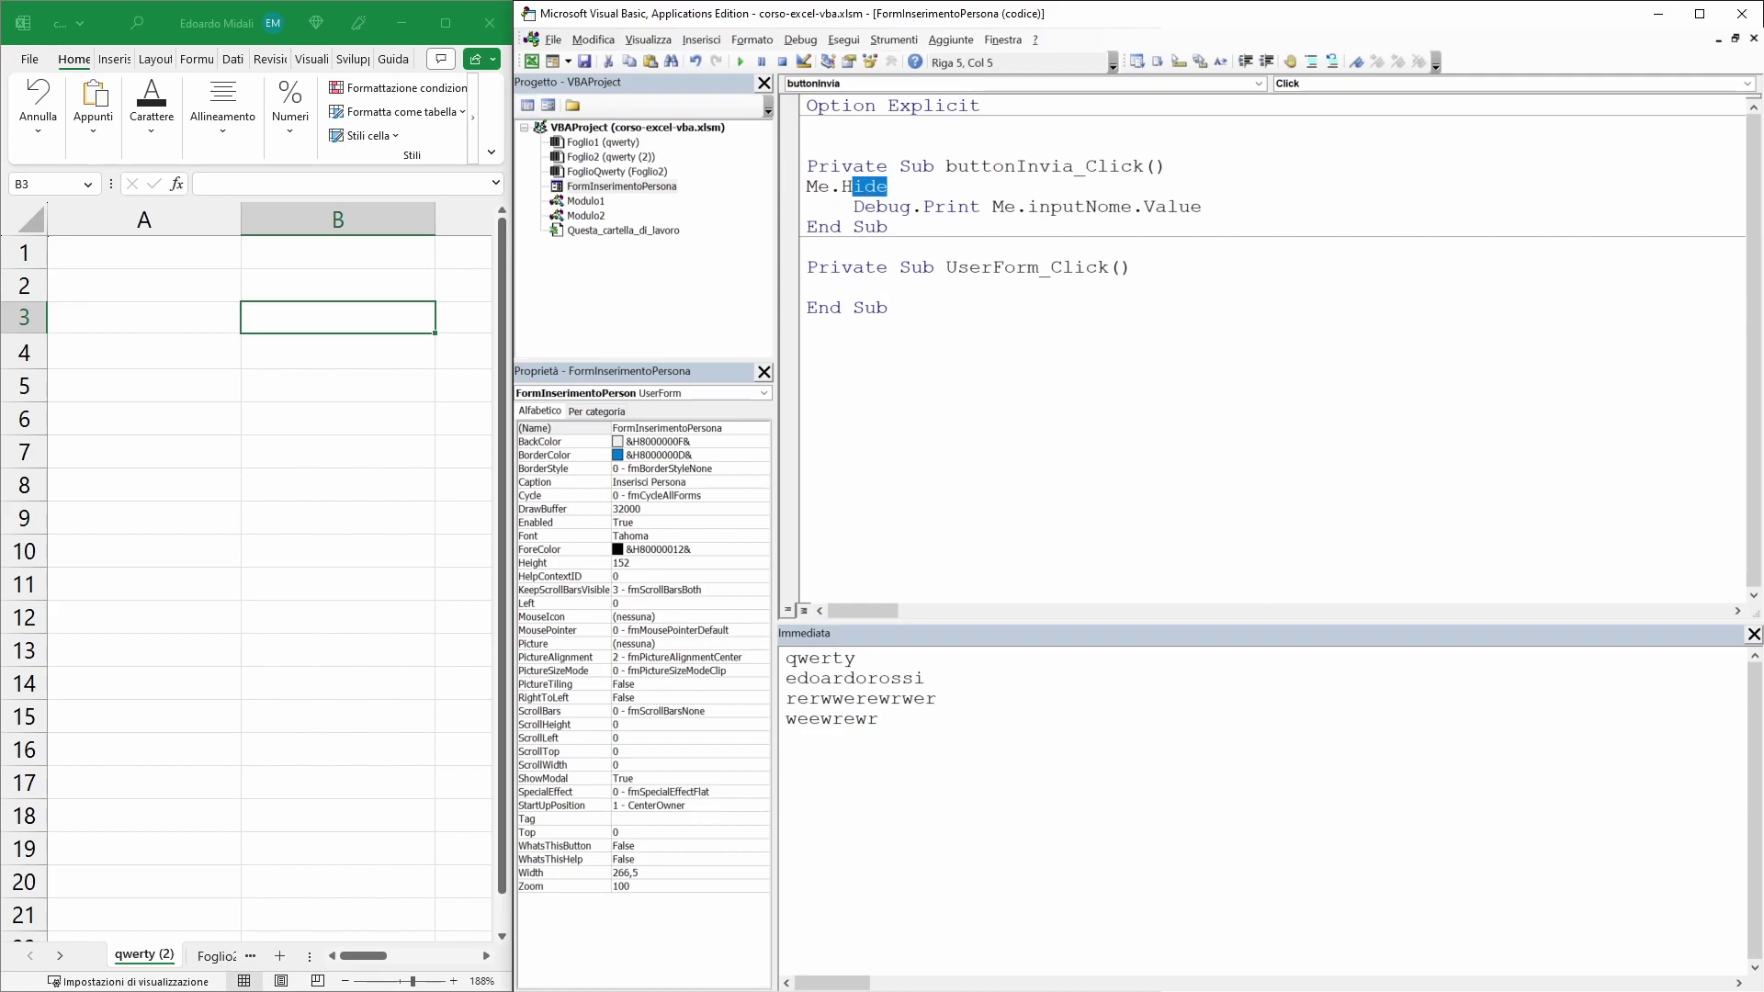
key(shift+Home)
key(BackSpace)
text(Unload M)
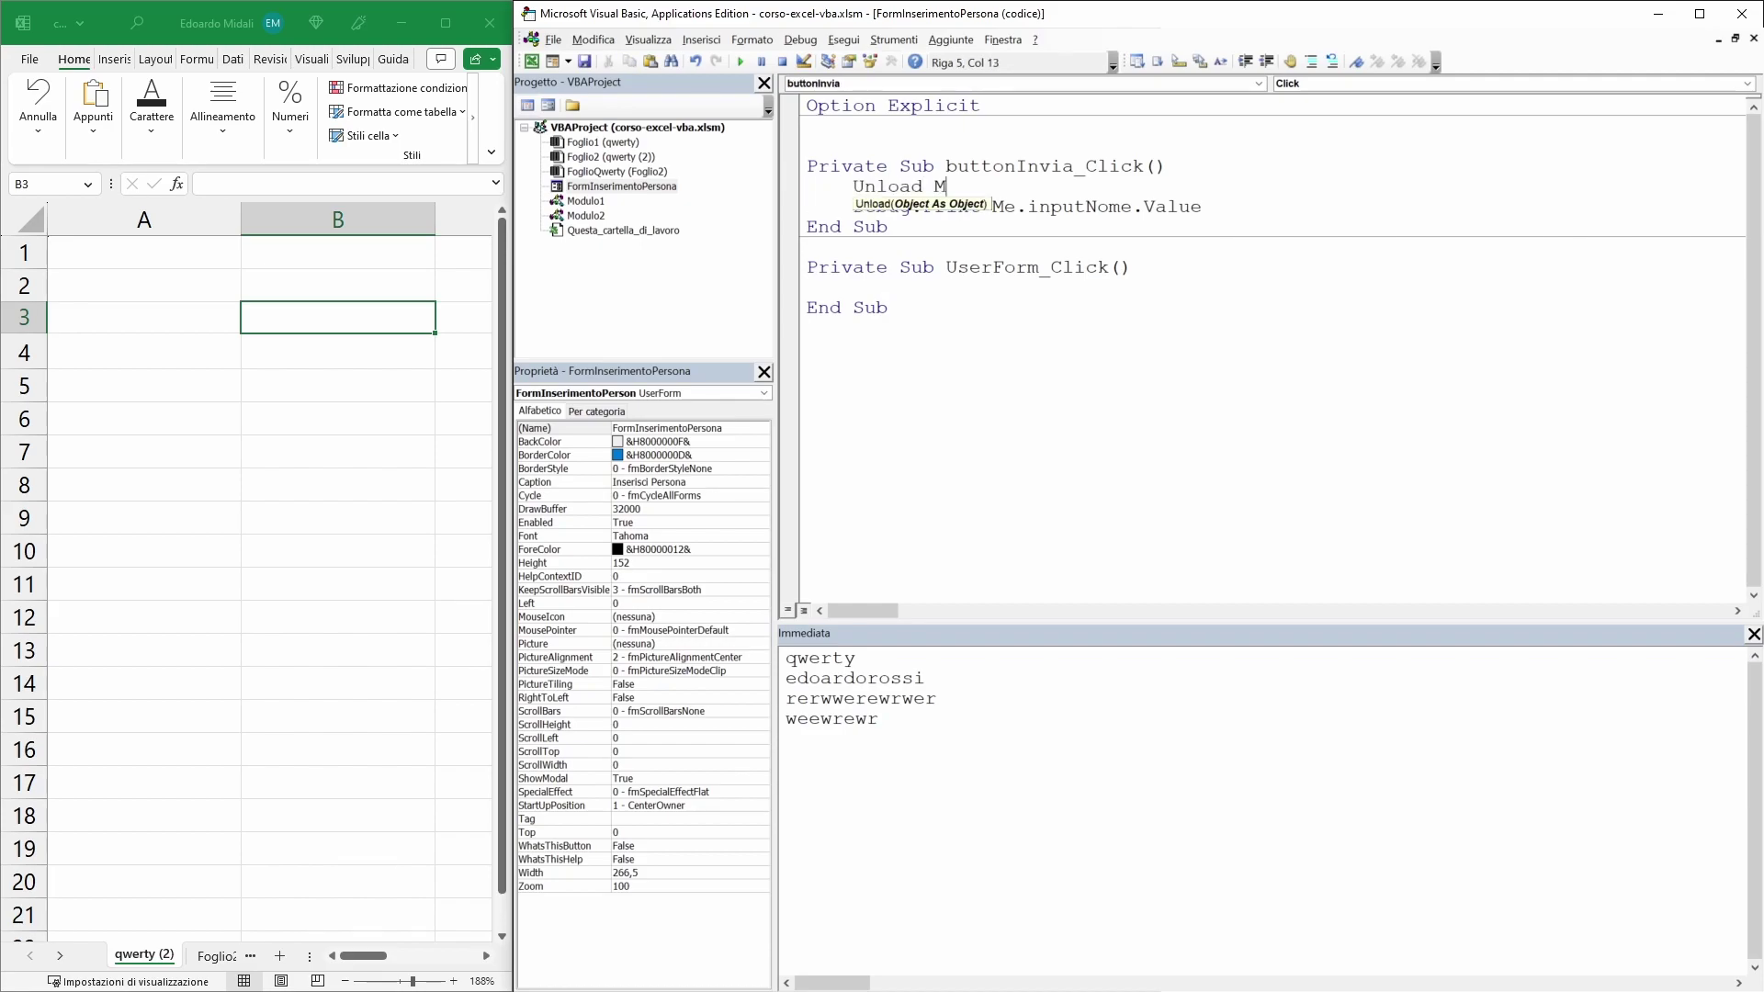
text(e)
click(889, 226)
- Review the Unload Me and Debug lines, then open Modulo2's prova3 macro
double_click(866, 187)
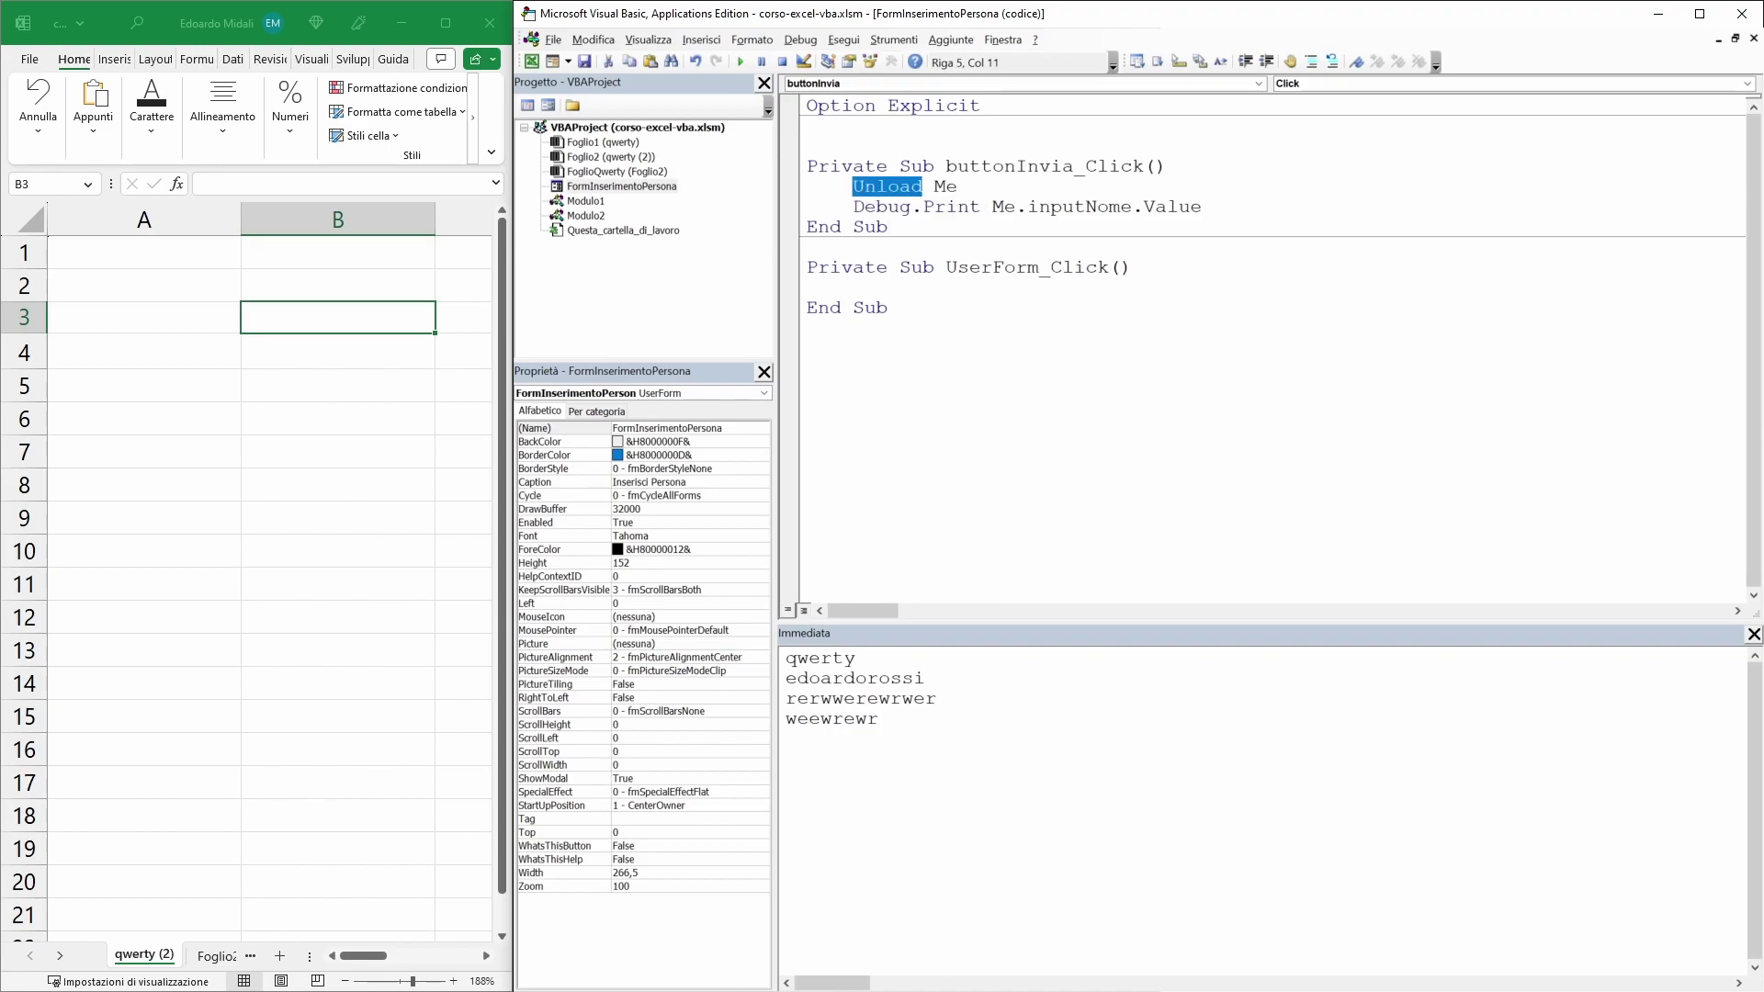
click(1201, 206)
double_click(1002, 207)
double_click(586, 216)
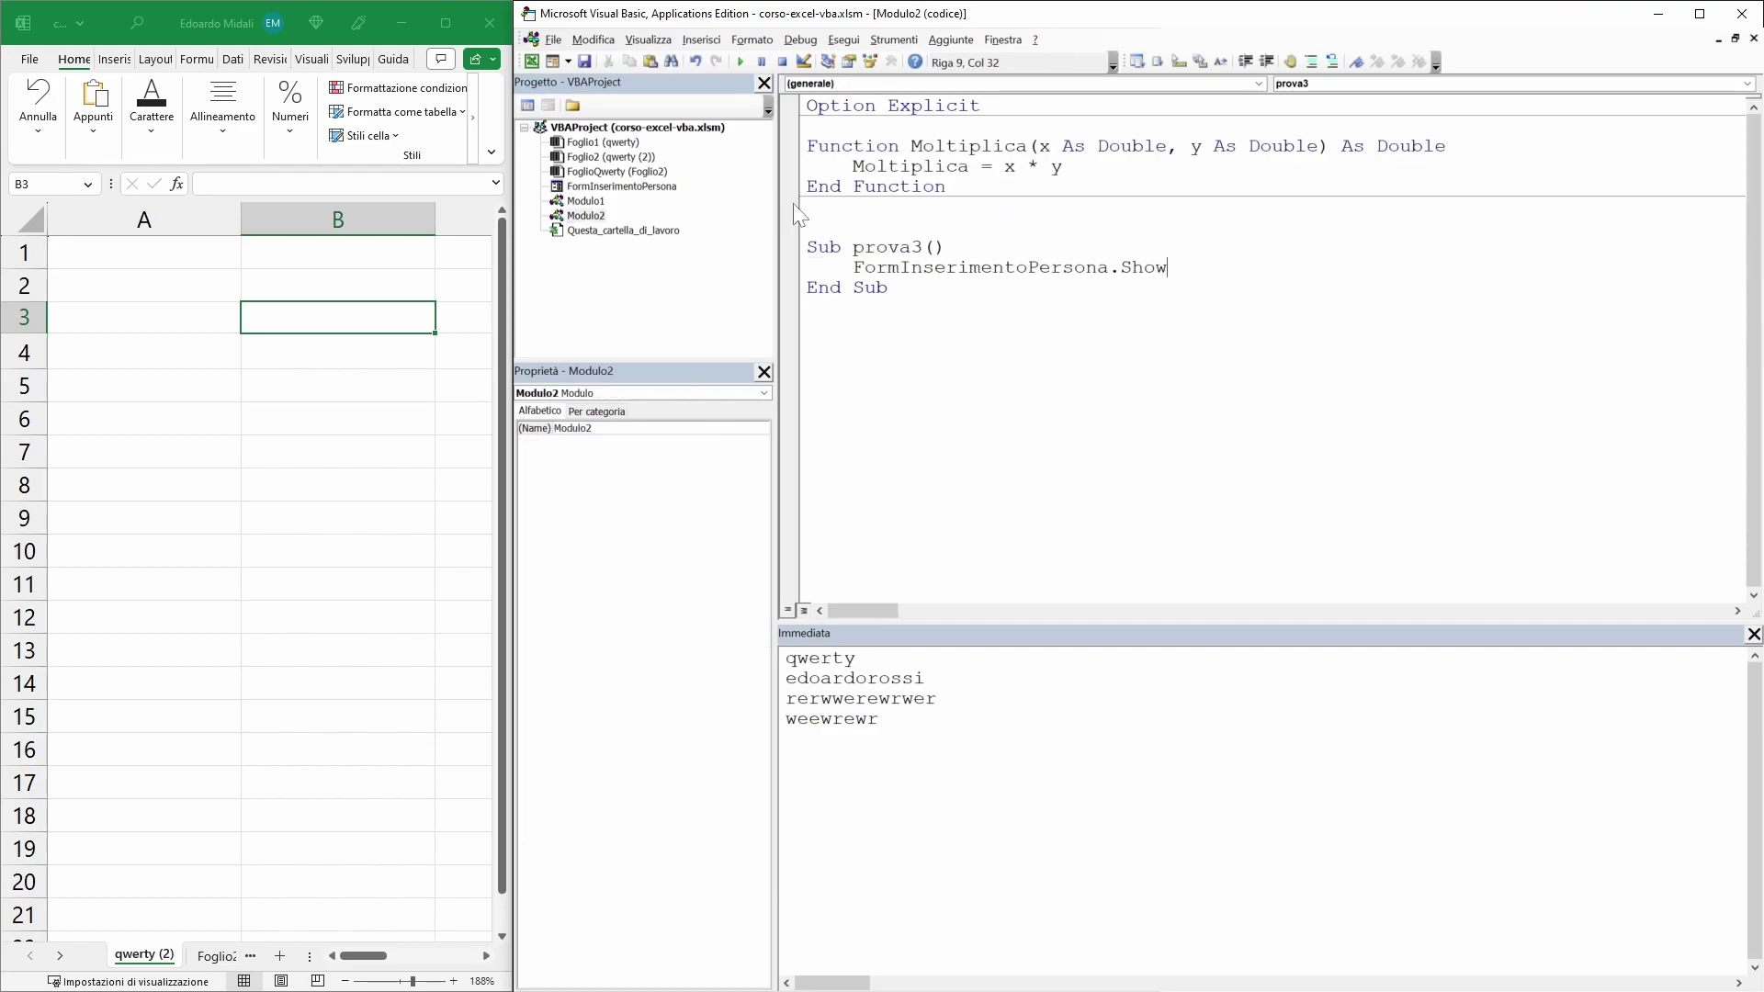
- Return to FormInserimentoPersona's code and place the cursor inside the Conferma handler
double_click(1142, 267)
double_click(634, 187)
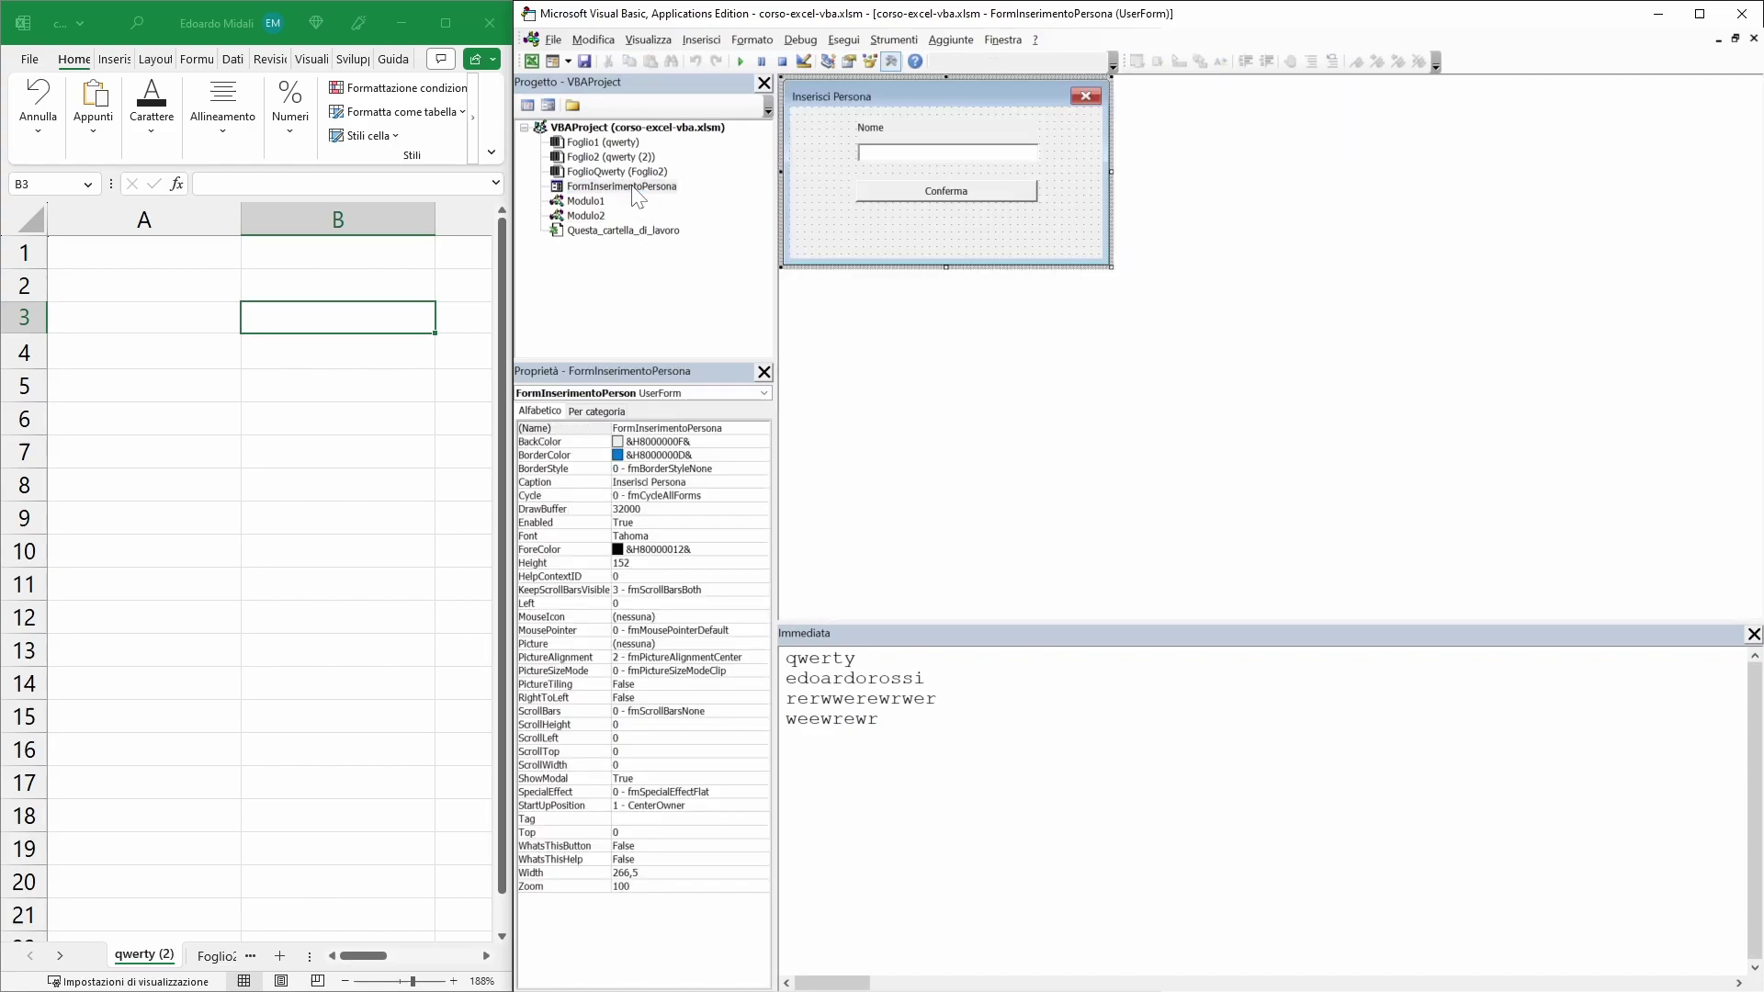
click(527, 105)
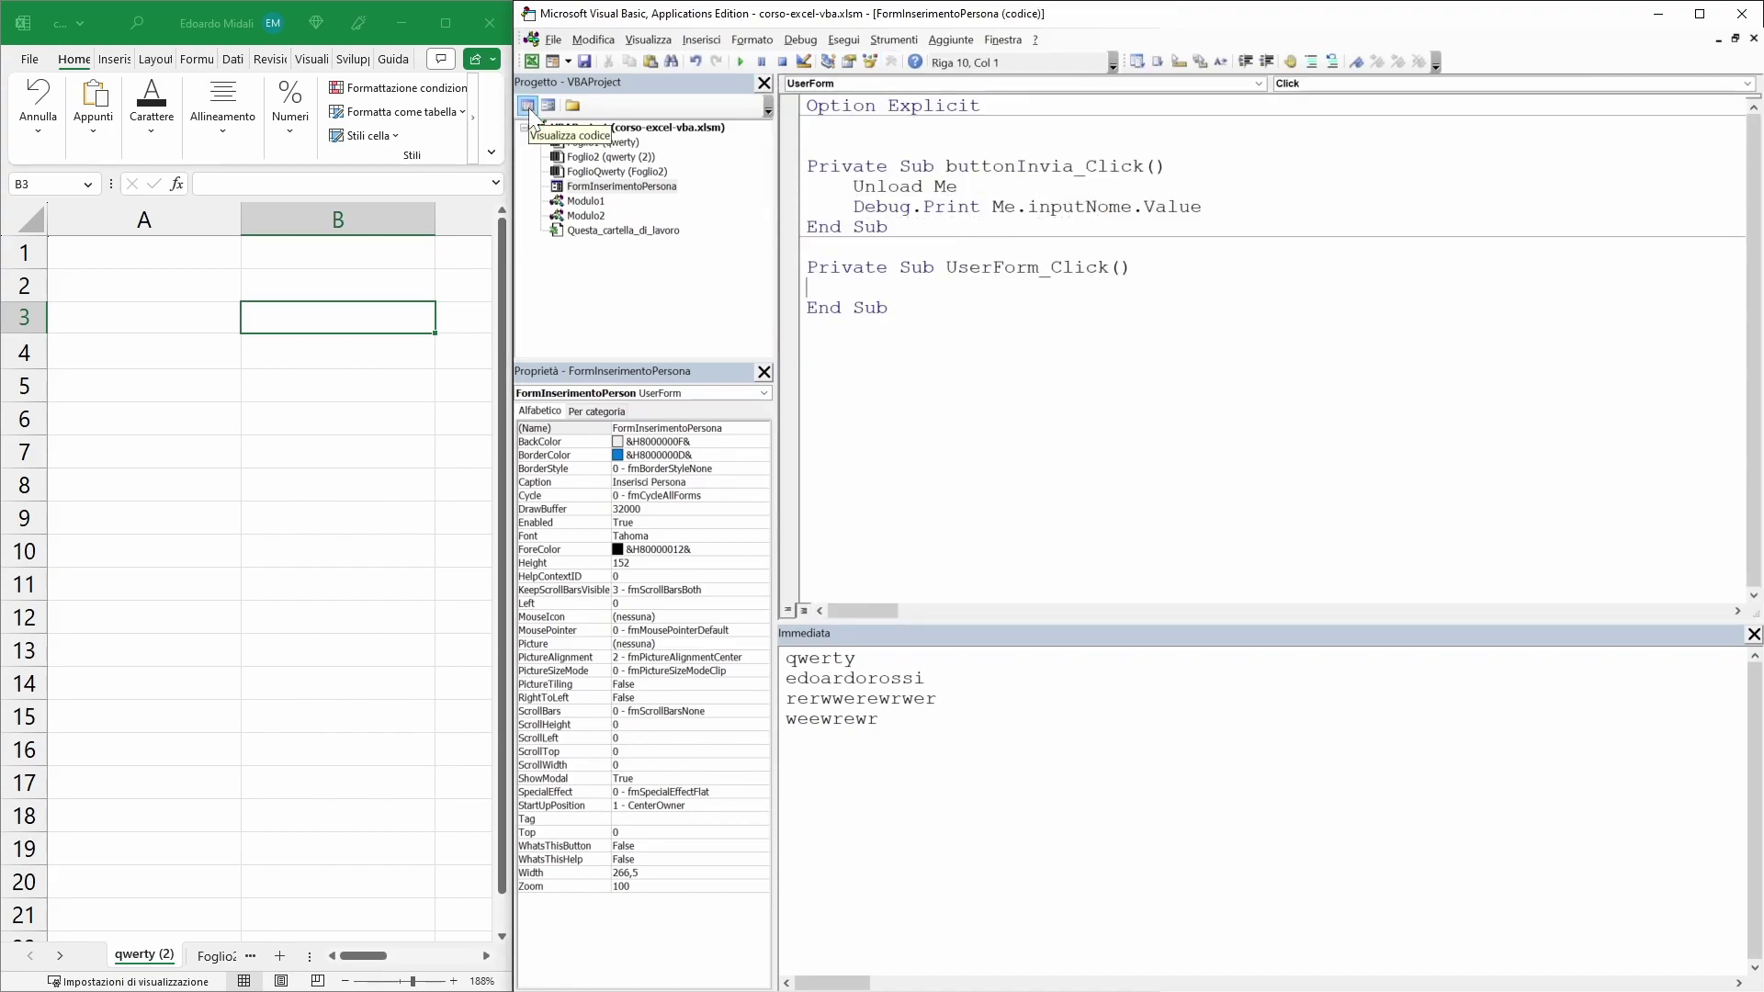
click(528, 108)
drag(854, 186, 958, 186)
click(957, 187)
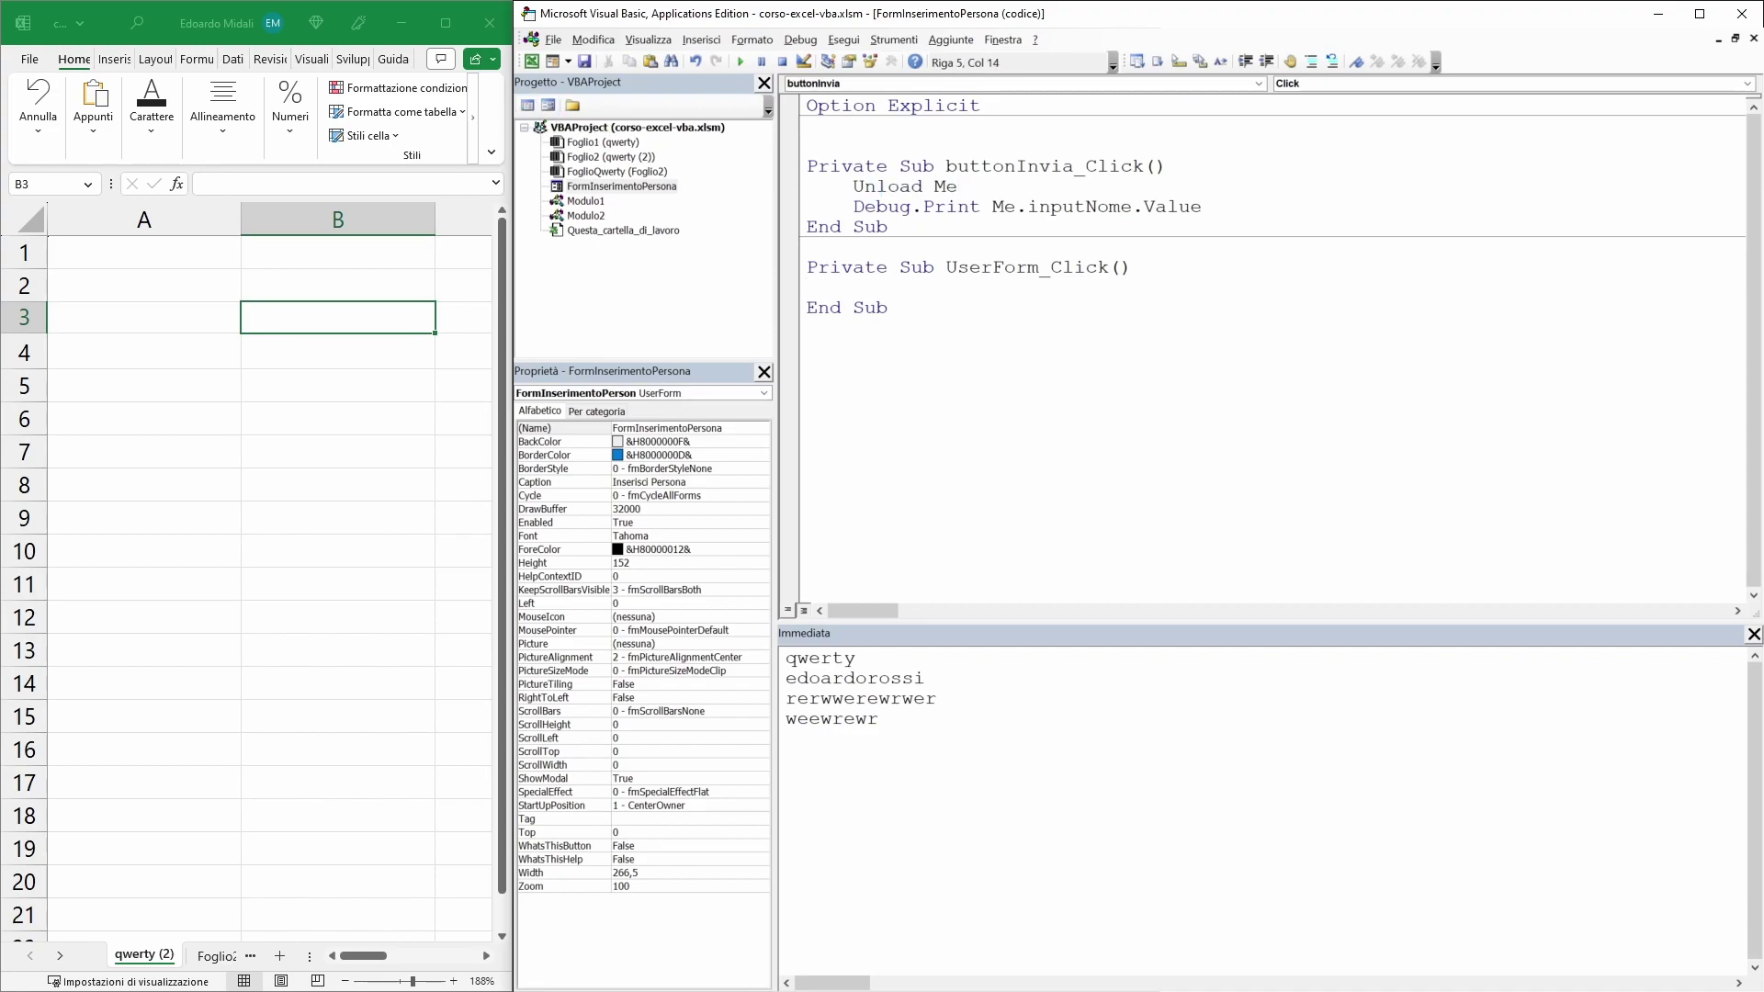
key(F5)
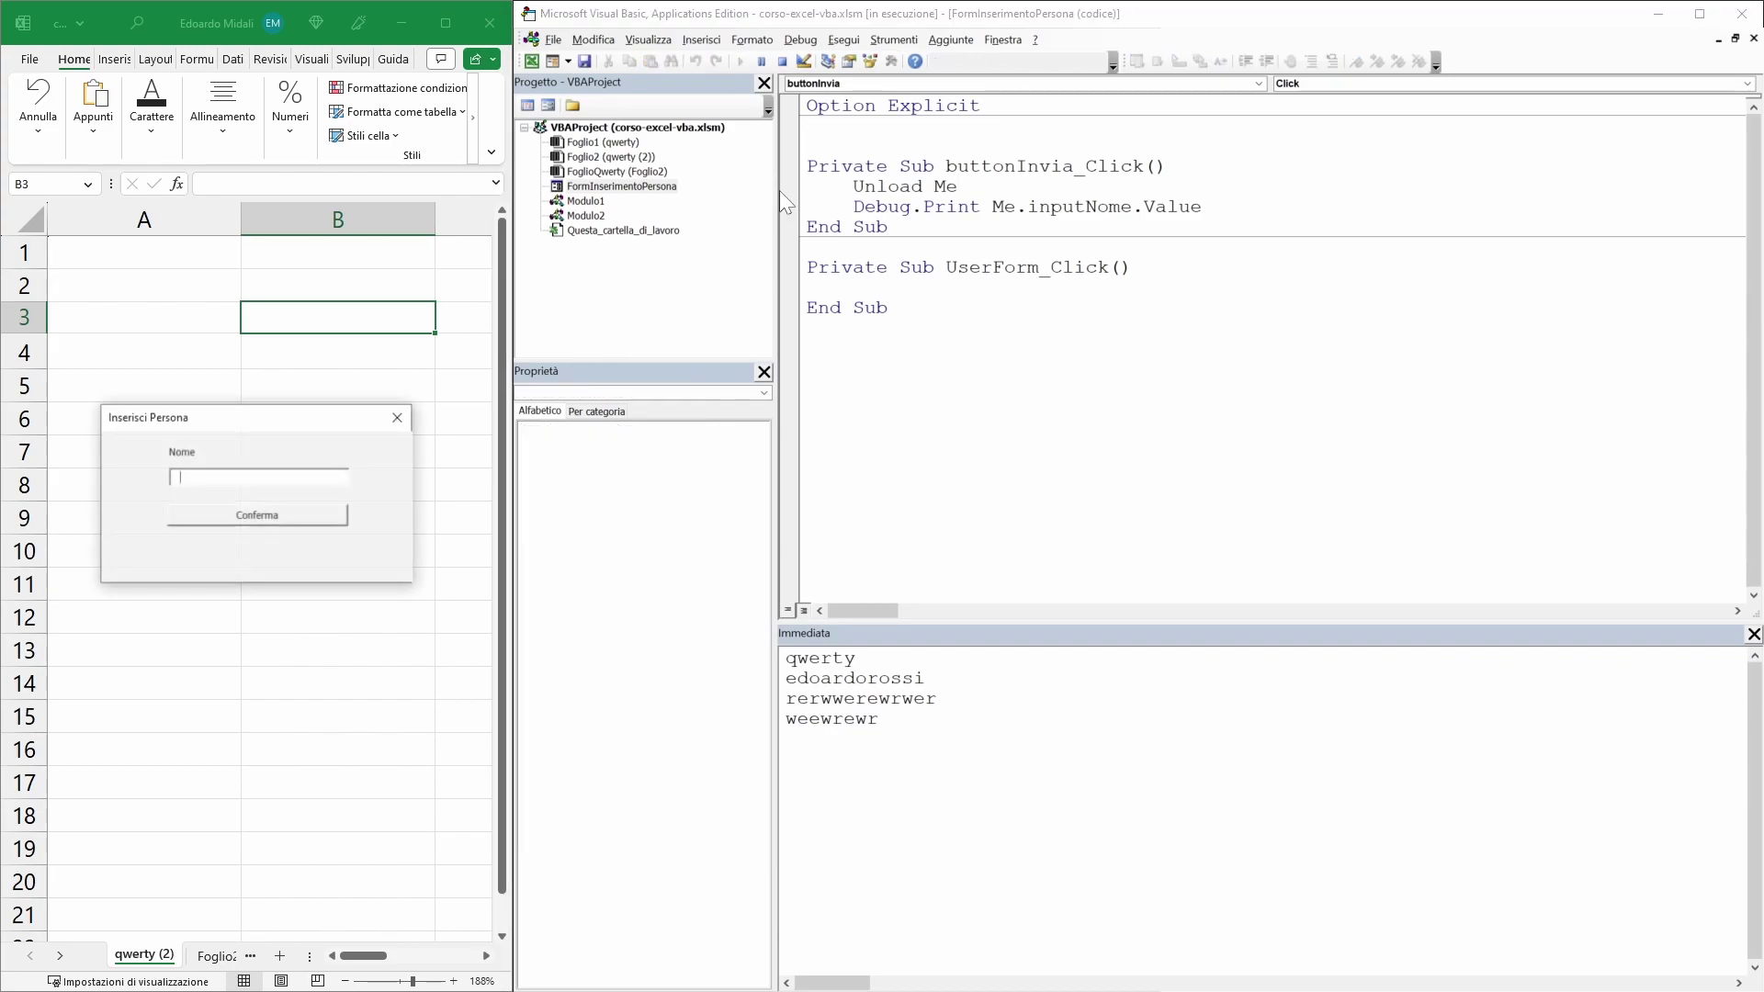
text(erewr)
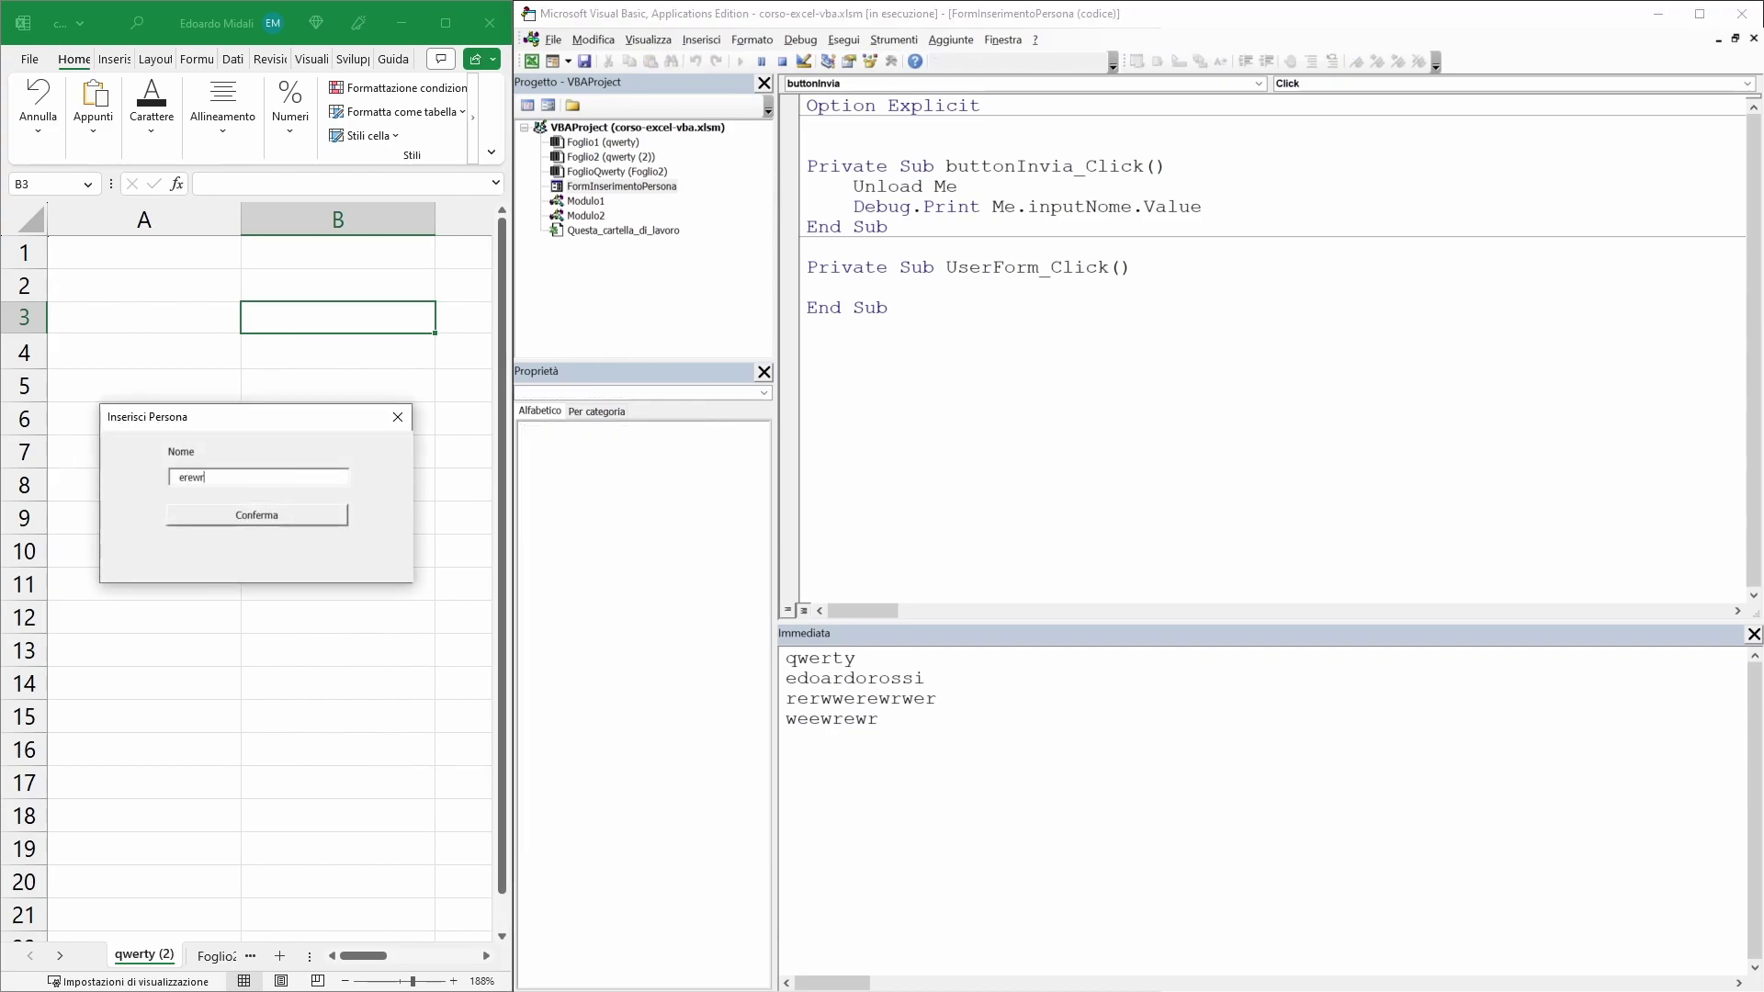
text(ewererer)
key(BackSpace)
key(BackSpace)
key(BackSpace)
text(1232123)
click(318, 520)
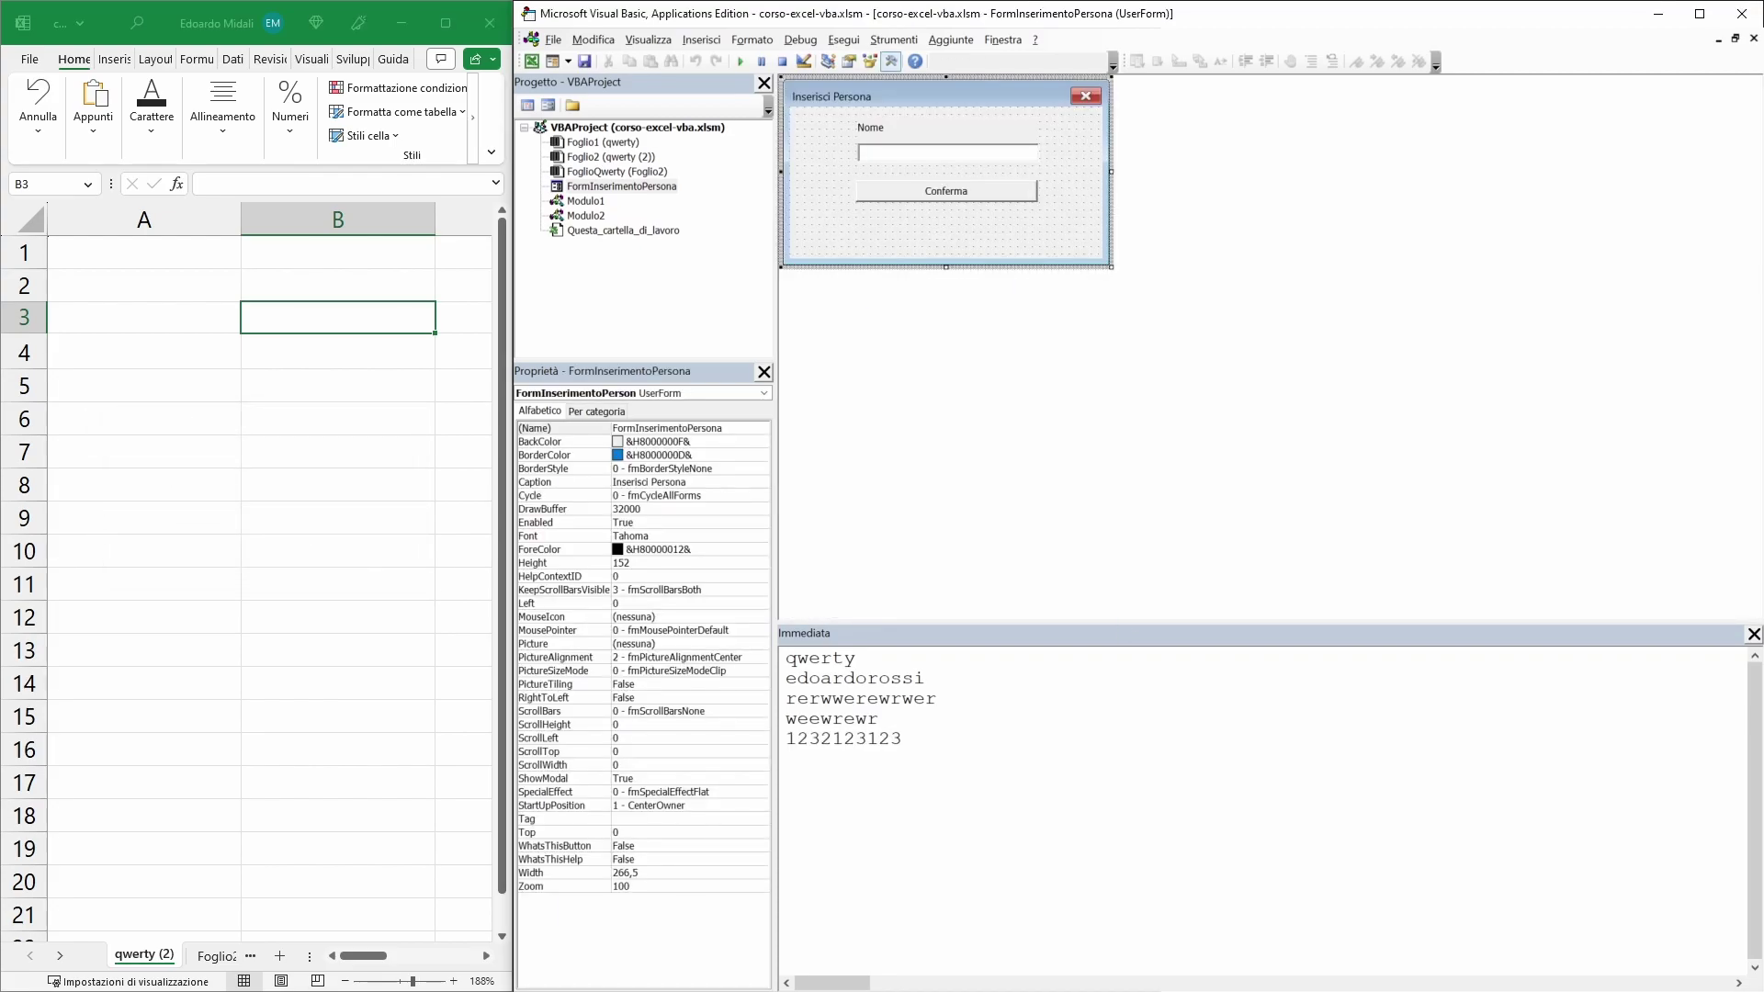
- Run the form again, close it without confirming, then select the whole form in the designer and restart it
click(739, 61)
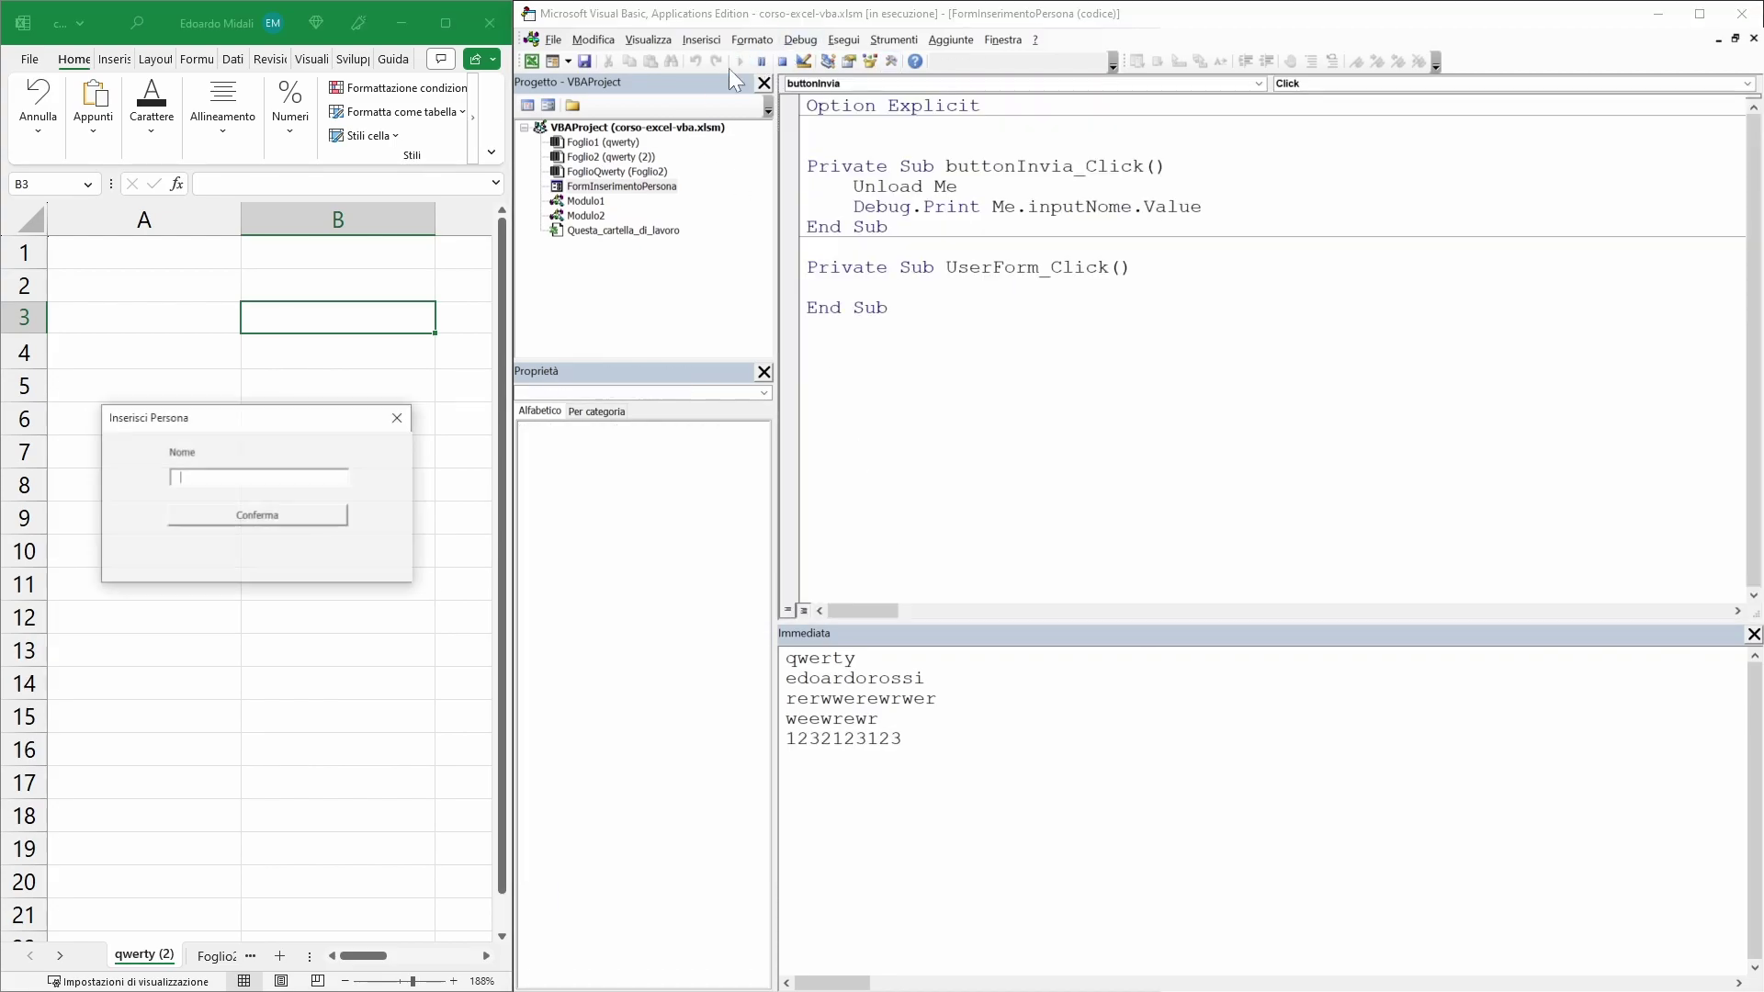
click(387, 425)
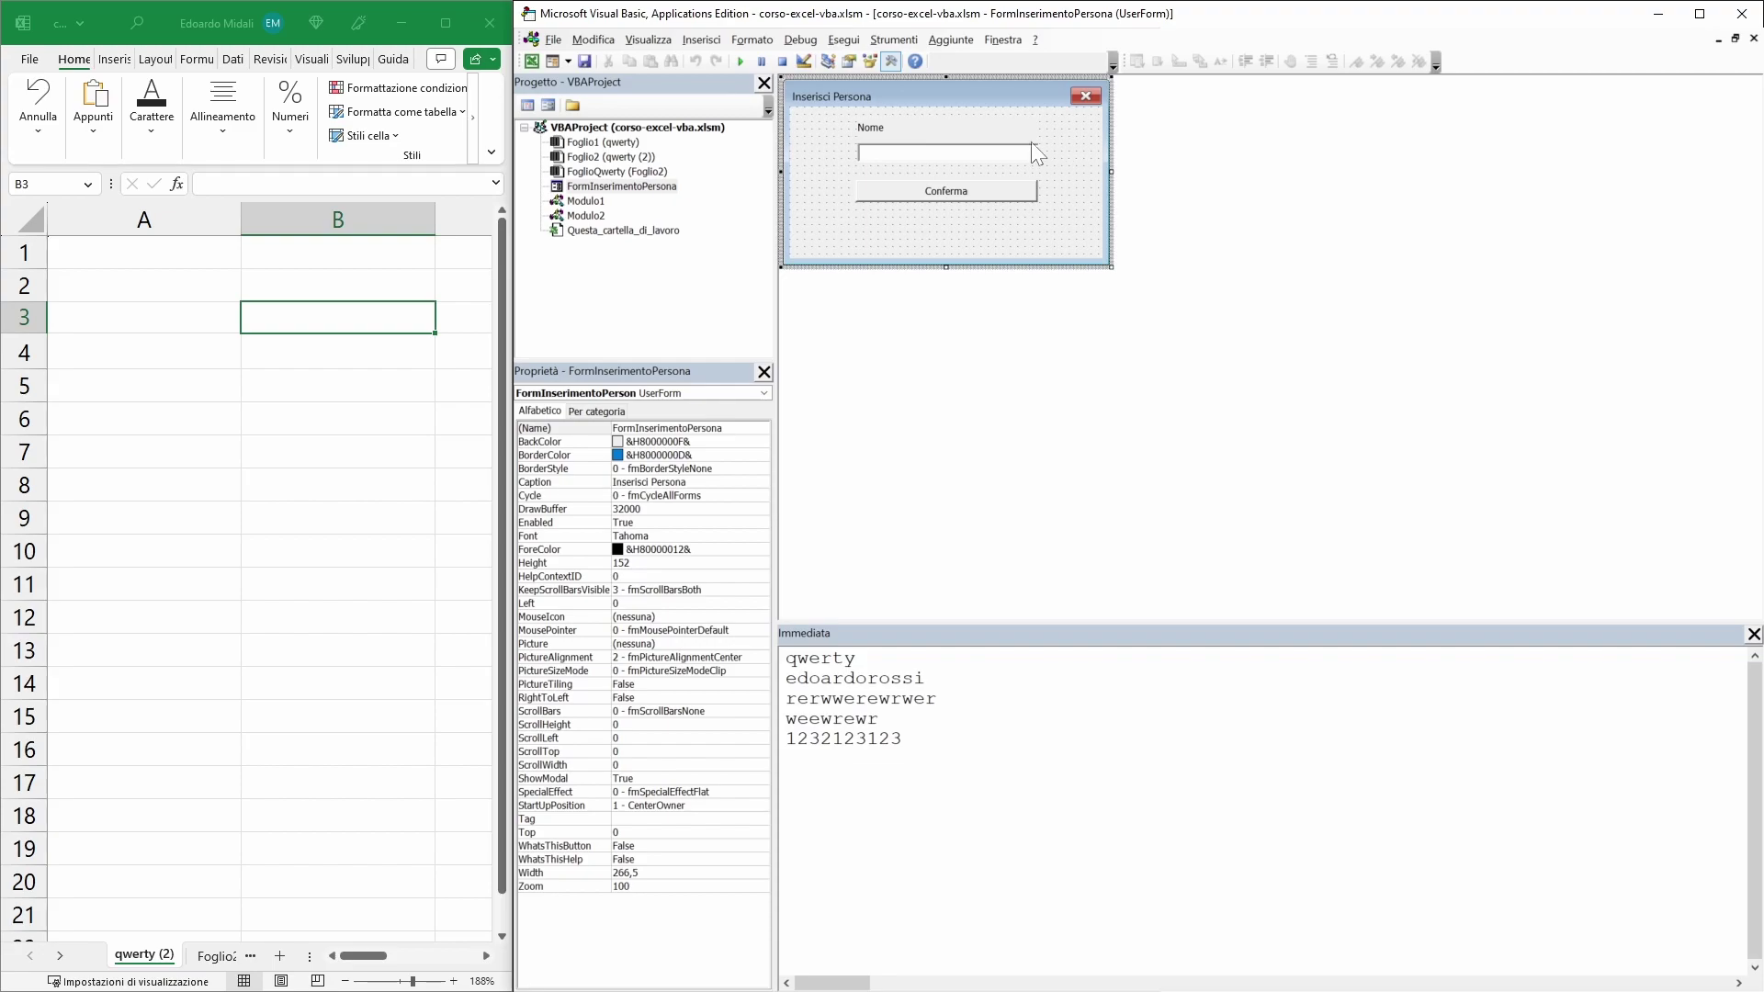
click(976, 154)
click(1043, 193)
key(F5)
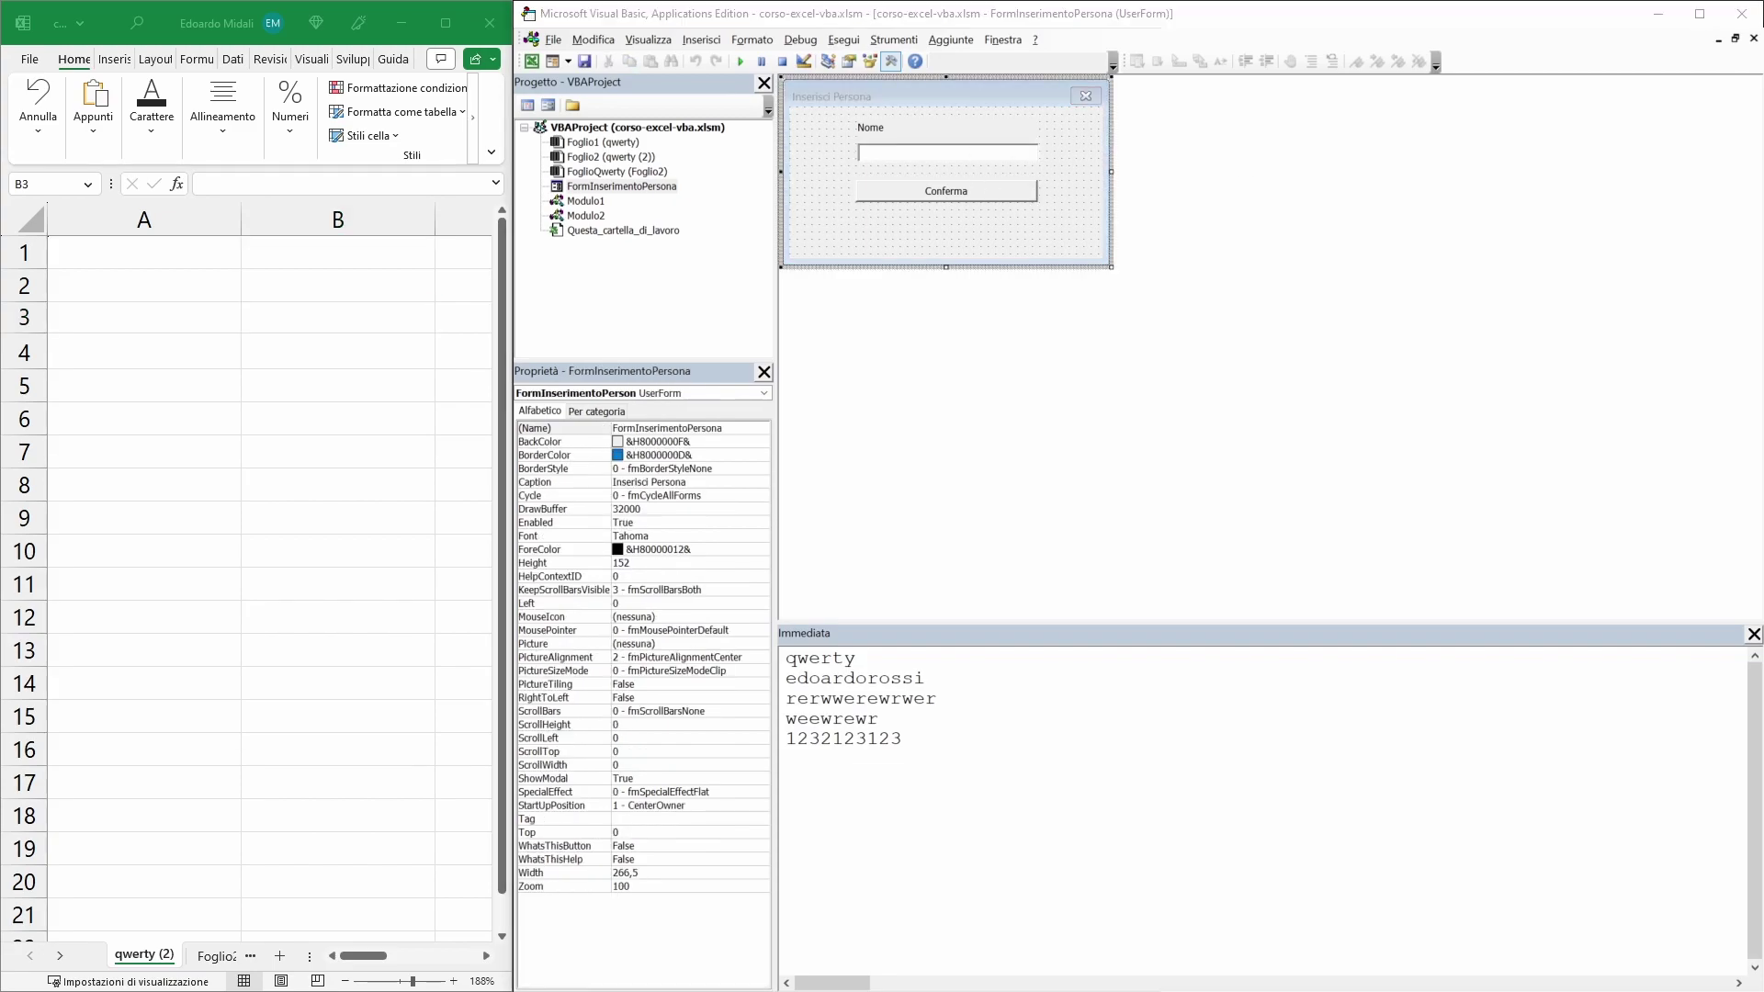